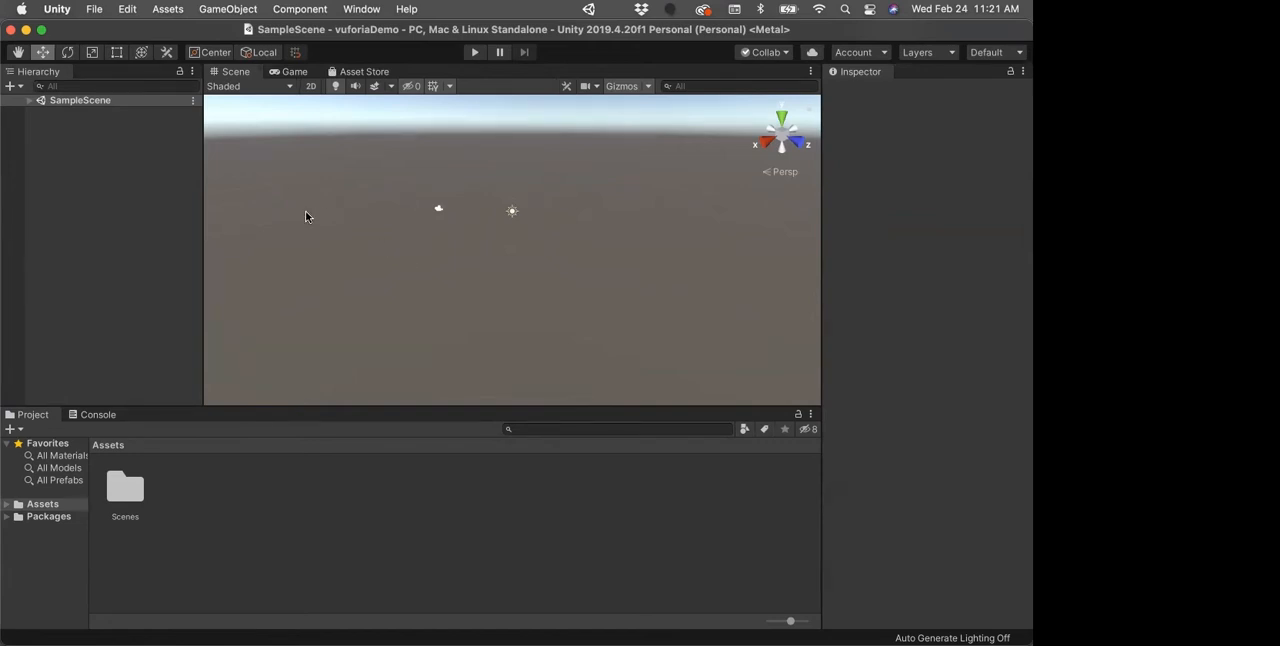
Step: Dock the Game view beneath the Inspector and return it to its place between the Scene and Asset Store views
{"action": "left_click", "coordinate": [290, 72]}
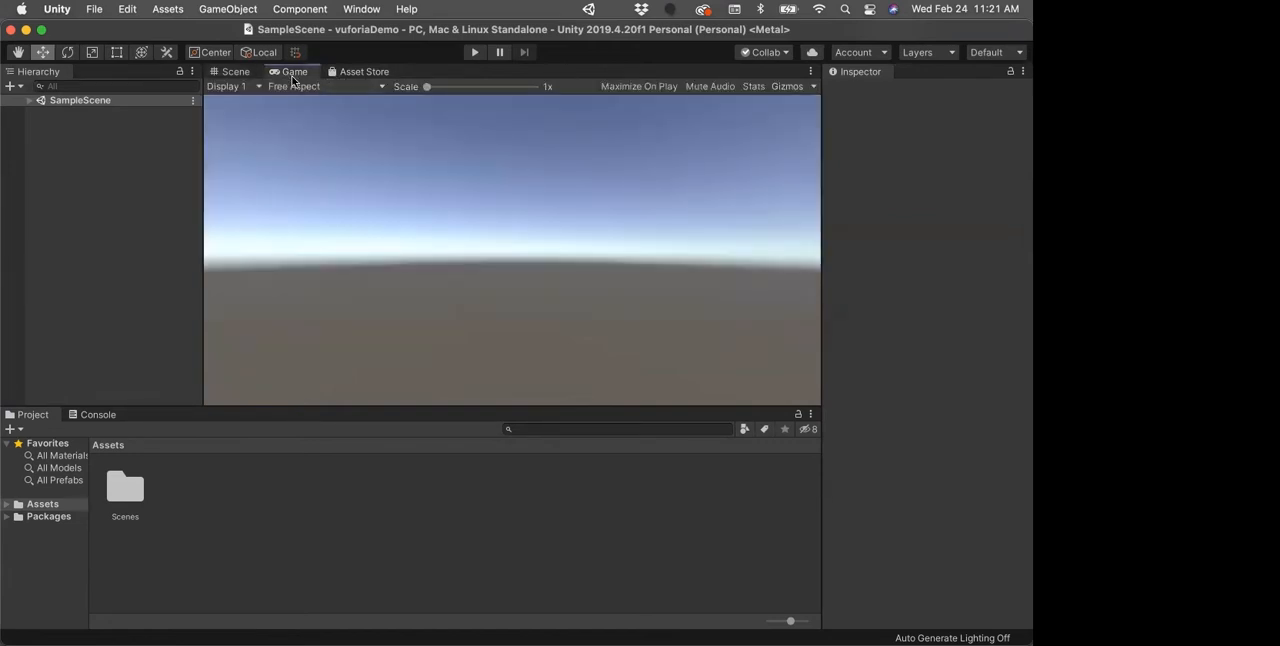
{"action": "left_click_drag", "start_coordinate": [294, 76], "coordinate": [921, 484]}
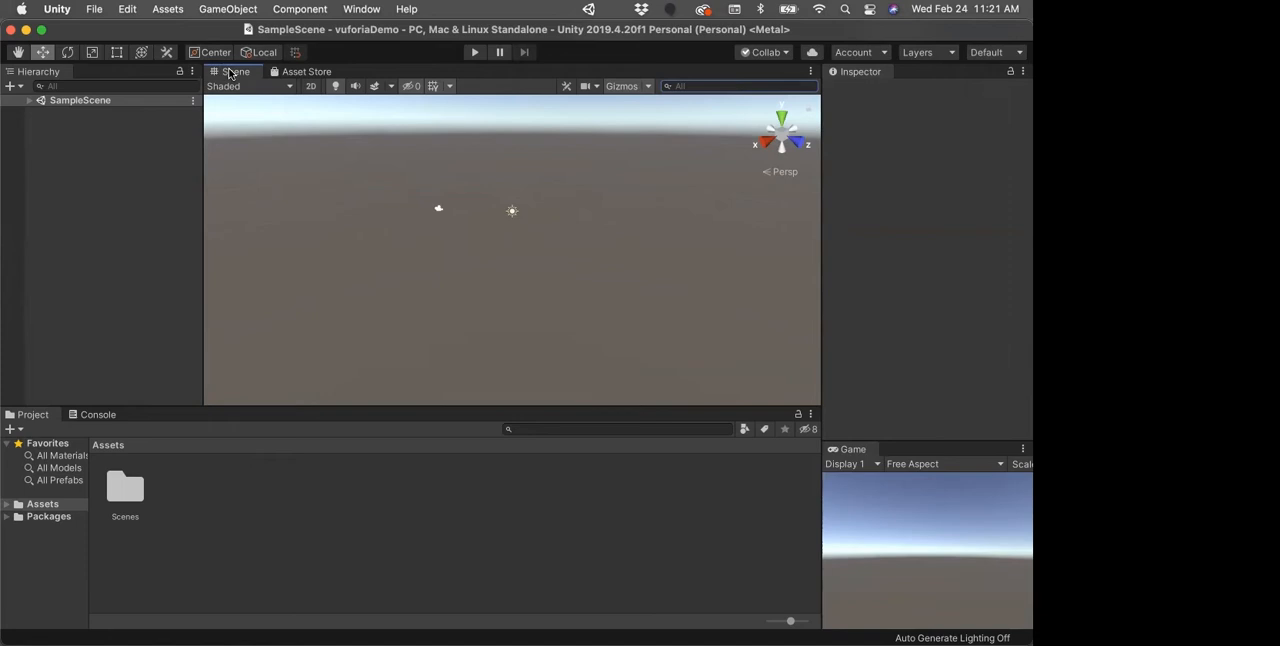
{"action": "left_click_drag", "start_coordinate": [855, 452], "coordinate": [325, 72]}
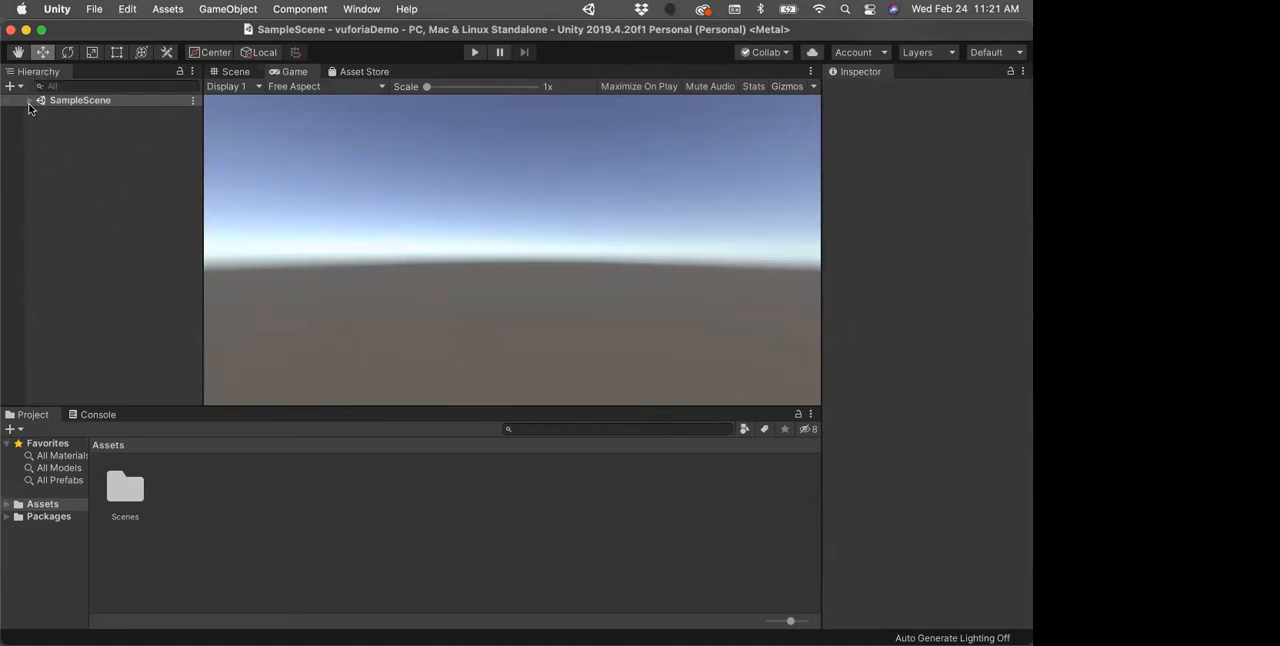
Step: Expand SampleScene in the Hierarchy and review the available options for creating 3D and other objects
{"action": "left_click", "coordinate": [29, 100]}
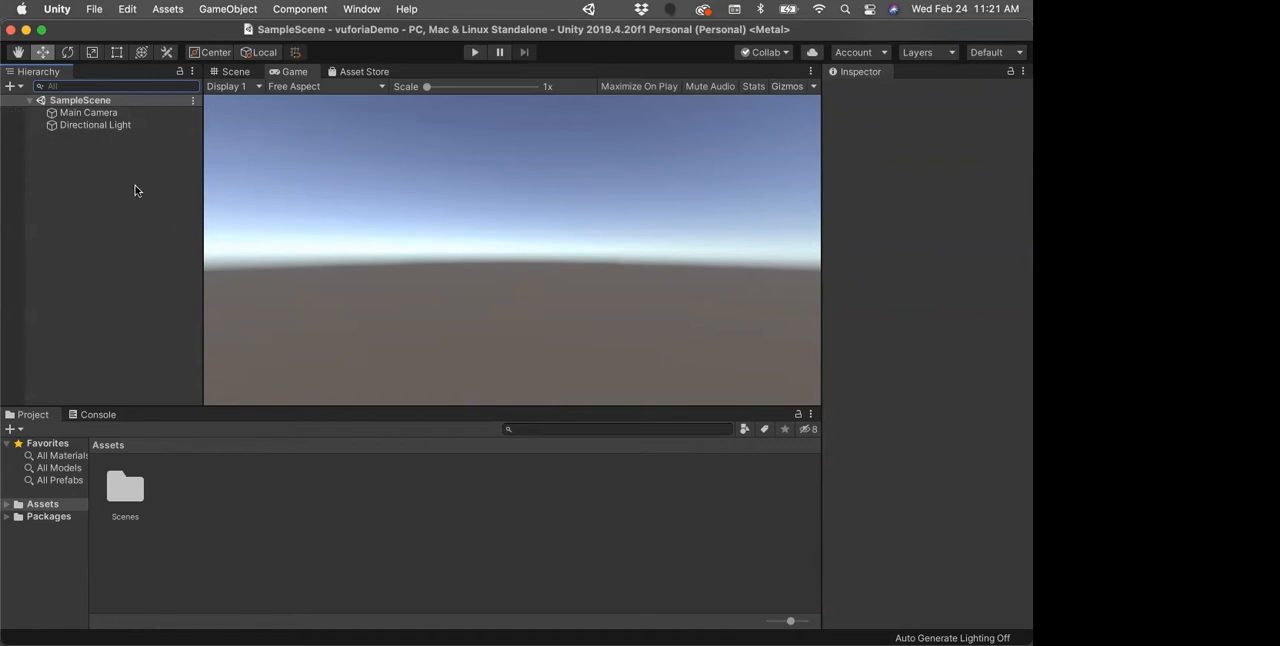
{"action": "left_click", "coordinate": [13, 86]}
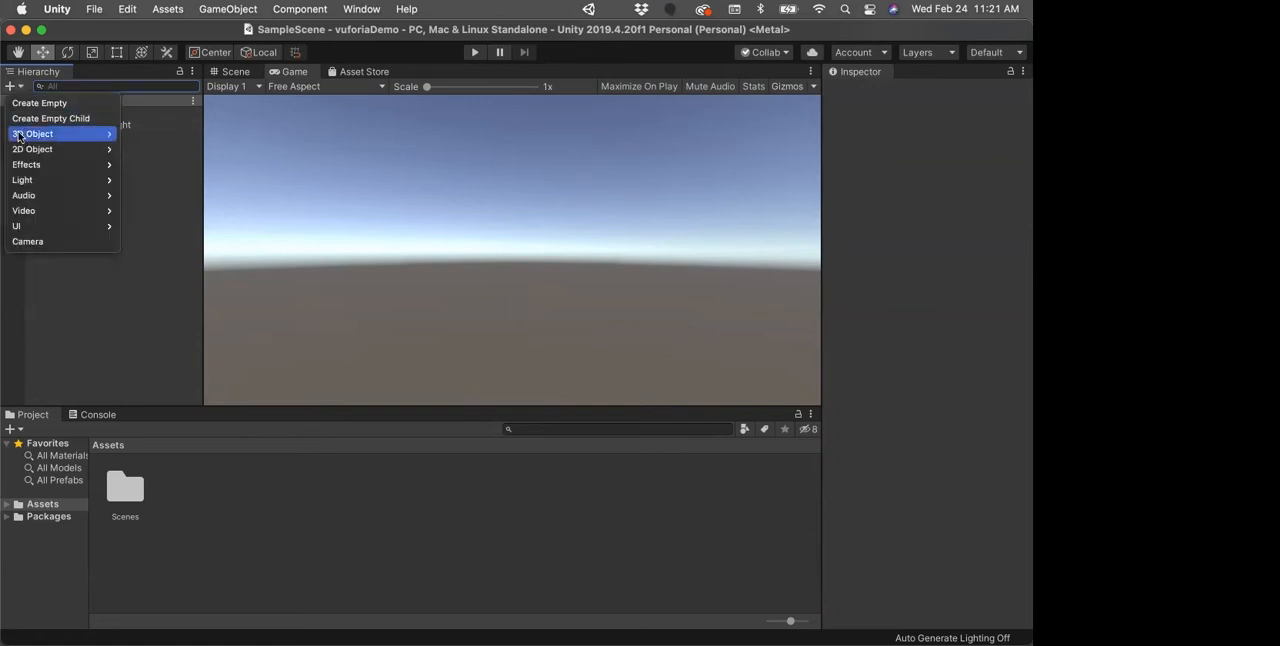
{"action": "left_click", "coordinate": [84, 297]}
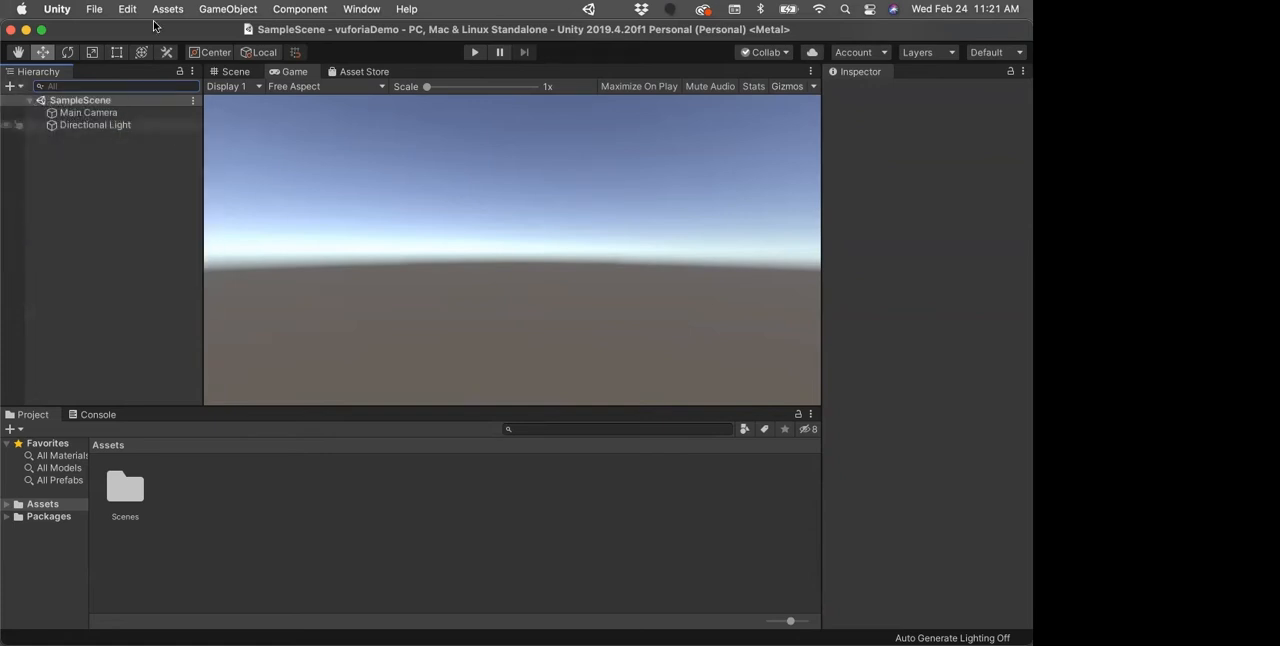
{"action": "left_click", "coordinate": [157, 9]}
{"action": "mouse_move", "coordinate": [226, 8]}
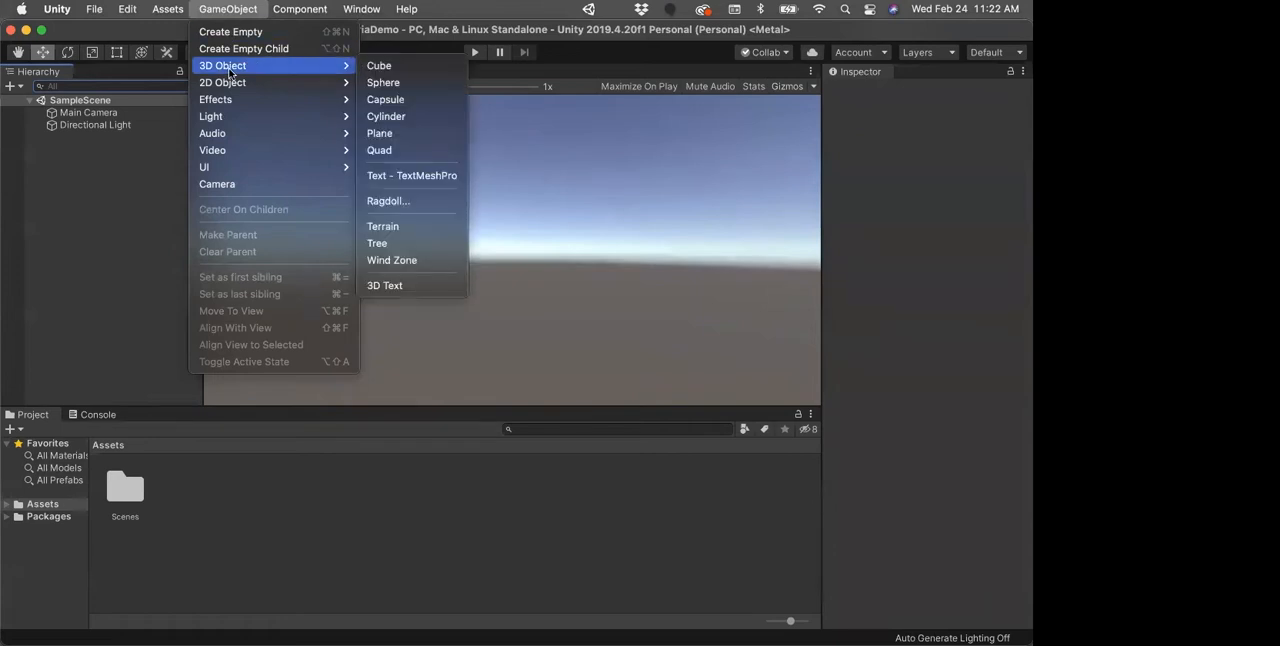
{"action": "left_click", "coordinate": [98, 209]}
{"action": "right_click", "coordinate": [99, 208]}
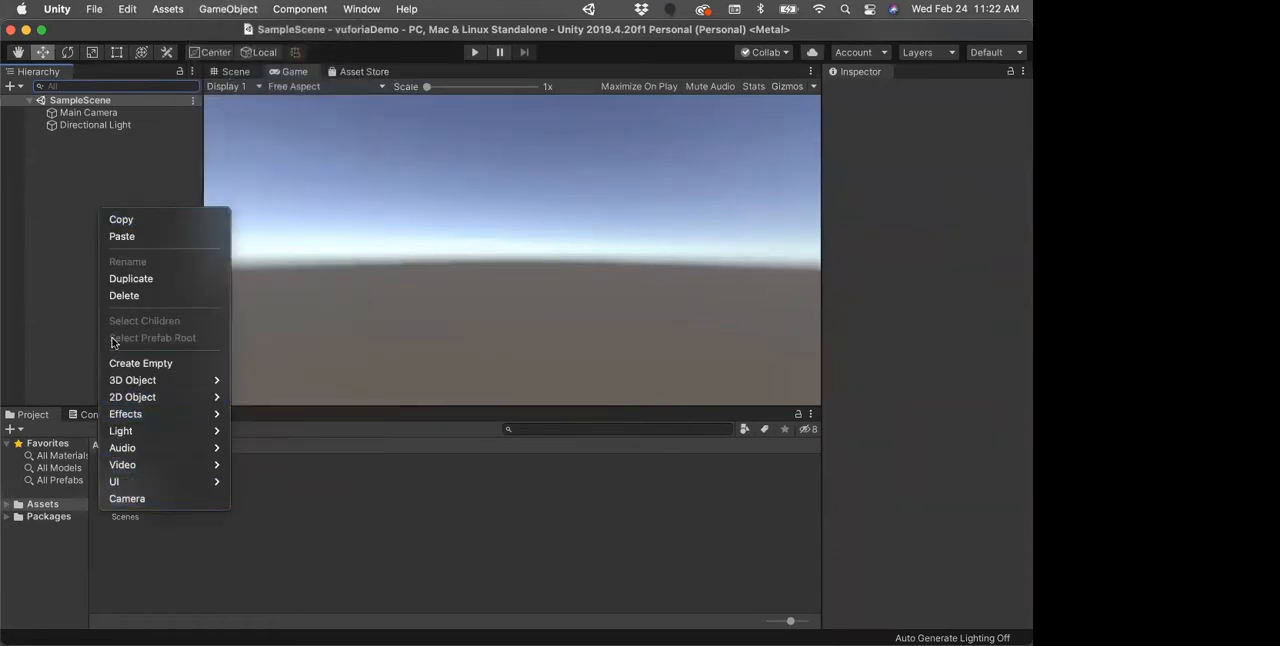
{"action": "left_click", "coordinate": [55, 308]}
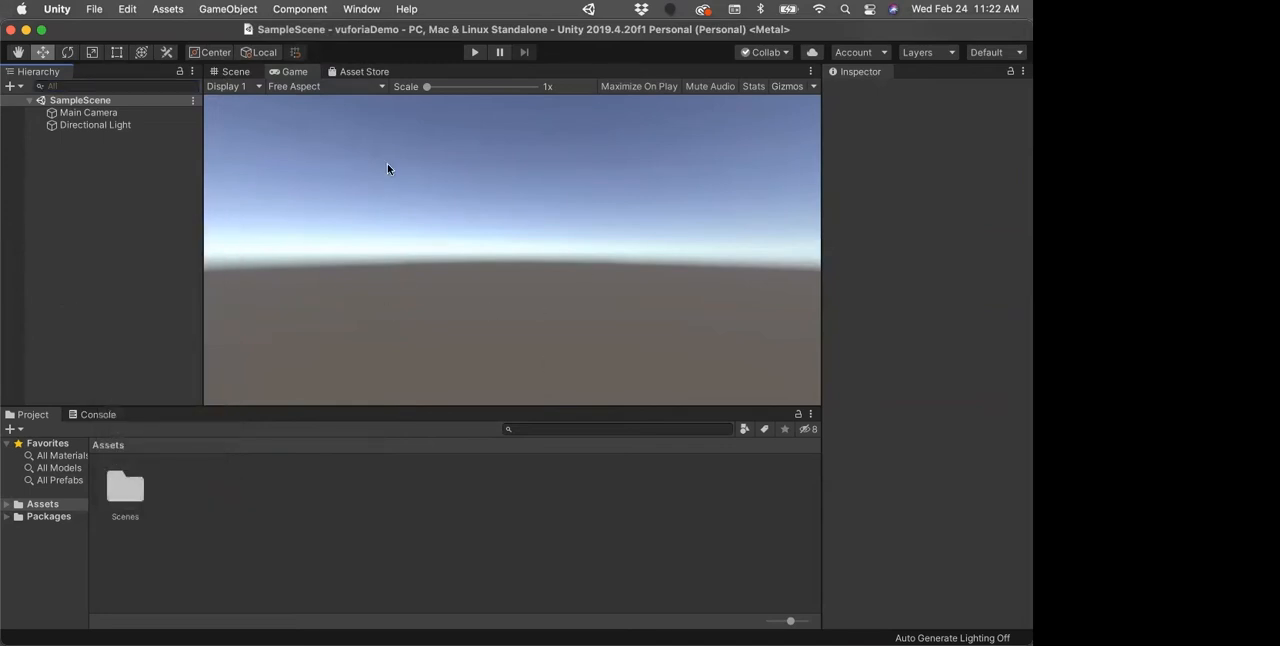
Step: Compare the Scene and Game views and enable Maximize On Play for the Game view
{"action": "left_click", "coordinate": [231, 72]}
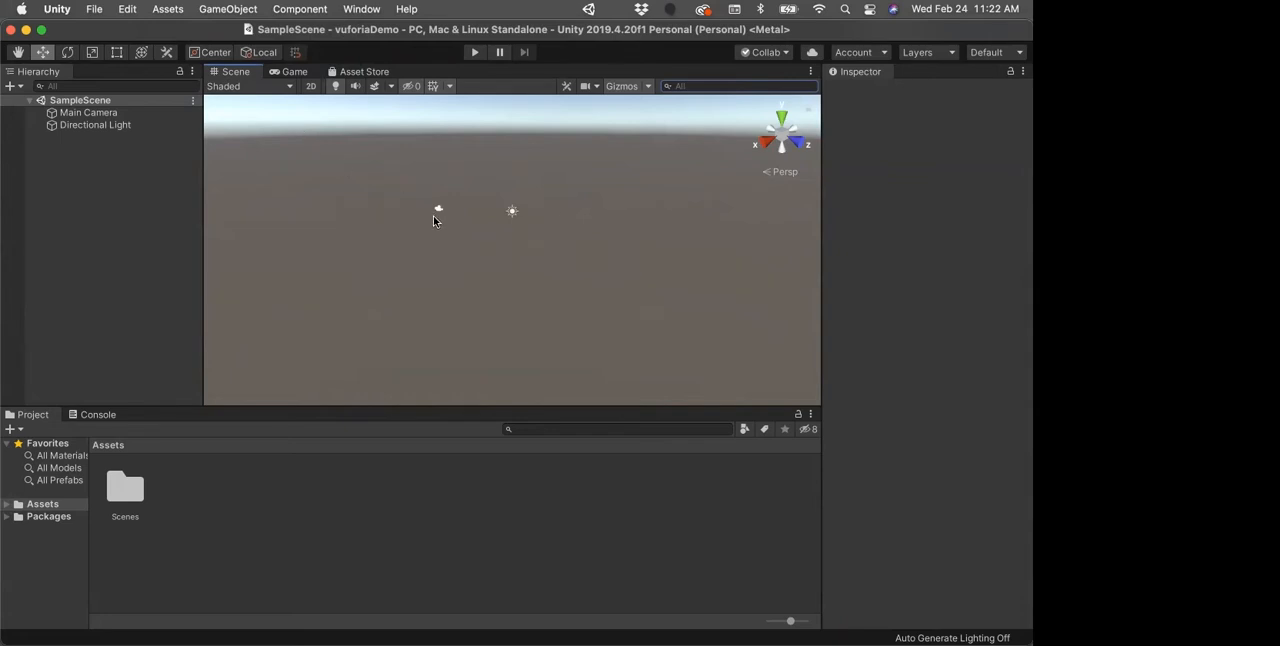
{"action": "left_click", "coordinate": [284, 72]}
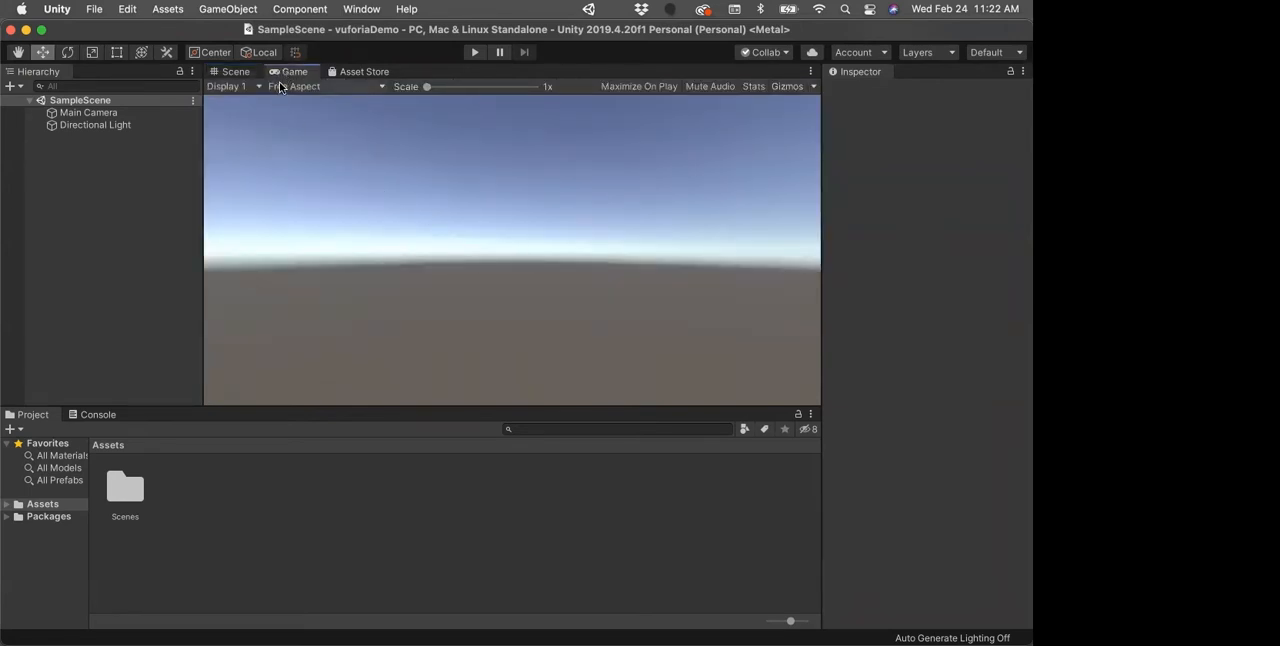
{"action": "left_click", "coordinate": [636, 87]}
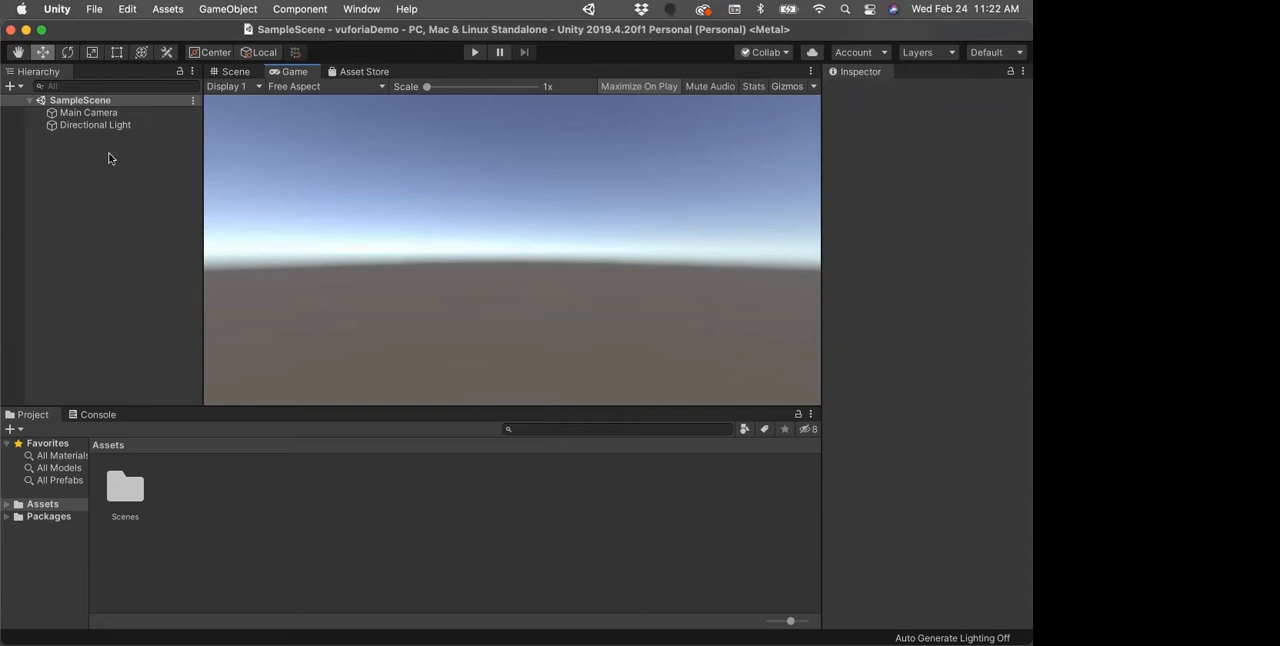
Step: Examine the properties of the Directional Light and Main Camera, and check the Console before returning to the project assets
{"action": "left_click", "coordinate": [78, 125]}
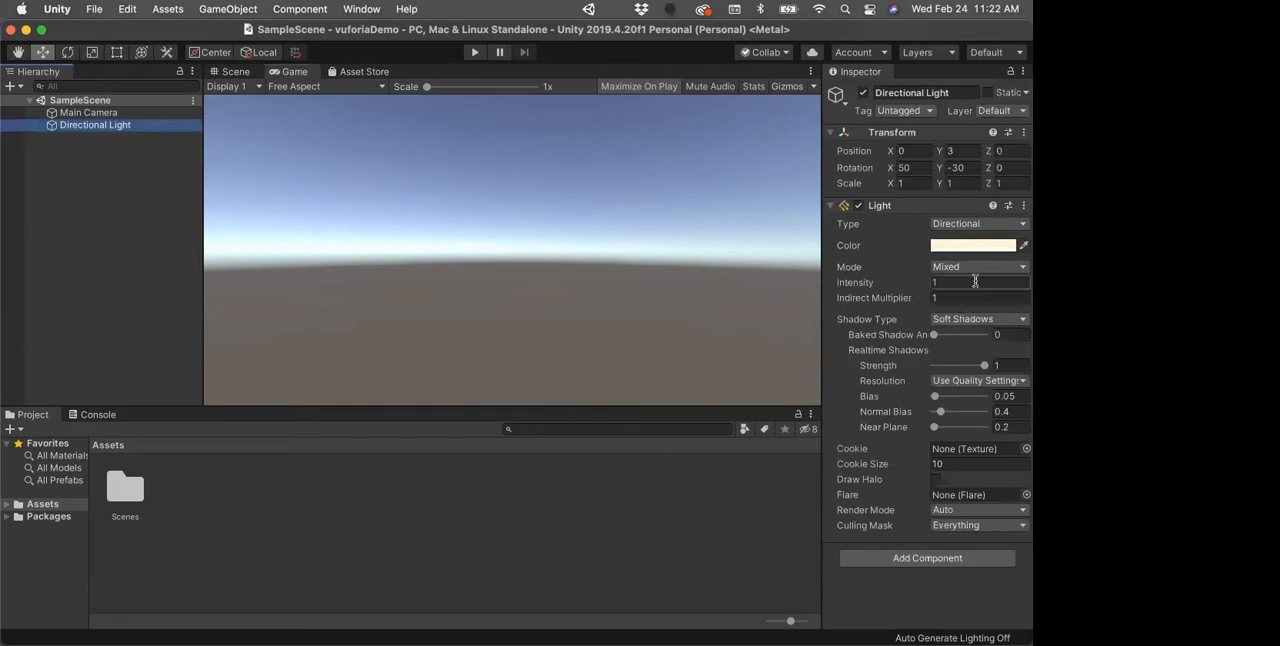
{"action": "left_click", "coordinate": [86, 114]}
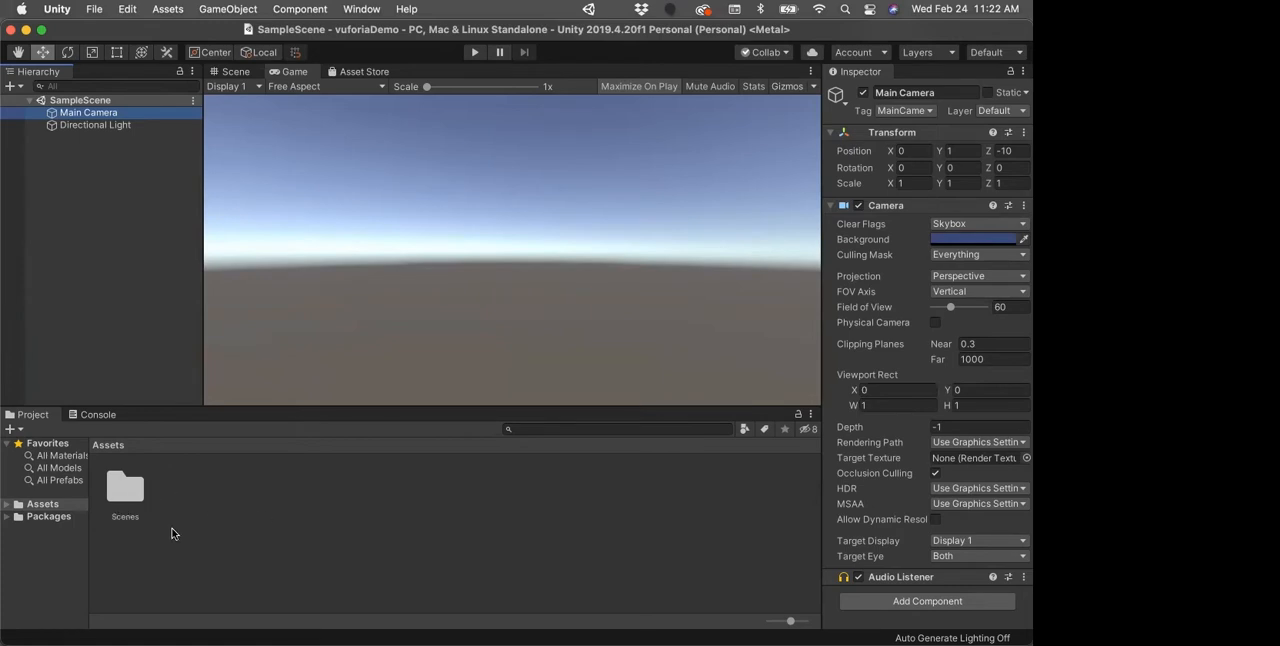
{"action": "left_click", "coordinate": [96, 416]}
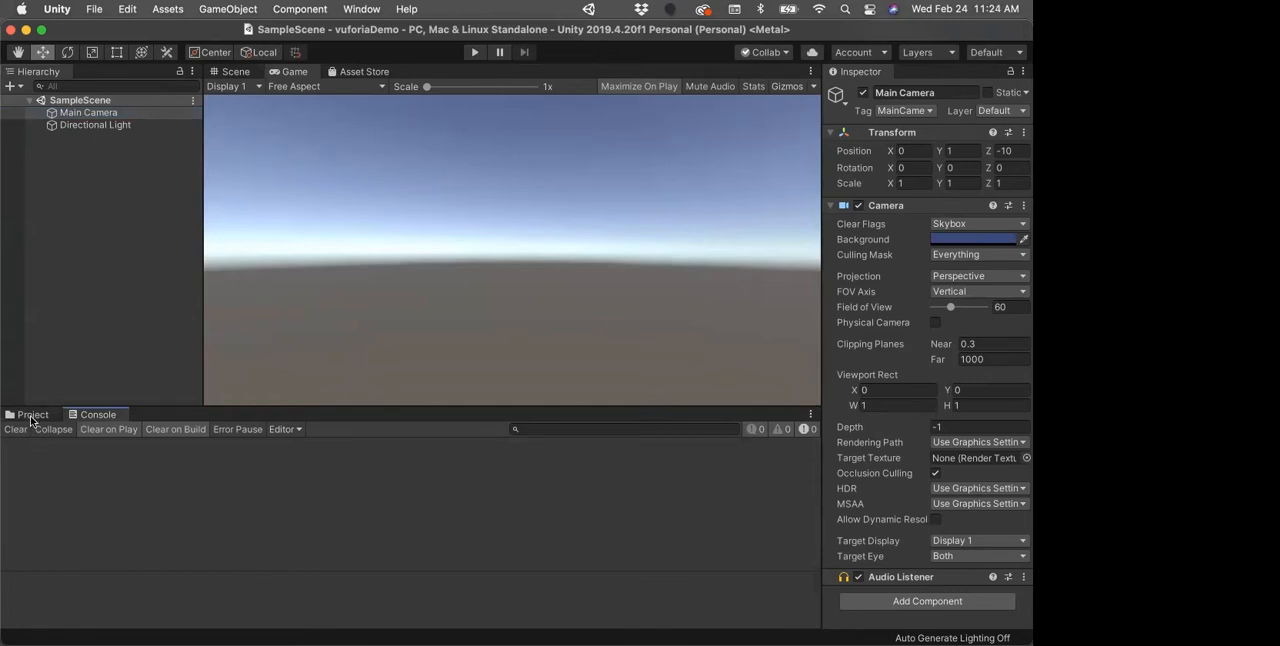
{"action": "left_click", "coordinate": [31, 416]}
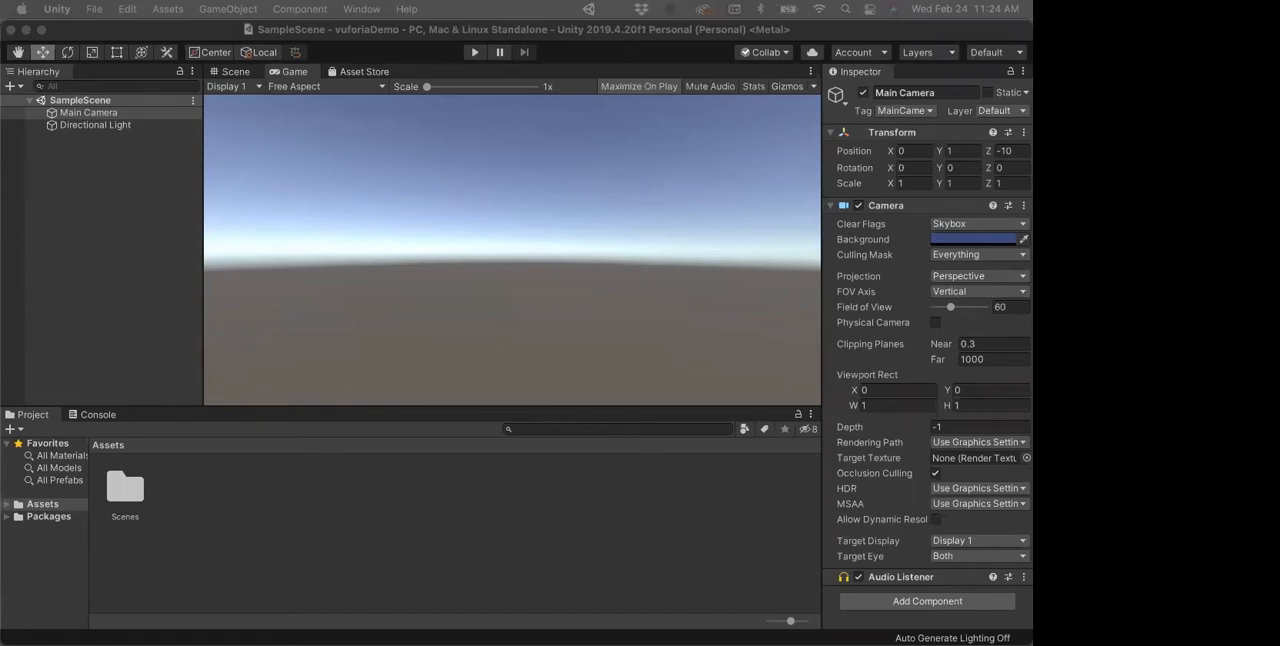
Step: Open the Package Manager and look through the Unity Registry packages to the end of the list
{"action": "left_click", "coordinate": [361, 7]}
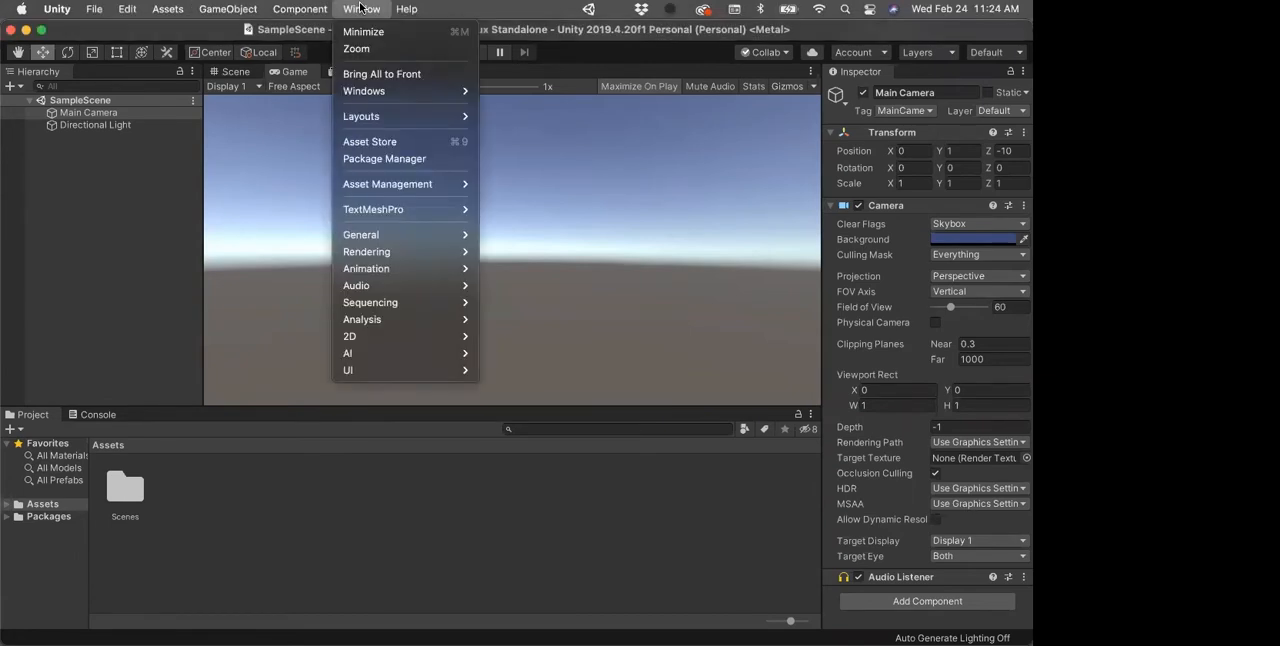
{"action": "left_click", "coordinate": [358, 160]}
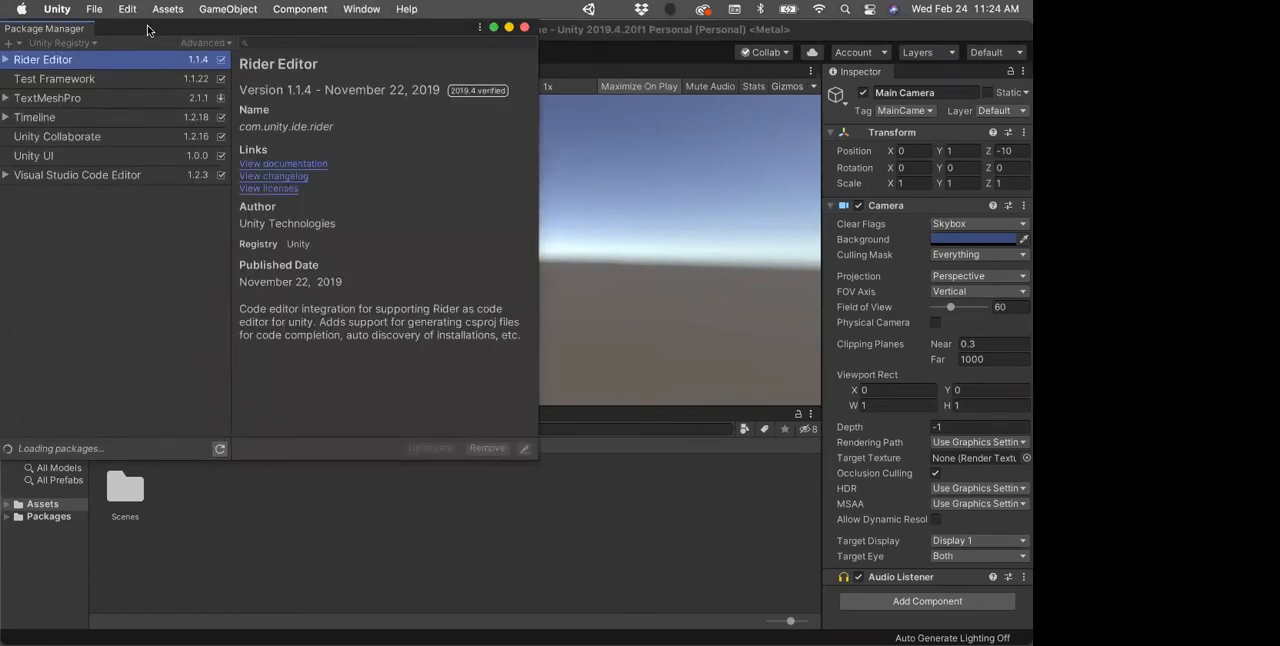
{"action": "left_click_drag", "start_coordinate": [147, 30], "coordinate": [205, 98]}
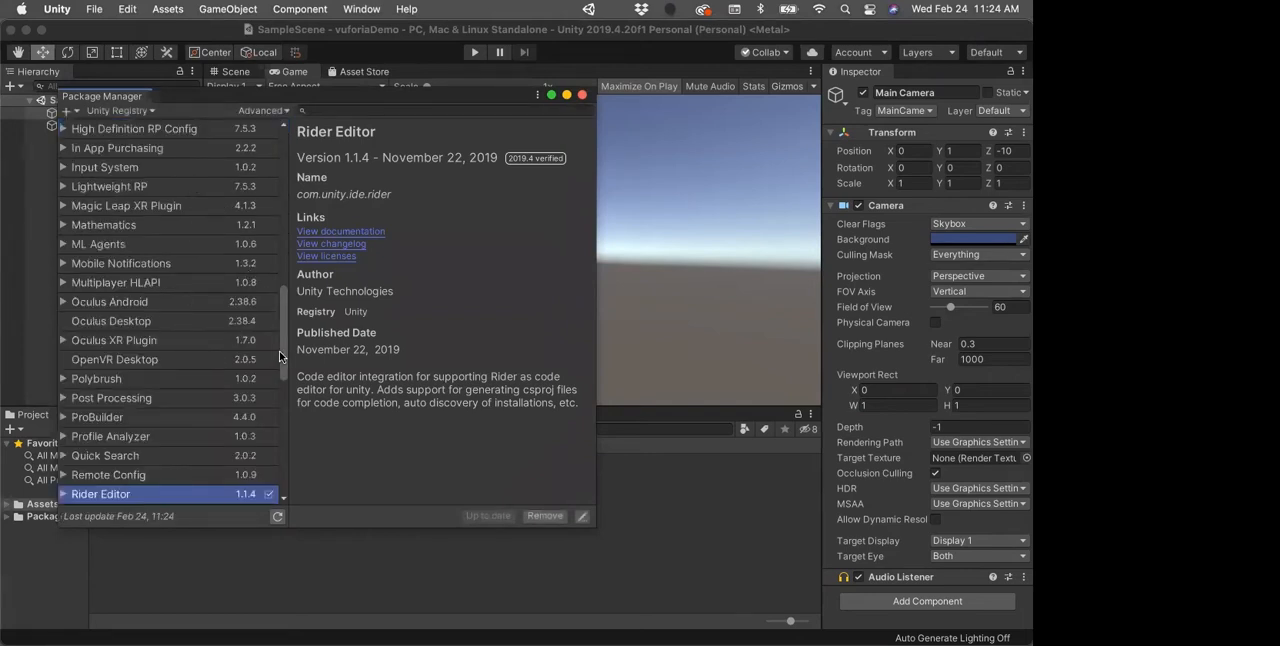
{"action": "left_click_drag", "start_coordinate": [281, 349], "coordinate": [265, 417]}
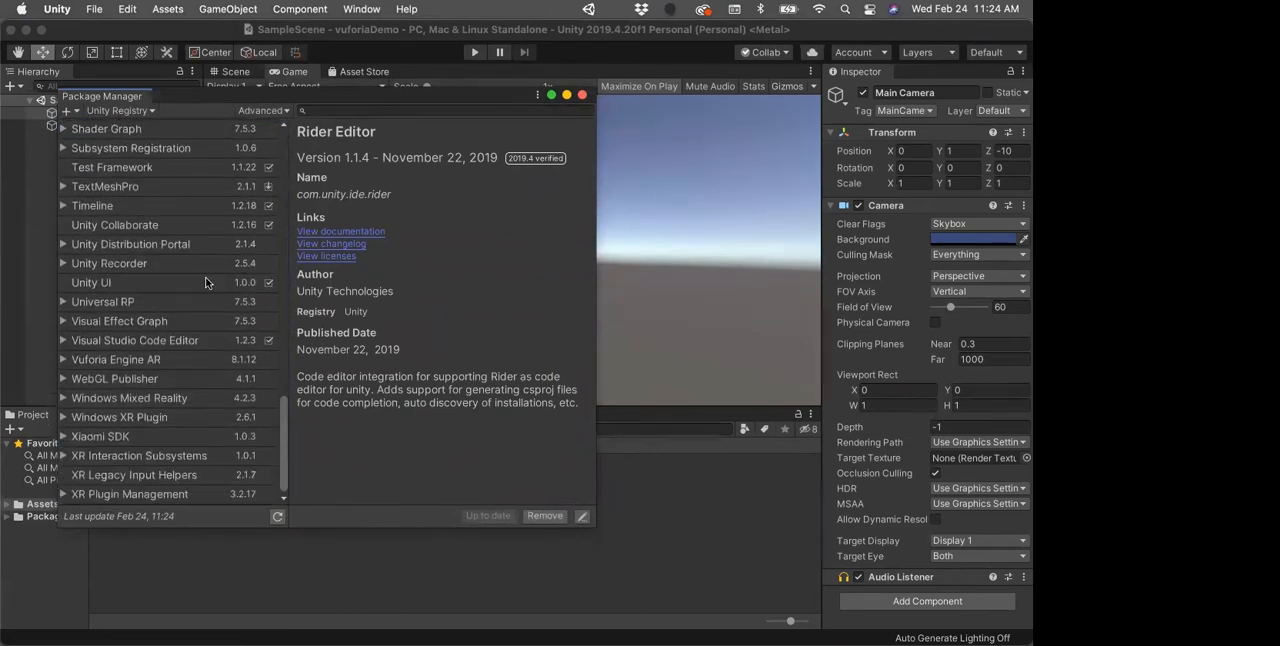
{"action": "left_click_drag", "start_coordinate": [224, 99], "coordinate": [347, 90]}
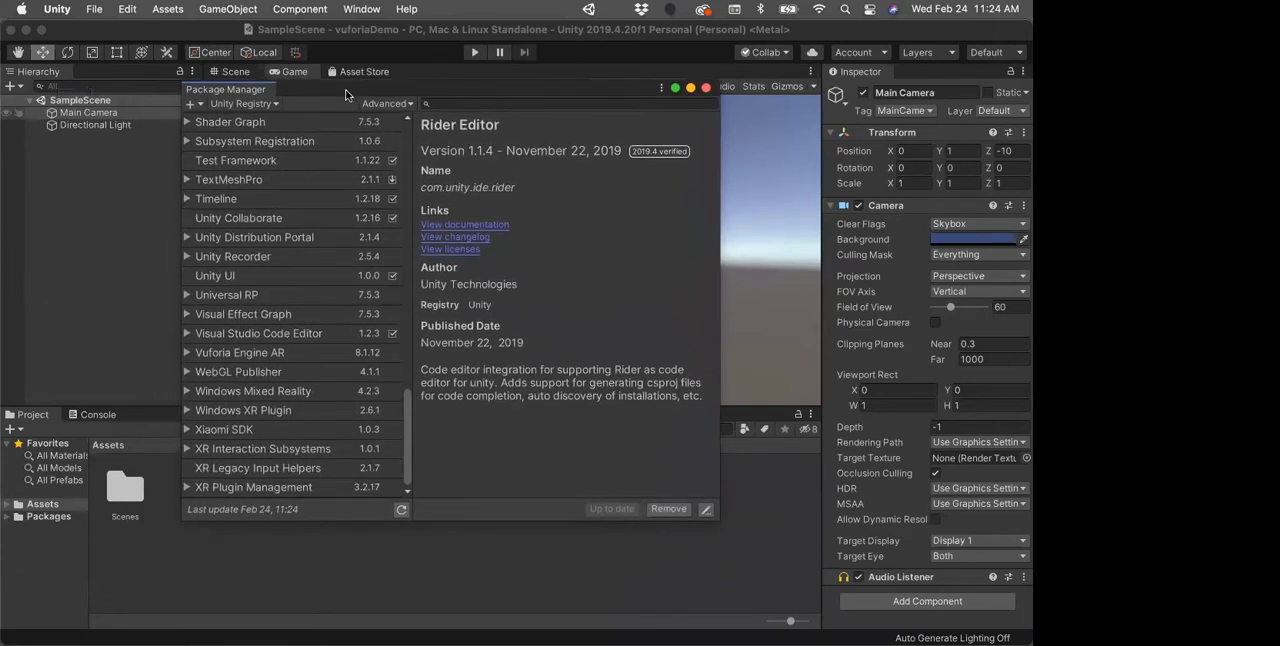
Step: Expand the Packages folder in the Project window and widen the folder list so full package names fit
{"action": "left_click", "coordinate": [8, 517]}
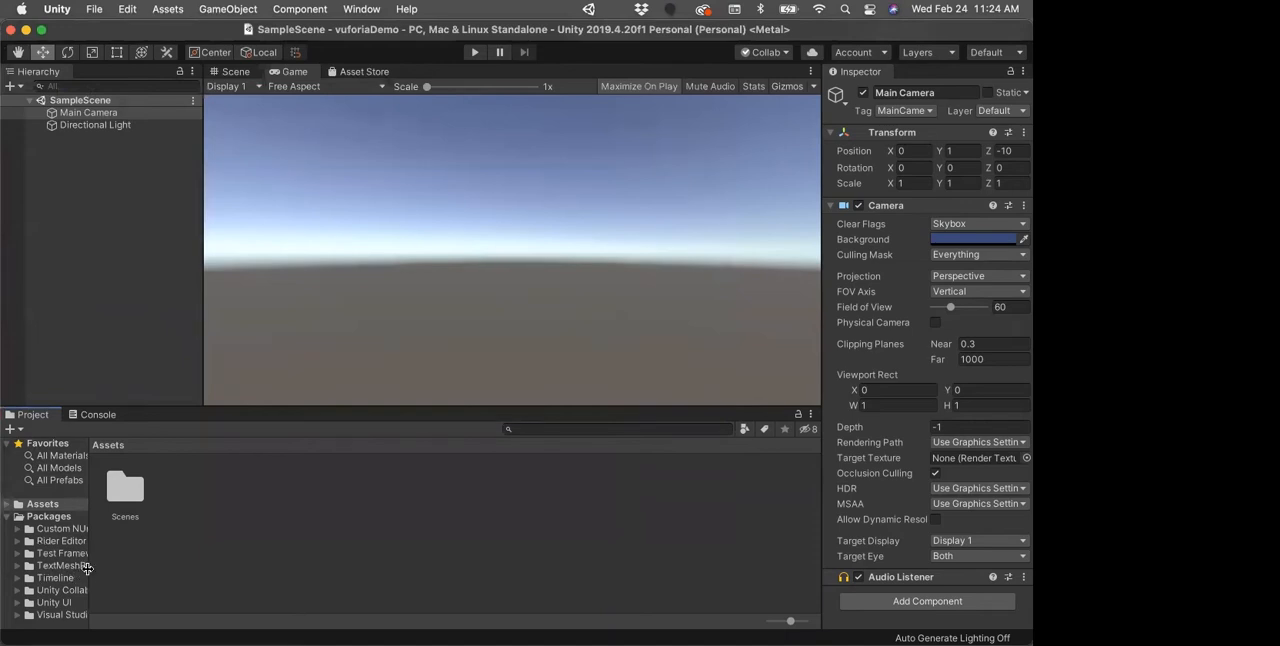
{"action": "left_click_drag", "start_coordinate": [89, 573], "coordinate": [162, 572]}
Step: Examine the Vuforia Engine AR package's details in the Package Manager and close the manager
{"action": "mouse_move", "coordinate": [3, 157]}
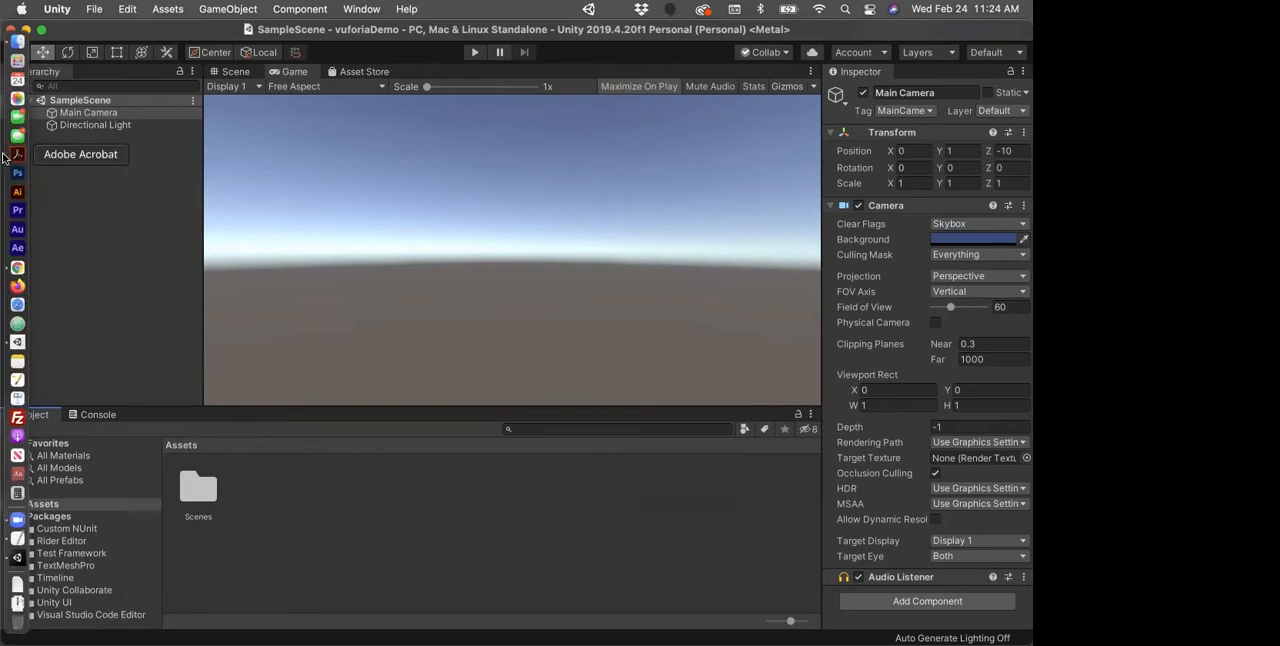
{"action": "left_click", "coordinate": [344, 9]}
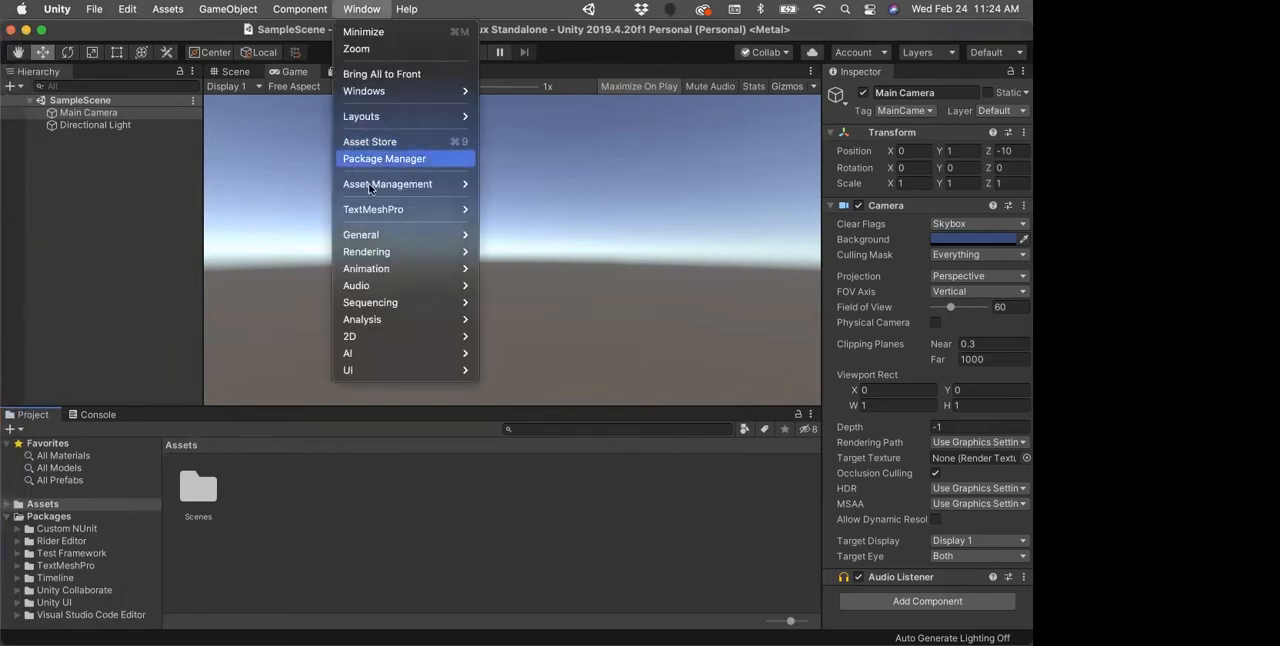
{"action": "left_click", "coordinate": [349, 162]}
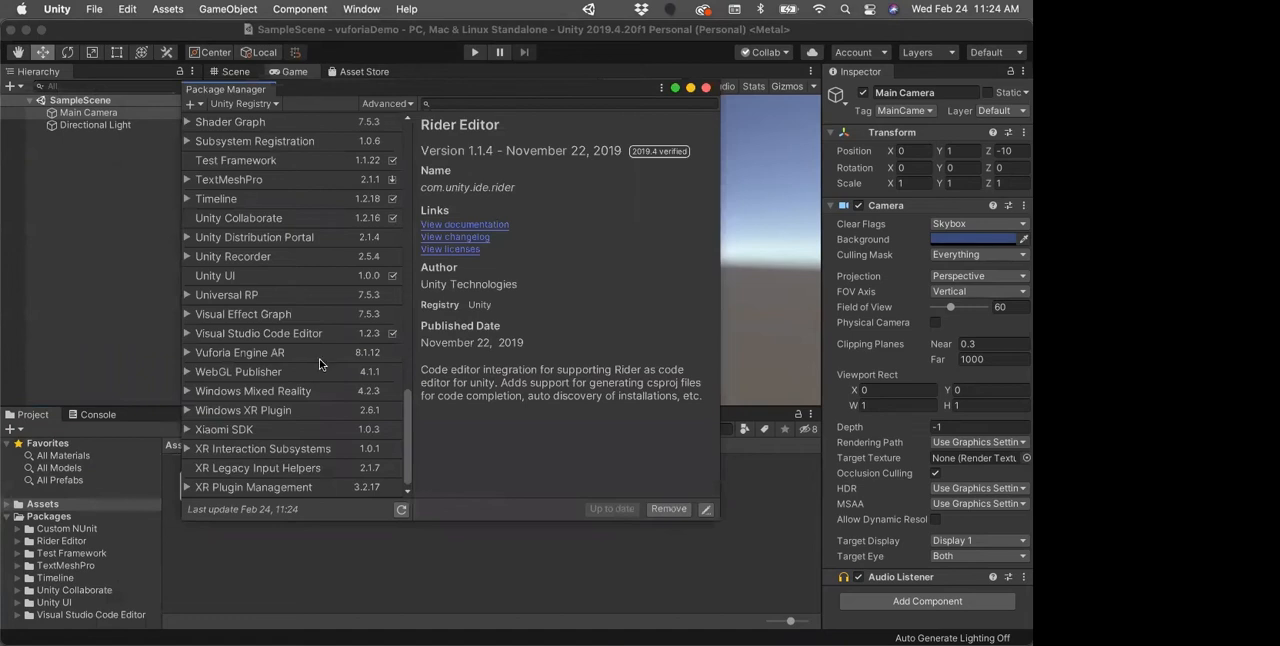
{"action": "left_click", "coordinate": [230, 353]}
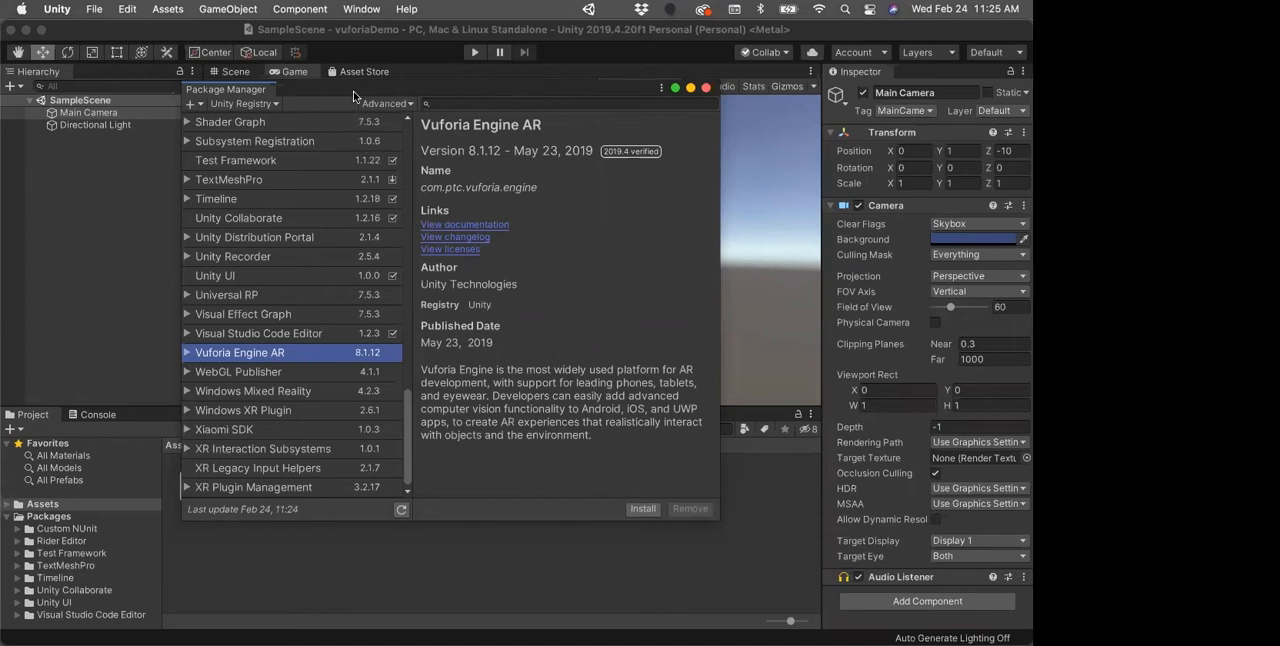
{"action": "left_click_drag", "start_coordinate": [355, 96], "coordinate": [353, 132]}
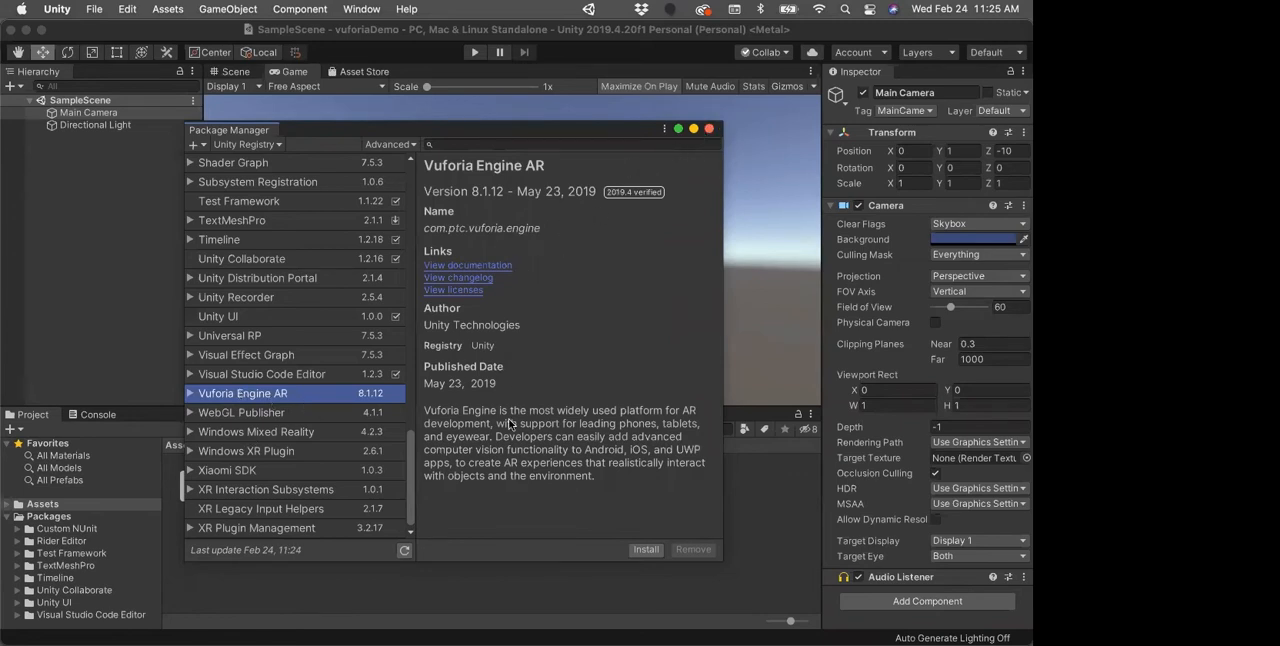
{"action": "left_click", "coordinate": [709, 129]}
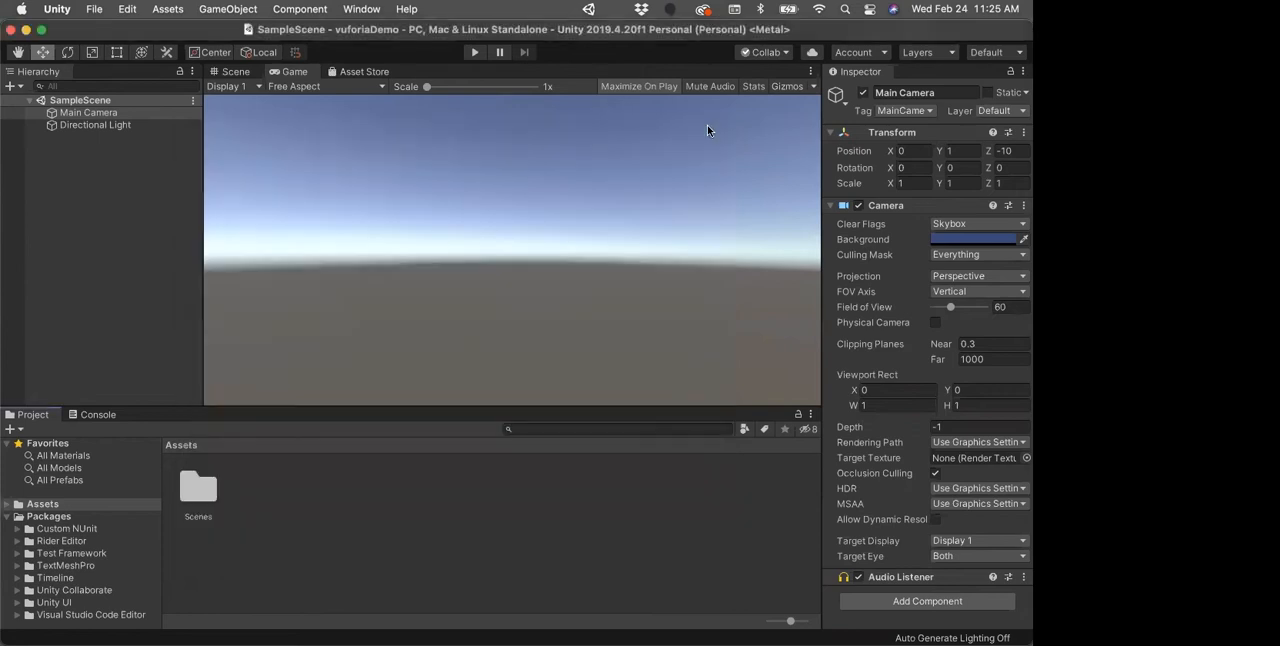
Step: Open the Asset Store and search it for "vuforia engine" from the recent searches
{"action": "left_click", "coordinate": [352, 9]}
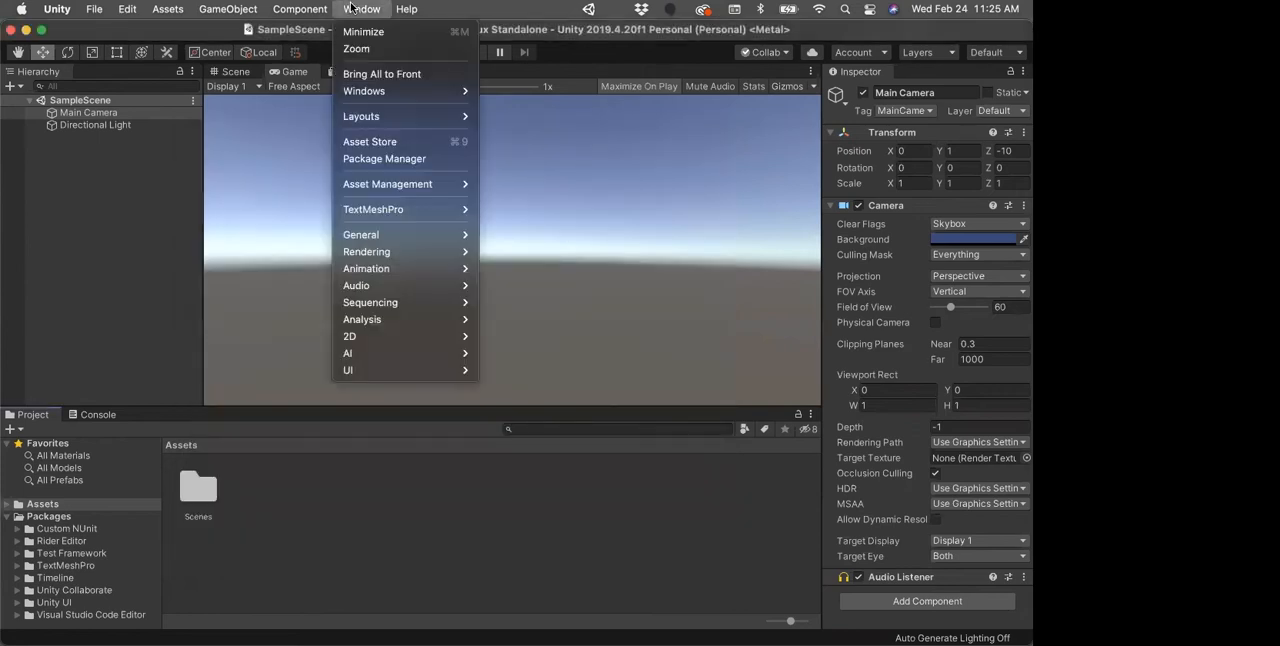
{"action": "left_click", "coordinate": [369, 141]}
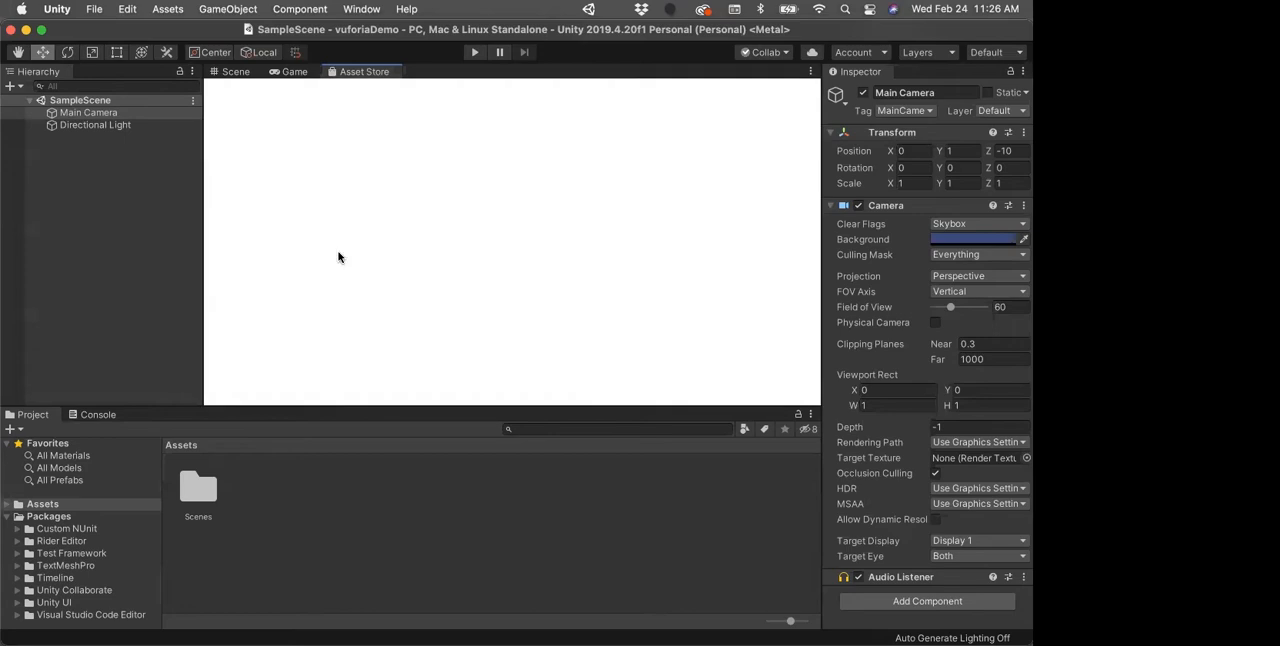
{"action": "left_click", "coordinate": [350, 200]}
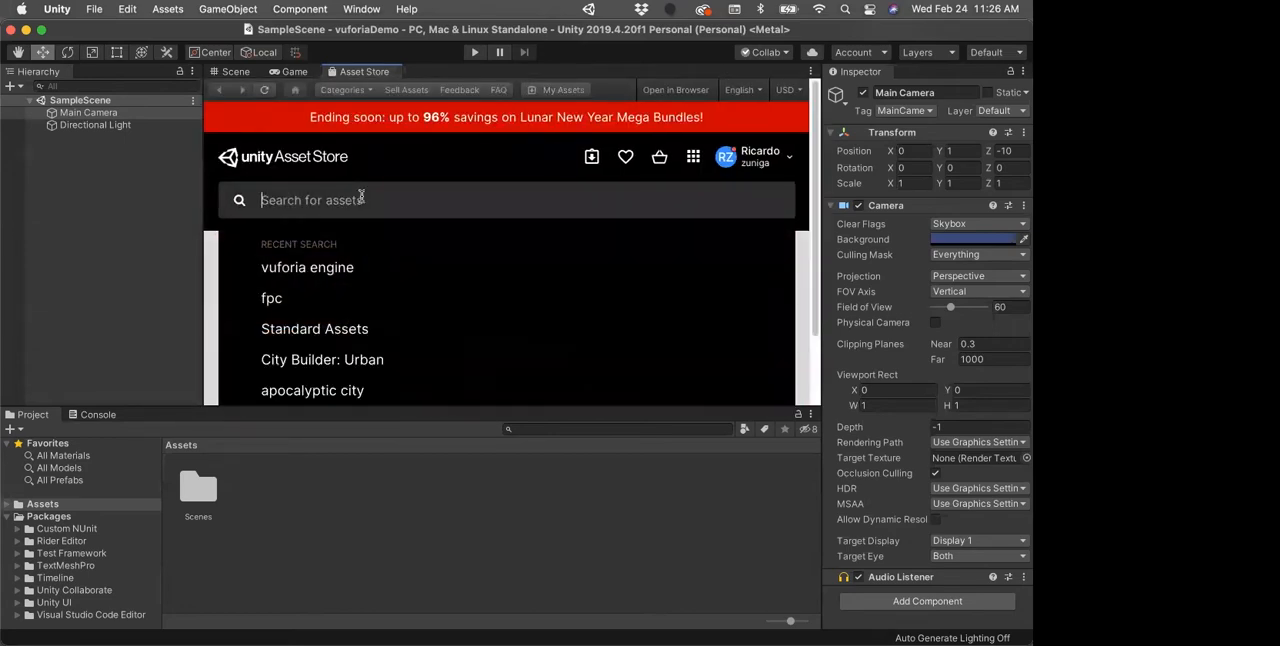
{"action": "left_click", "coordinate": [311, 270]}
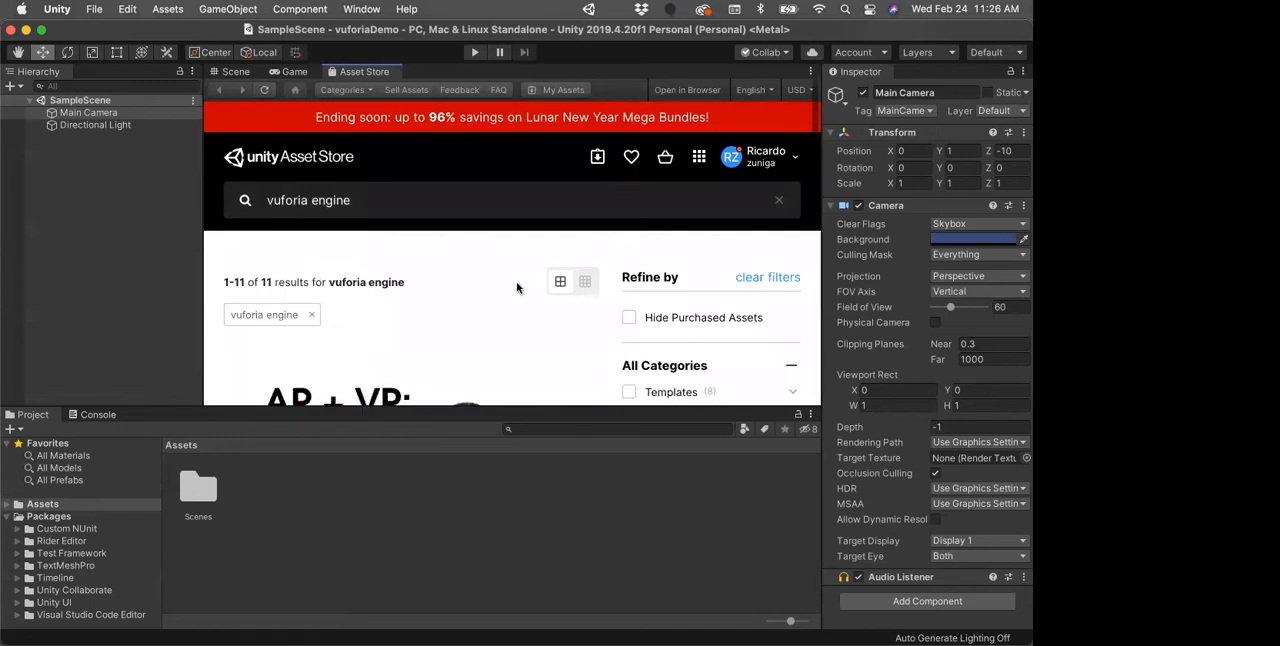
Step: Look through the "vuforia engine" search results and open the Vuforia Engine asset page by PTC
{"action": "scroll", "coordinate": [517, 289], "scroll_direction": "down", "scroll_amount": 3}
{"action": "scroll", "coordinate": [517, 289], "scroll_direction": "down", "scroll_amount": 2}
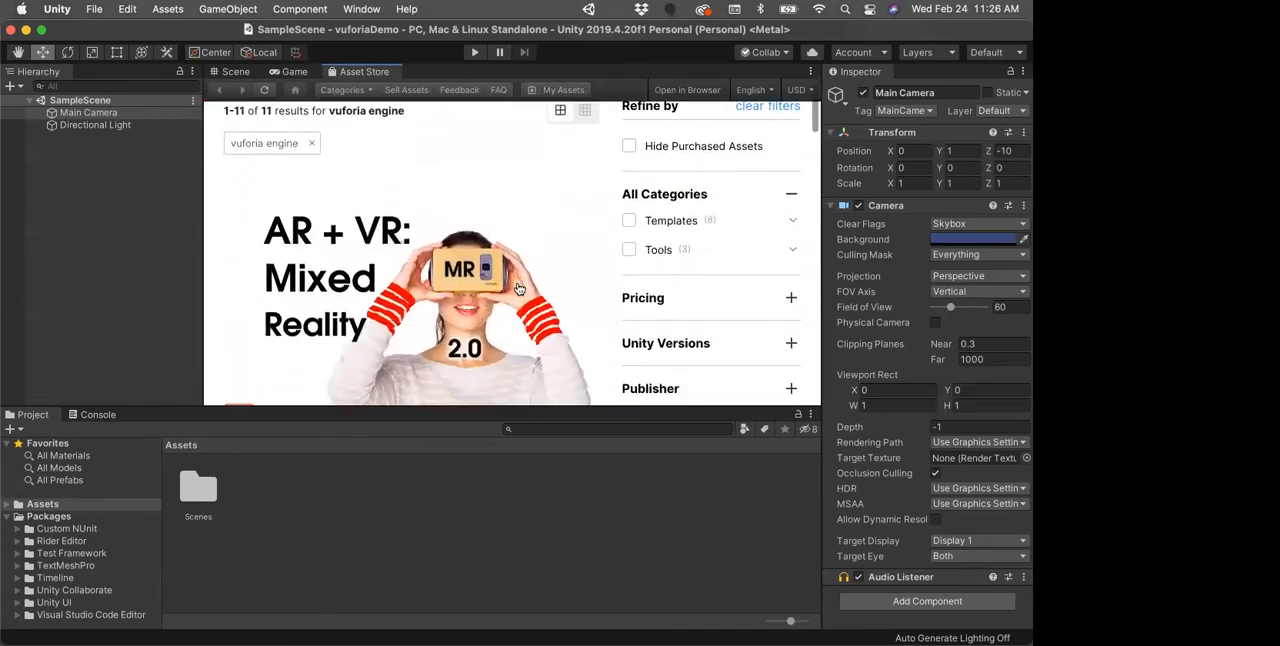
{"action": "scroll", "coordinate": [513, 310], "scroll_direction": "down", "scroll_amount": 1}
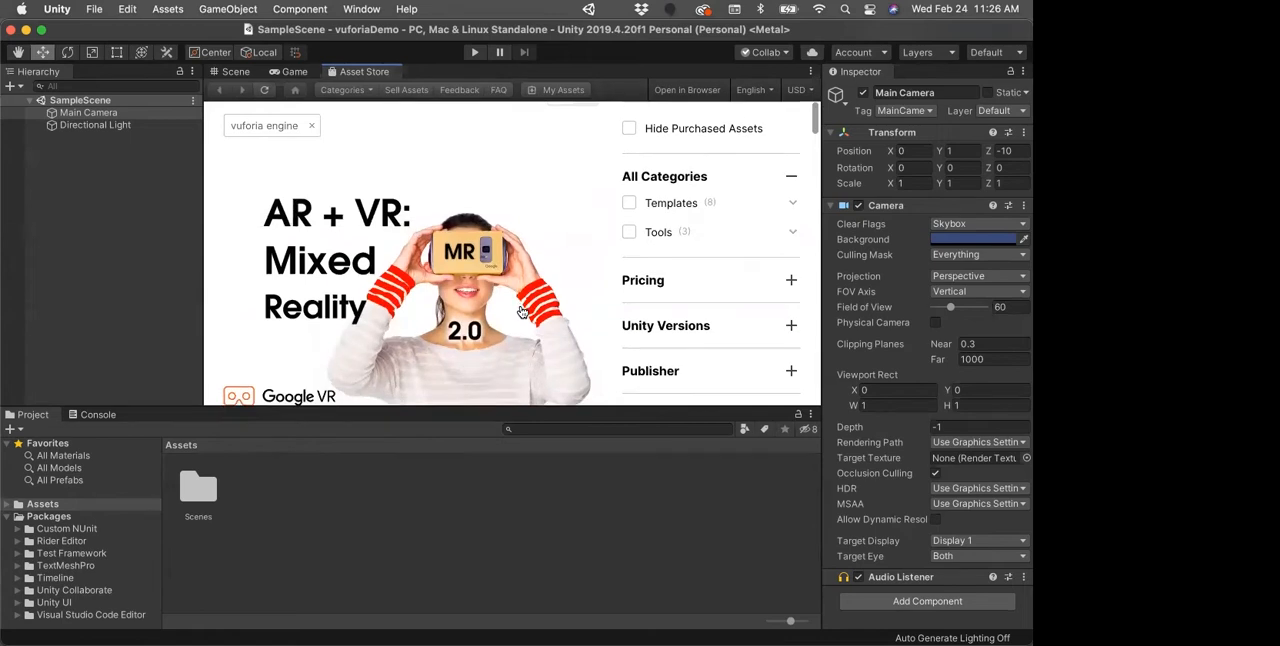
{"action": "scroll", "coordinate": [345, 275], "scroll_direction": "down", "scroll_amount": 2}
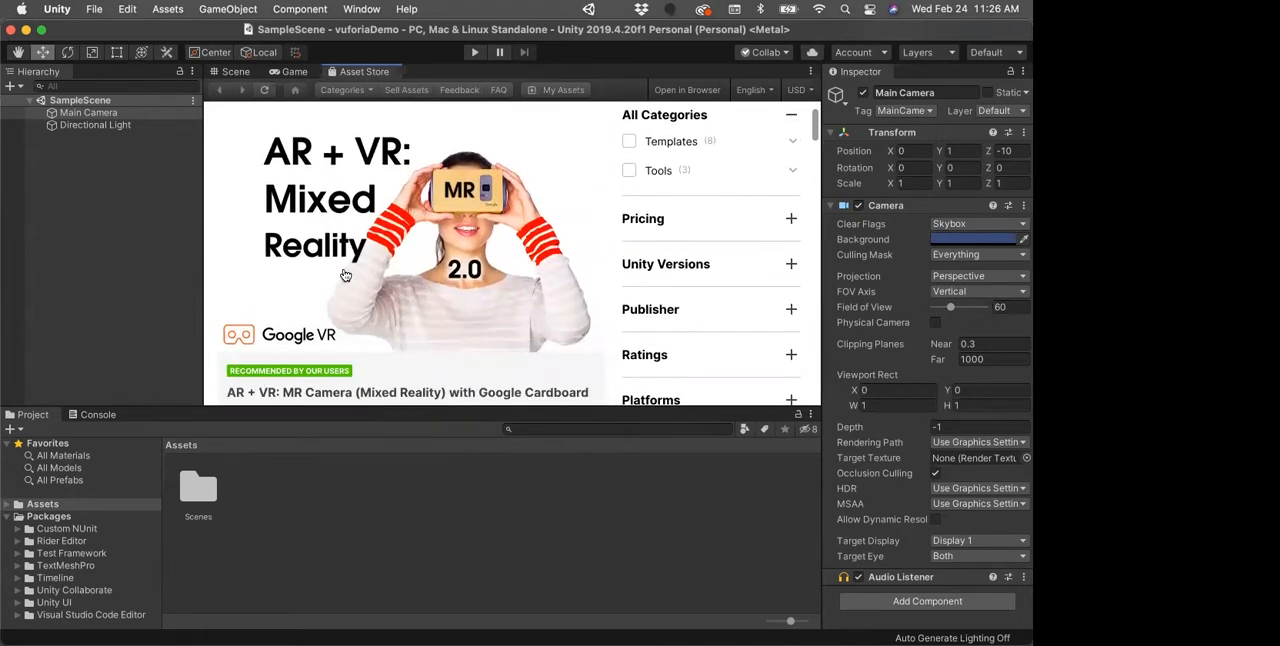
{"action": "scroll", "coordinate": [345, 275], "scroll_direction": "down", "scroll_amount": 2}
{"action": "scroll", "coordinate": [432, 284], "scroll_direction": "down", "scroll_amount": 2}
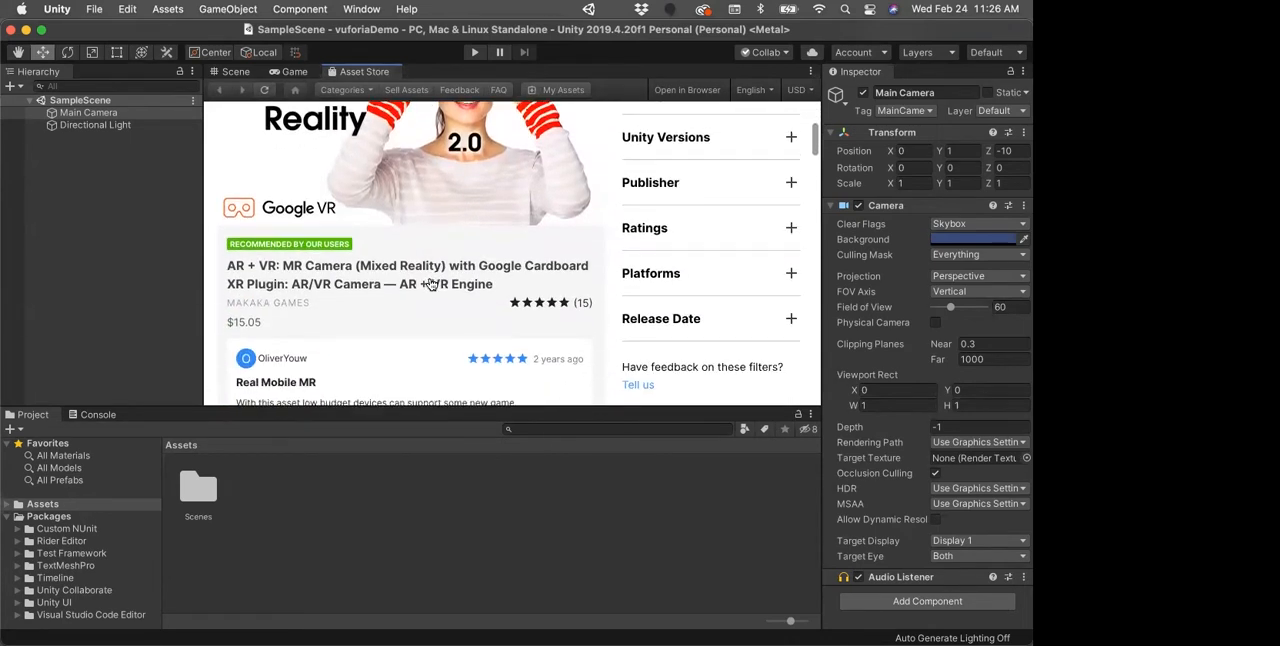
{"action": "scroll", "coordinate": [432, 284], "scroll_direction": "down", "scroll_amount": 8}
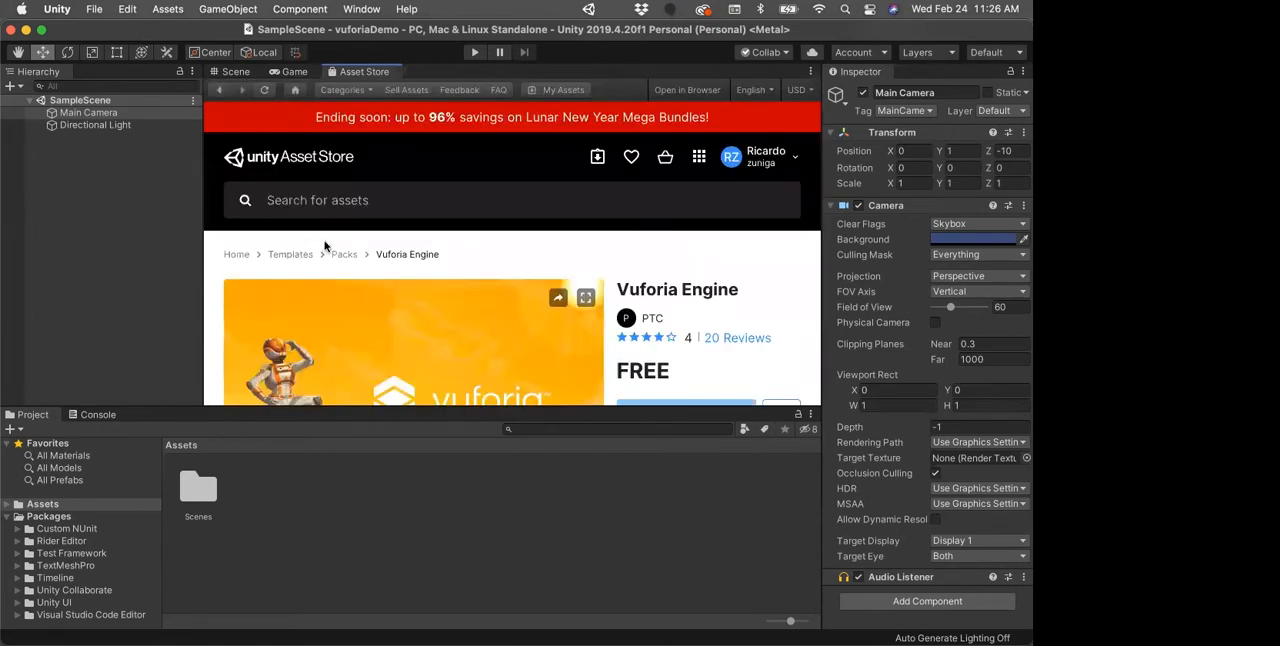
Step: Examine the Vuforia Engine asset page, including its price, file size, version, supported Unity versions and overview
{"action": "scroll", "coordinate": [648, 306], "scroll_direction": "down", "scroll_amount": 1}
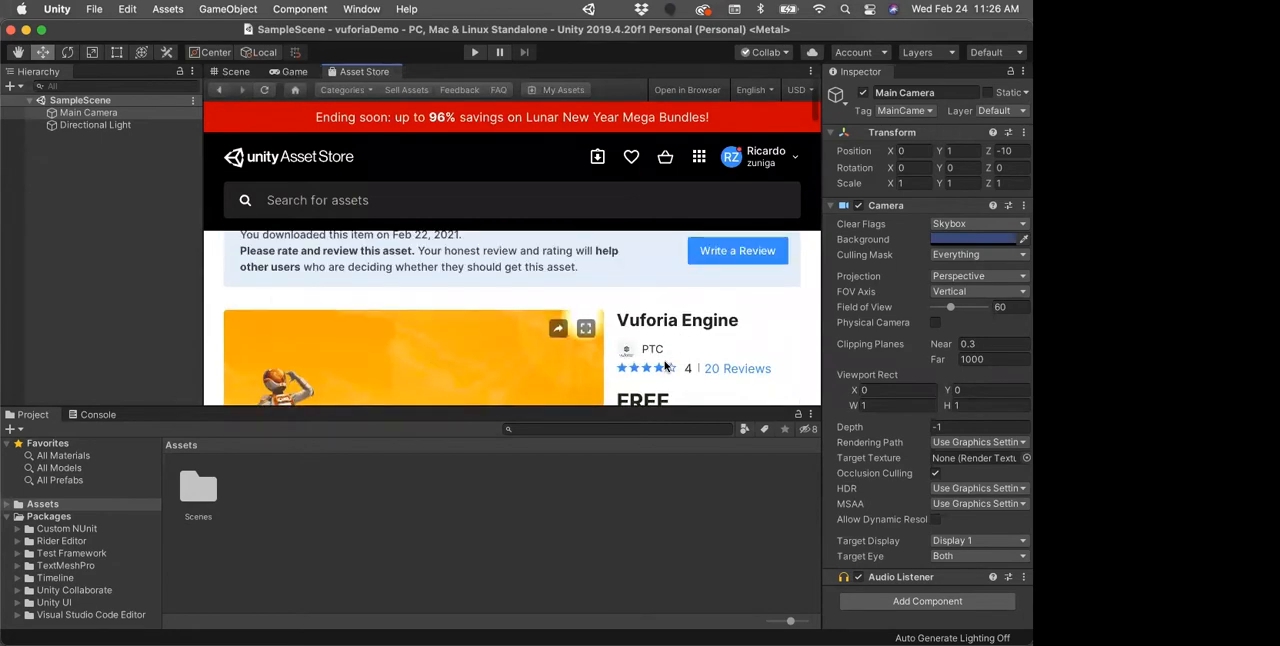
{"action": "scroll", "coordinate": [560, 330], "scroll_direction": "up", "scroll_amount": 2}
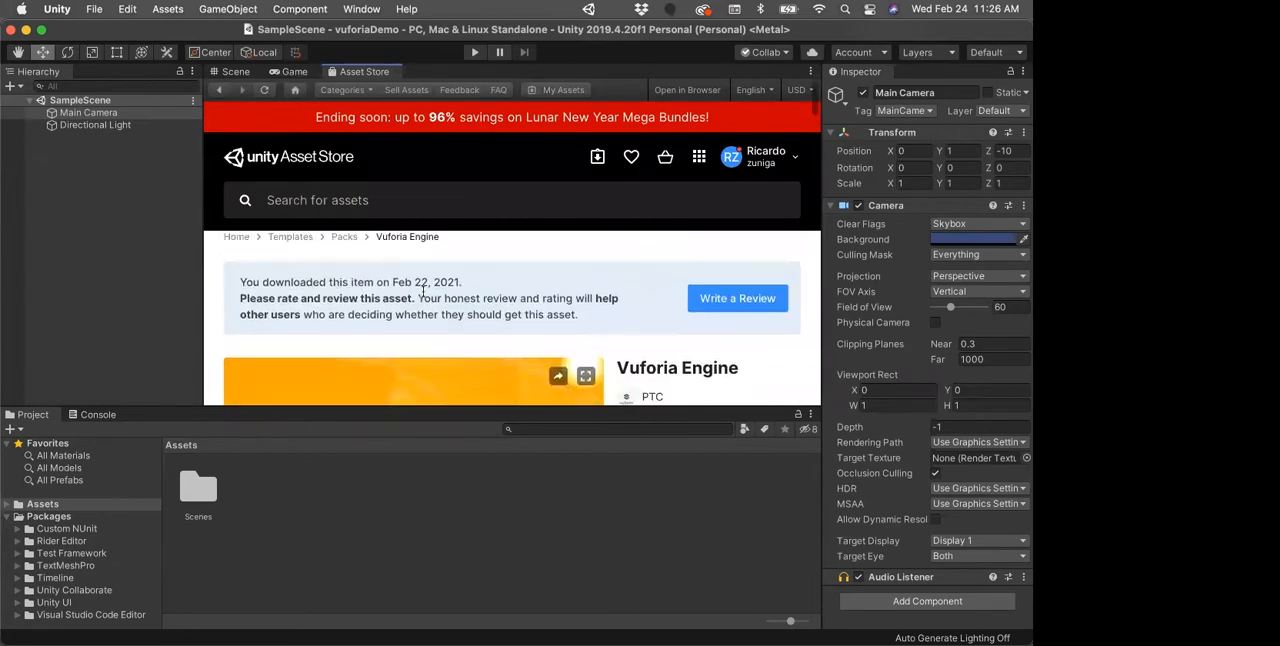
{"action": "scroll", "coordinate": [668, 352], "scroll_direction": "down", "scroll_amount": 3}
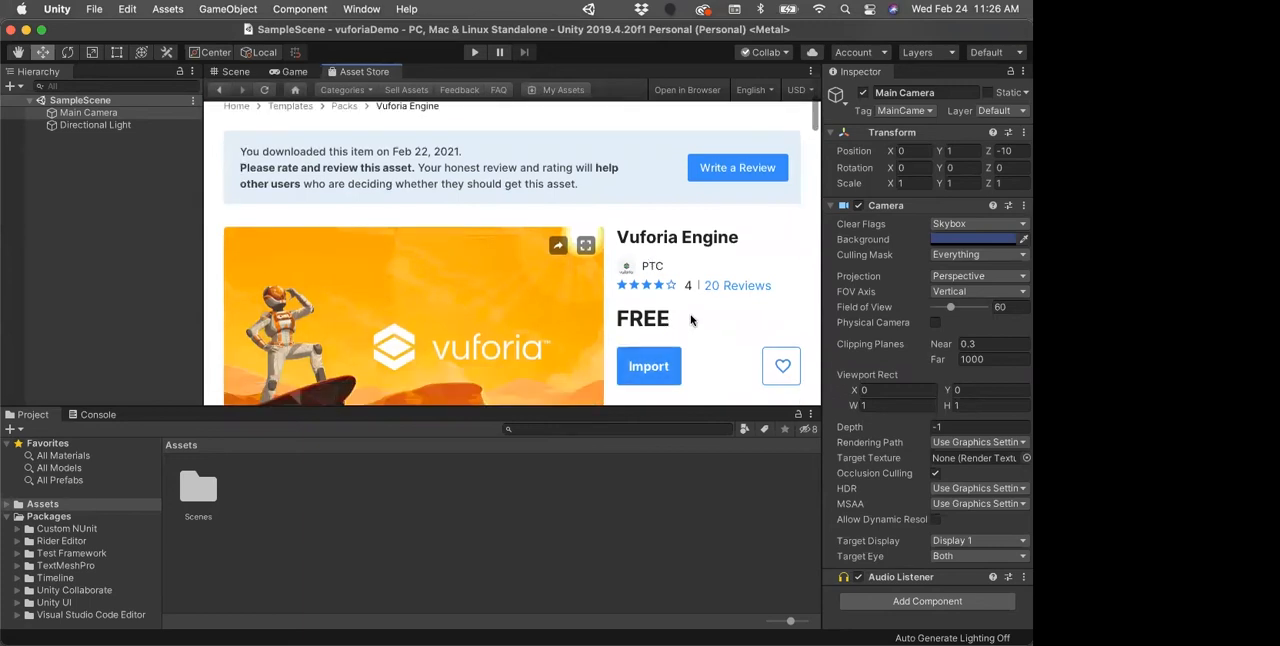
{"action": "scroll", "coordinate": [690, 326], "scroll_direction": "down", "scroll_amount": 3}
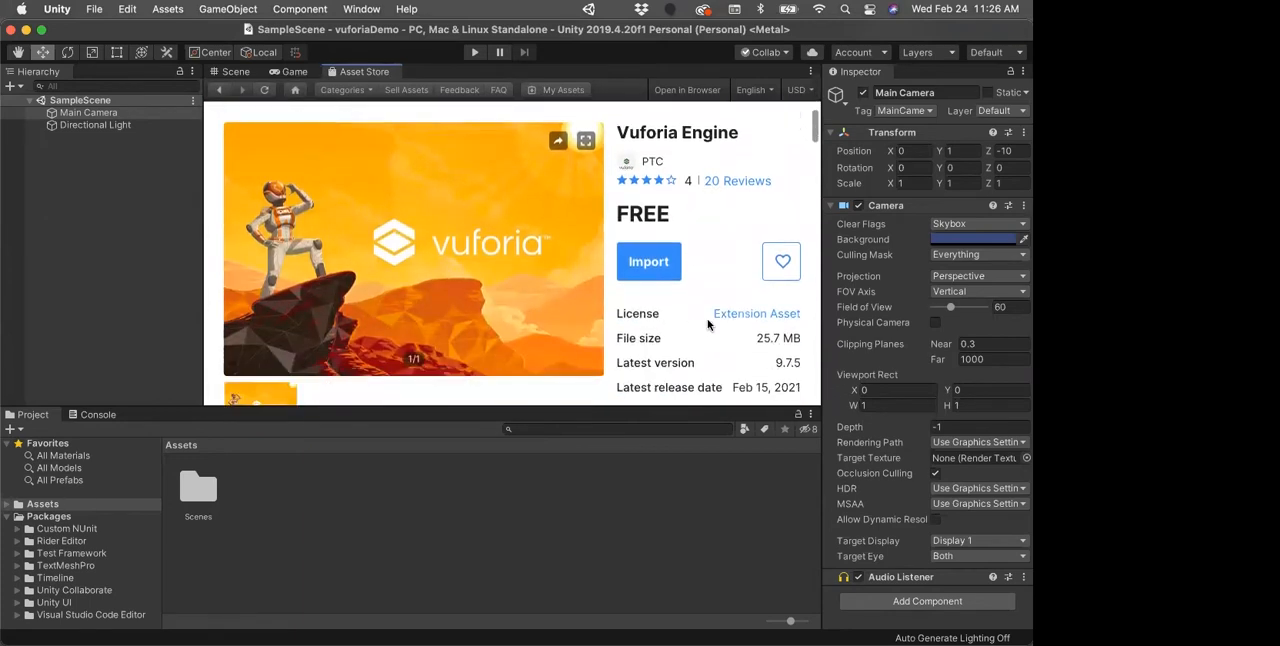
{"action": "left_click", "coordinate": [650, 270]}
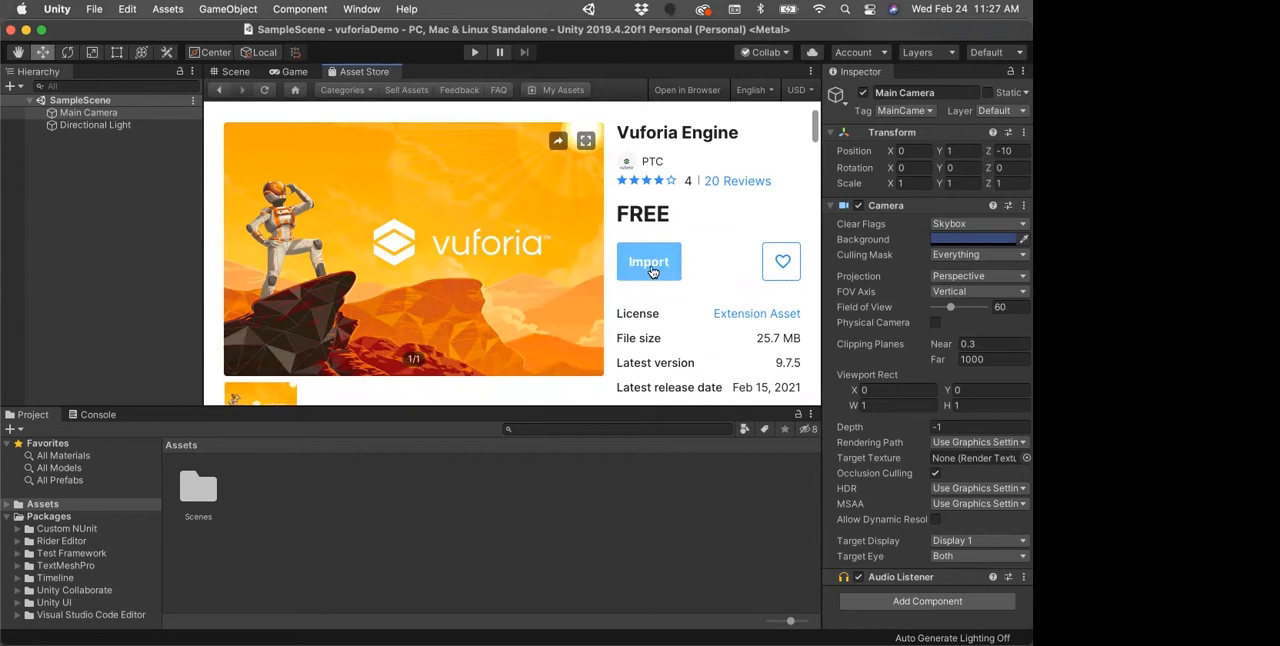
{"action": "scroll", "coordinate": [699, 321], "scroll_direction": "down", "scroll_amount": 1}
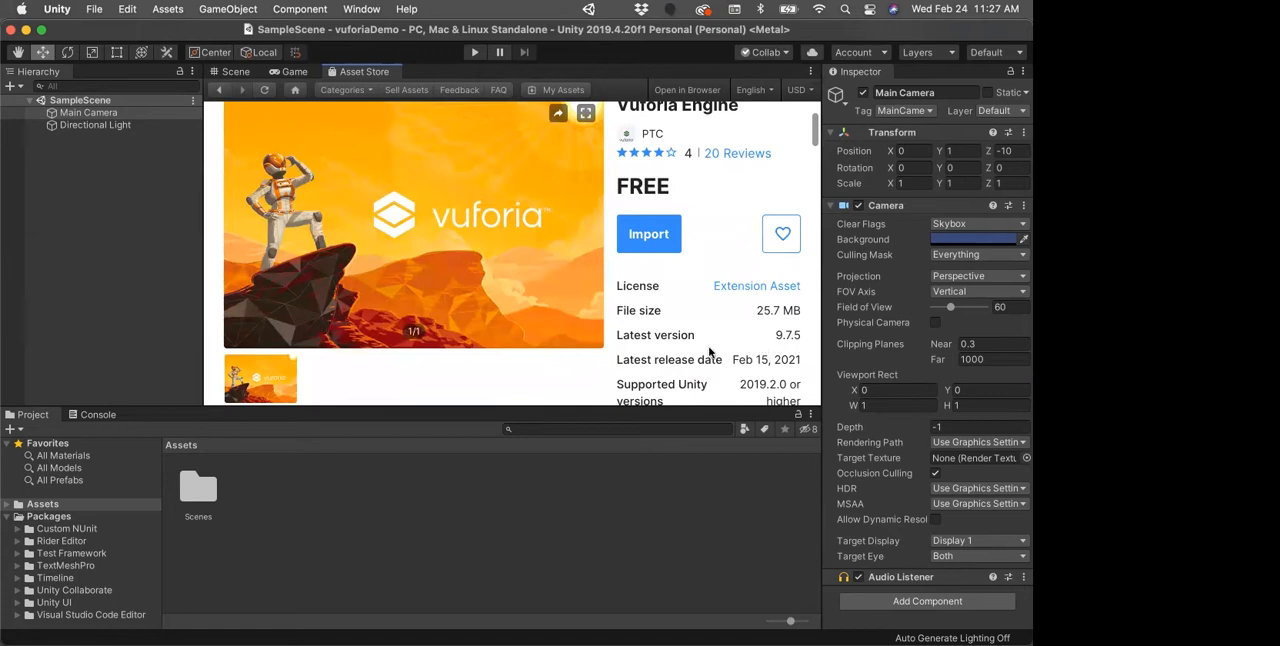
{"action": "scroll", "coordinate": [718, 342], "scroll_direction": "down", "scroll_amount": 2}
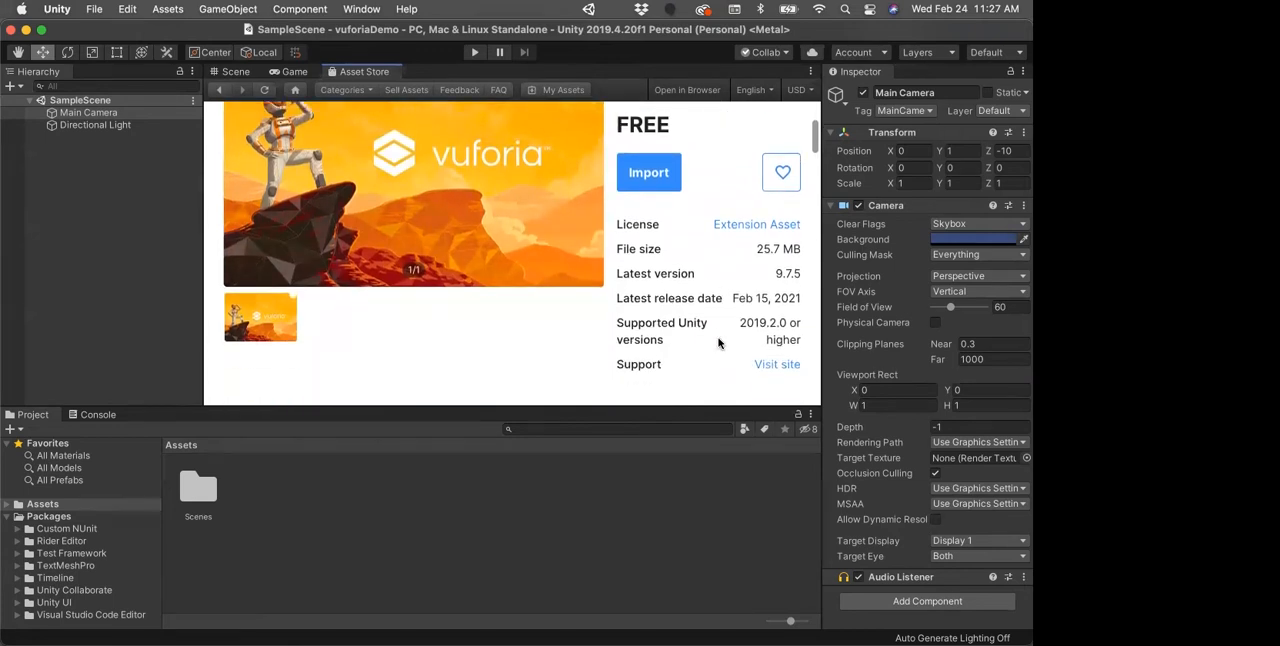
{"action": "scroll", "coordinate": [718, 342], "scroll_direction": "down", "scroll_amount": 5}
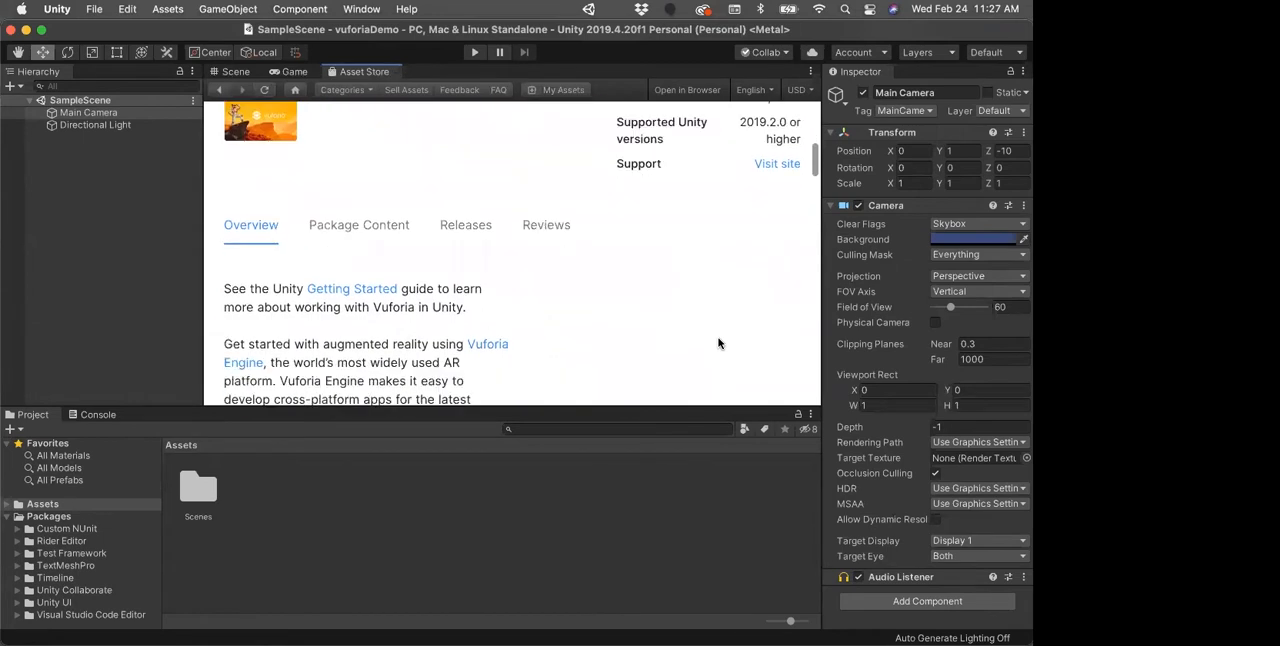
{"action": "scroll", "coordinate": [635, 320], "scroll_direction": "down", "scroll_amount": 2}
{"action": "scroll", "coordinate": [636, 319], "scroll_direction": "up", "scroll_amount": 12}
{"action": "scroll", "coordinate": [636, 319], "scroll_direction": "down", "scroll_amount": 3}
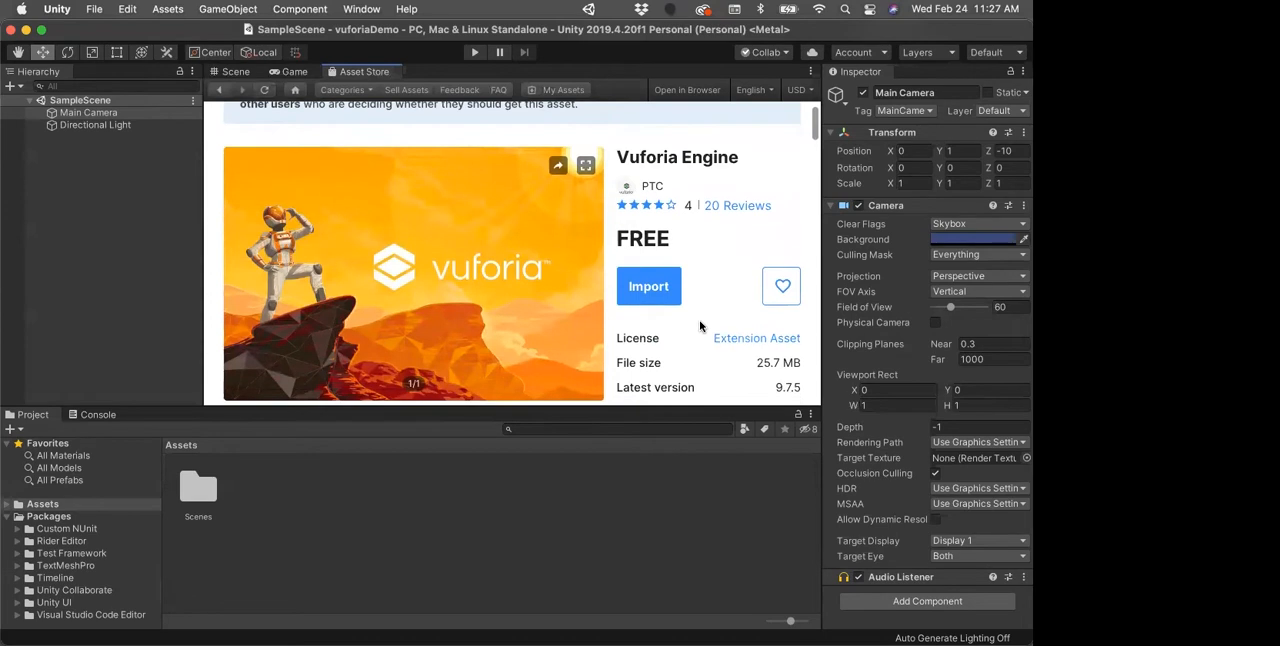
{"action": "scroll", "coordinate": [700, 326], "scroll_direction": "down", "scroll_amount": 1}
Step: Start importing the Vuforia Engine asset, accepting the project settings overwrite and installing its Package Manager dependencies
{"action": "left_click", "coordinate": [652, 268]}
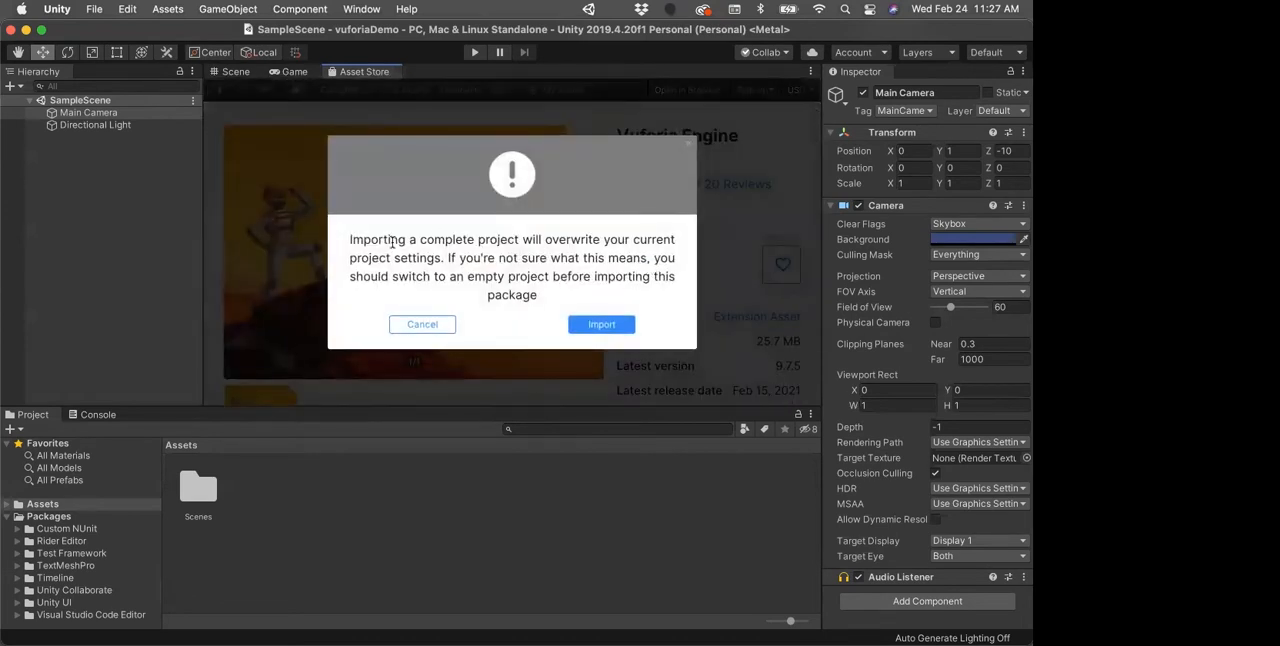
{"action": "left_click", "coordinate": [597, 327]}
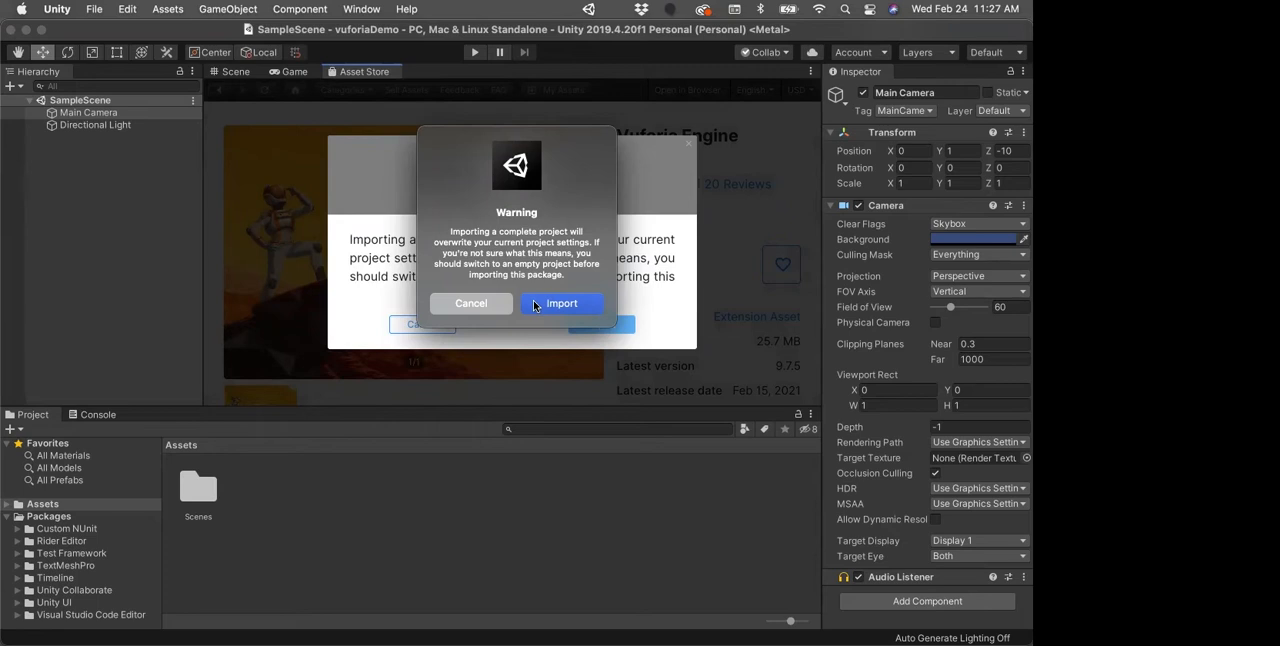
{"action": "left_click", "coordinate": [535, 304]}
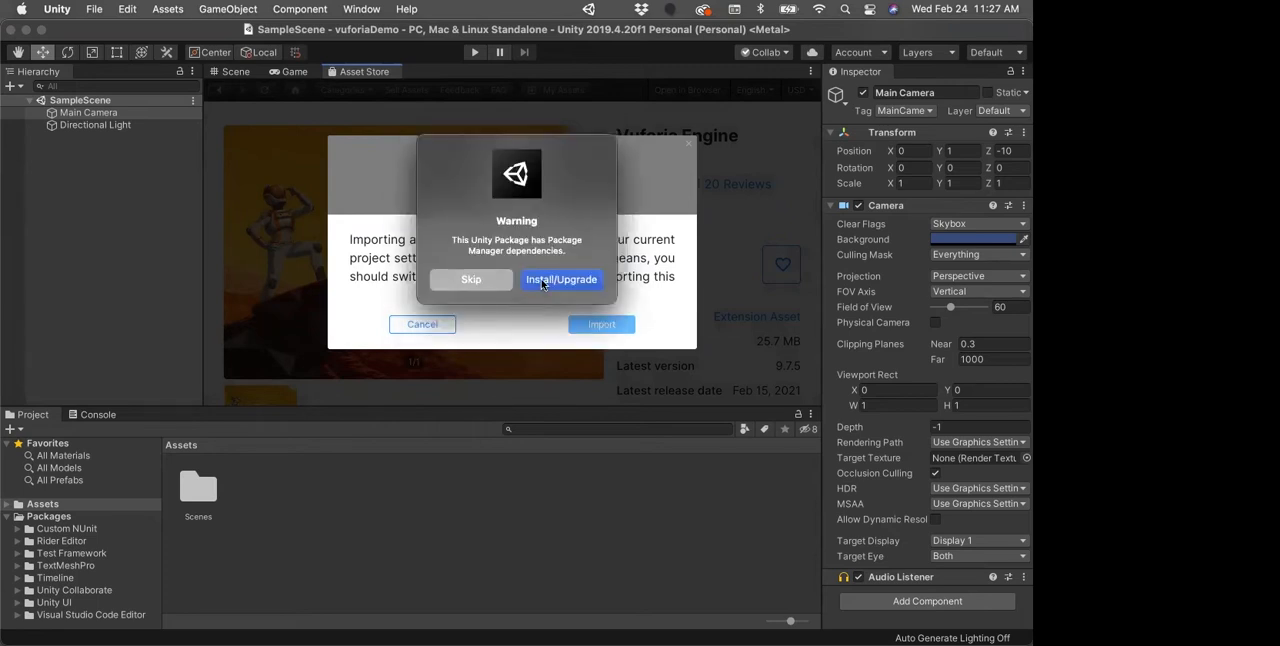
{"action": "left_click", "coordinate": [541, 278]}
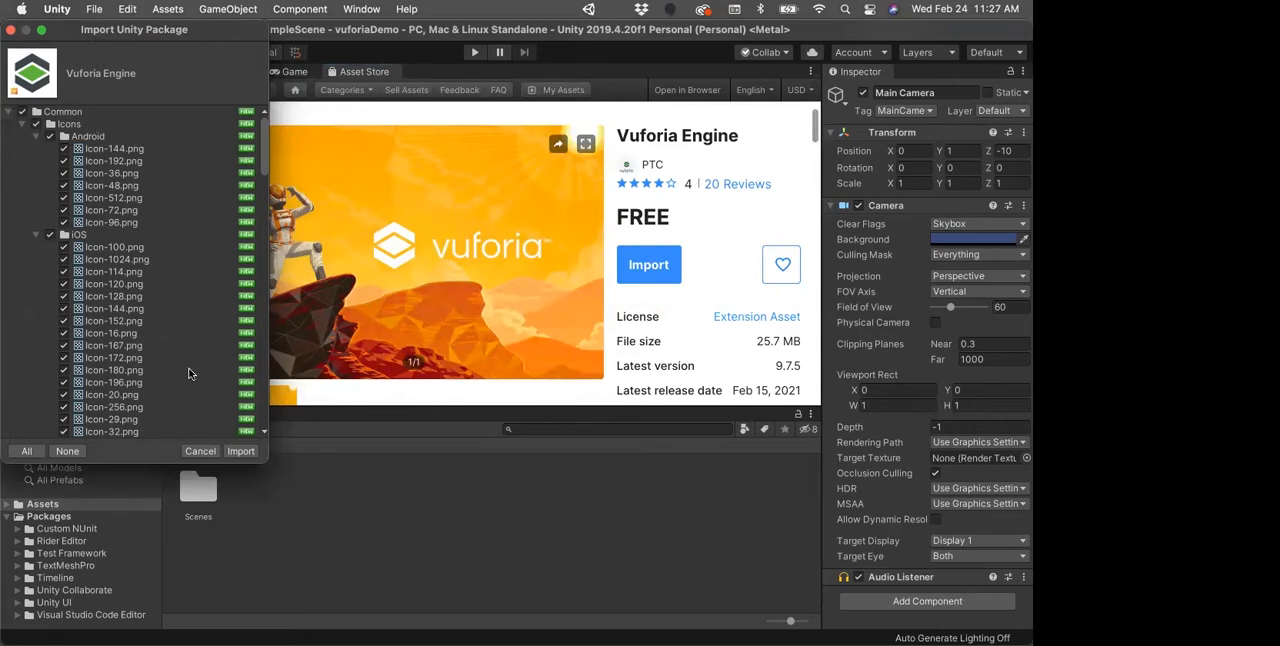
Step: Import all listed Vuforia Engine package items and update the project to include the Vuforia Engine 9.7.5 package from Git
{"action": "scroll", "coordinate": [120, 350], "scroll_direction": "down", "scroll_amount": 15}
{"action": "scroll", "coordinate": [140, 393], "scroll_direction": "up", "scroll_amount": 15}
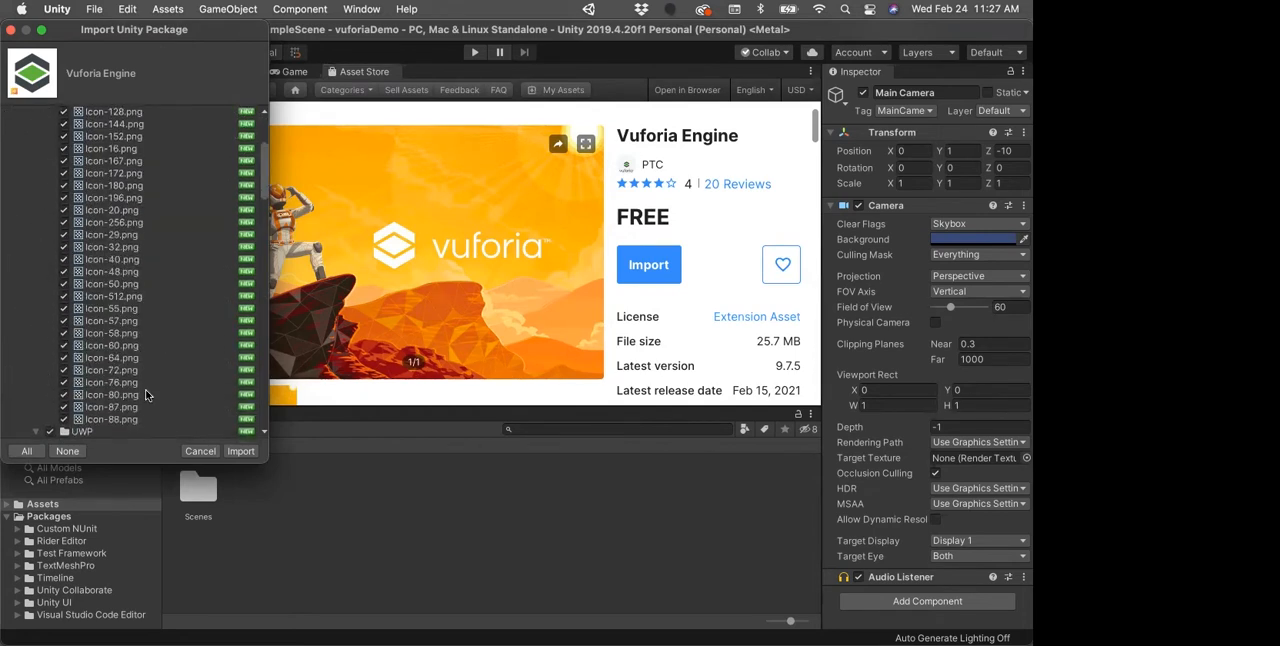
{"action": "left_click", "coordinate": [245, 453]}
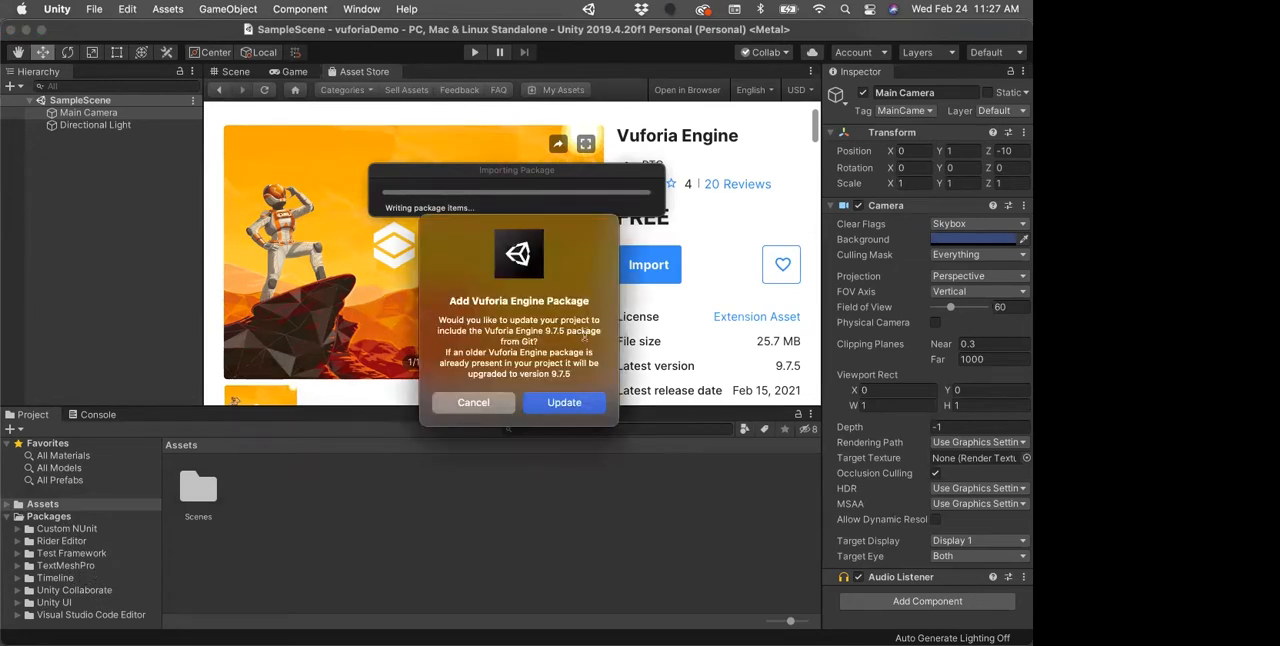
{"action": "left_click", "coordinate": [560, 403]}
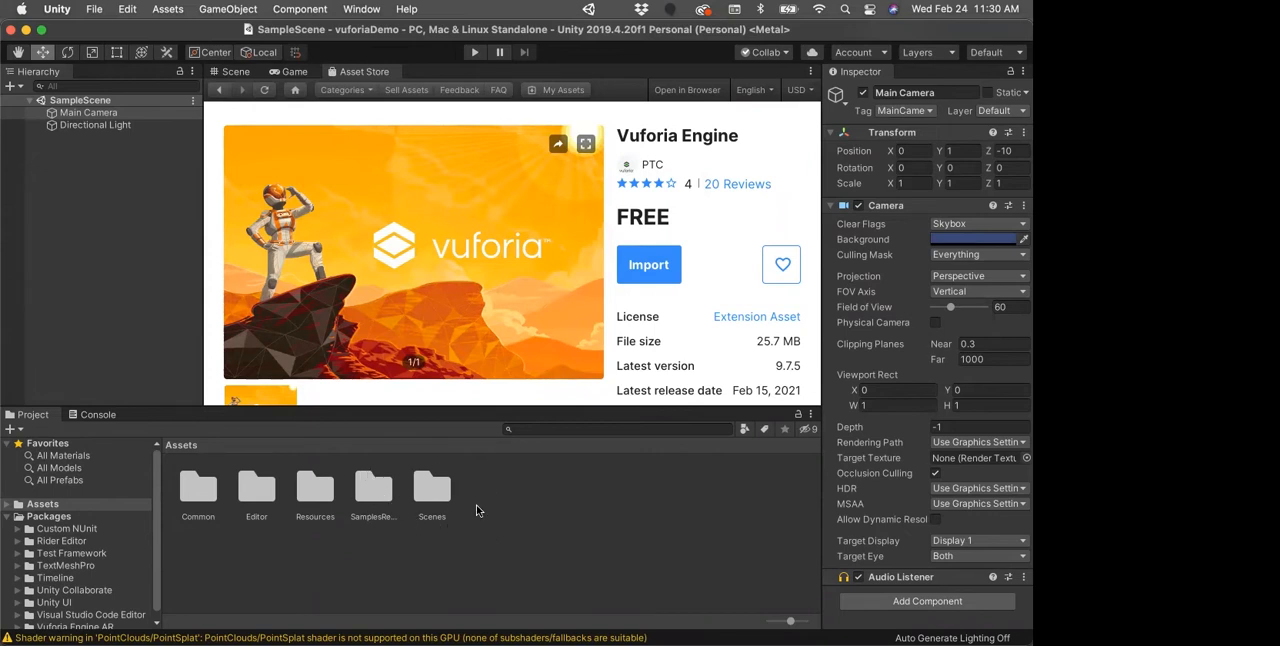
Step: Look into the Android icons inside the Common folder, inspect Icon-48, and return to the Assets folder
{"action": "double_click", "coordinate": [205, 495]}
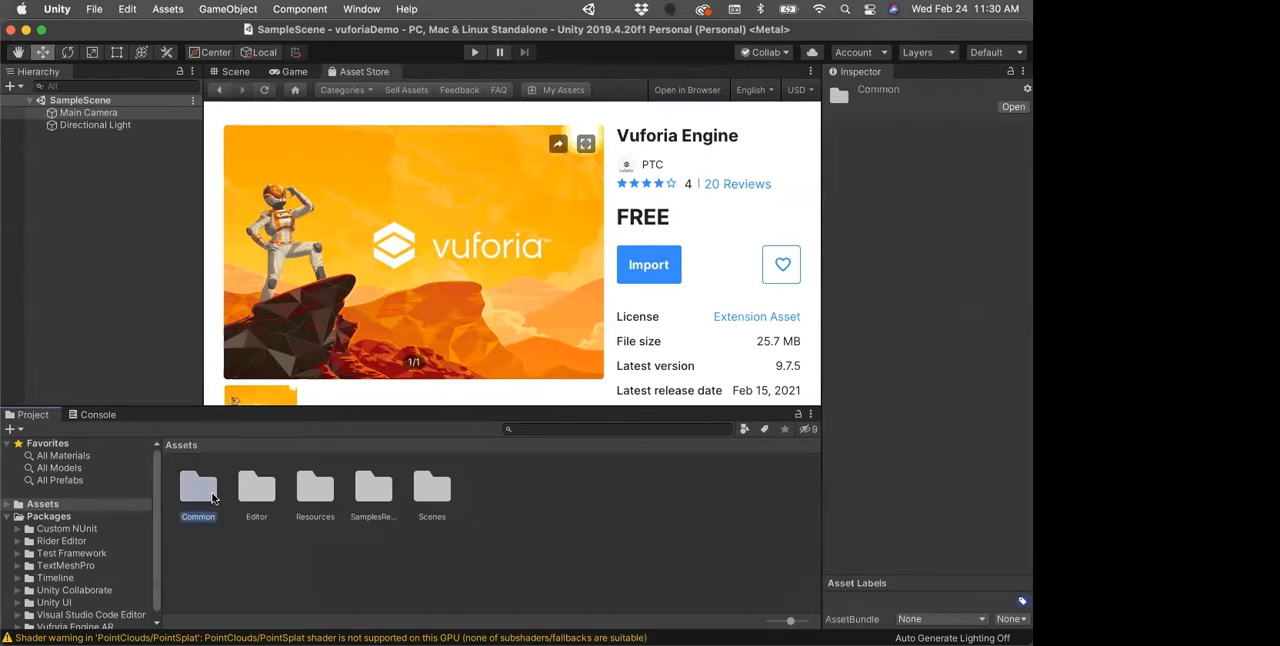
{"action": "double_click", "coordinate": [188, 495]}
{"action": "left_click", "coordinate": [207, 494]}
{"action": "double_click", "coordinate": [207, 494]}
{"action": "left_click", "coordinate": [257, 488]}
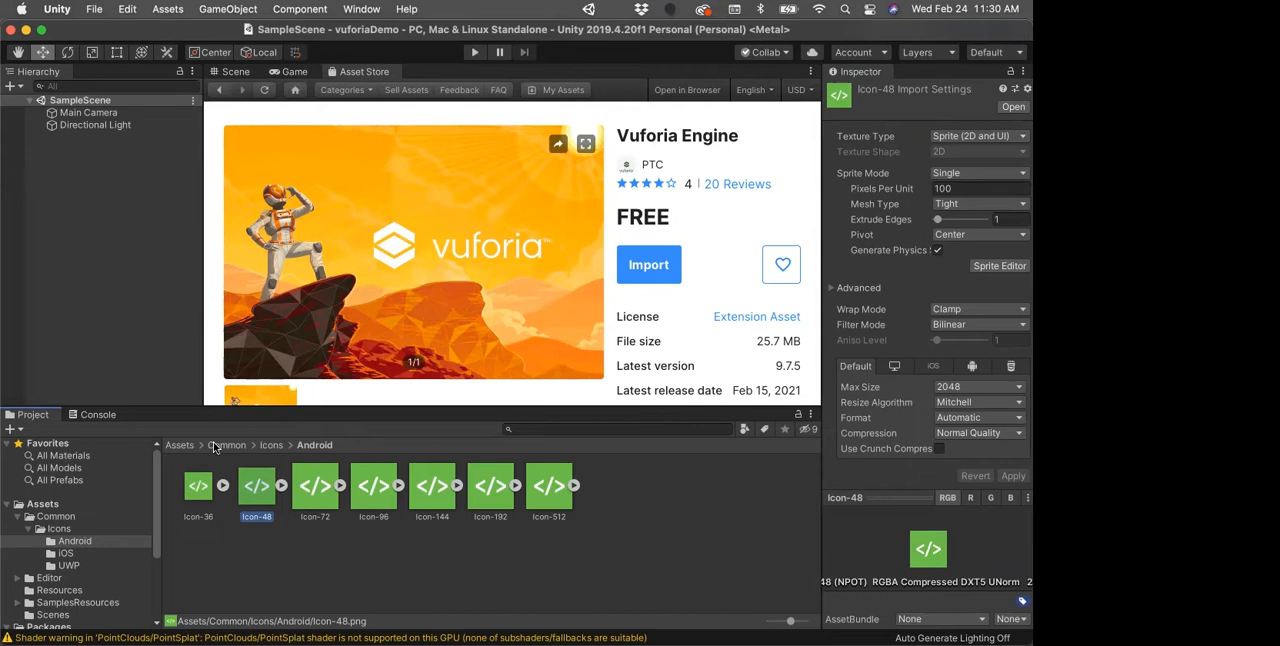
{"action": "left_click", "coordinate": [180, 445]}
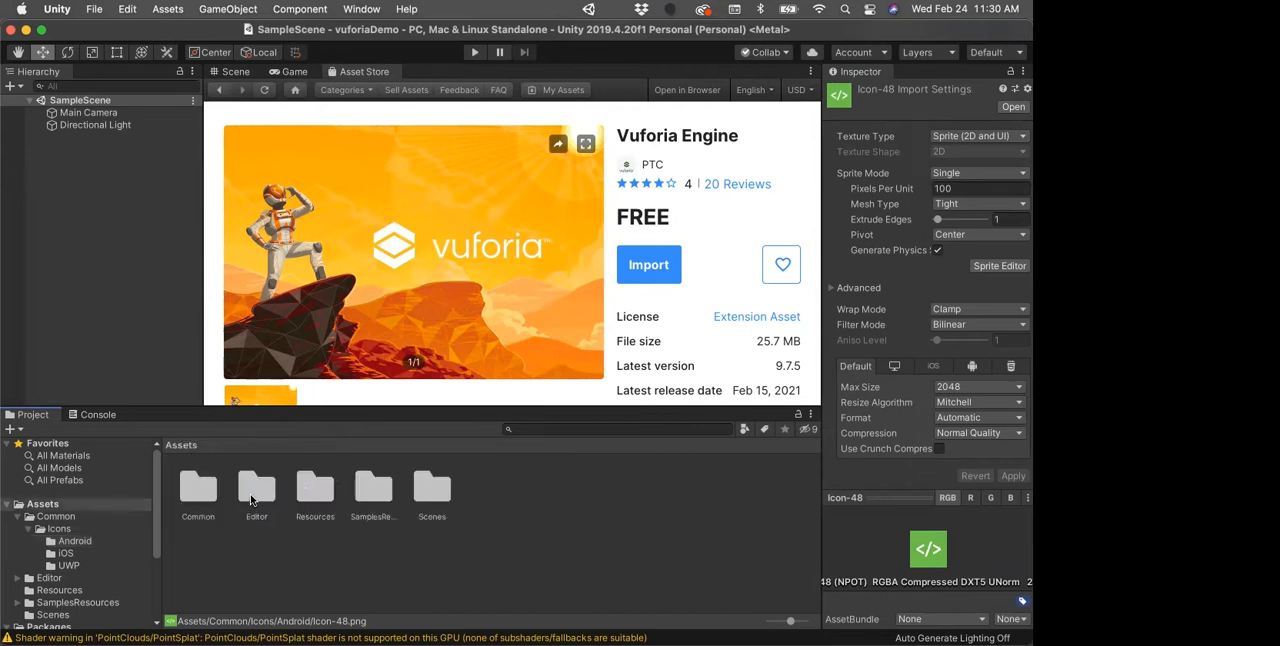
Step: Inspect the AddVuforiaEnginePackage script in the Editor folder's Migration subfolder, and return to the Assets folder
{"action": "double_click", "coordinate": [254, 490]}
{"action": "double_click", "coordinate": [198, 487]}
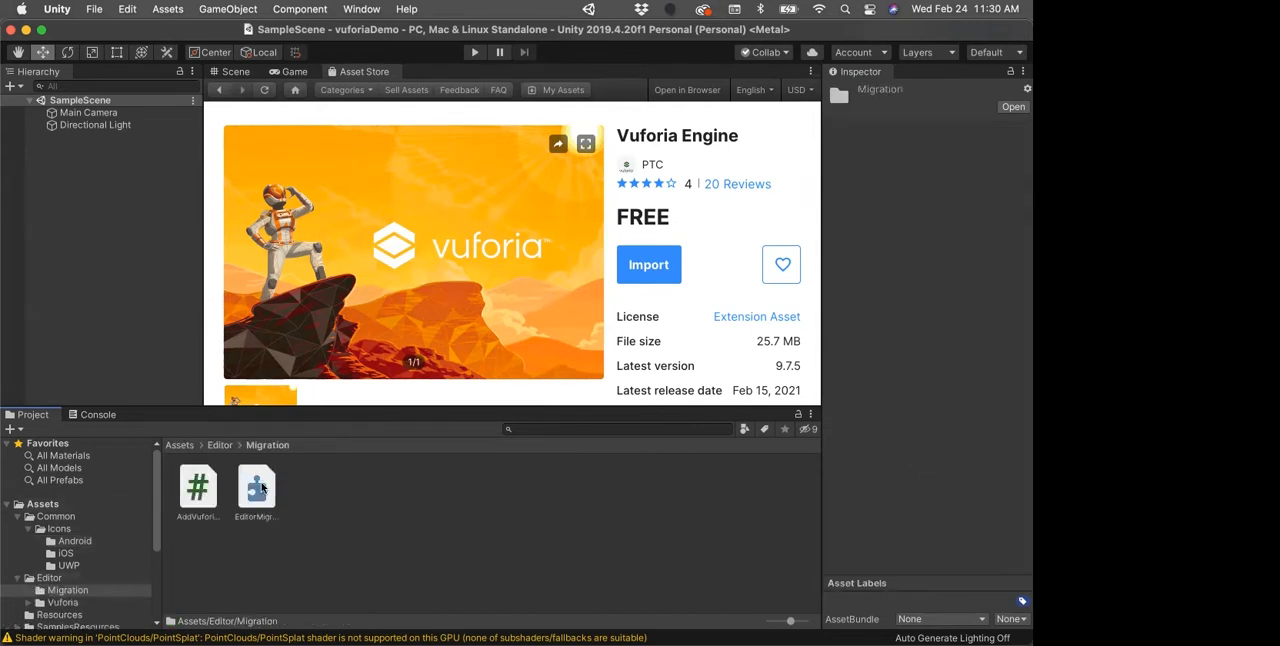
{"action": "left_click", "coordinate": [187, 496]}
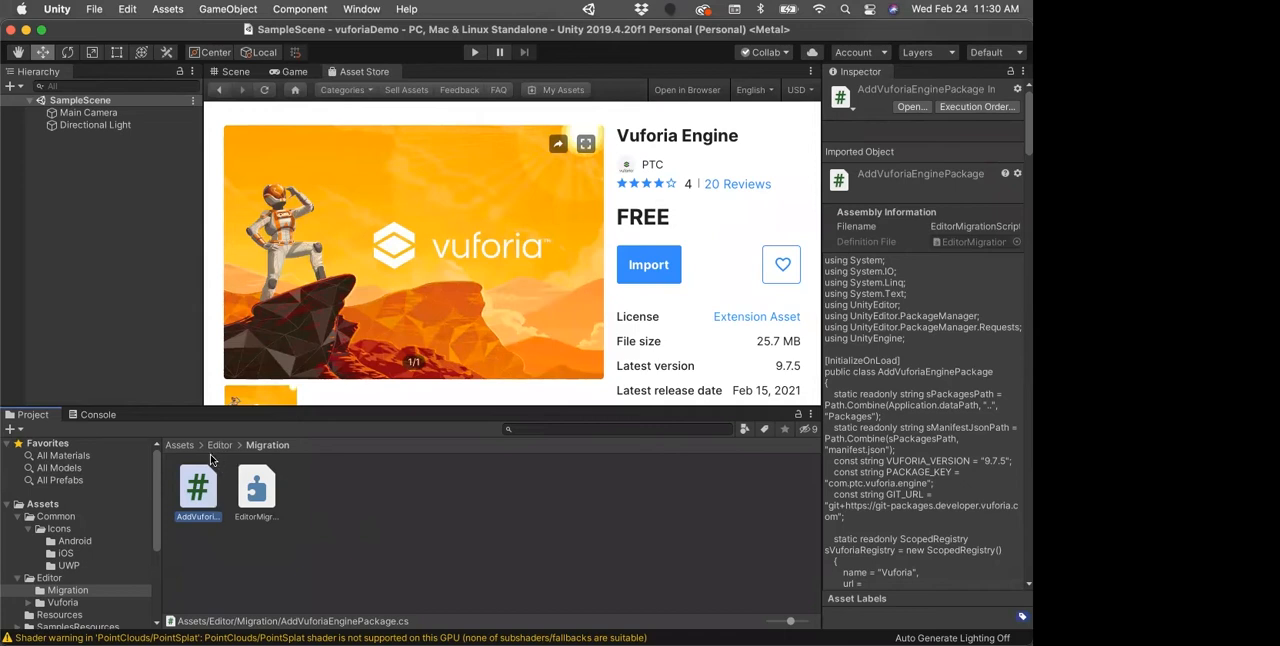
{"action": "left_click", "coordinate": [180, 447]}
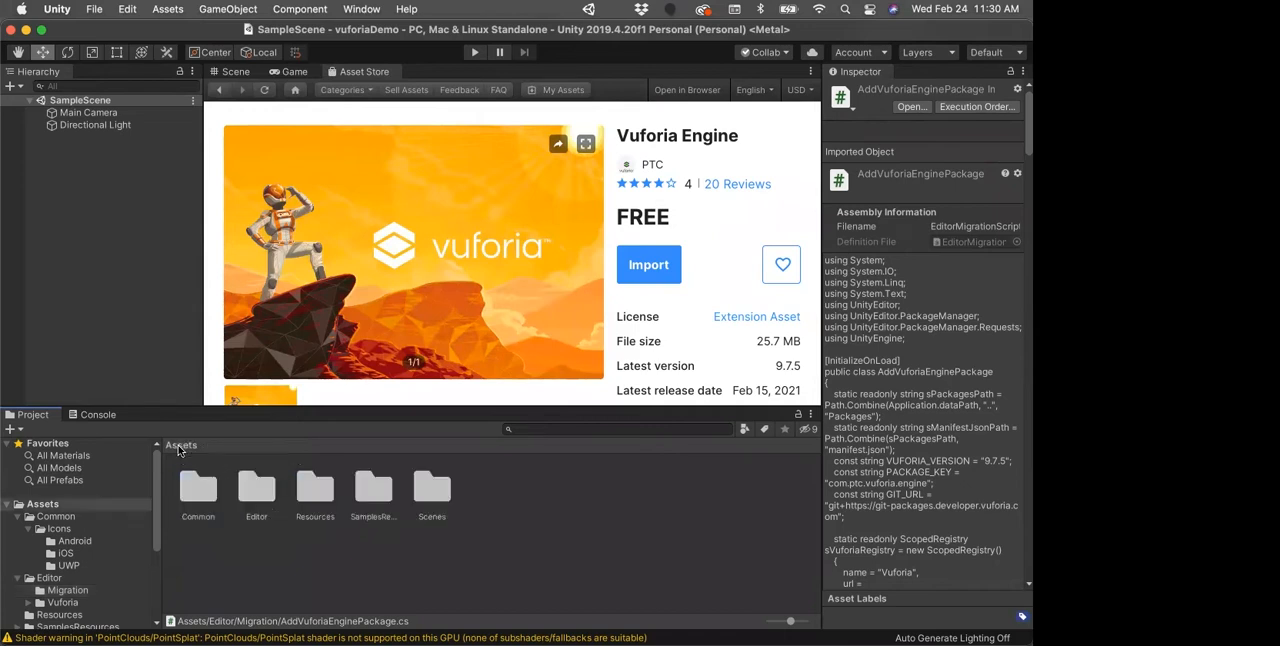
Step: Inspect the VuforiaConfiguration asset's settings in the Resources folder, and return to the Assets folder
{"action": "double_click", "coordinate": [307, 492]}
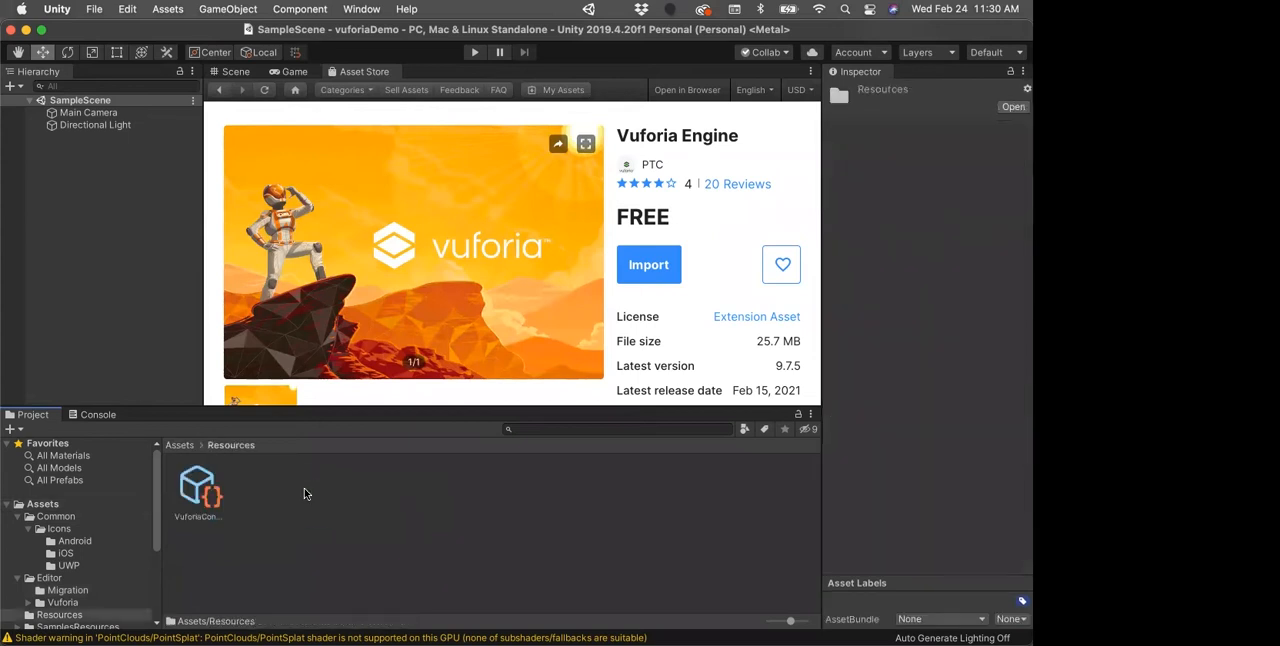
{"action": "left_click", "coordinate": [203, 492]}
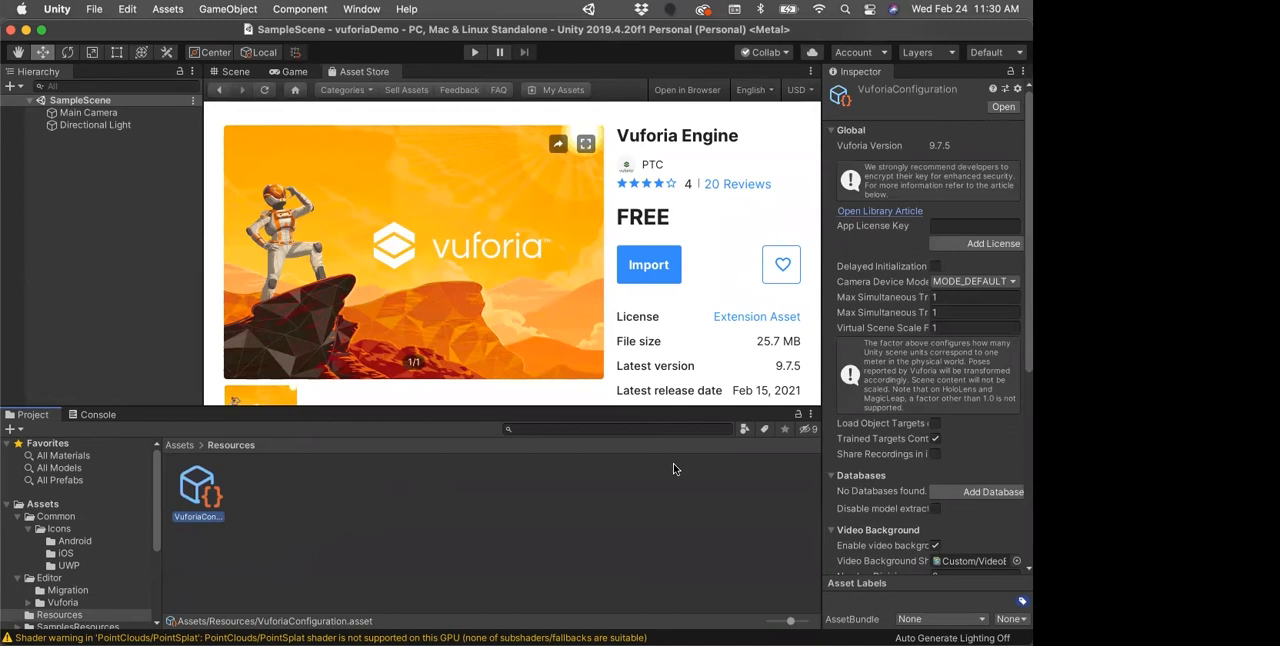
{"action": "left_click", "coordinate": [177, 447]}
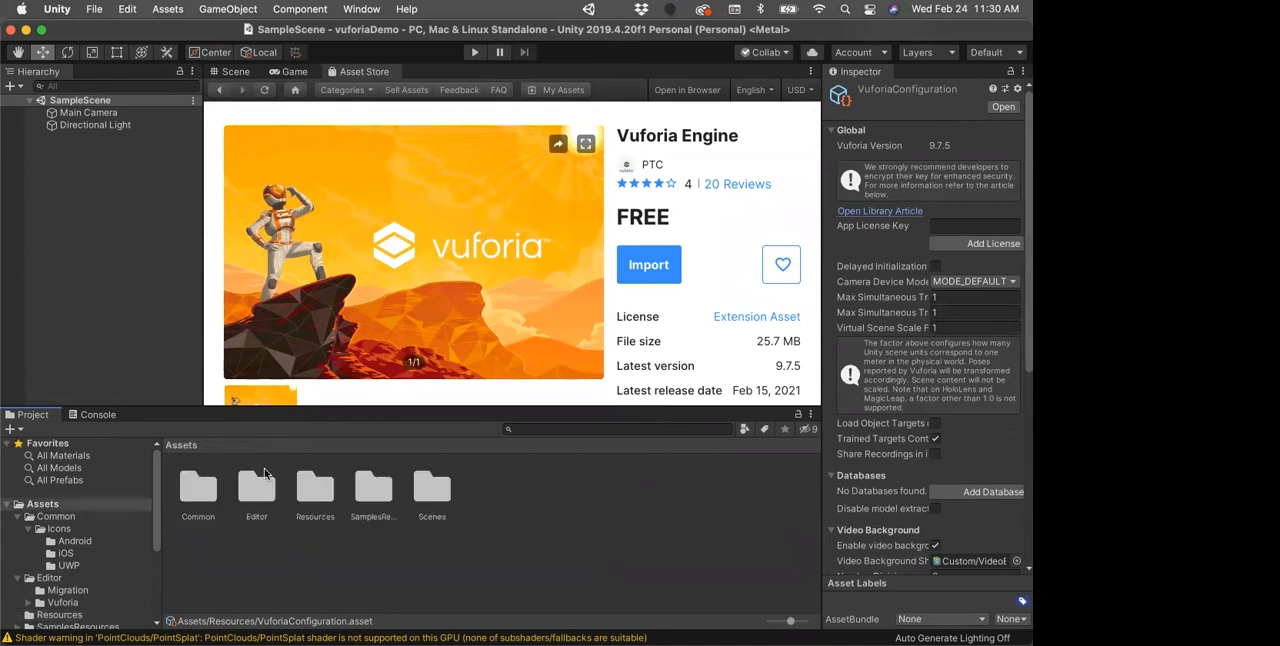
Step: Open the 0-Main sample scene from the SamplesResources Scenes folder and show it in the Scene view
{"action": "double_click", "coordinate": [374, 490]}
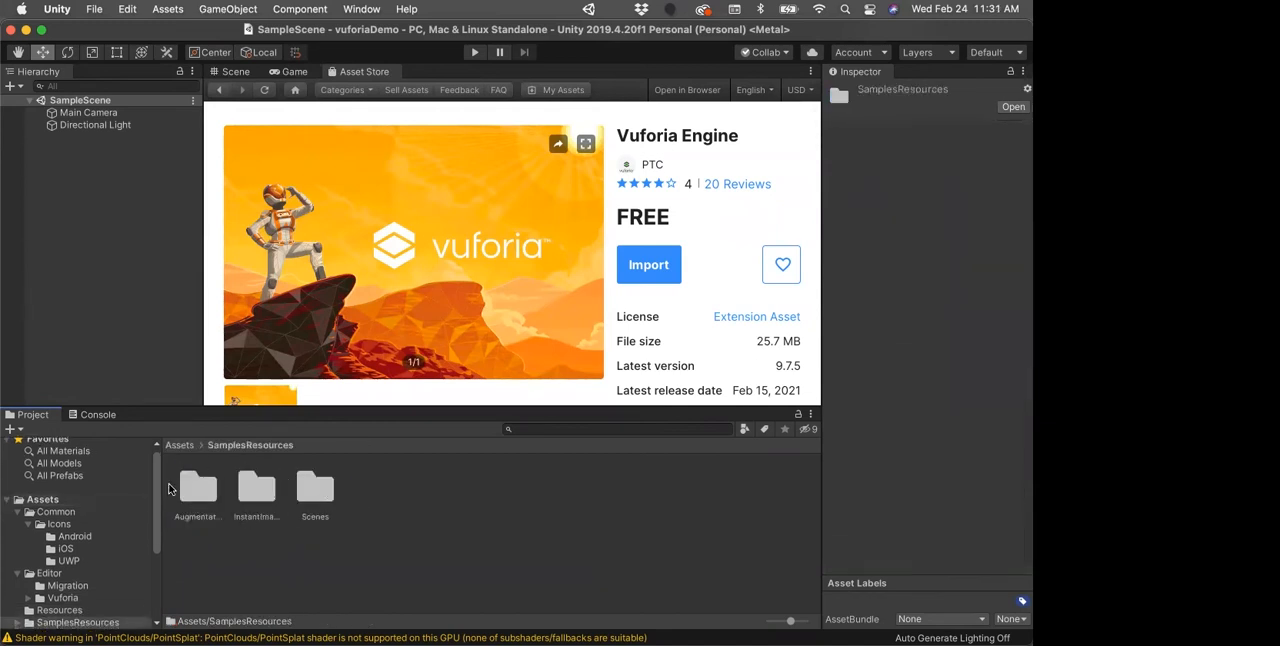
{"action": "double_click", "coordinate": [318, 488]}
{"action": "double_click", "coordinate": [199, 488]}
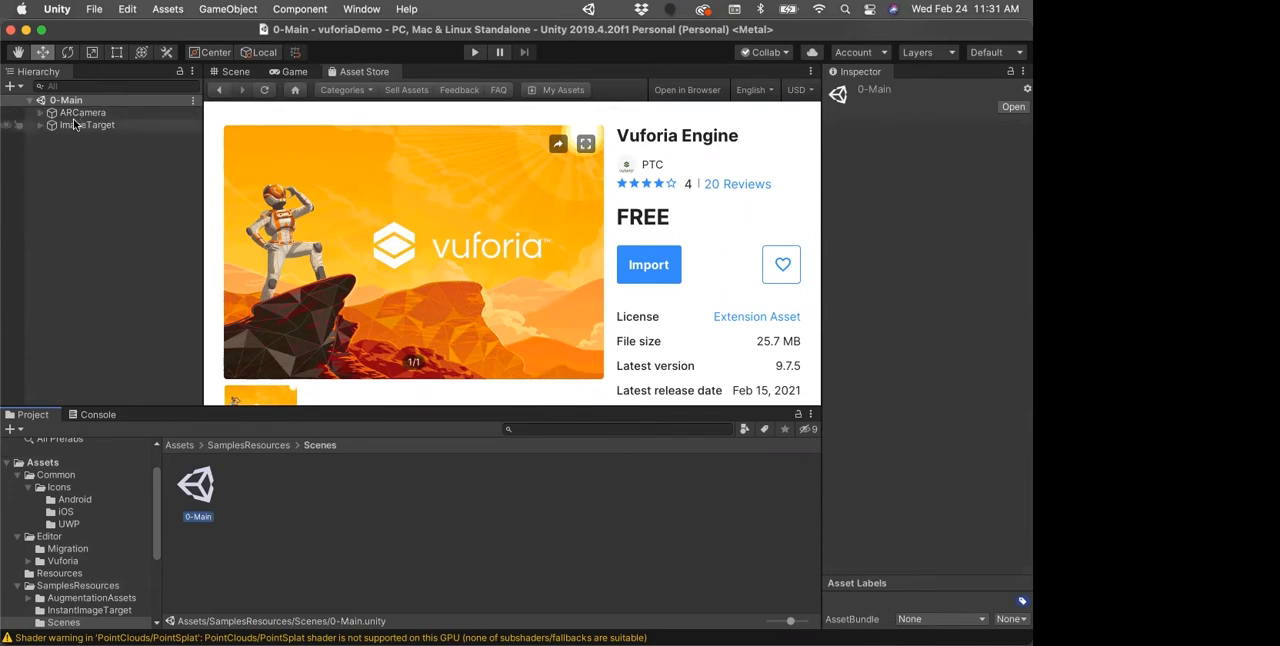
{"action": "left_click", "coordinate": [234, 72]}
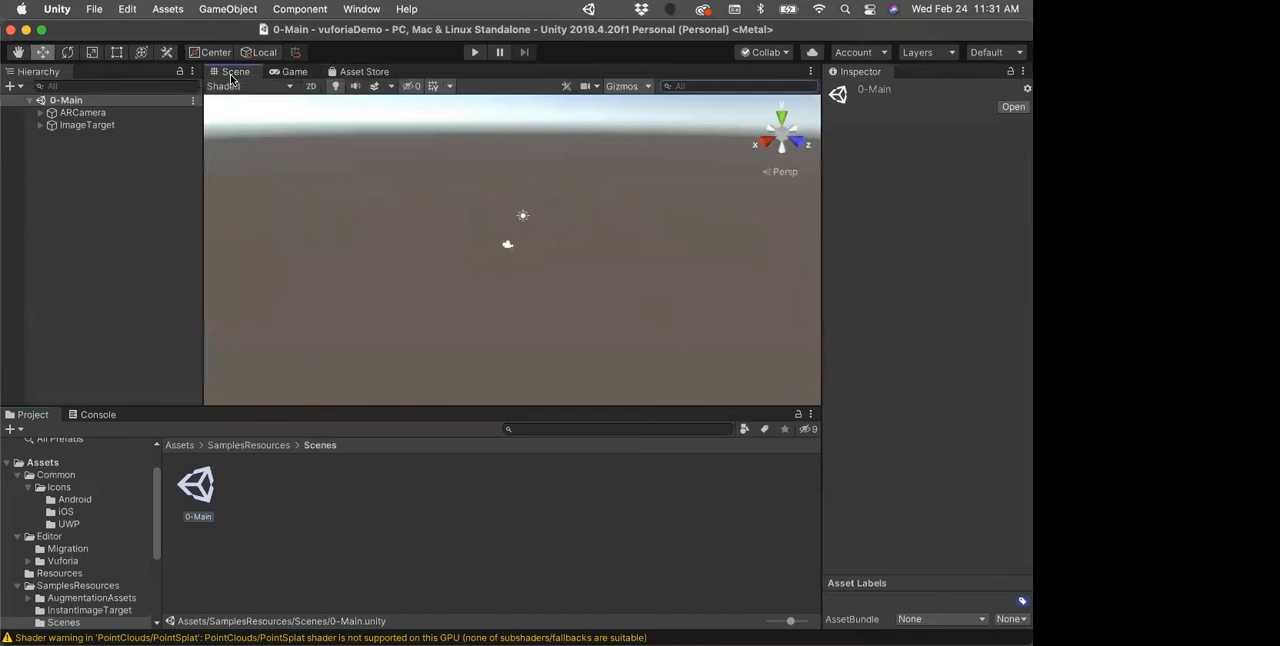
Step: Expand the ARCamera and ImageTarget objects in the hierarchy and frame the Astronaut model for inspection
{"action": "left_click", "coordinate": [40, 113]}
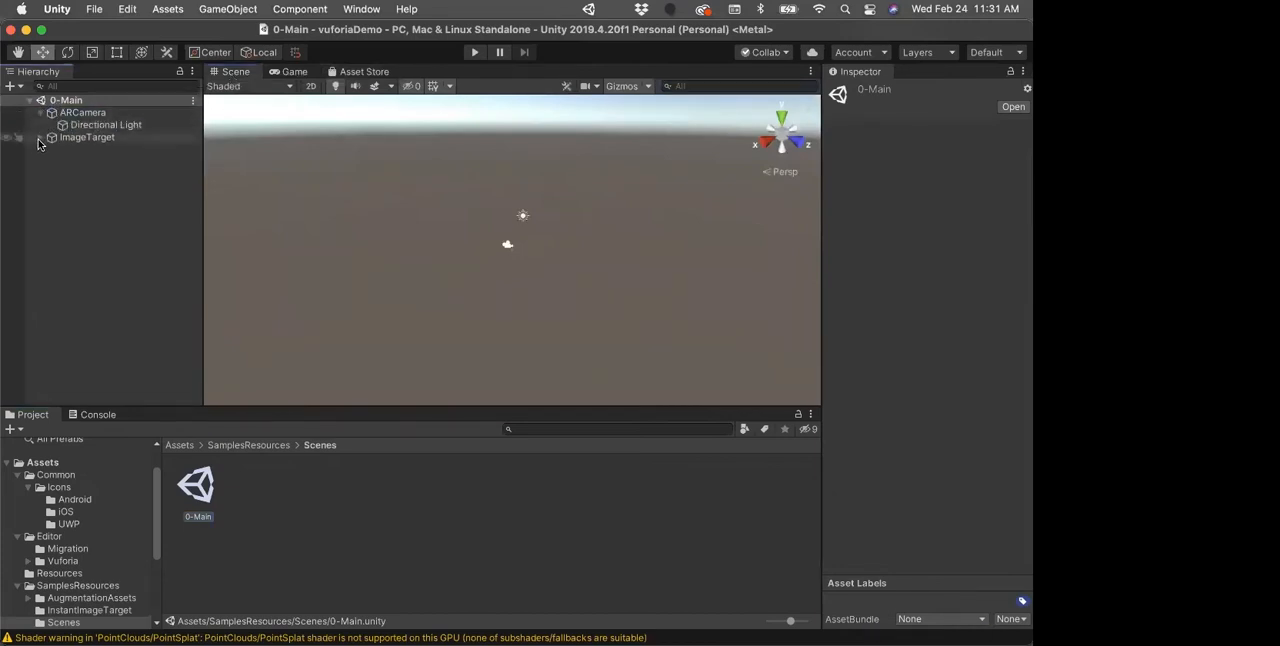
{"action": "left_click", "coordinate": [40, 138]}
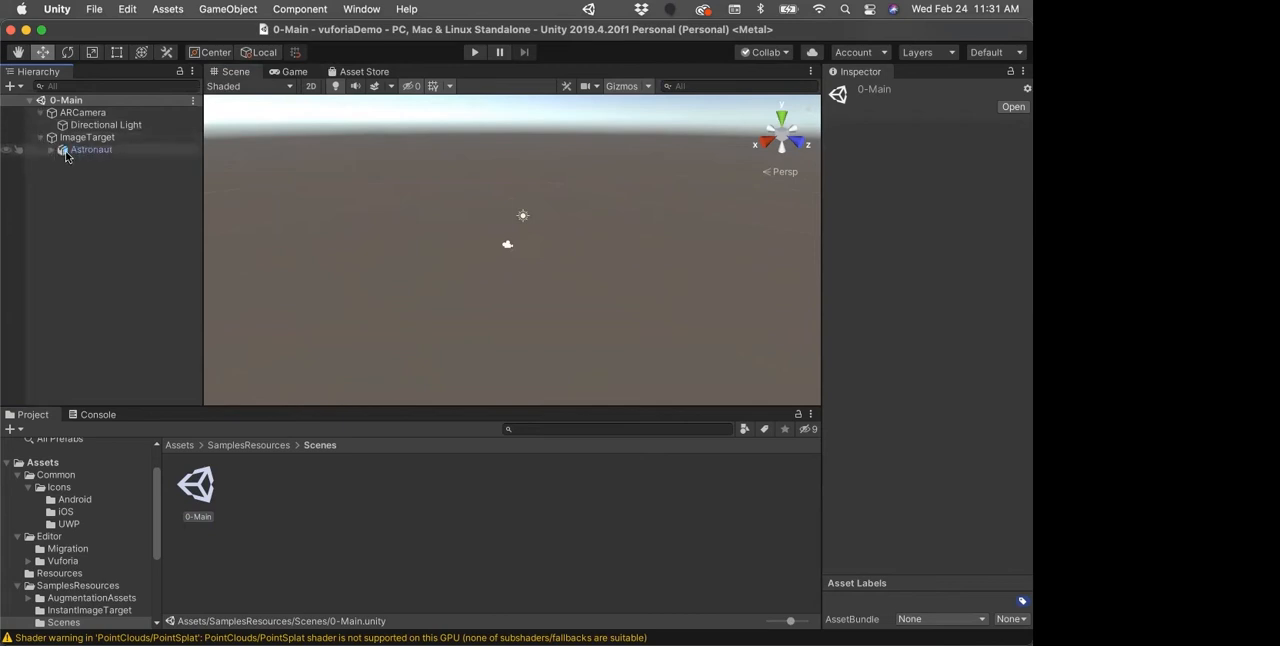
{"action": "double_click", "coordinate": [62, 150]}
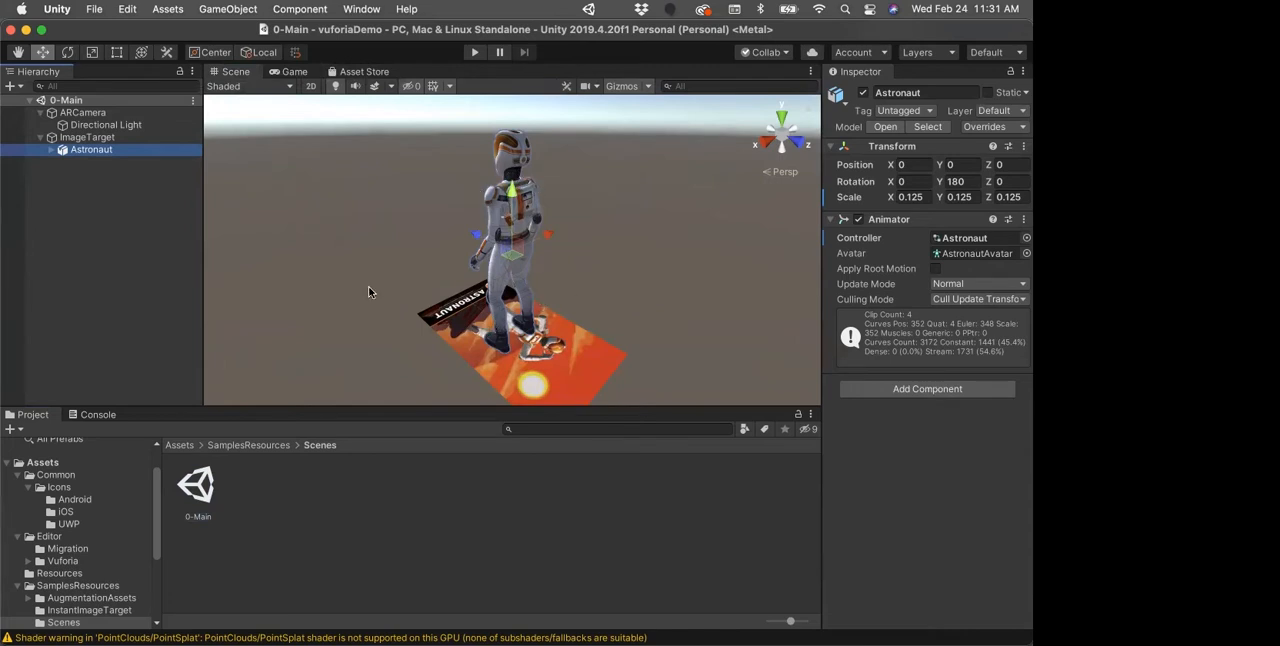
Step: Go back to the Assets folder and open its own Scenes folder, the one containing SampleScene
{"action": "left_click", "coordinate": [178, 445]}
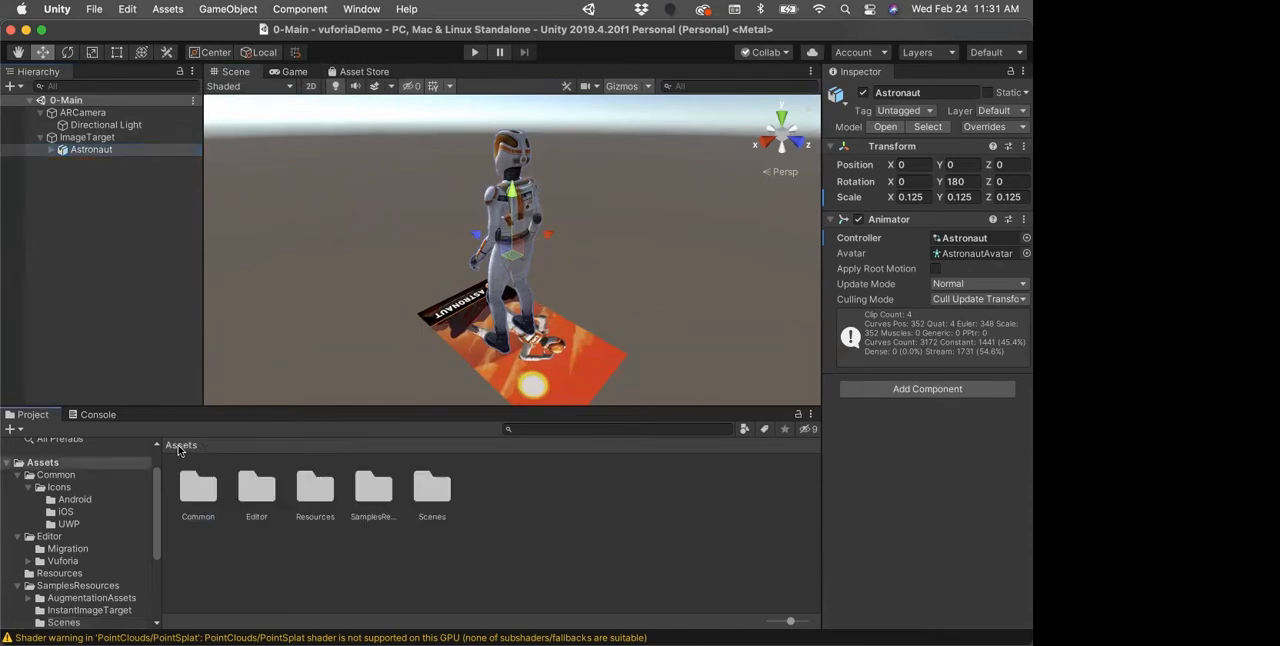
{"action": "double_click", "coordinate": [435, 497]}
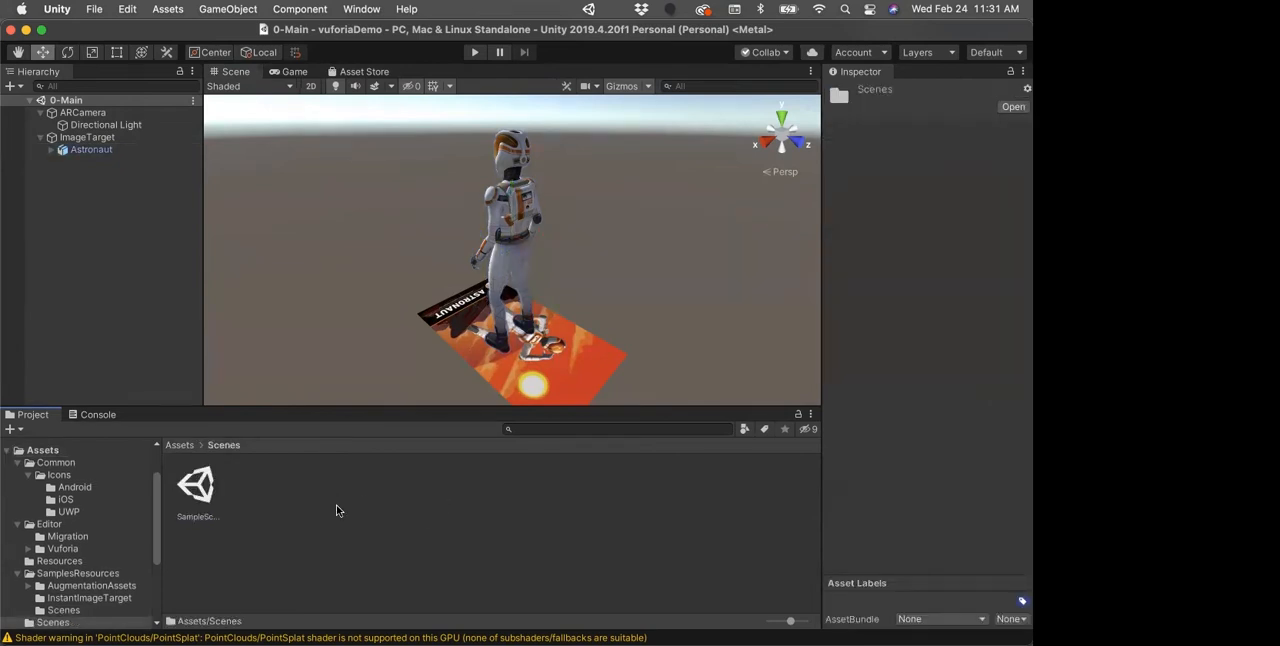
{"action": "right_click", "coordinate": [291, 497]}
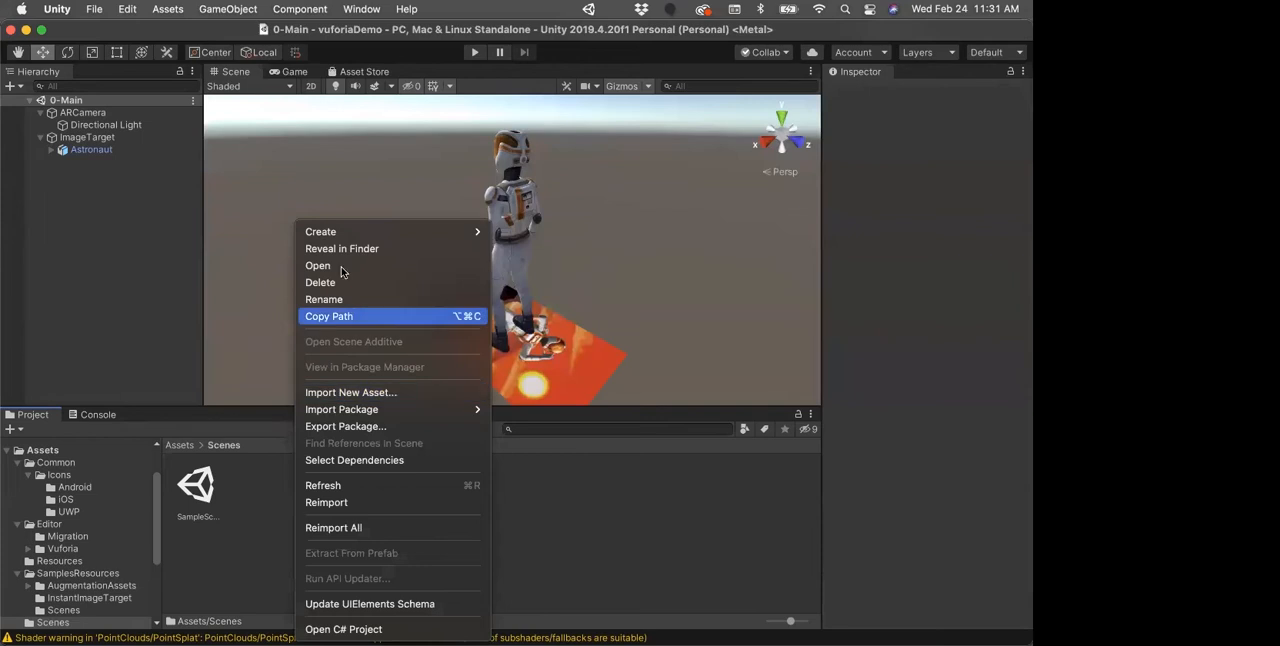
{"action": "mouse_move", "coordinate": [340, 234]}
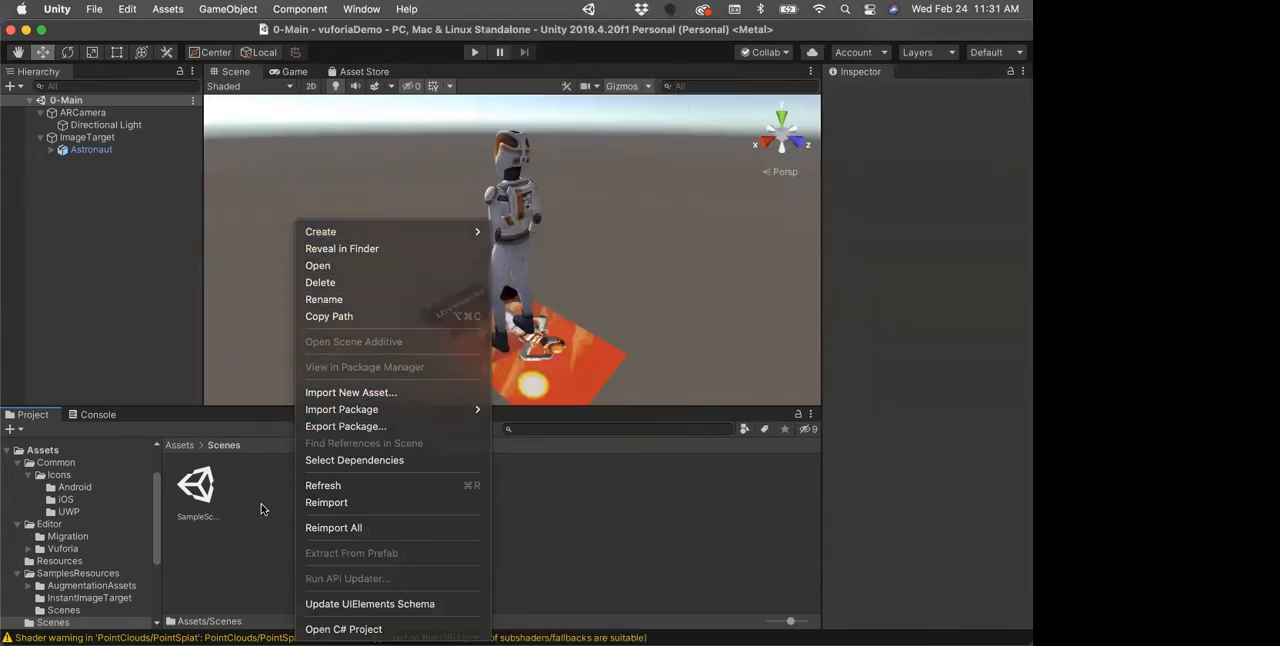
{"action": "left_click", "coordinate": [258, 505]}
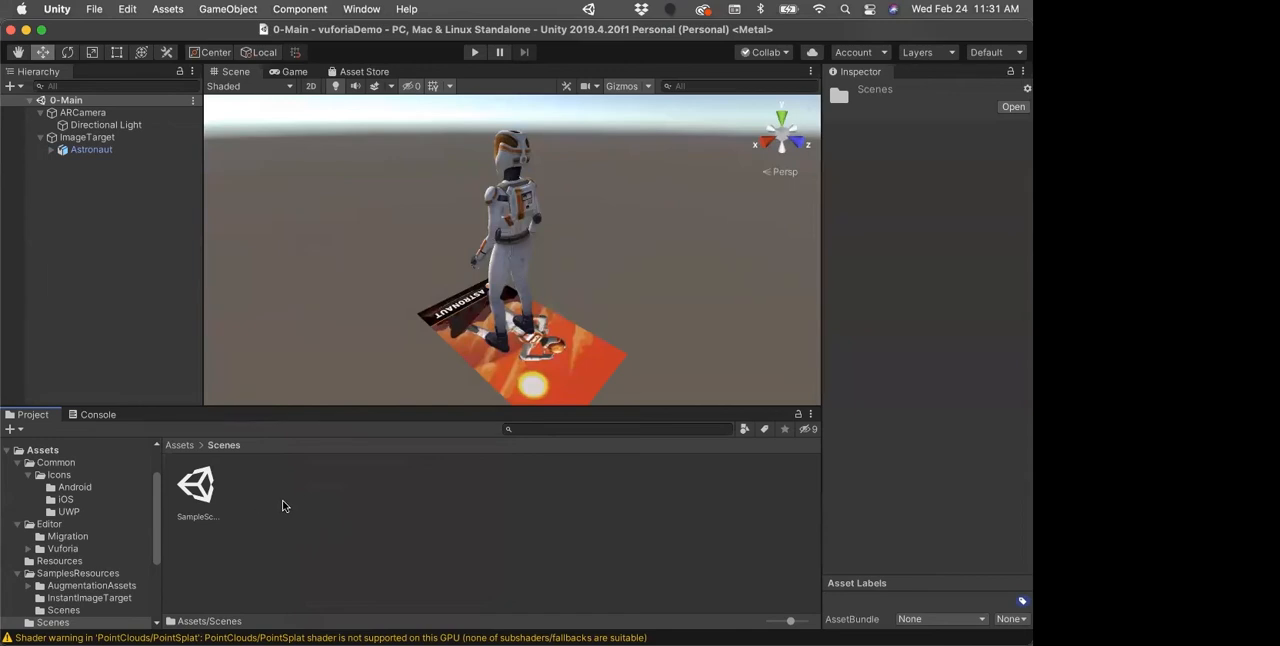
{"action": "left_click", "coordinate": [181, 9]}
{"action": "mouse_move", "coordinate": [171, 38]}
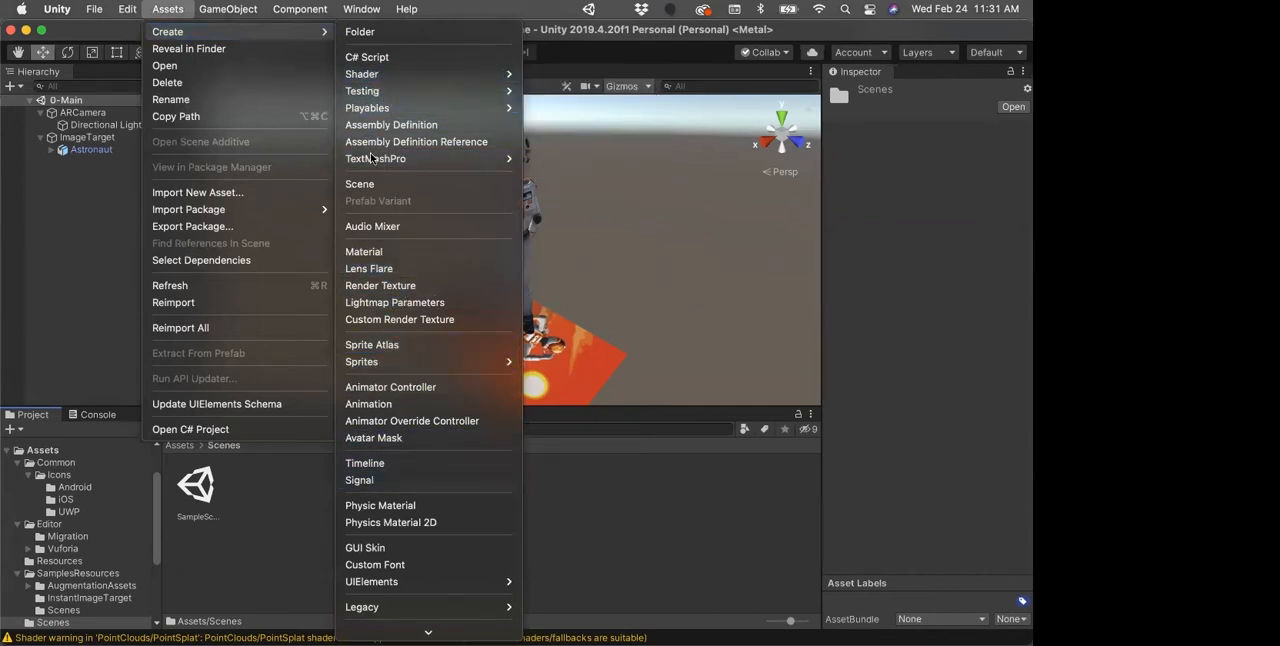
{"action": "left_click", "coordinate": [339, 521]}
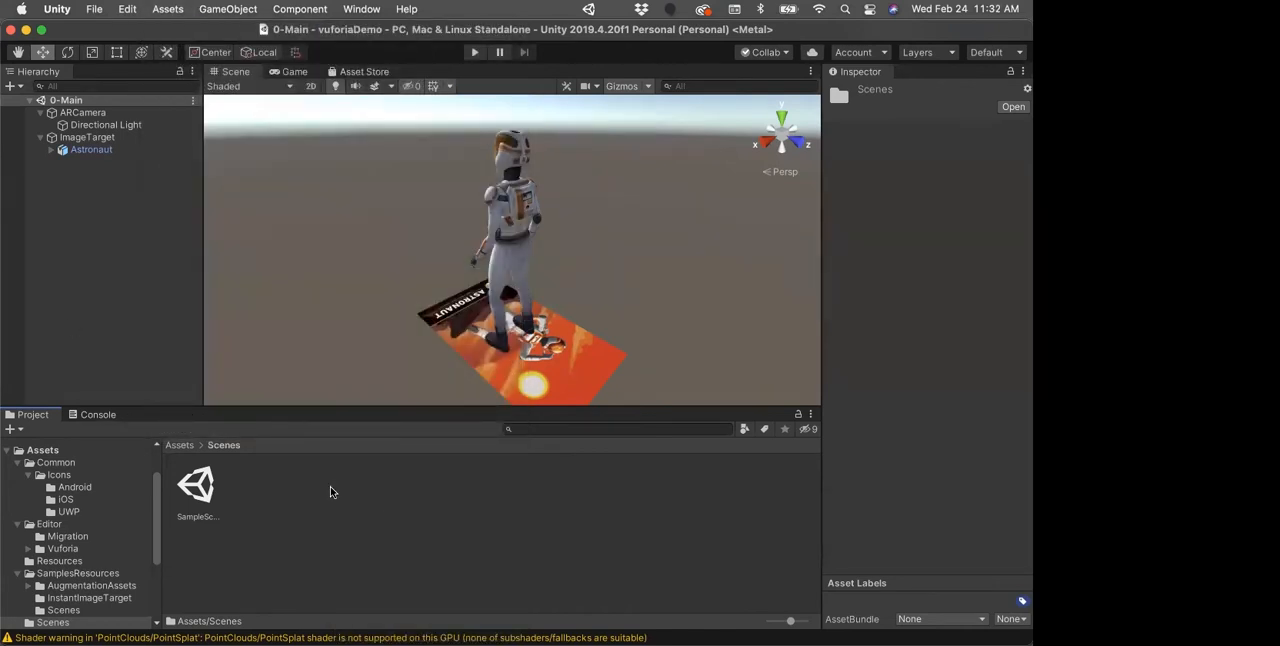
Step: Create a new scene named VuforiaDemo in the Scenes folder and open it
{"action": "right_click", "coordinate": [318, 513]}
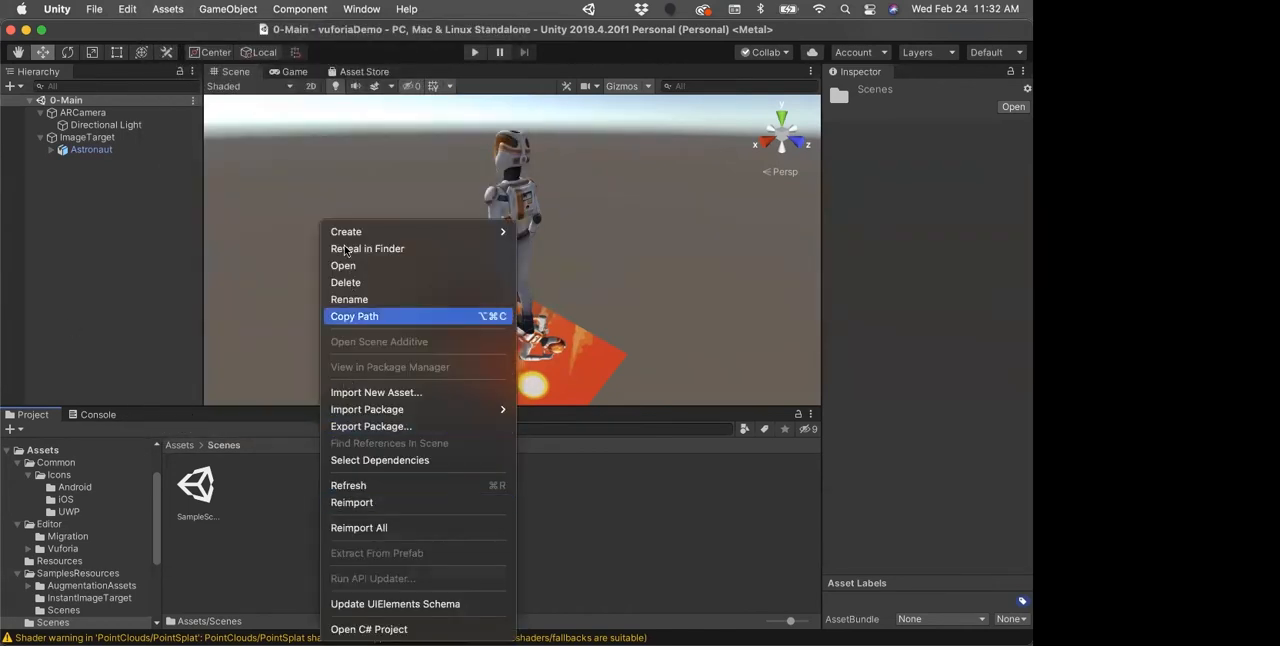
{"action": "mouse_move", "coordinate": [345, 235]}
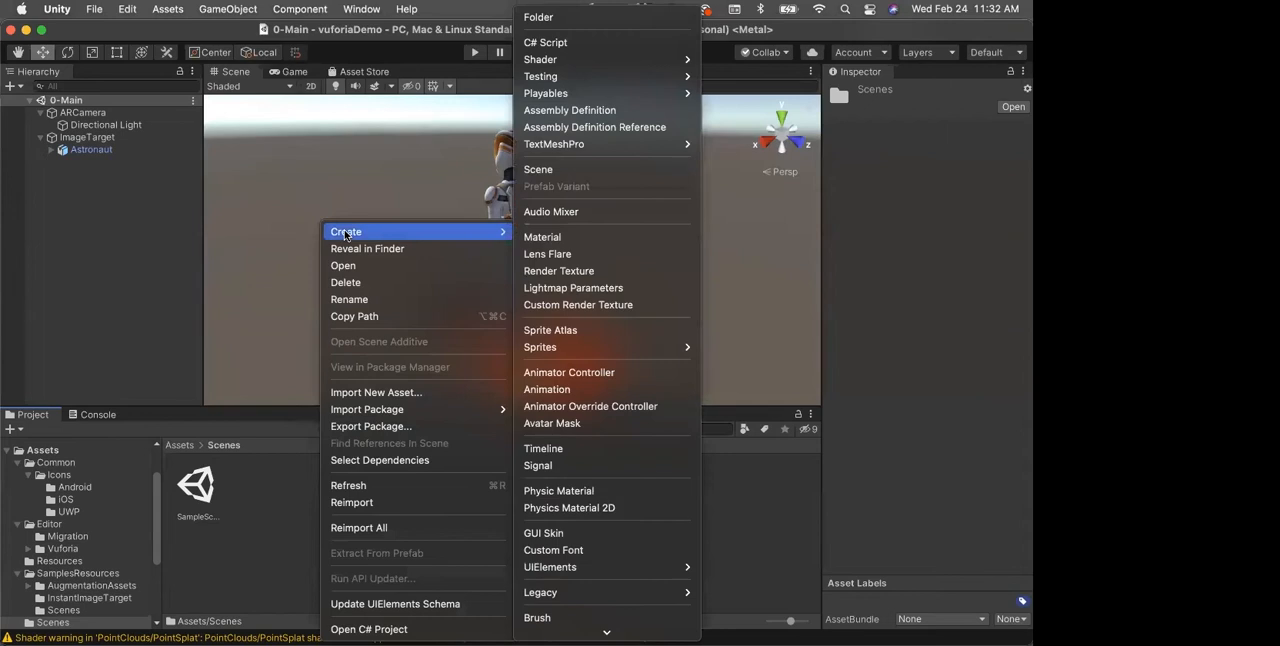
{"action": "left_click", "coordinate": [538, 169]}
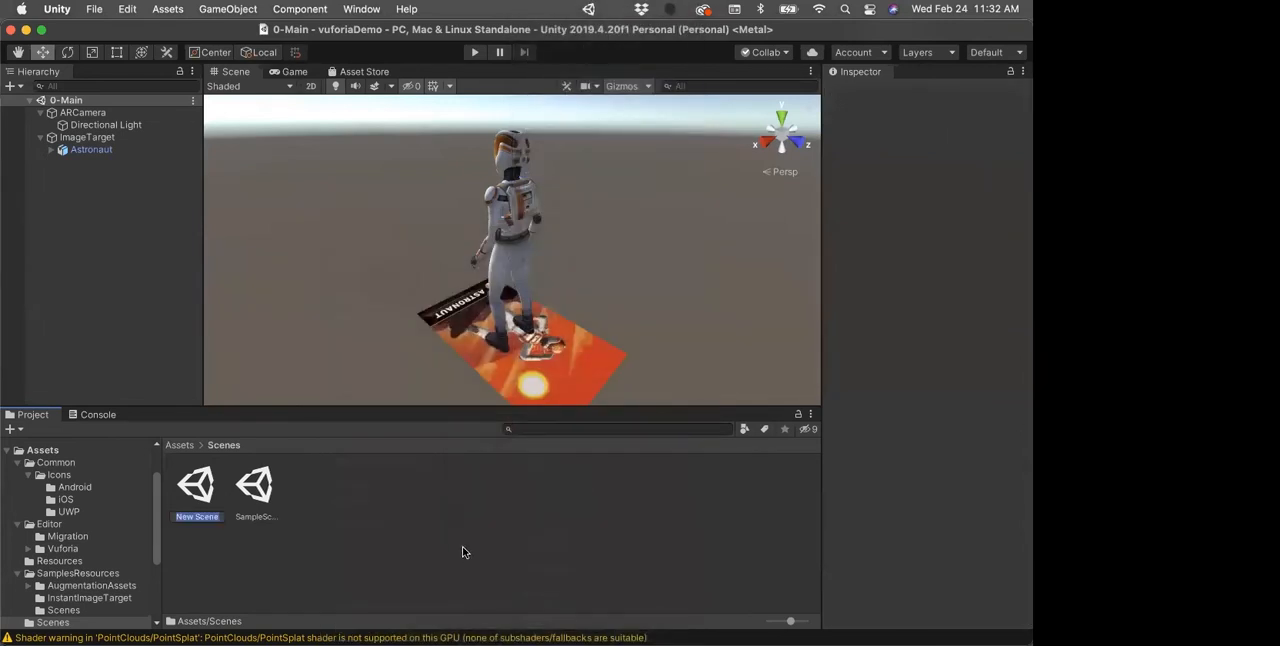
{"action": "type", "text": "VuforiaDemo"}
{"action": "key", "text": "Return"}
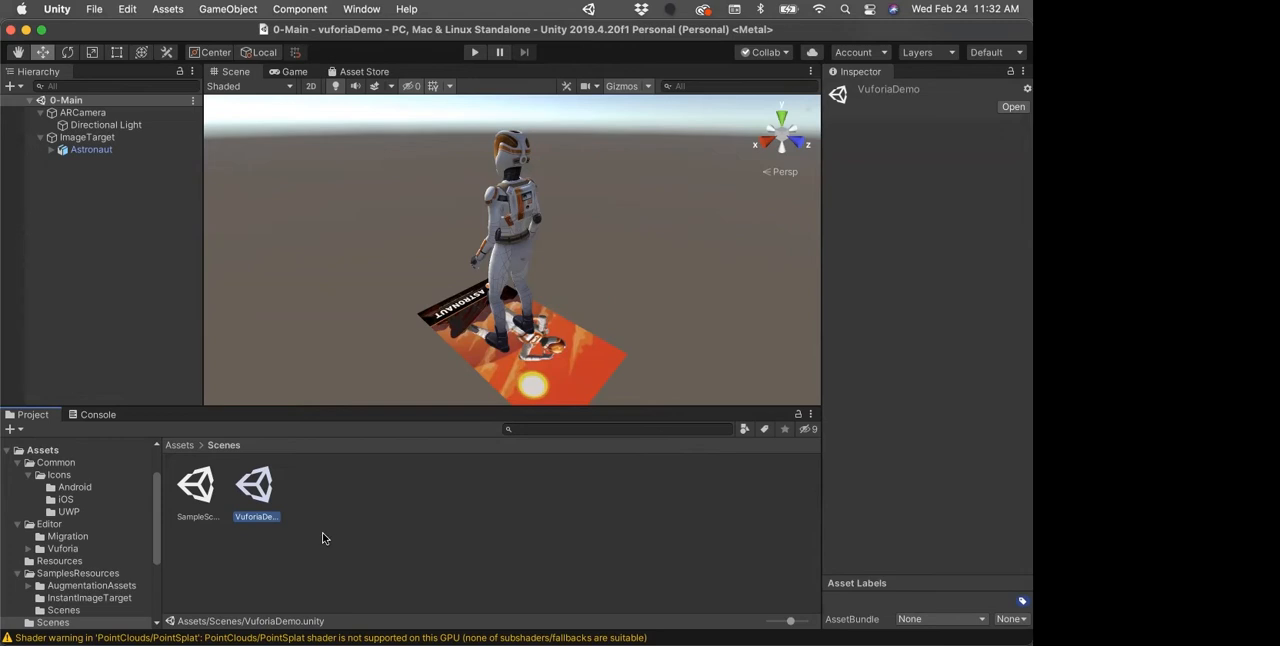
{"action": "double_click", "coordinate": [249, 484]}
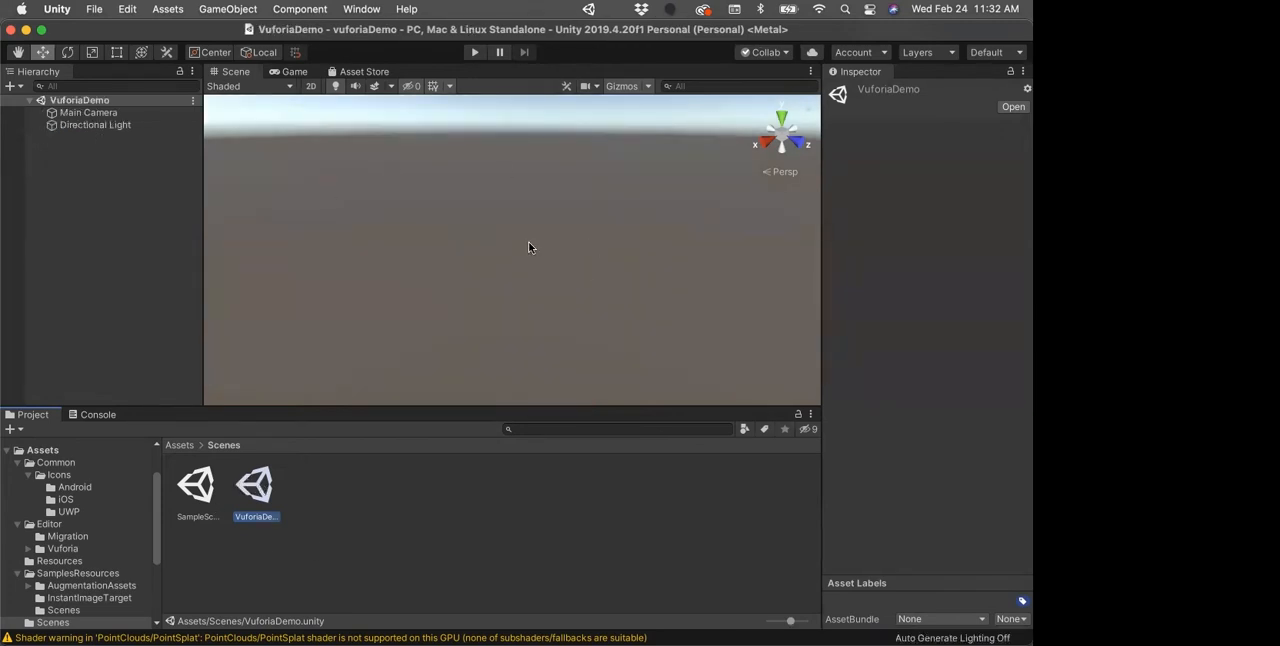
Step: Delete the default Main Camera from the VuforiaDemo scene
{"action": "left_click", "coordinate": [56, 114]}
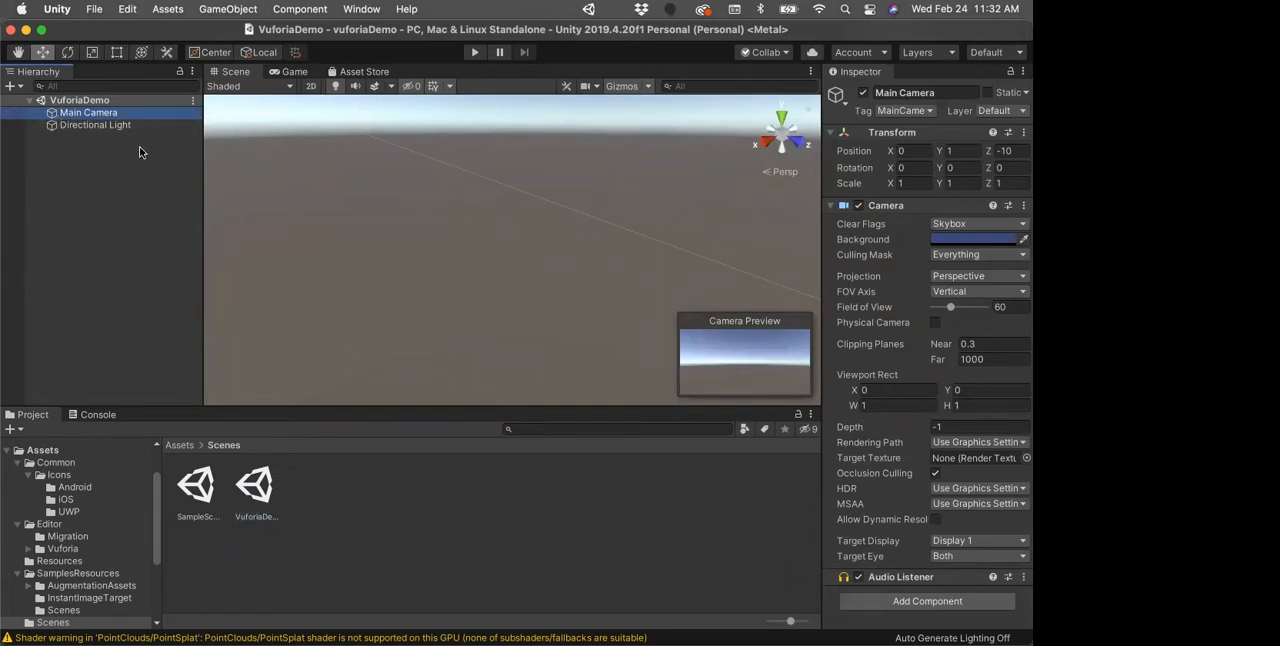
{"action": "right_click", "coordinate": [49, 115]}
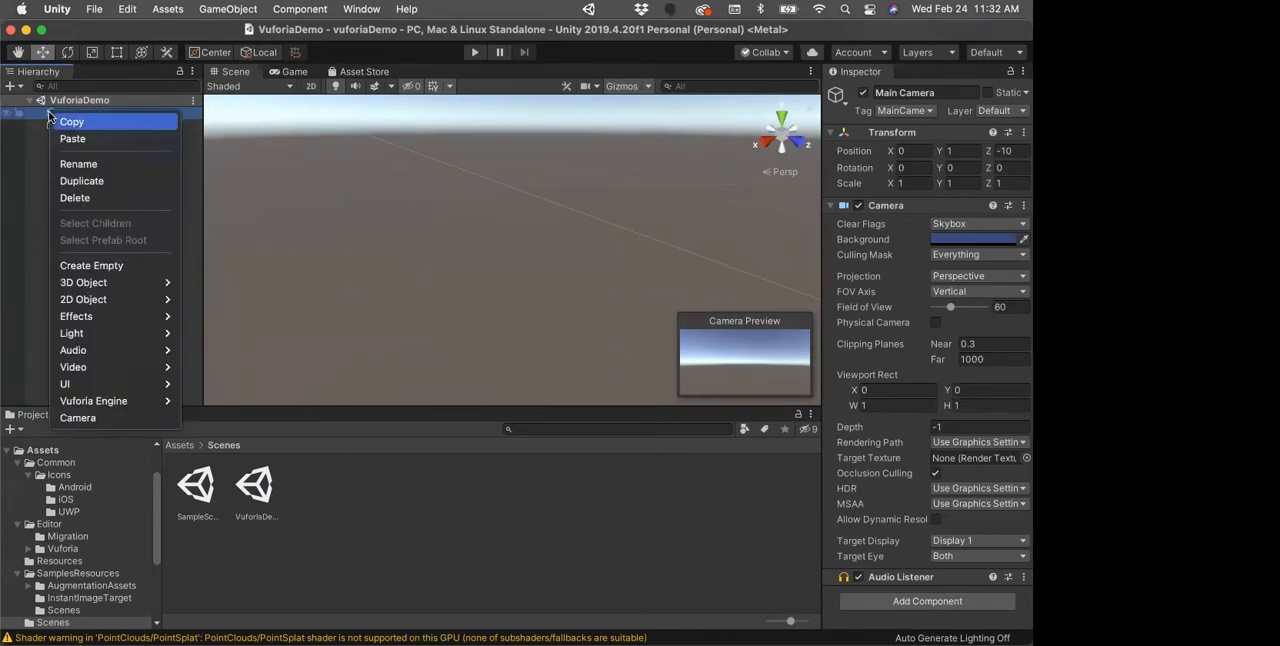
{"action": "left_click", "coordinate": [88, 199]}
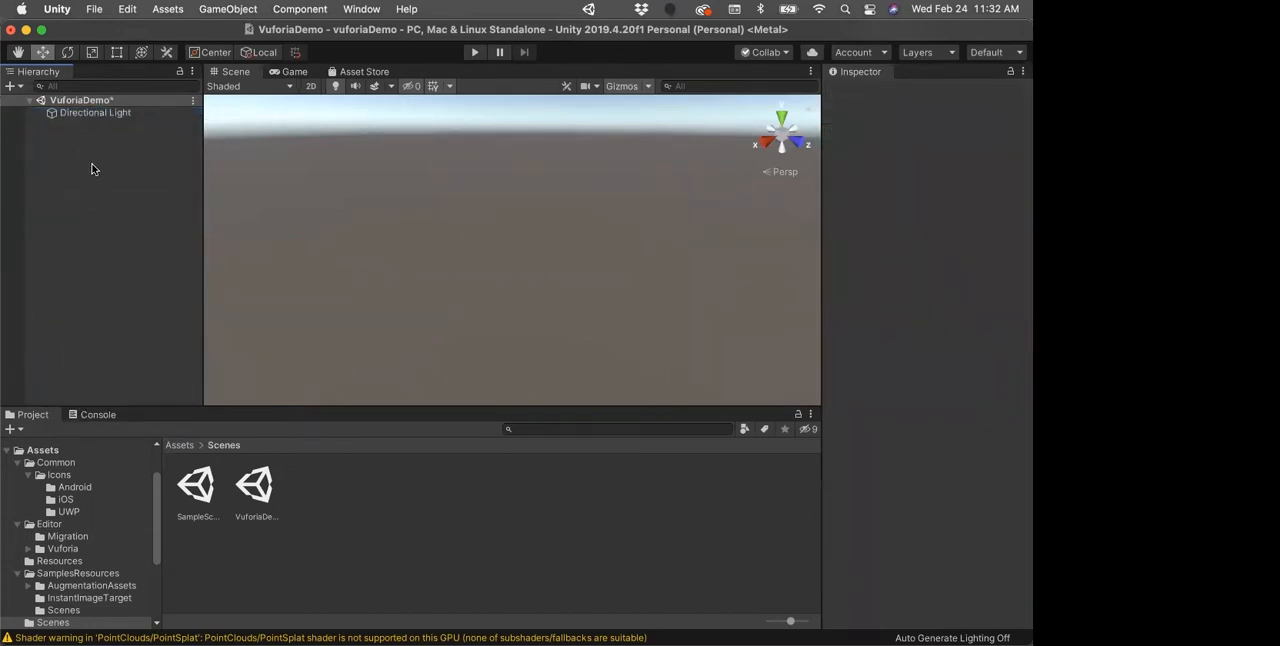
Step: Add a Vuforia Engine AR Camera to the VuforiaDemo scene and frame it in the Scene view
{"action": "right_click", "coordinate": [89, 167]}
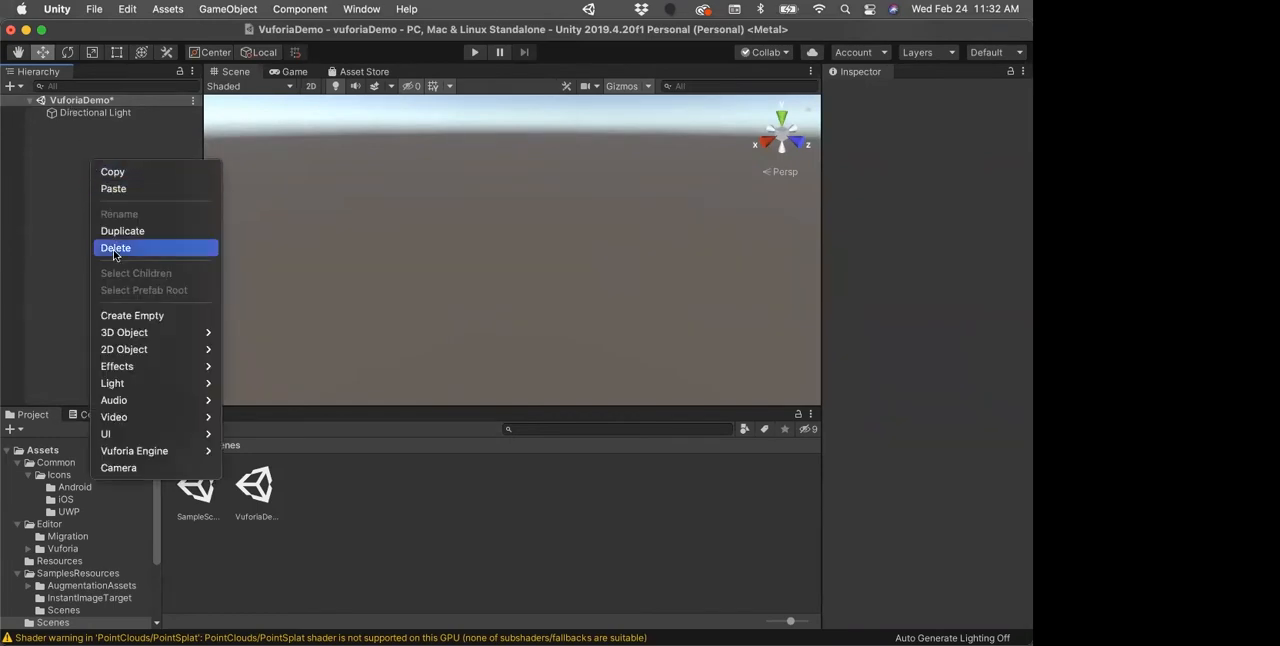
{"action": "mouse_move", "coordinate": [142, 455]}
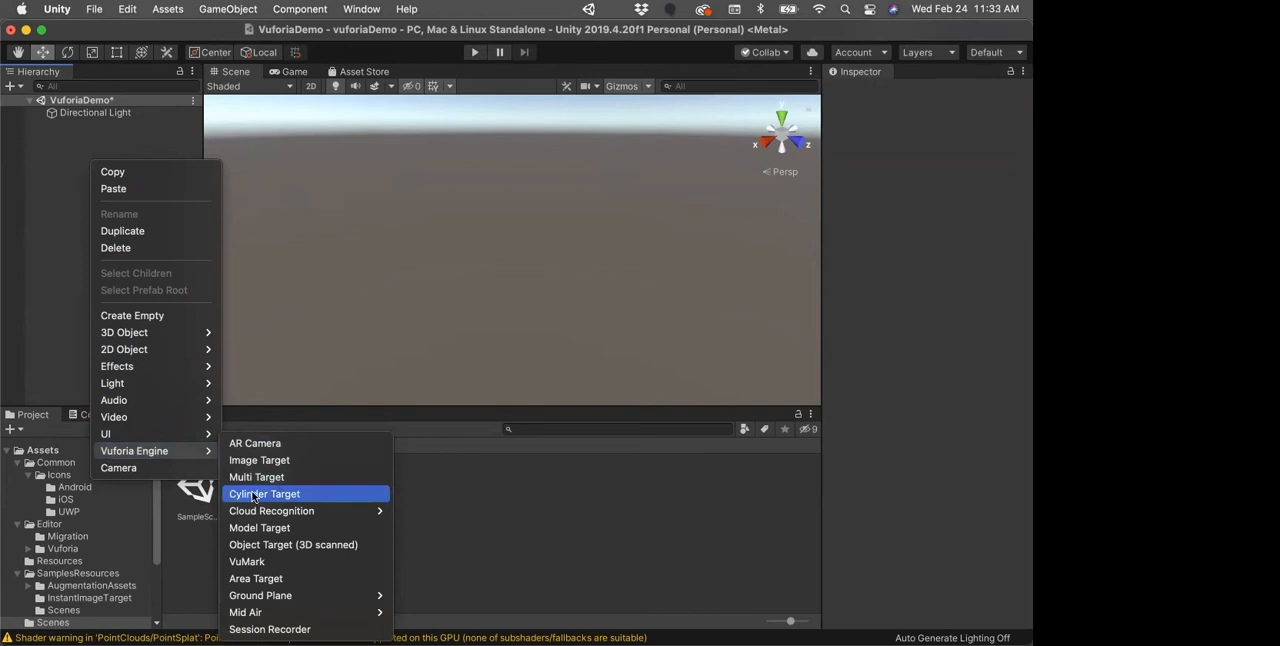
{"action": "left_click", "coordinate": [254, 444]}
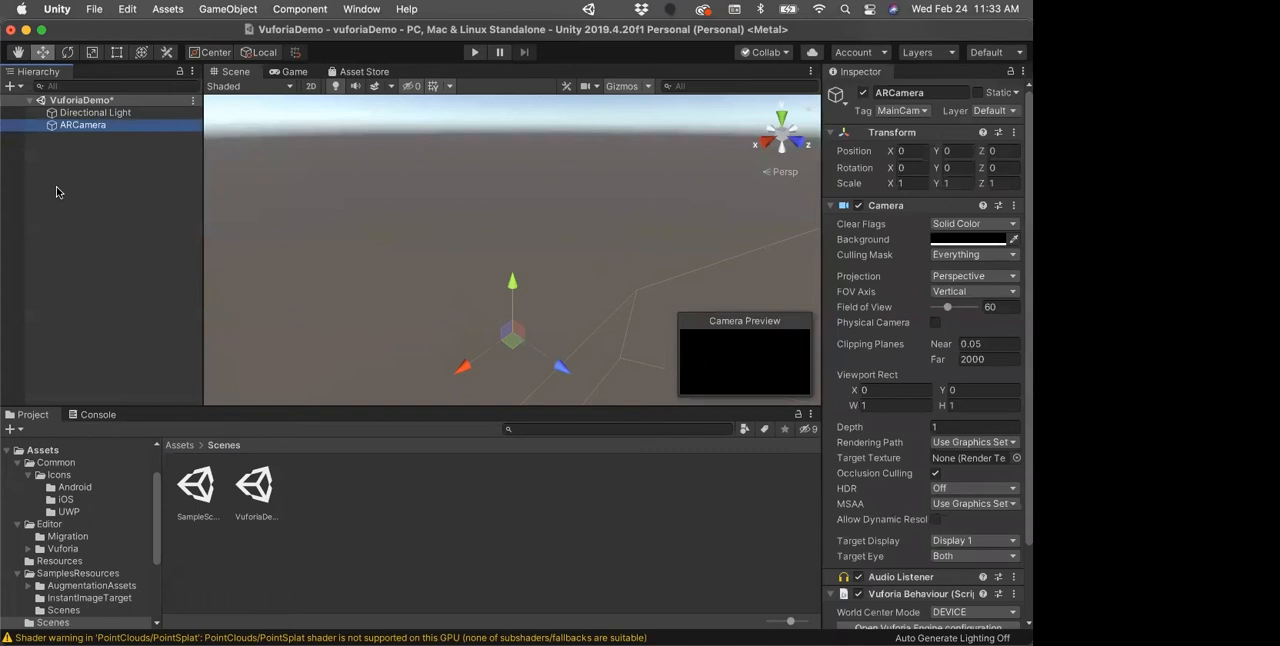
{"action": "double_click", "coordinate": [50, 130]}
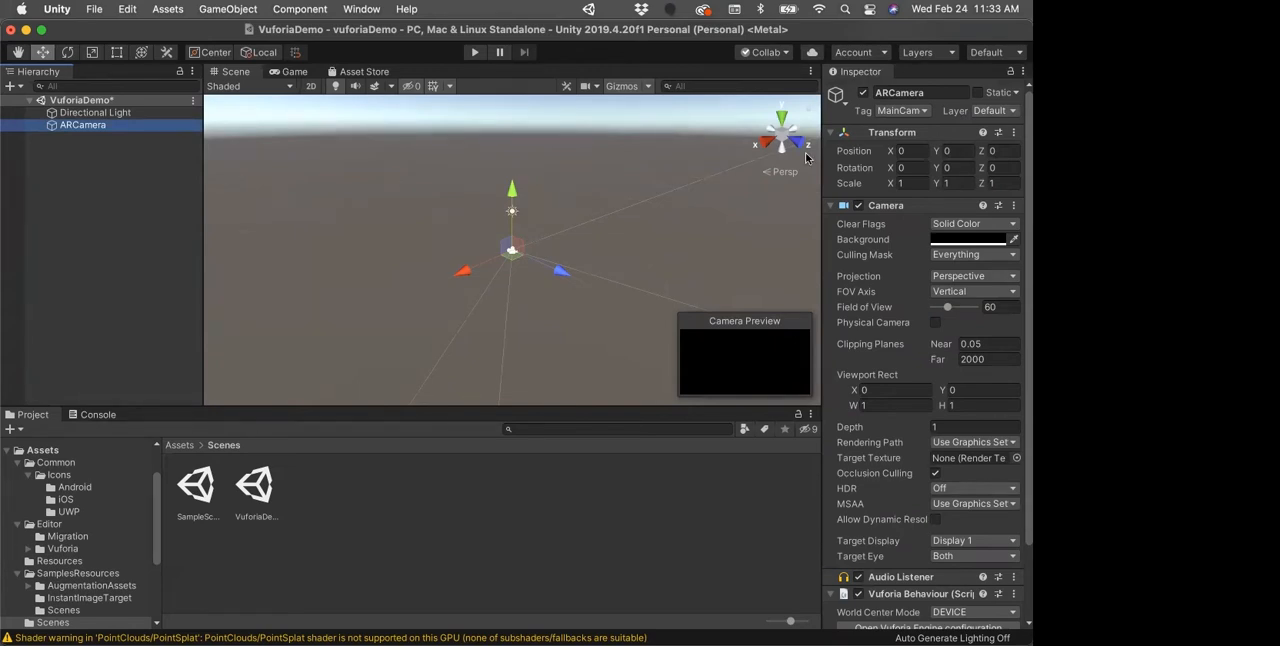
Step: Switch to the Vuforia developer portal in Chrome, look over the Target Manager databases, and return to the License Manager
{"action": "key", "text": "super+Tab"}
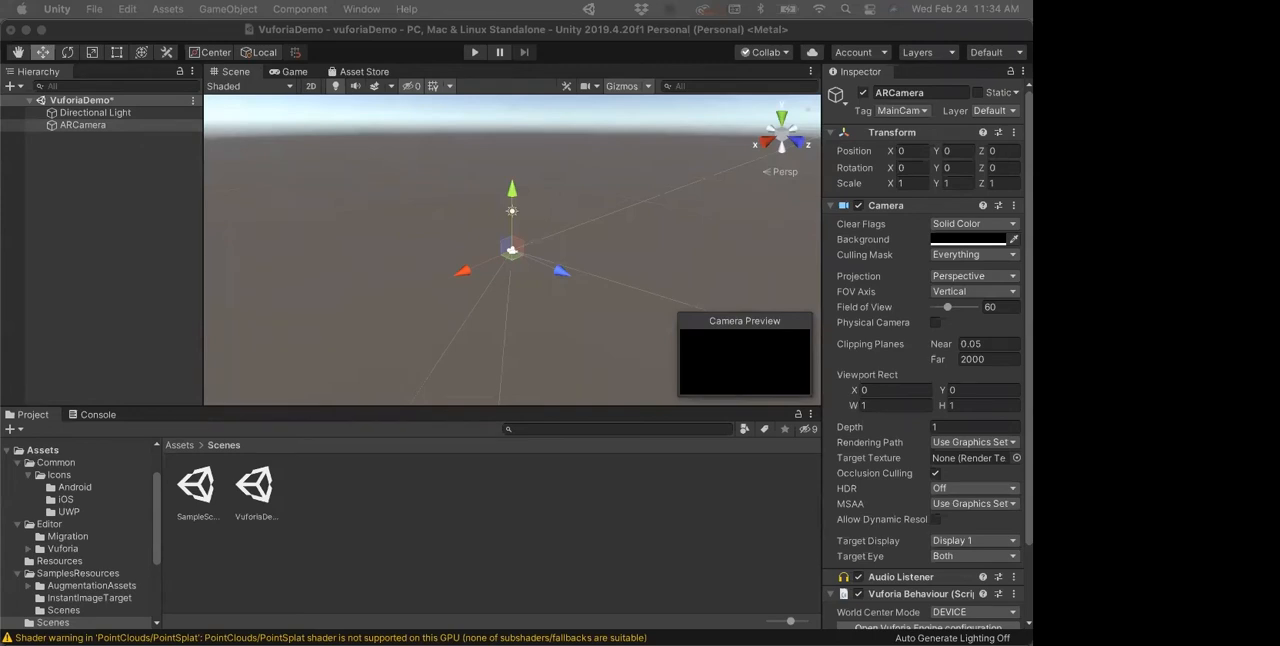
{"action": "mouse_move", "coordinate": [5, 493]}
{"action": "left_click_drag", "start_coordinate": [660, 640], "coordinate": [614, 45]}
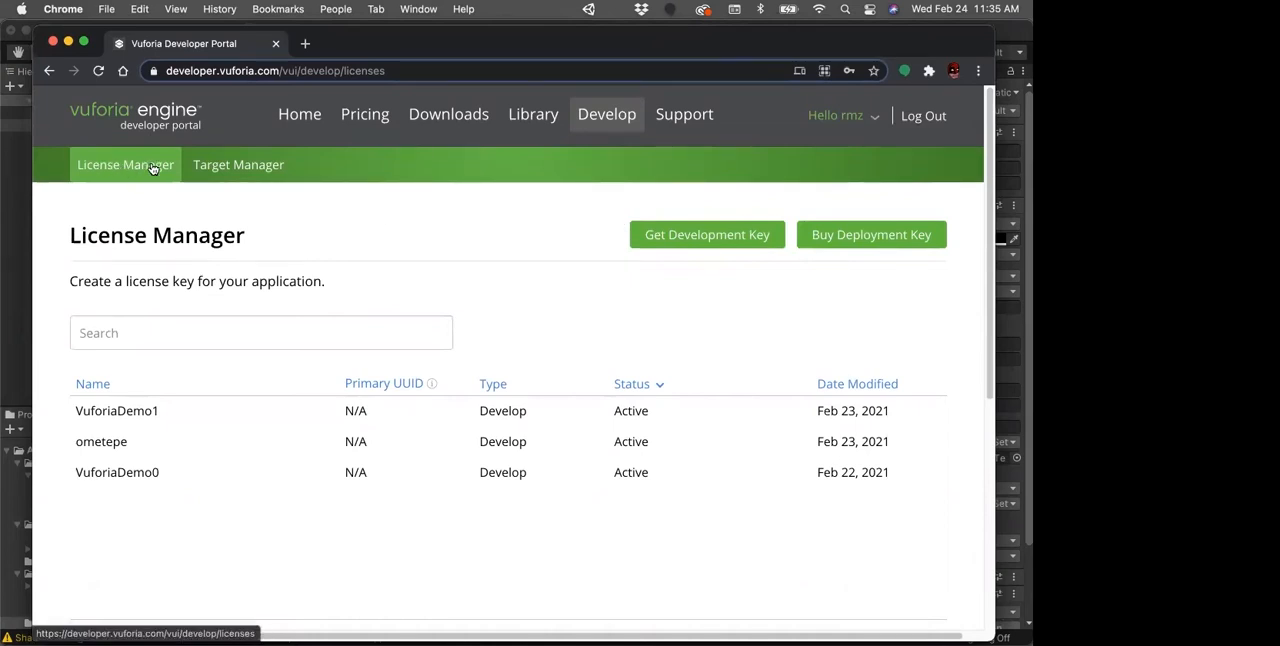
{"action": "left_click", "coordinate": [228, 170]}
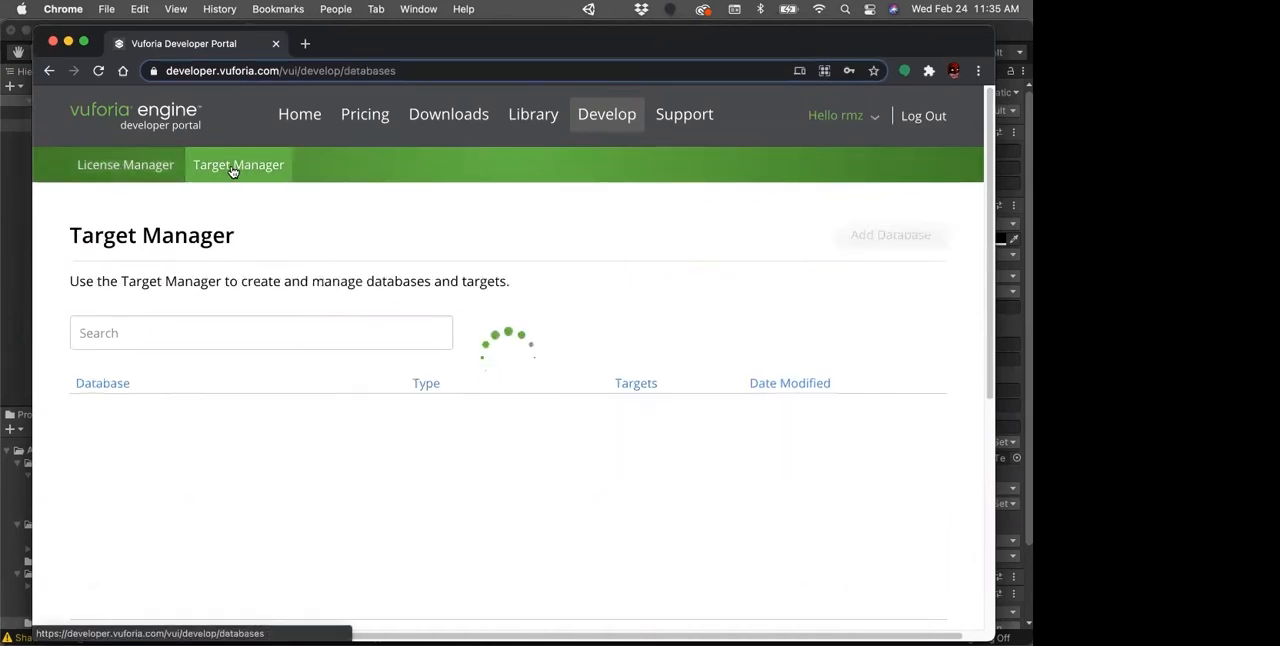
{"action": "left_click", "coordinate": [127, 170]}
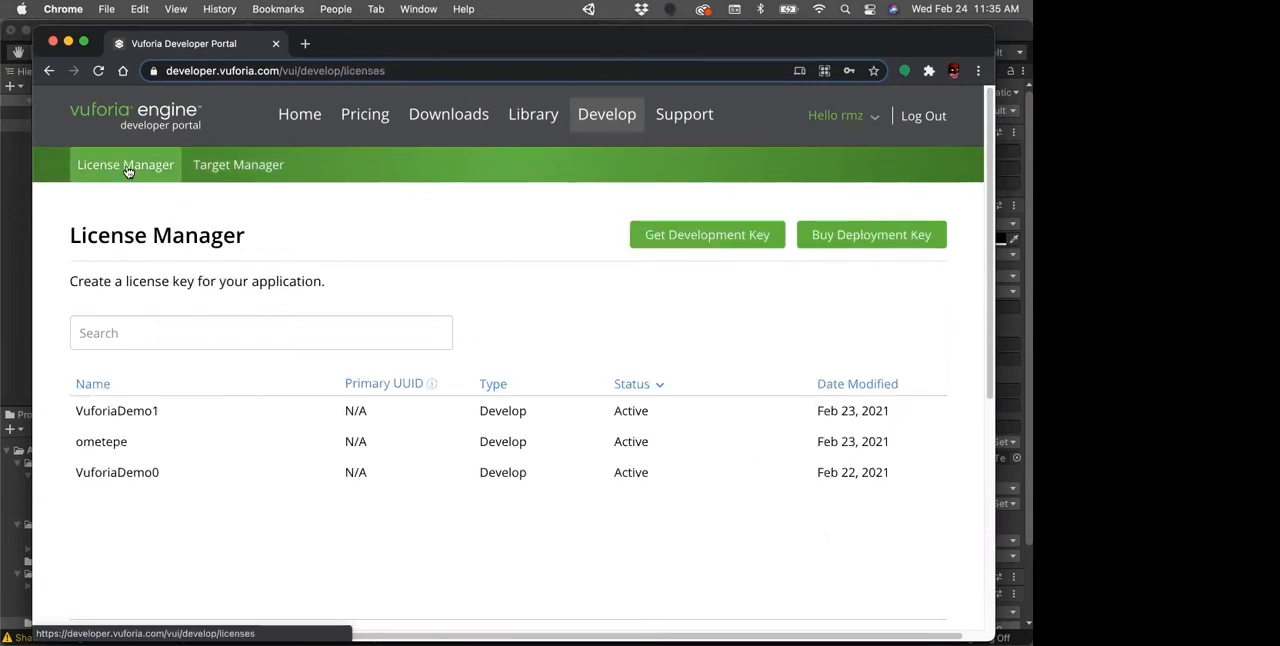
Step: Create a free development license key named VuforiaDemo2, accepting the Vuforia Developer Agreement terms
{"action": "left_click", "coordinate": [690, 241]}
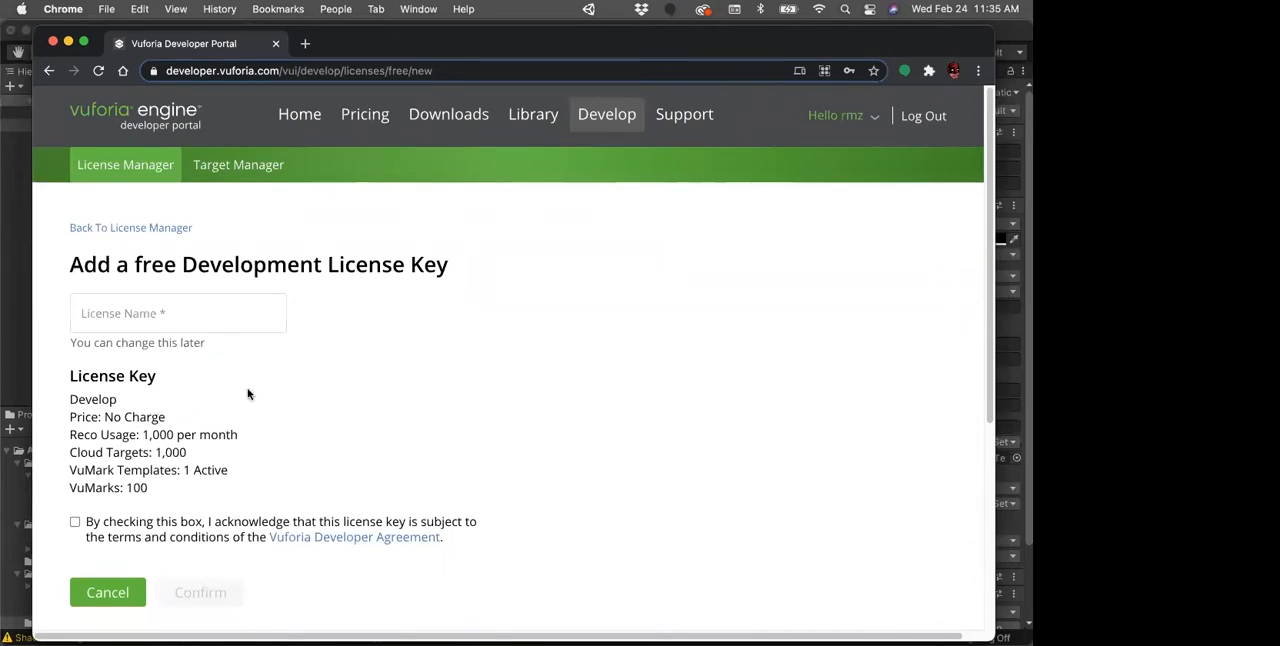
{"action": "left_click", "coordinate": [200, 311]}
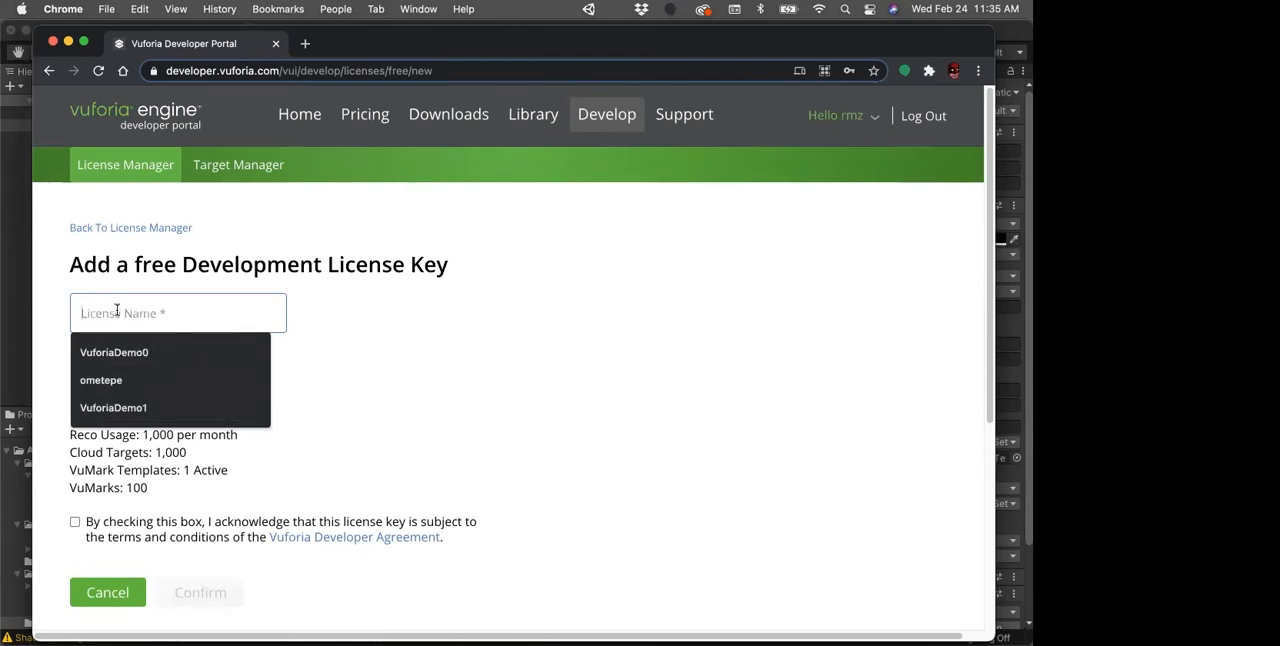
{"action": "type", "text": "VuforiaD"}
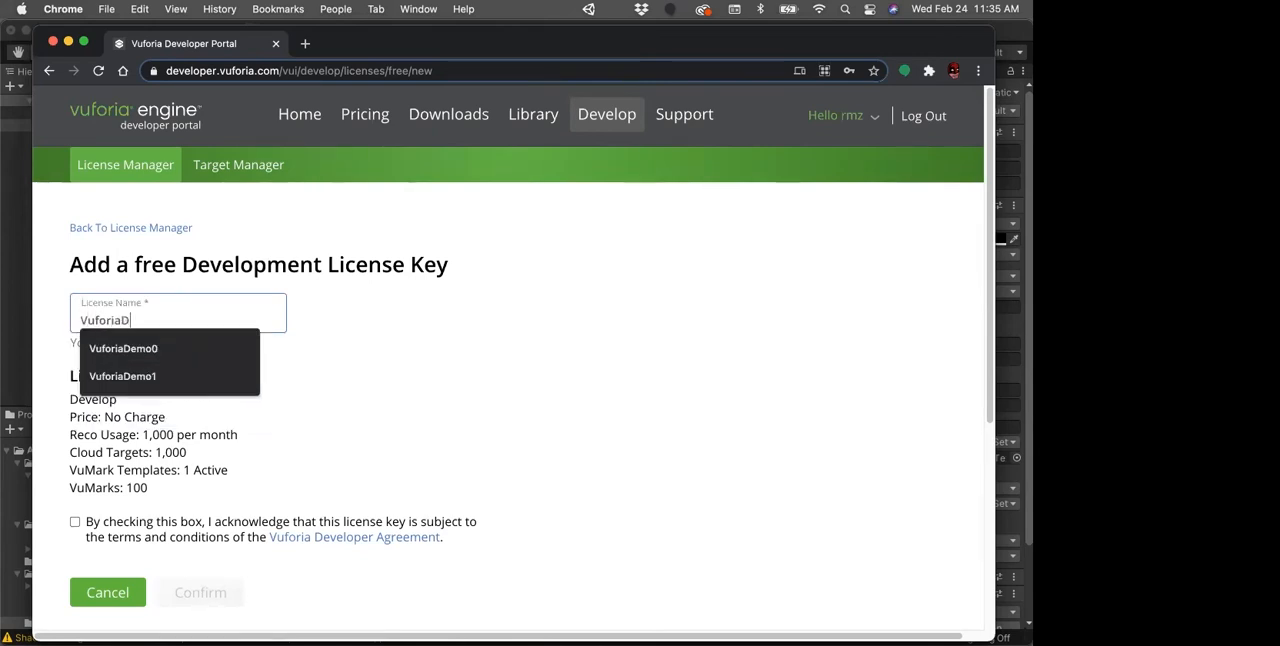
{"action": "type", "text": "emo2"}
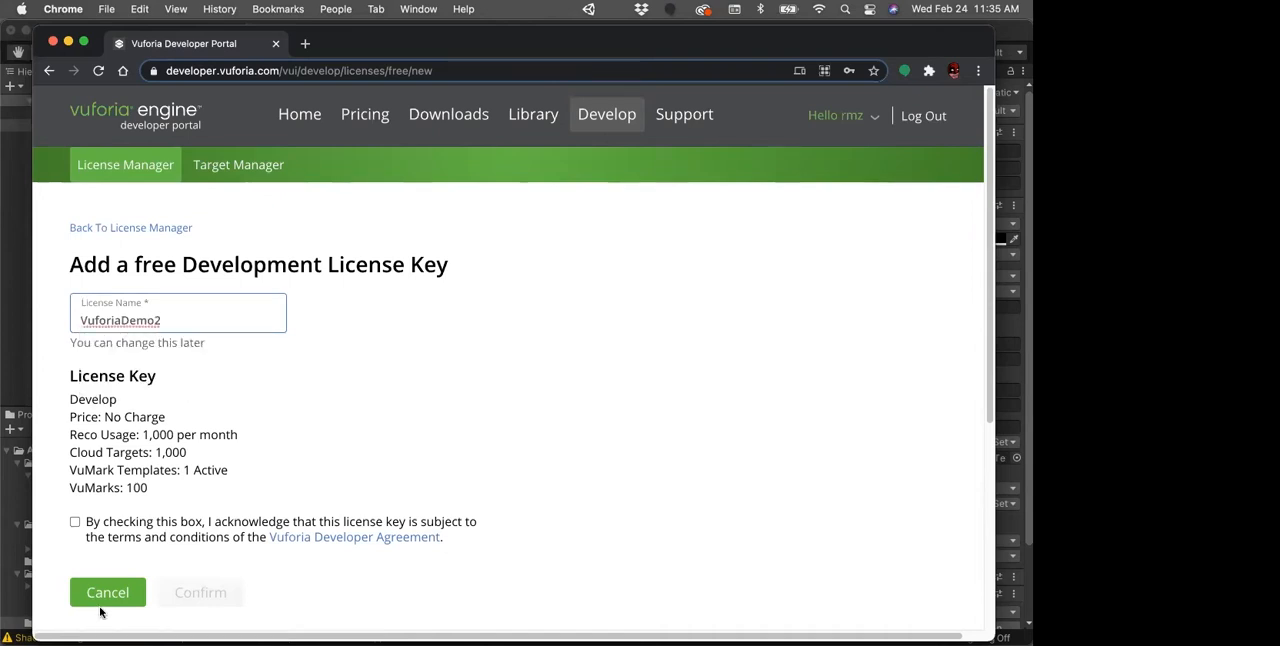
{"action": "left_click", "coordinate": [74, 521]}
{"action": "left_click", "coordinate": [74, 521]}
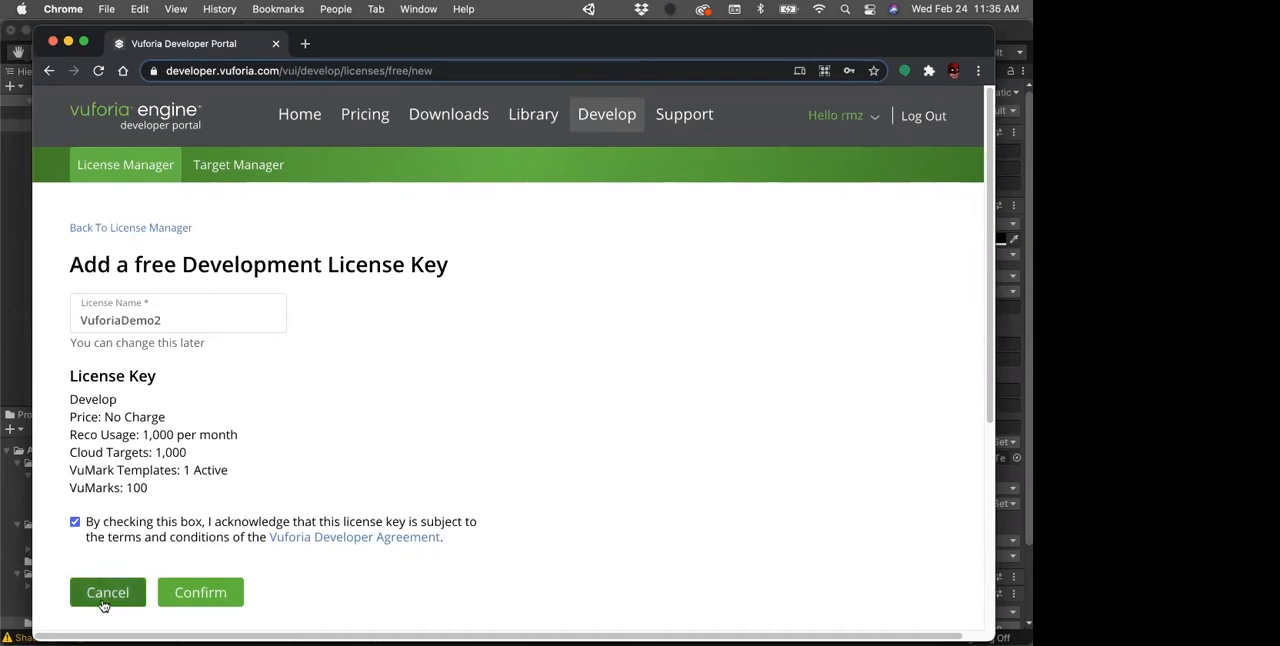
{"action": "left_click", "coordinate": [199, 594]}
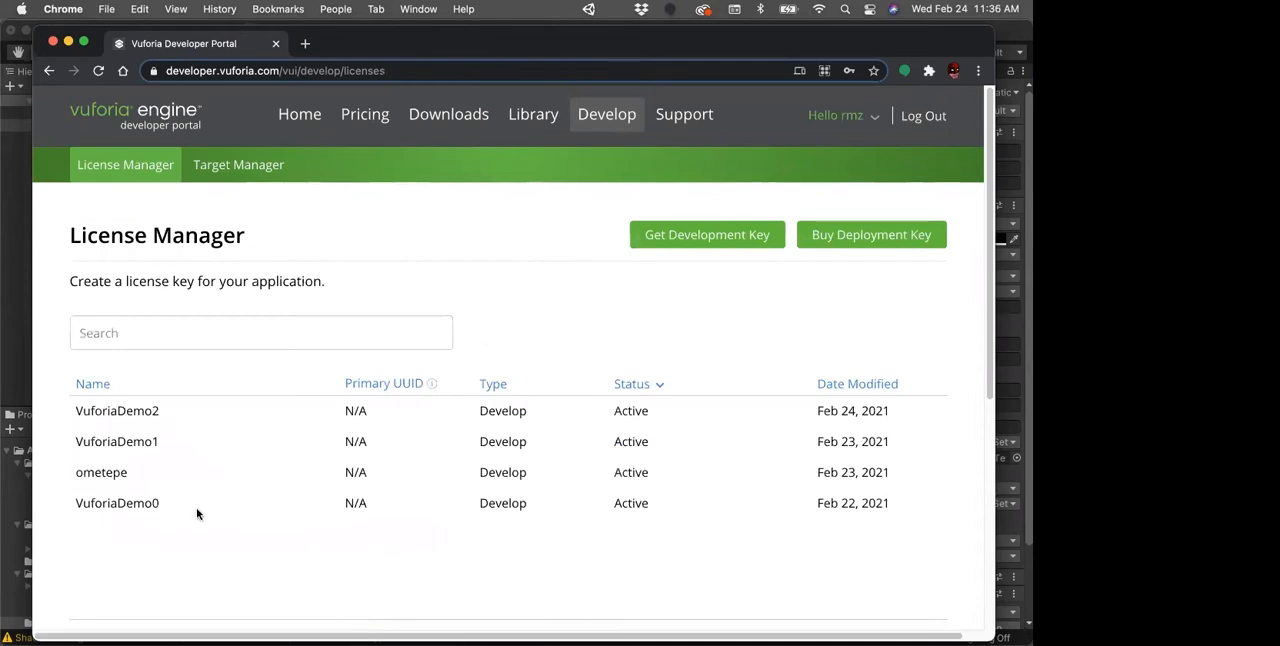
Step: View the license key details of VuforiaDemo2 and go to the Target Manager
{"action": "left_click", "coordinate": [134, 414]}
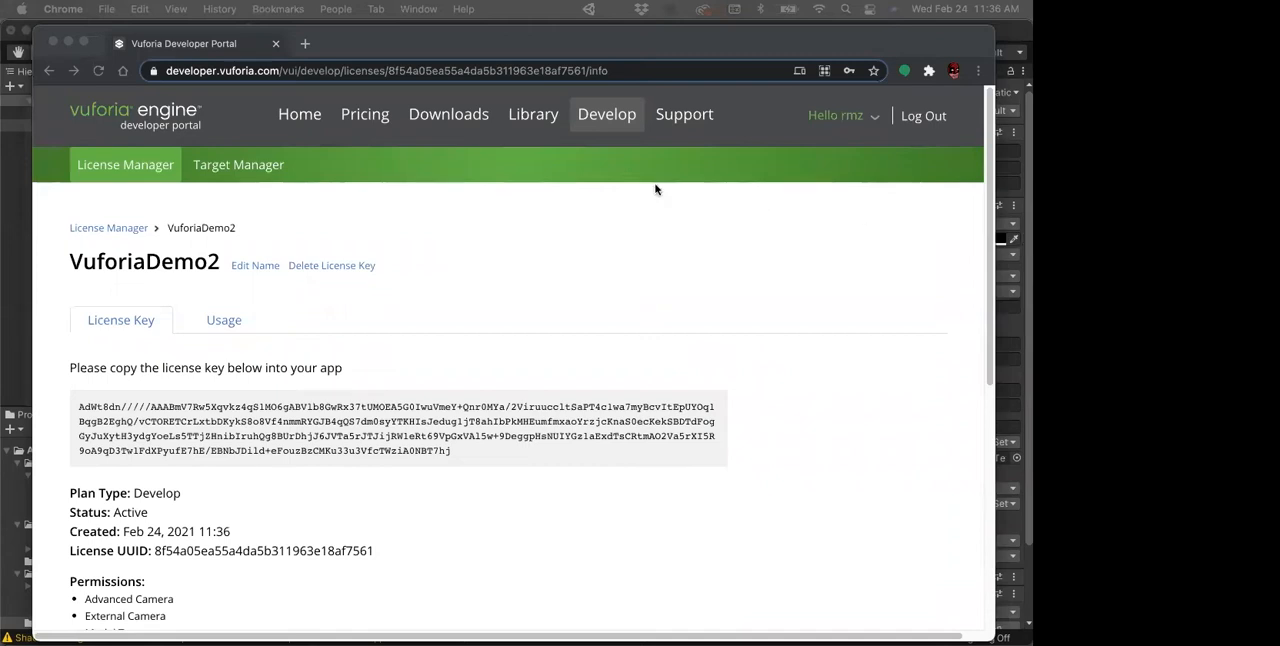
{"action": "left_click", "coordinate": [237, 172]}
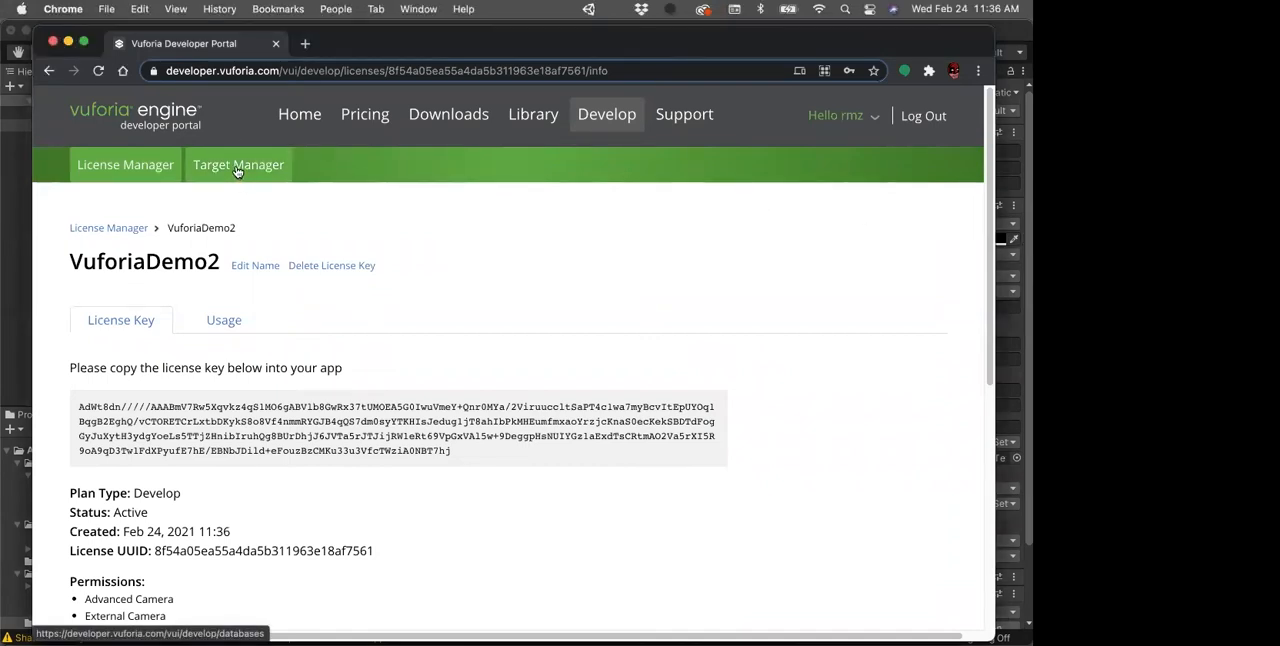
{"action": "left_click", "coordinate": [237, 170]}
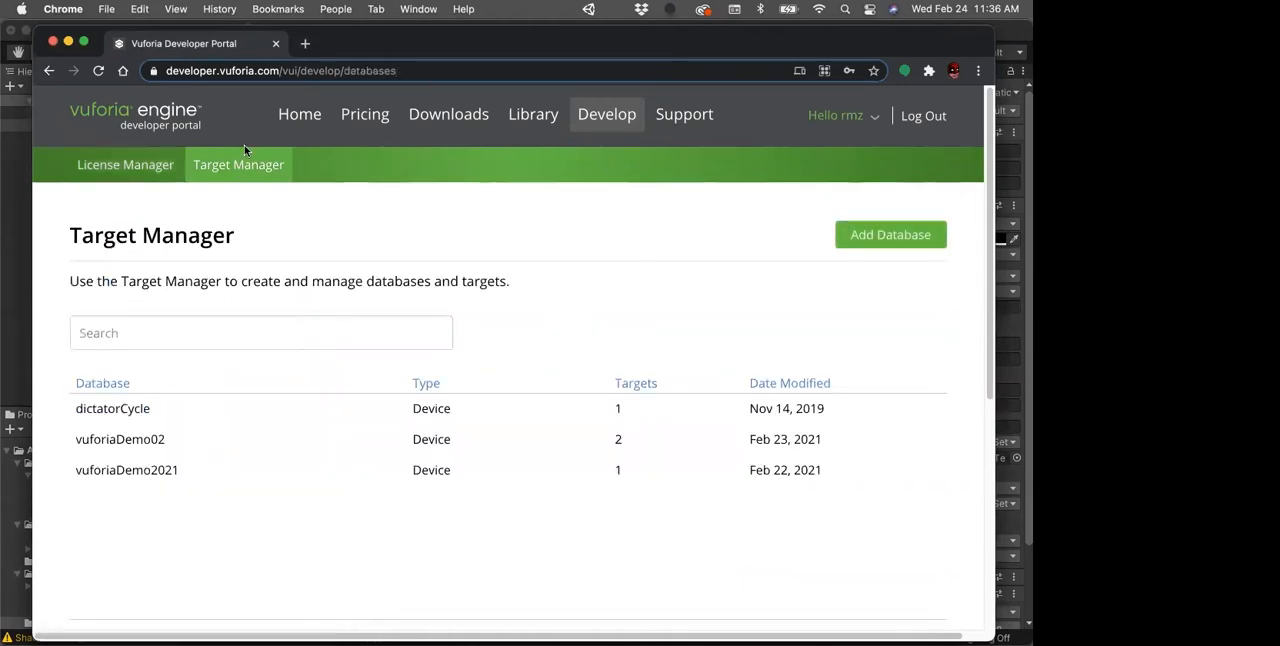
Step: Create a Device-type target database named vuforiaDemoInClass and open it
{"action": "left_click", "coordinate": [880, 237]}
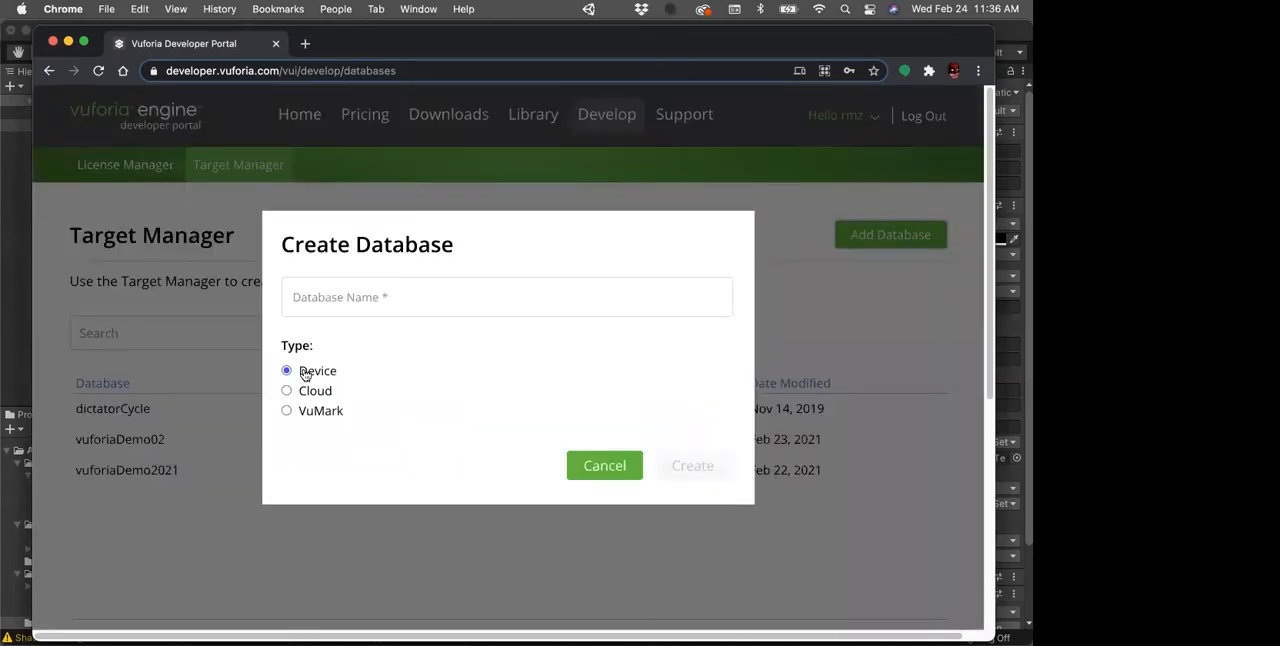
{"action": "left_click", "coordinate": [343, 292]}
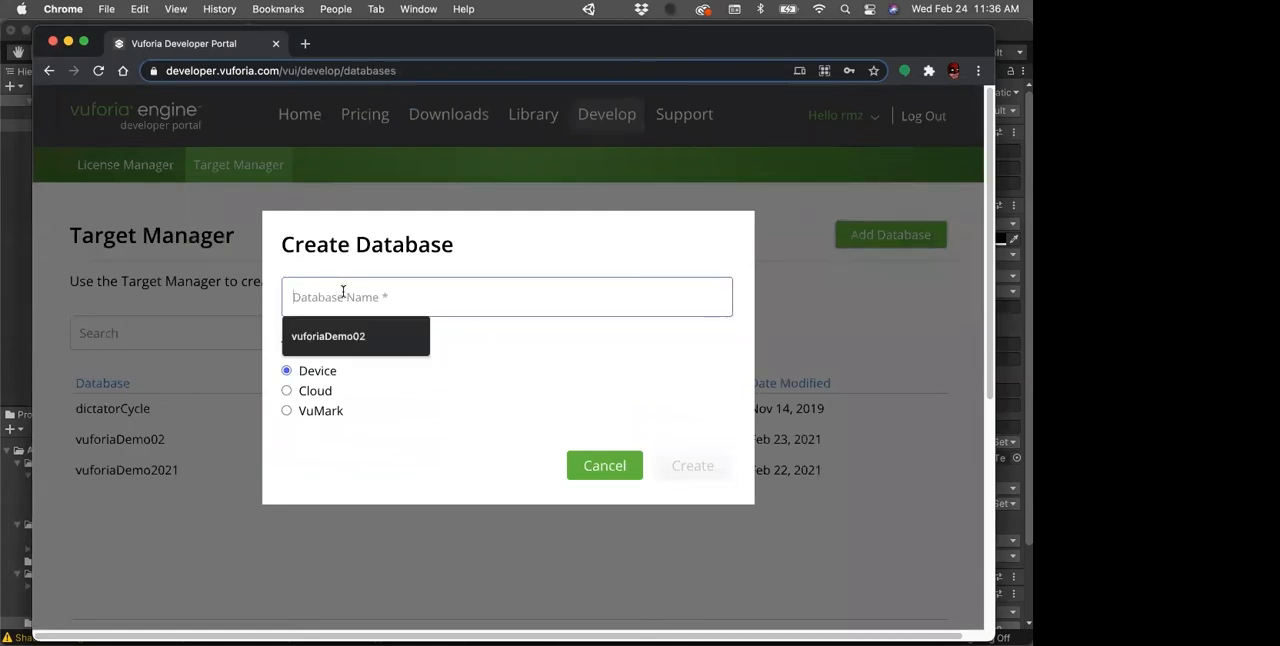
{"action": "type", "text": "v"}
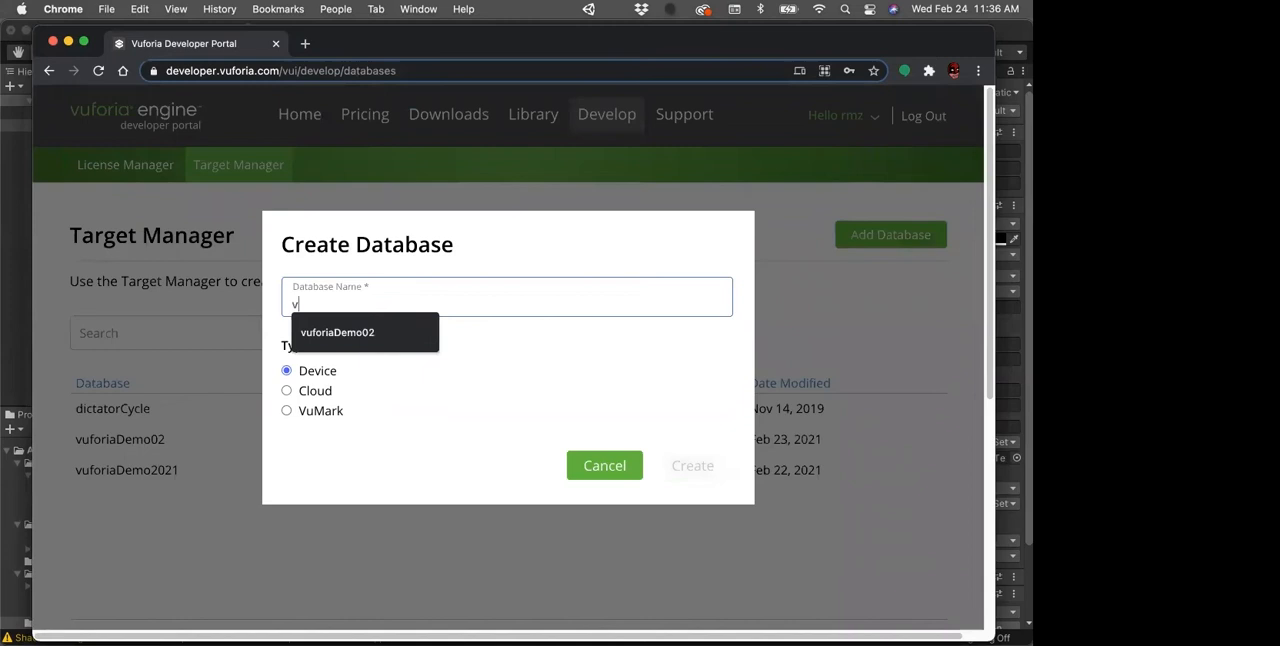
{"action": "type", "text": "uf"}
{"action": "key", "text": "BackSpace"}
{"action": "key", "text": "BackSpace"}
{"action": "key", "text": "BackSpace"}
{"action": "type", "text": "fu"}
{"action": "key", "text": "BackSpace"}
{"action": "key", "text": "BackSpace"}
{"action": "type", "text": "vuforiaDemo"}
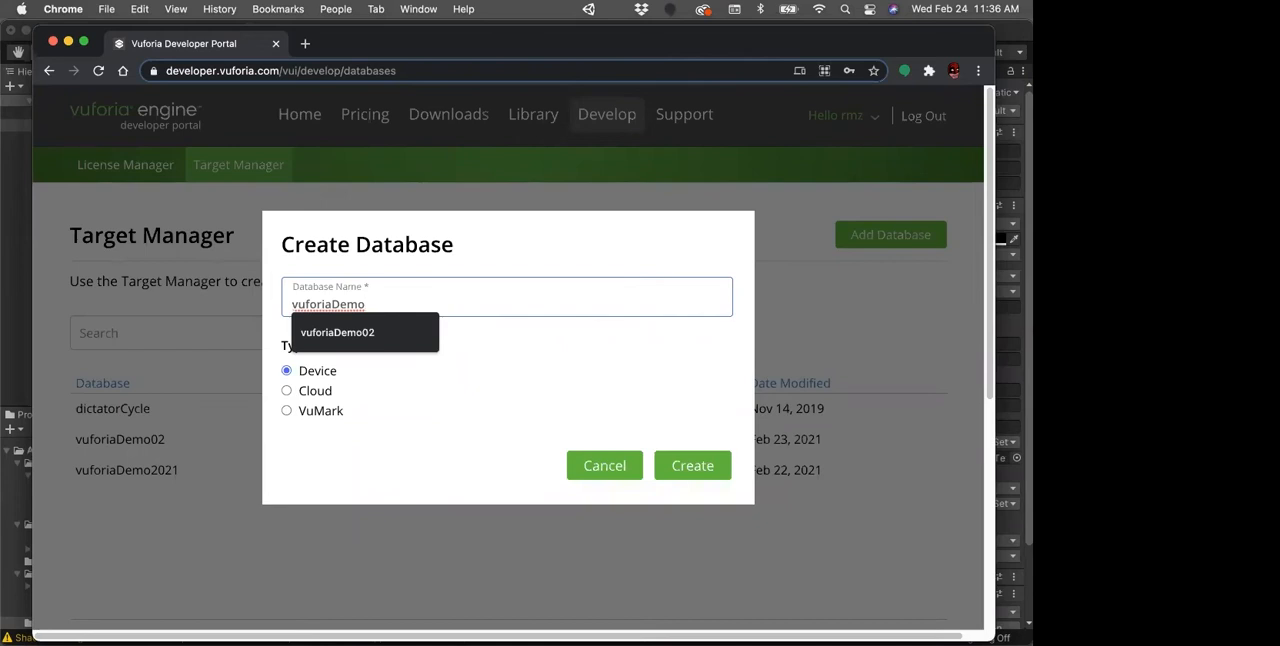
{"action": "type", "text": "l"}
{"action": "type", "text": "nClas"}
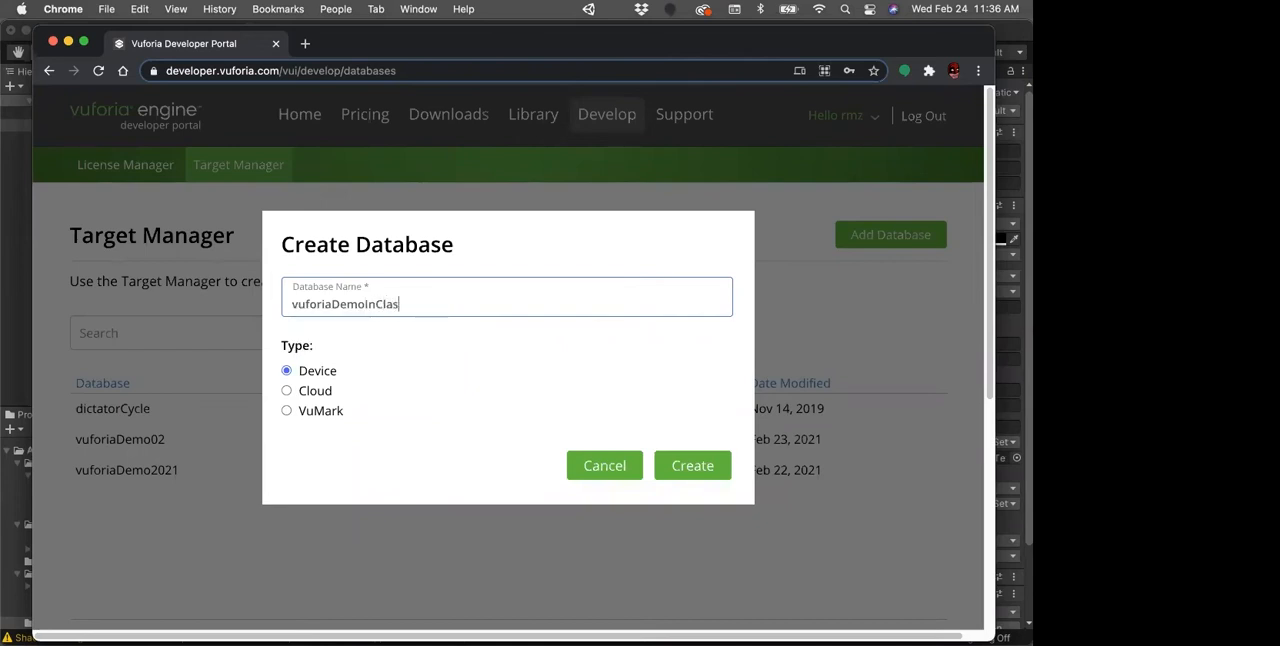
{"action": "left_click", "coordinate": [698, 466]}
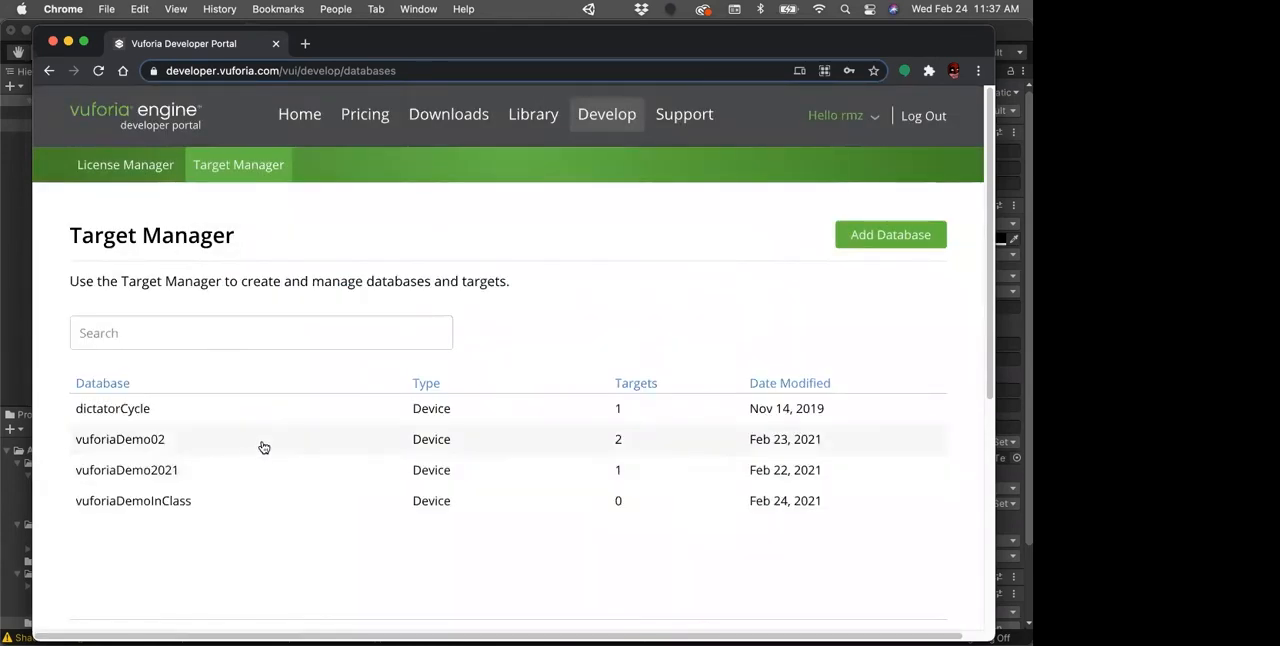
{"action": "left_click", "coordinate": [173, 502]}
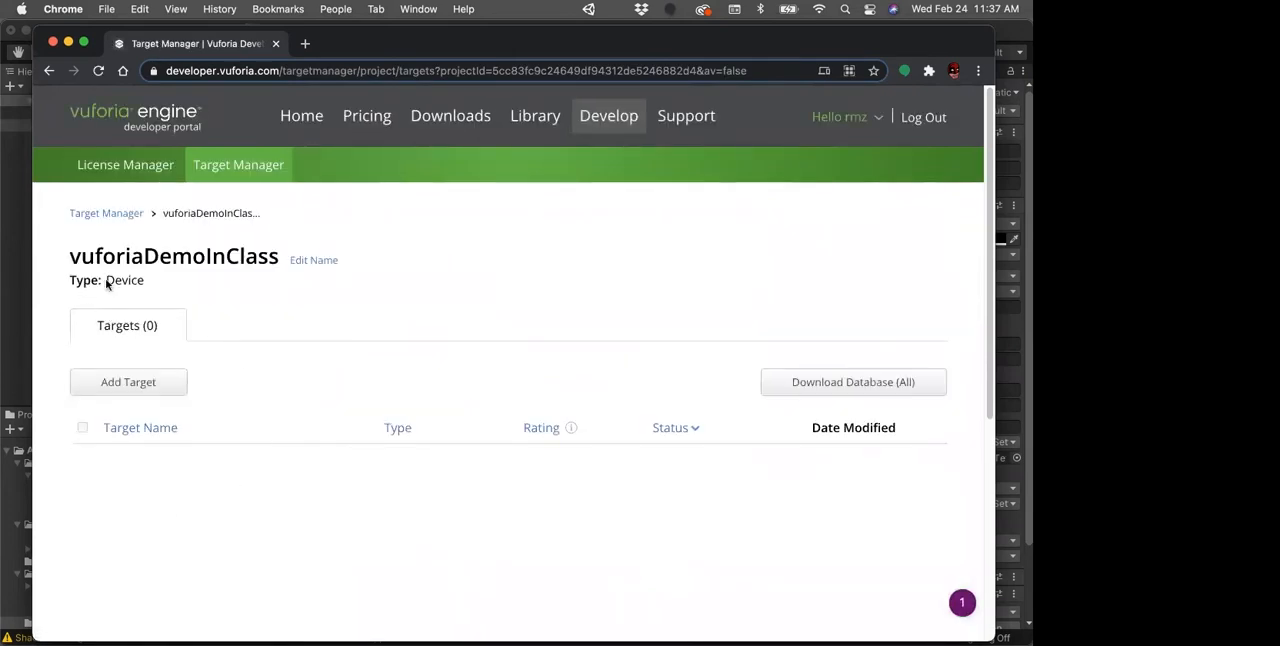
Step: Switch to Finder and look through the vuforiaDemo project's Packages, Assets and Scenes folders
{"action": "mouse_move", "coordinate": [3, 140]}
{"action": "left_click", "coordinate": [17, 42]}
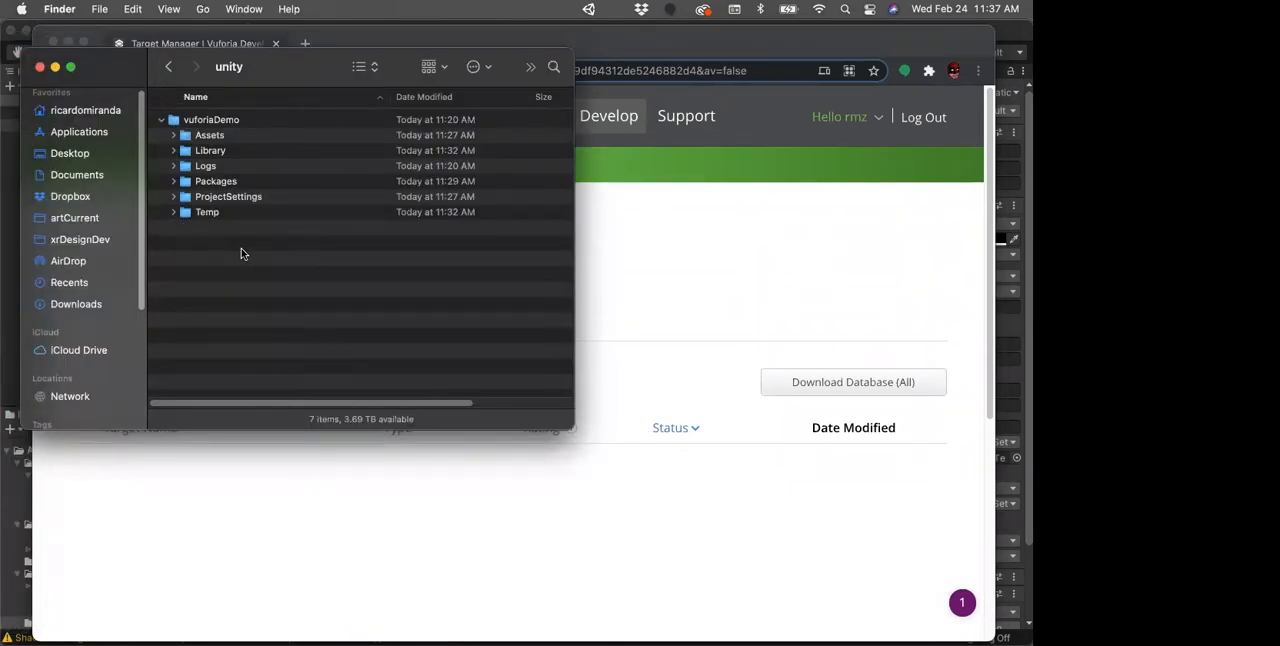
{"action": "left_click", "coordinate": [173, 181]}
{"action": "left_click", "coordinate": [173, 181]}
{"action": "left_click", "coordinate": [173, 136]}
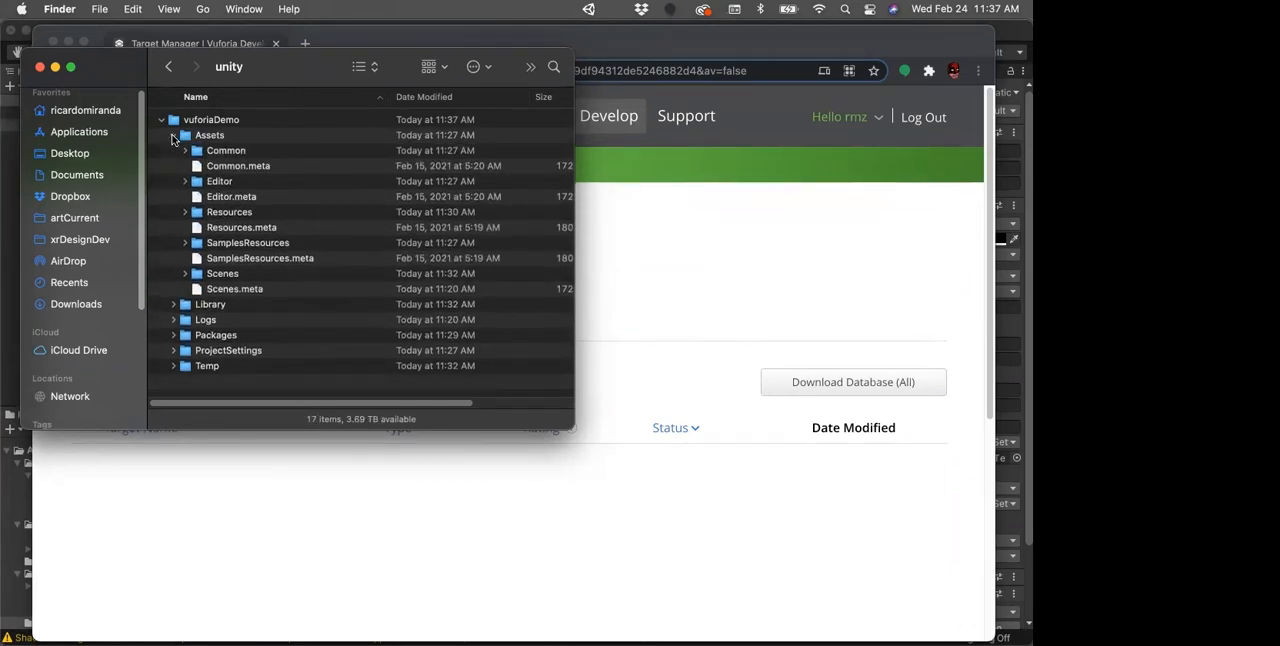
{"action": "left_click", "coordinate": [186, 274]}
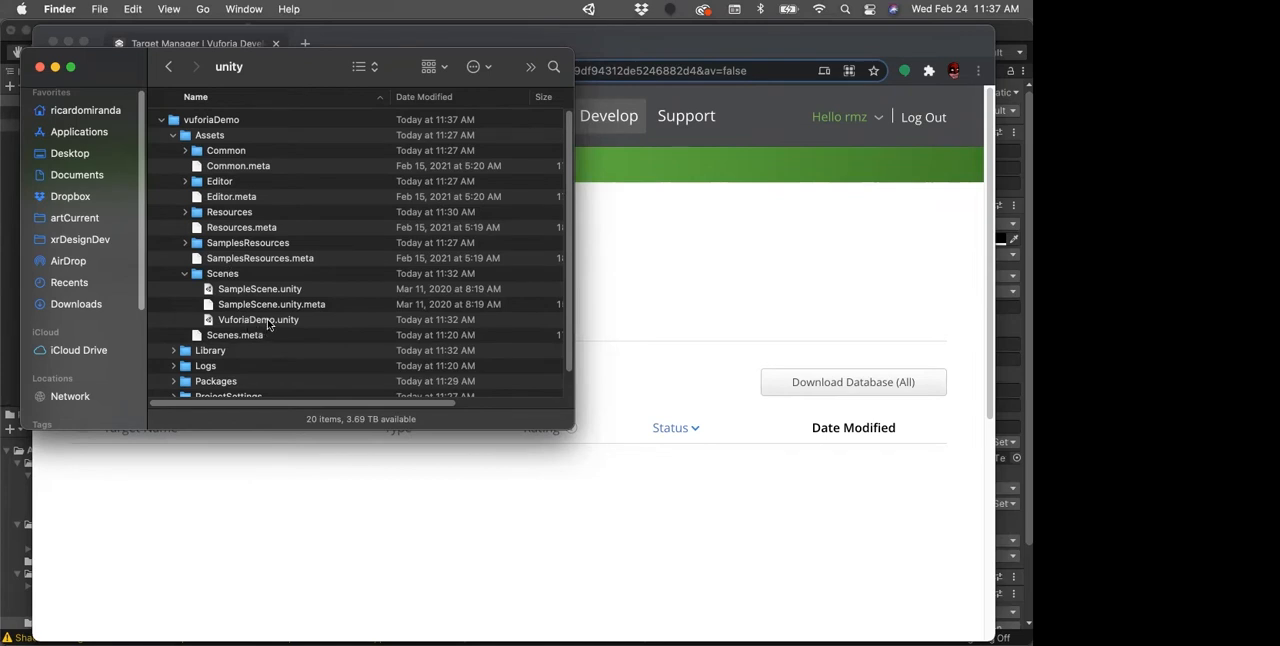
{"action": "left_click", "coordinate": [185, 275]}
{"action": "left_click", "coordinate": [173, 136]}
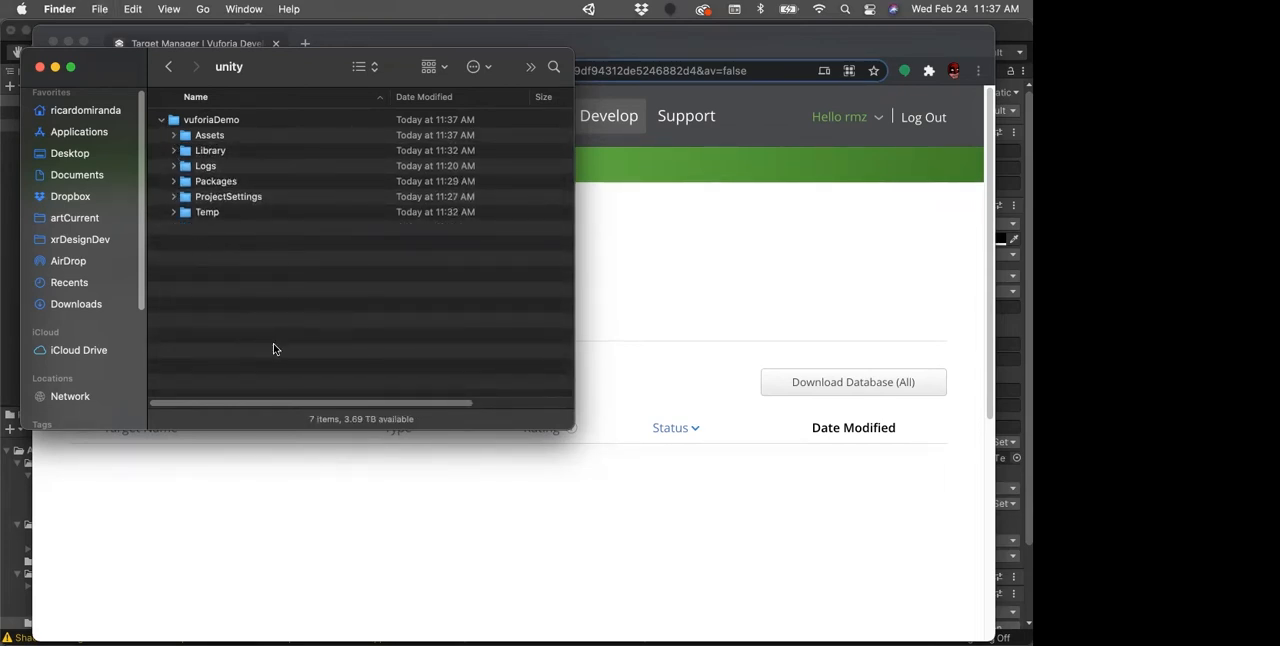
Step: Locate arDemoPrint1.jpg and arDemoPrint2.jpg in the Documents/xrDev/week04 folder, using a new Finder tab
{"action": "key", "text": "super+t"}
{"action": "left_click", "coordinate": [72, 176]}
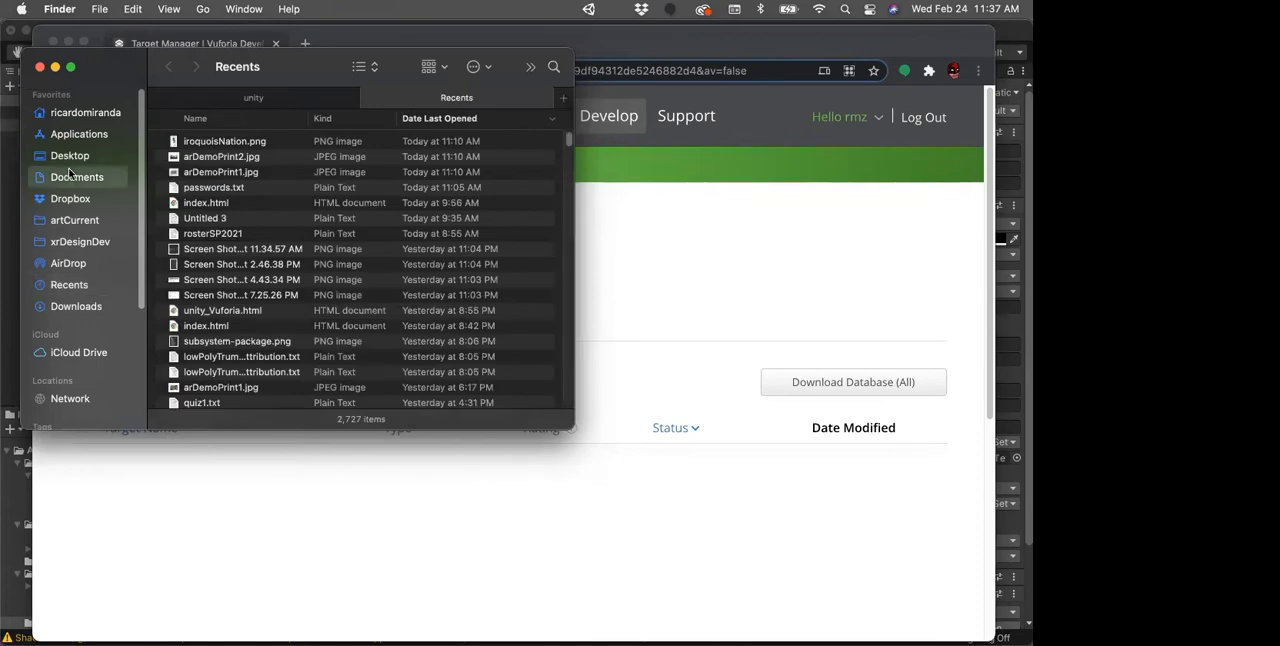
{"action": "scroll", "coordinate": [200, 360], "scroll_direction": "down", "scroll_amount": 1}
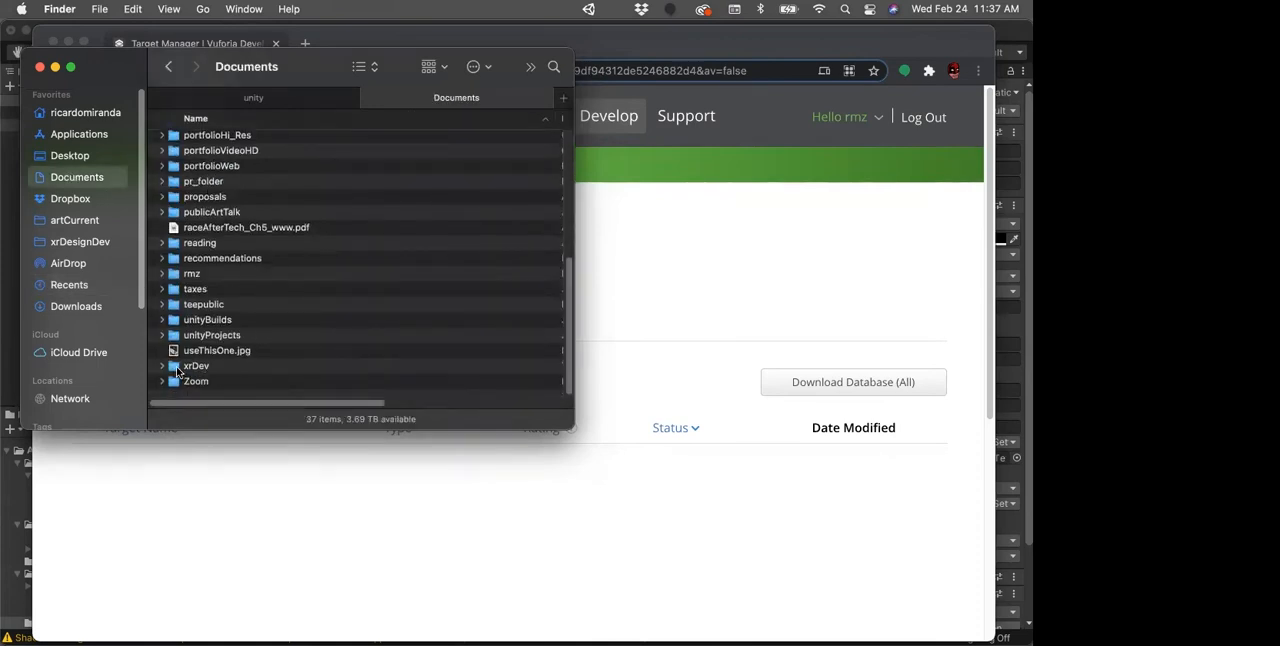
{"action": "double_click", "coordinate": [190, 366]}
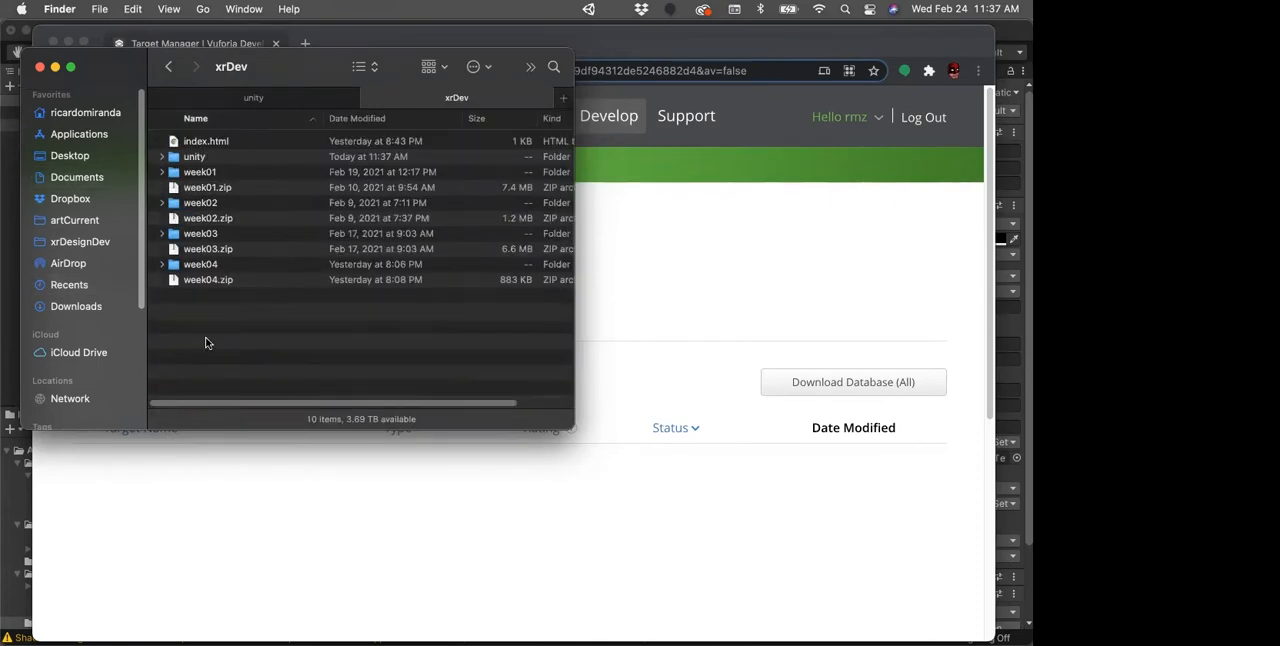
{"action": "double_click", "coordinate": [172, 266]}
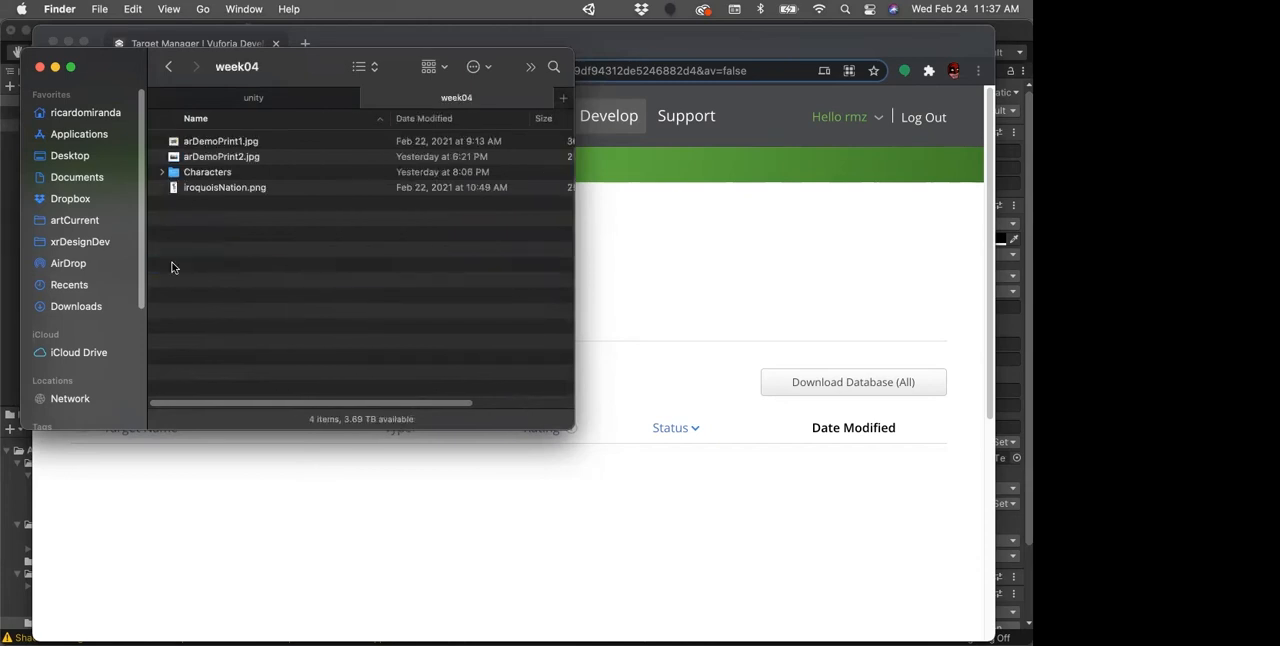
{"action": "left_click", "coordinate": [192, 157]}
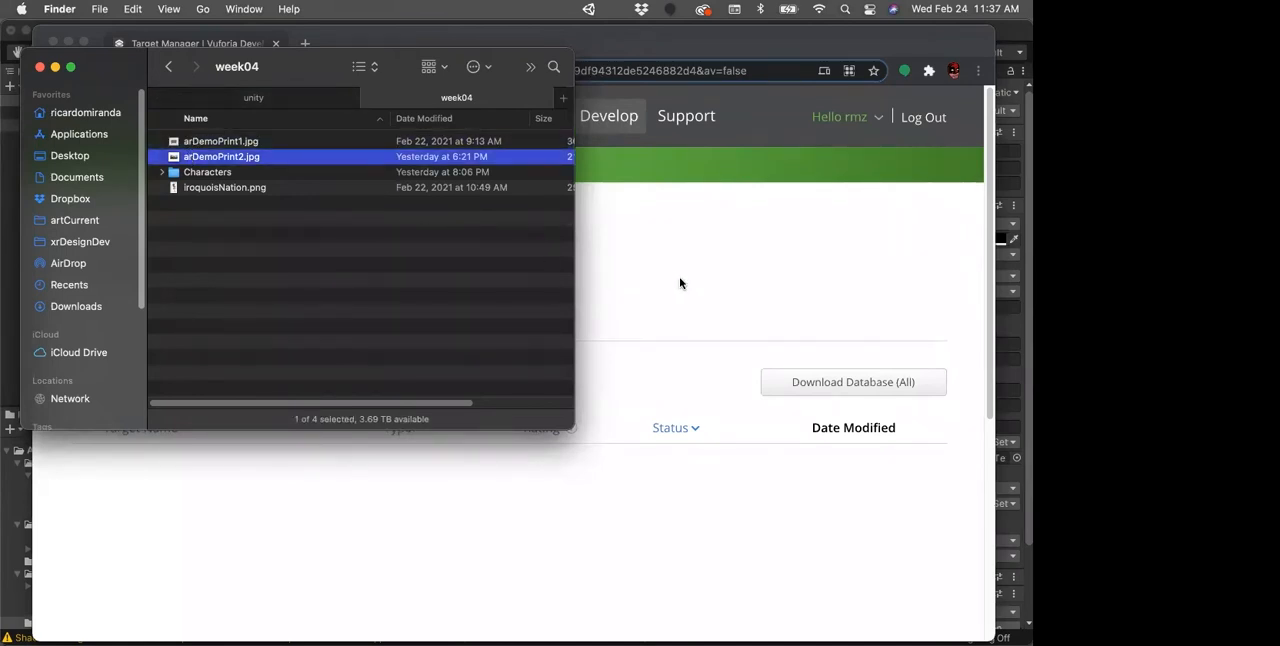
{"action": "left_click", "coordinate": [214, 142]}
Step: Back in Chrome, start a Single Image target in vuforiaDemoInClass using arDemoPrint1.jpg from Documents/xrDev/week04
{"action": "left_click", "coordinate": [800, 335]}
{"action": "left_click", "coordinate": [147, 382]}
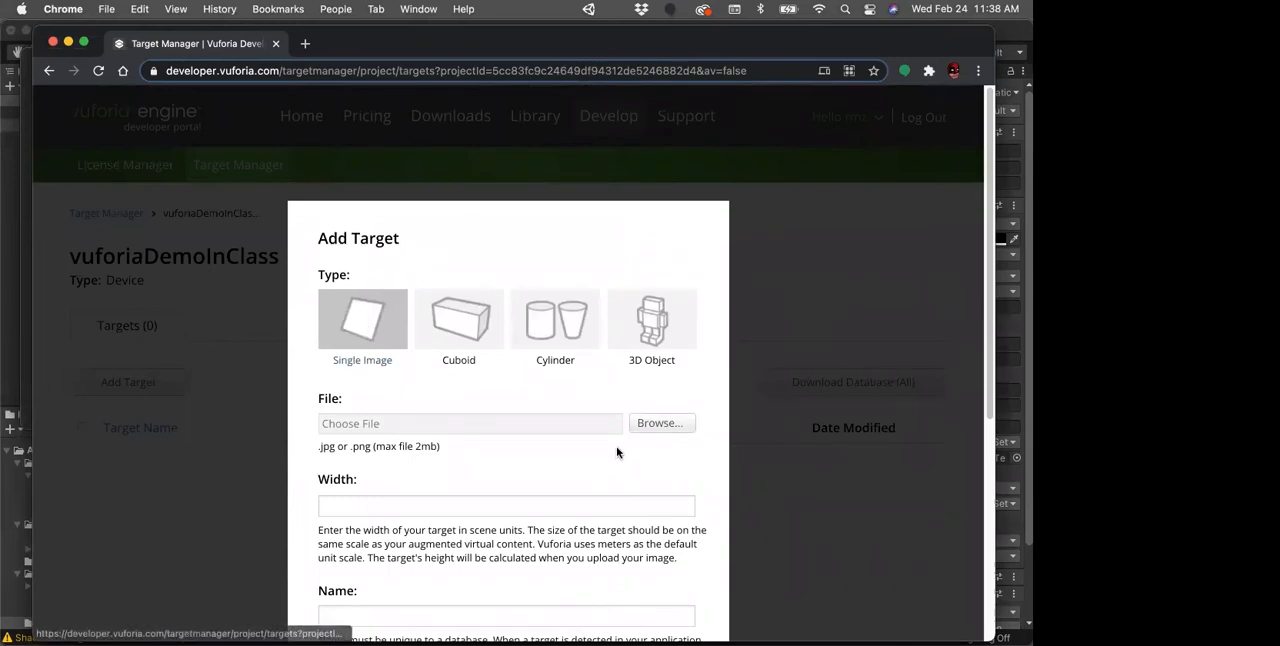
{"action": "left_click", "coordinate": [655, 424]}
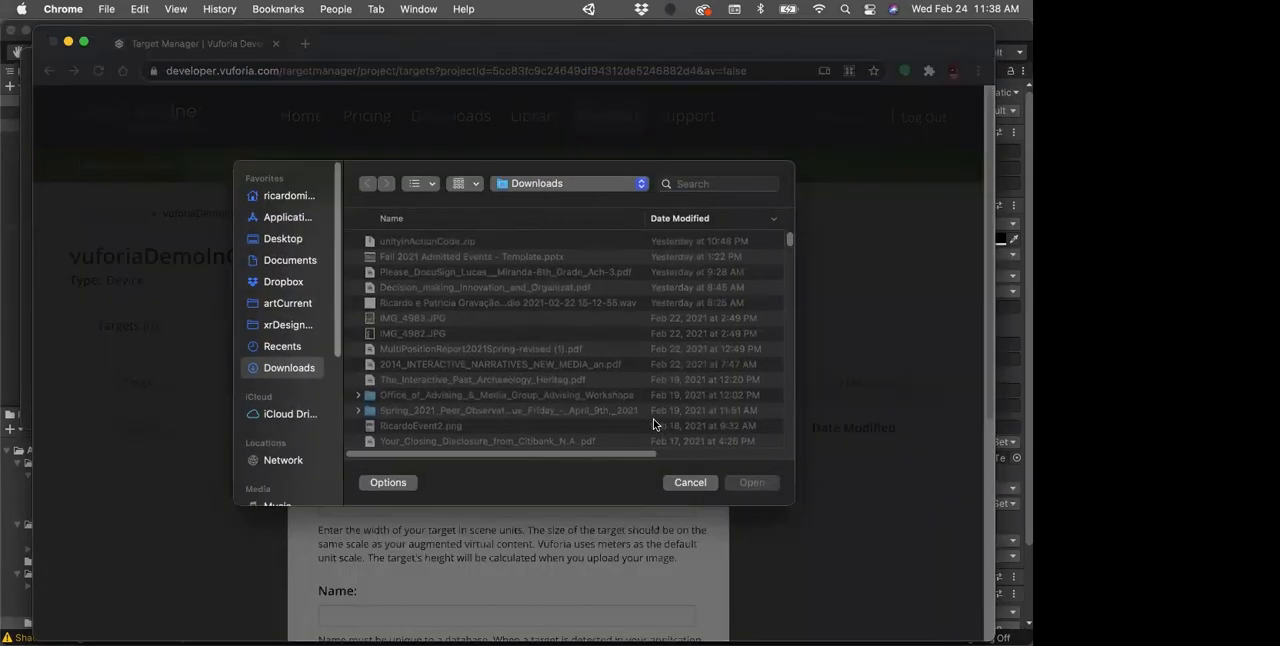
{"action": "left_click", "coordinate": [283, 262]}
{"action": "scroll", "coordinate": [420, 380], "scroll_direction": "down", "scroll_amount": 10}
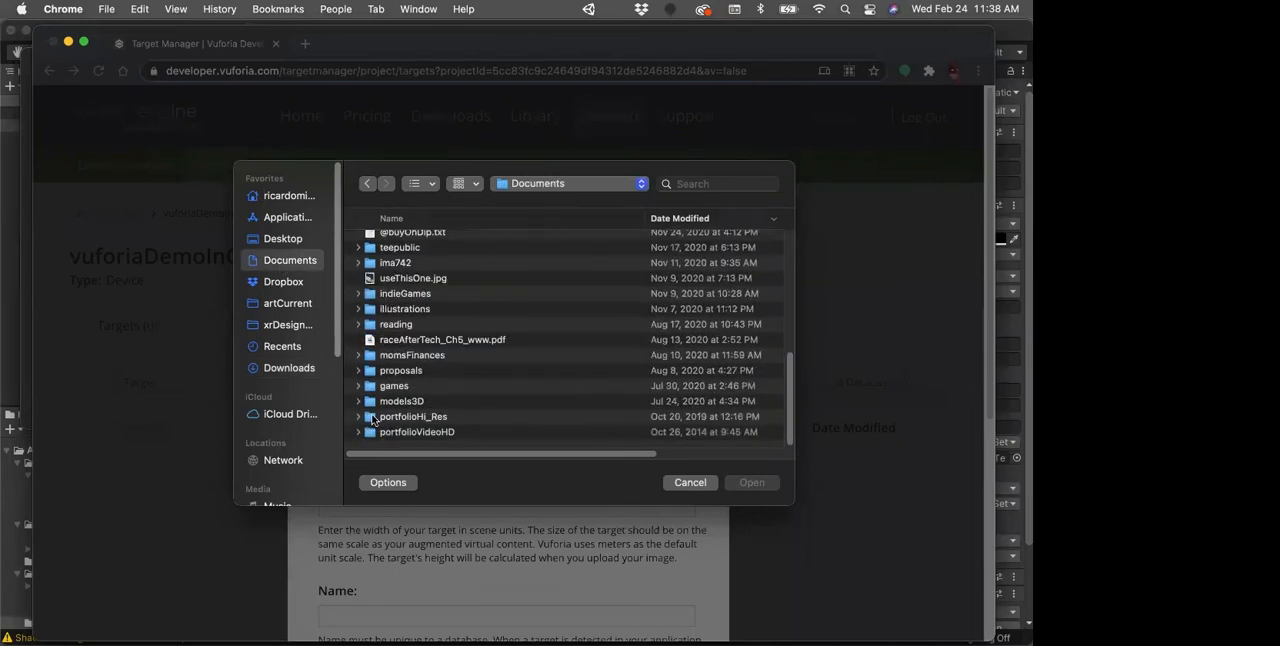
{"action": "scroll", "coordinate": [369, 400], "scroll_direction": "up", "scroll_amount": 15}
{"action": "double_click", "coordinate": [370, 244]}
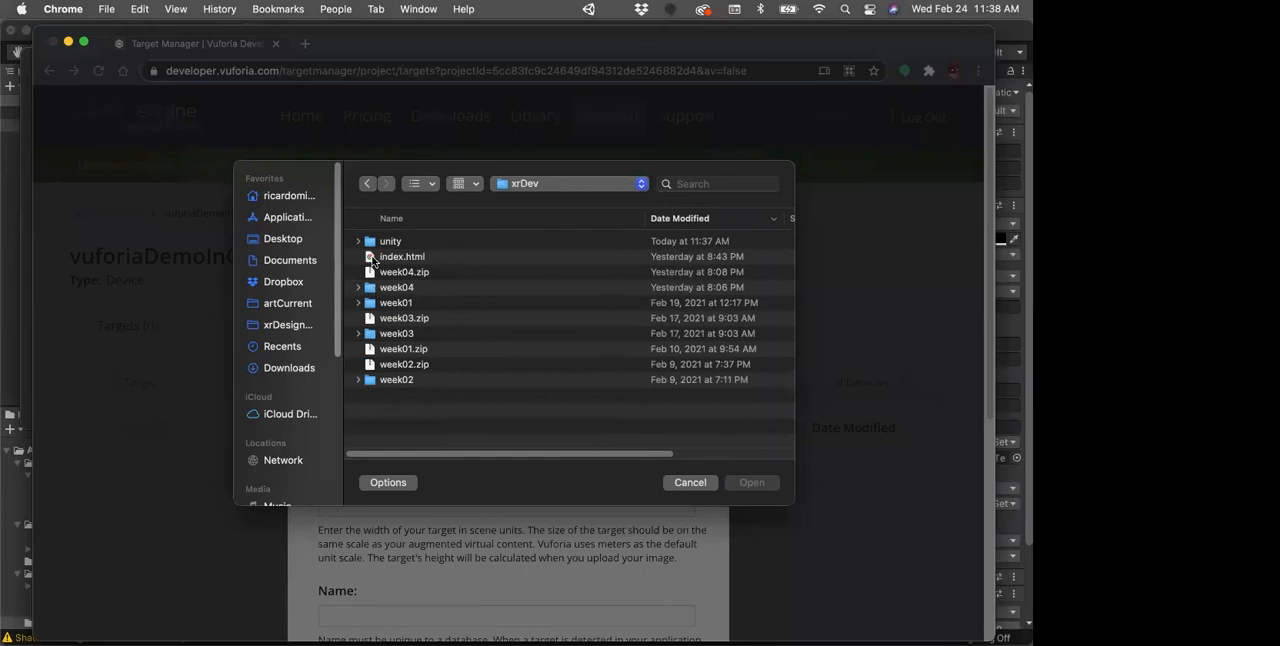
{"action": "double_click", "coordinate": [369, 289]}
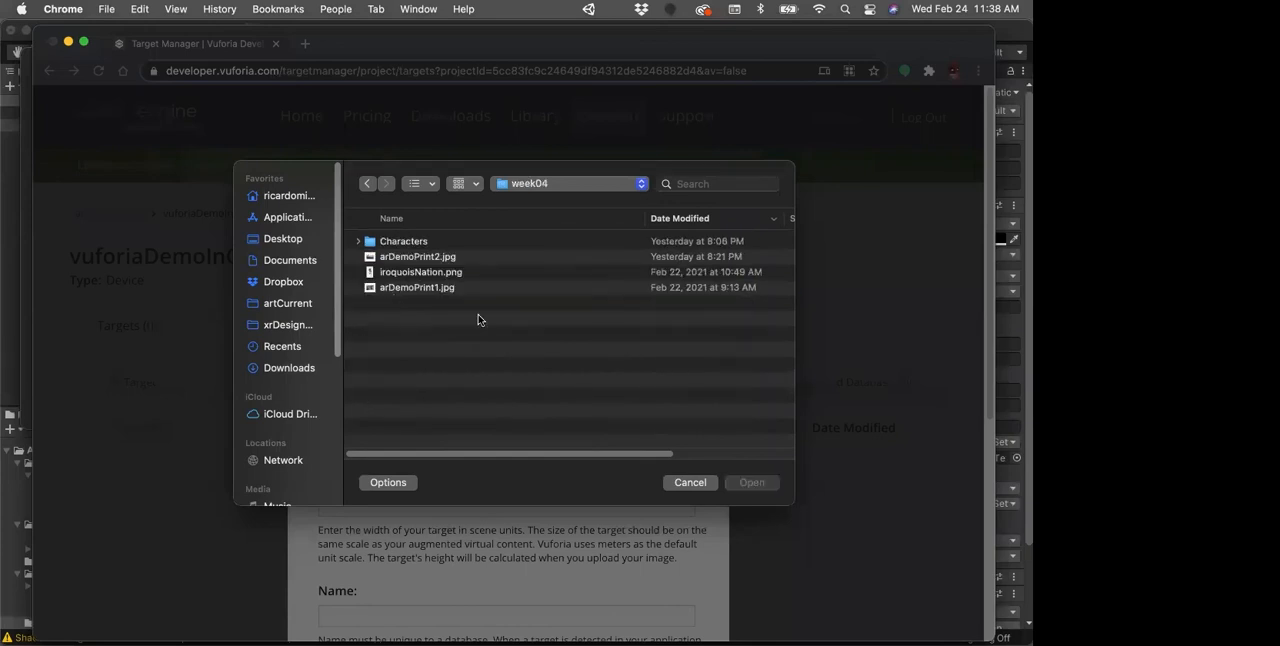
{"action": "left_click", "coordinate": [410, 289]}
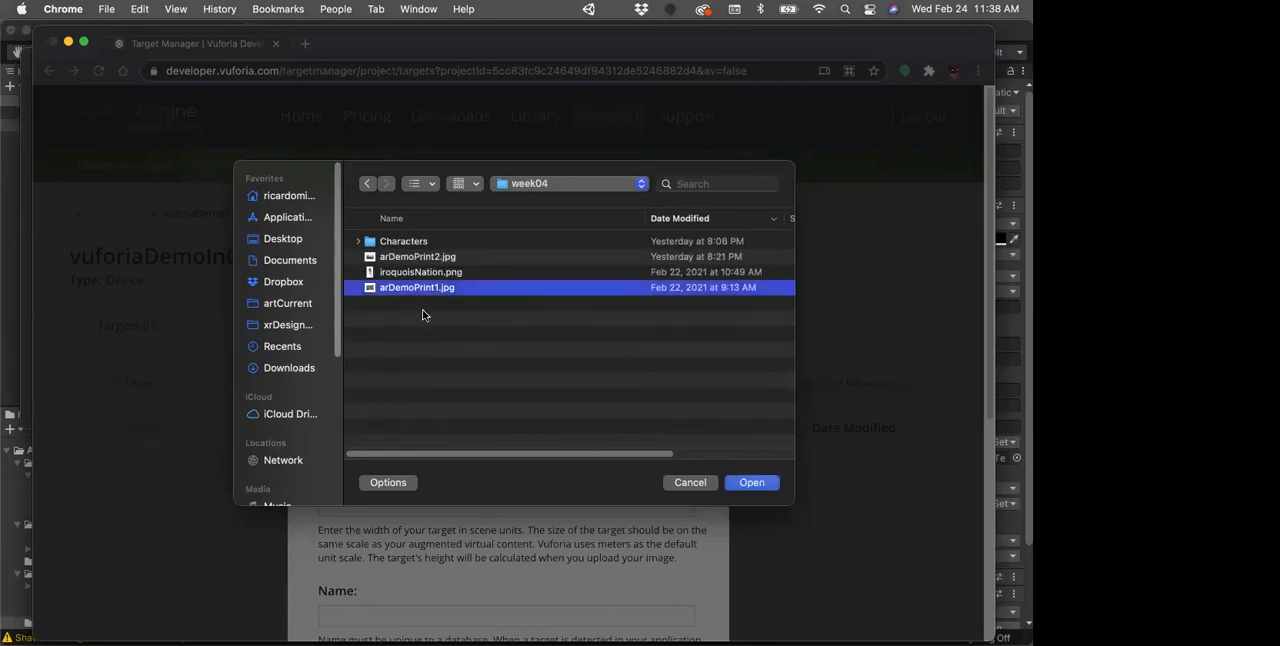
{"action": "left_click", "coordinate": [752, 483]}
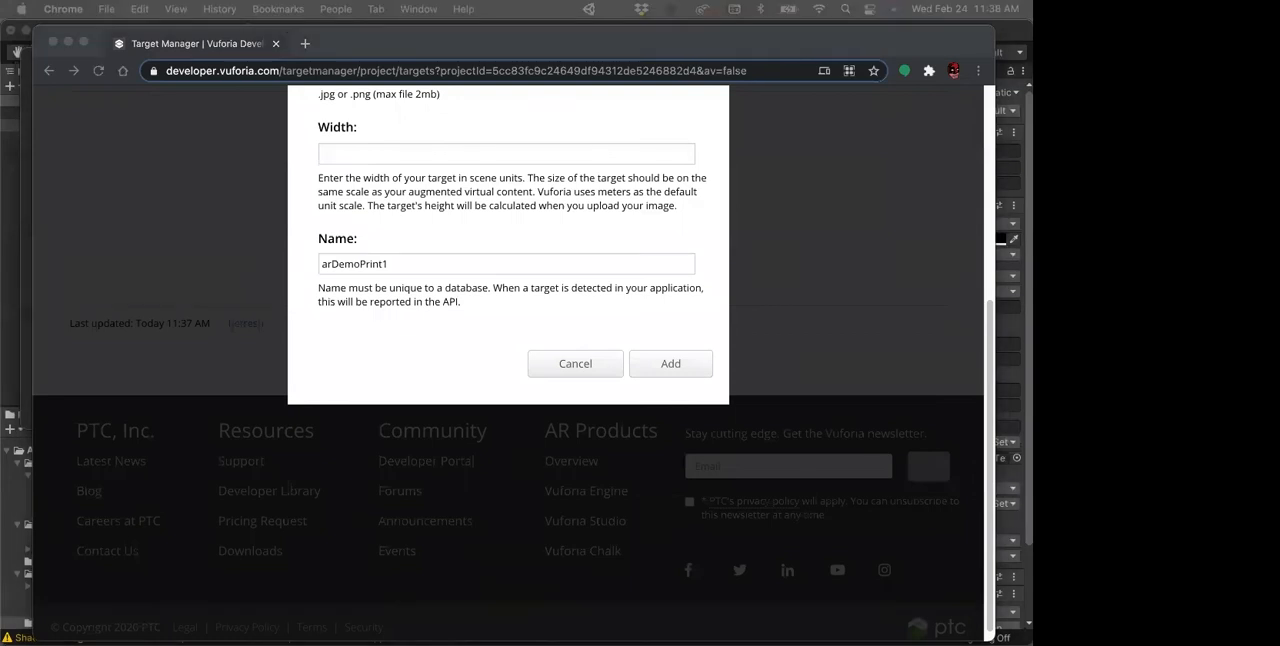
Step: Set the arDemoPrint1 target's width to 0.2413 and add it to the database
{"action": "left_click", "coordinate": [351, 159]}
{"action": "type", "text": "0.2413"}
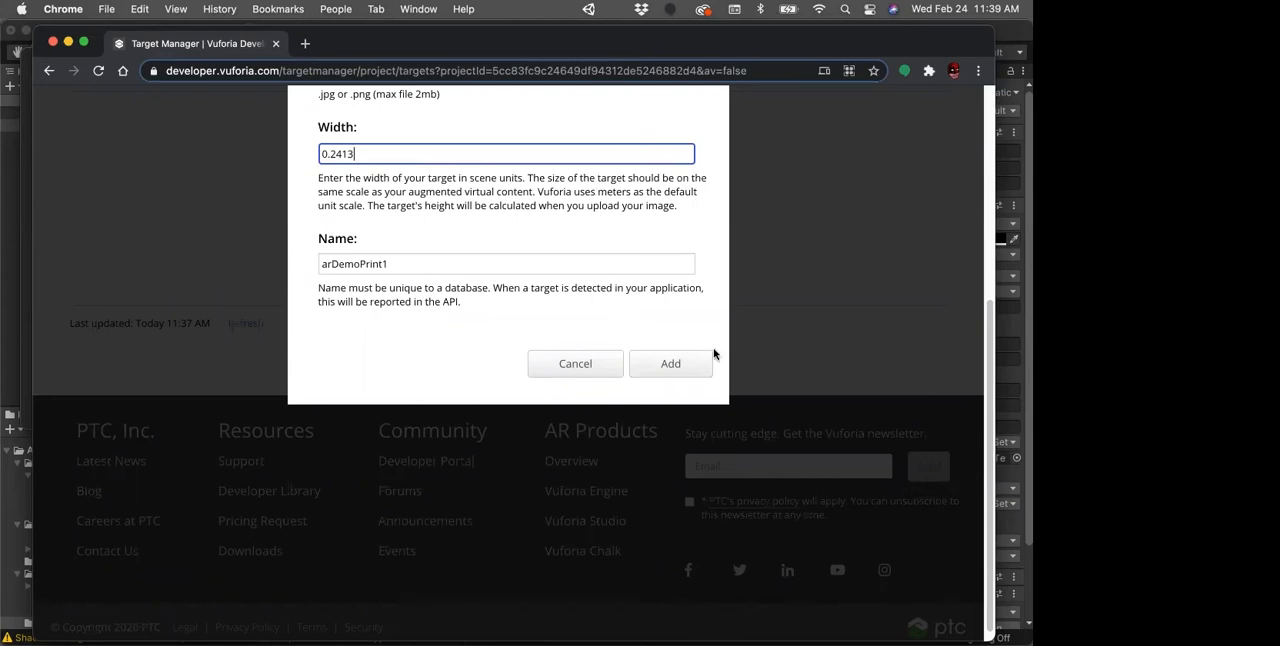
{"action": "left_click", "coordinate": [682, 363]}
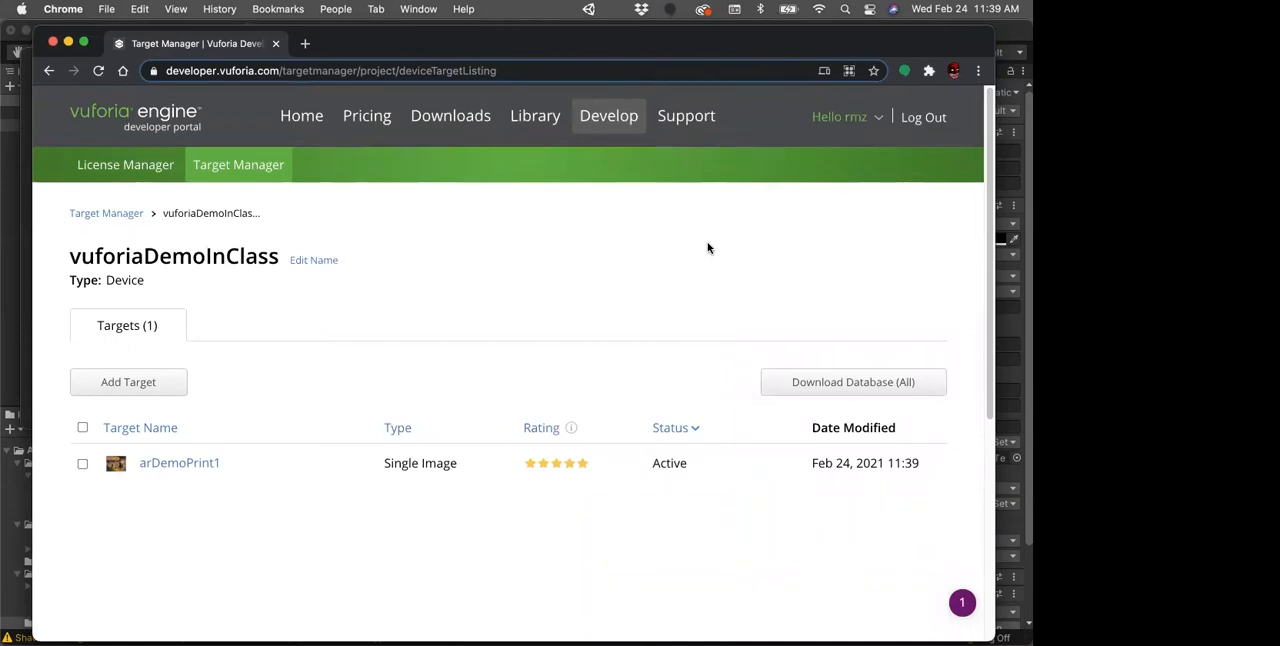
Step: Add a second Single Image target from arDemoPrint2.jpg with a width of 0.2413
{"action": "left_click", "coordinate": [165, 389]}
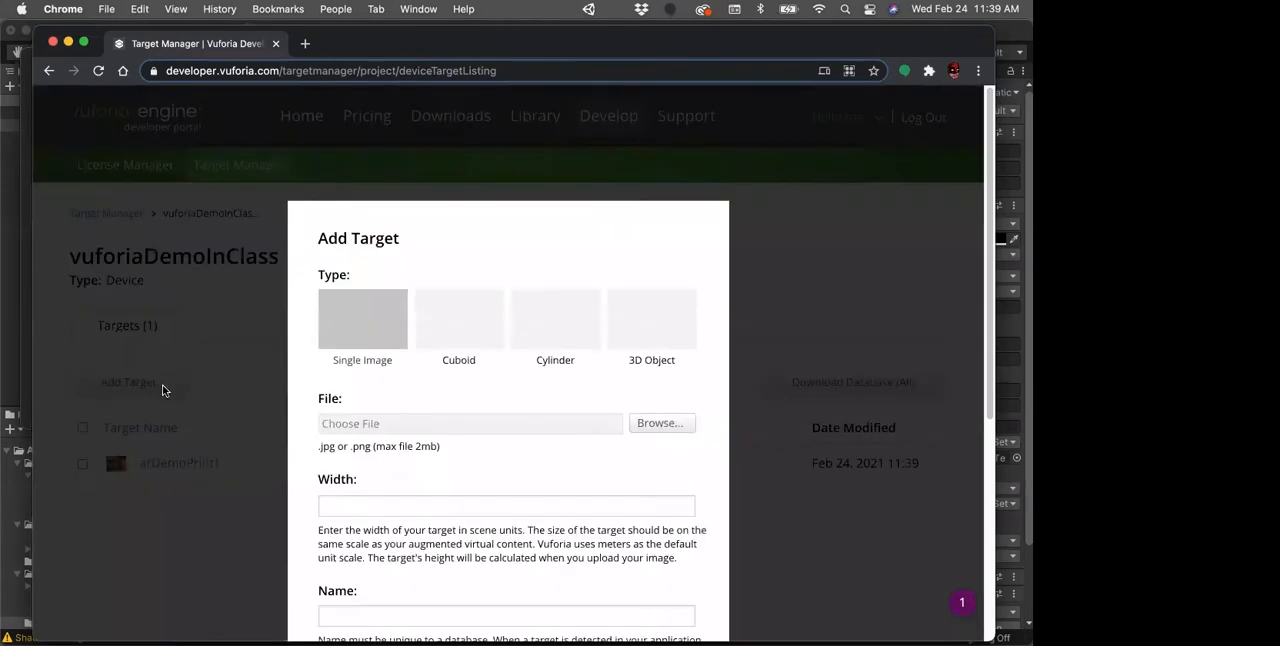
{"action": "left_click", "coordinate": [651, 423]}
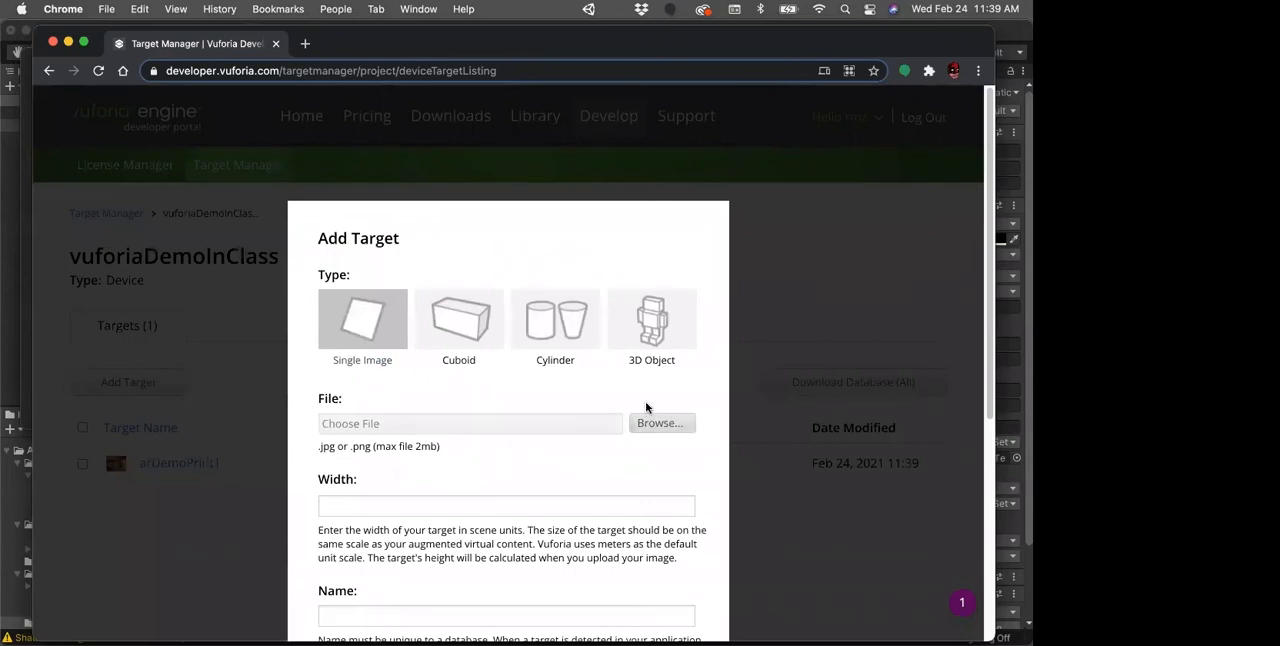
{"action": "left_click", "coordinate": [384, 256]}
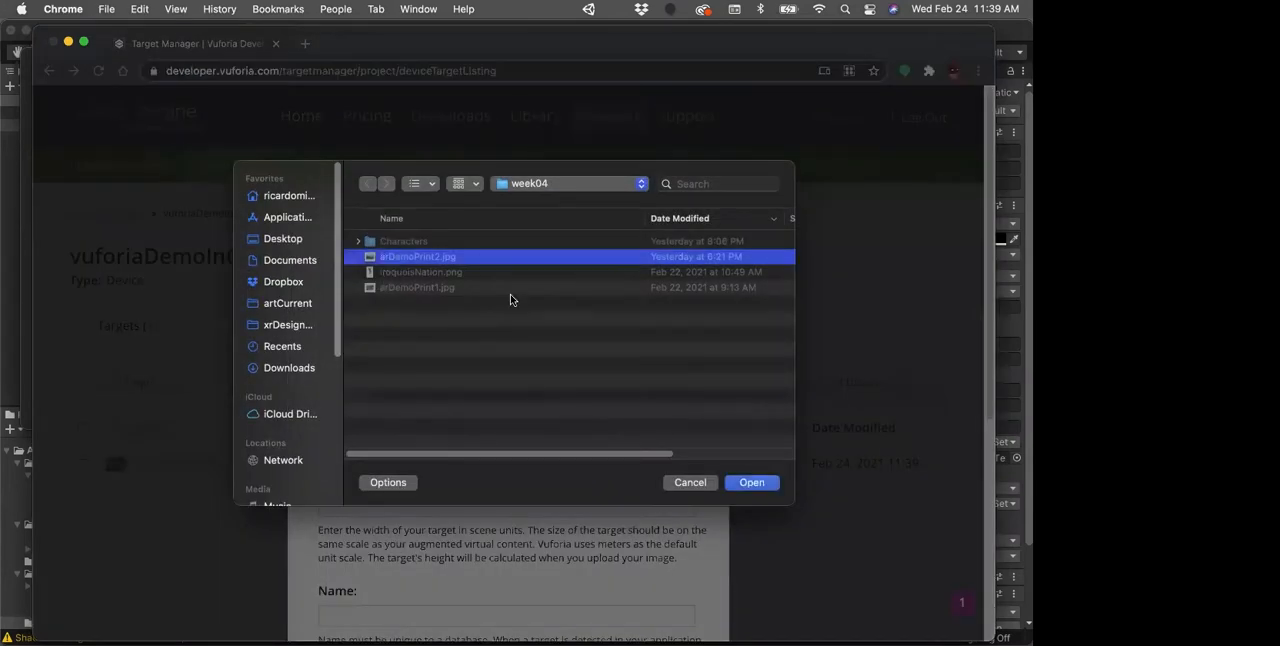
{"action": "left_click", "coordinate": [746, 489]}
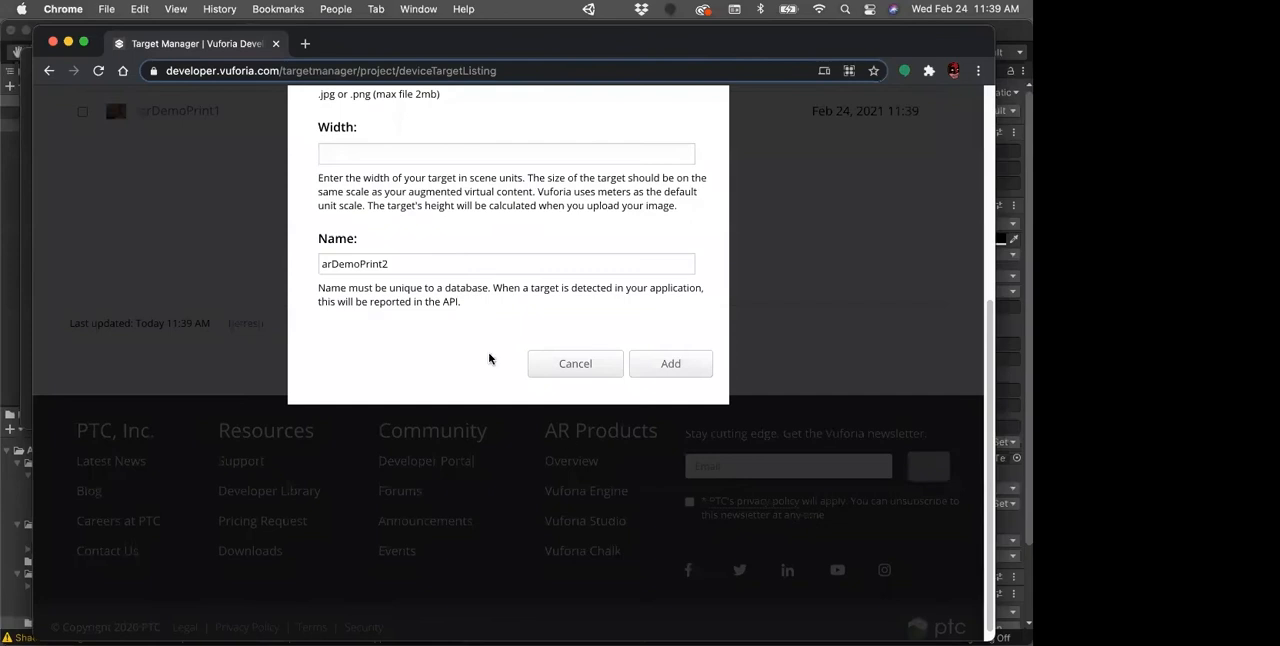
{"action": "left_click", "coordinate": [405, 157]}
{"action": "type", "text": "0.2413"}
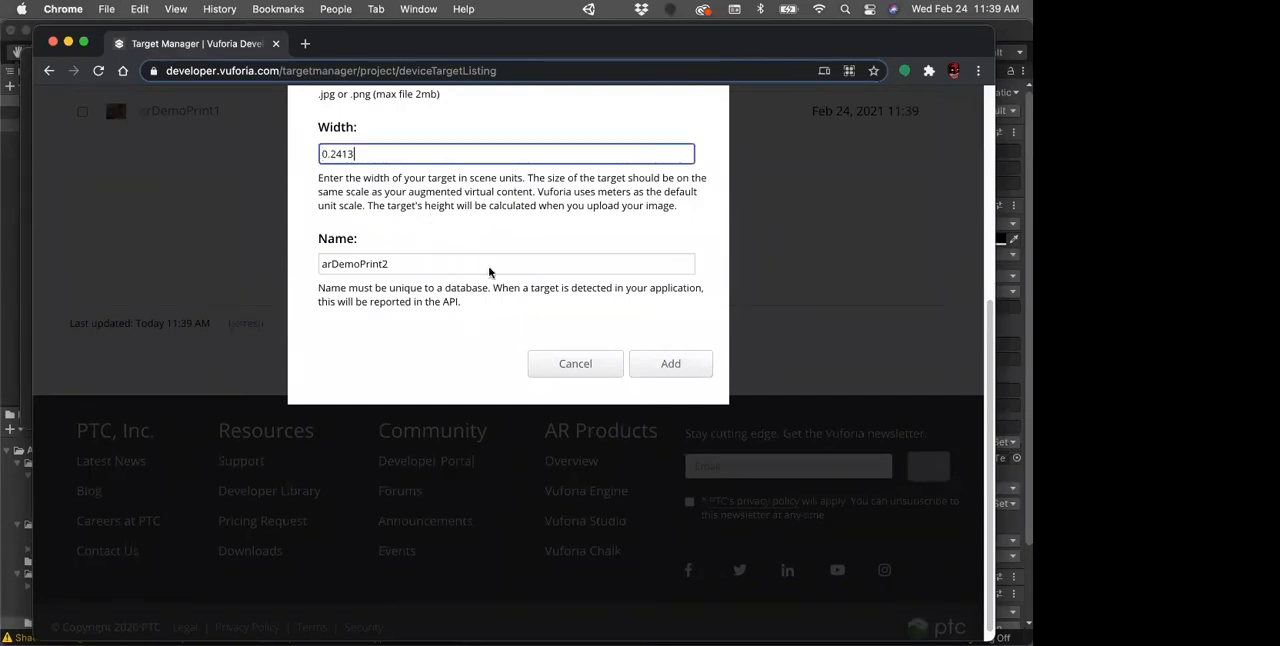
{"action": "left_click", "coordinate": [668, 368]}
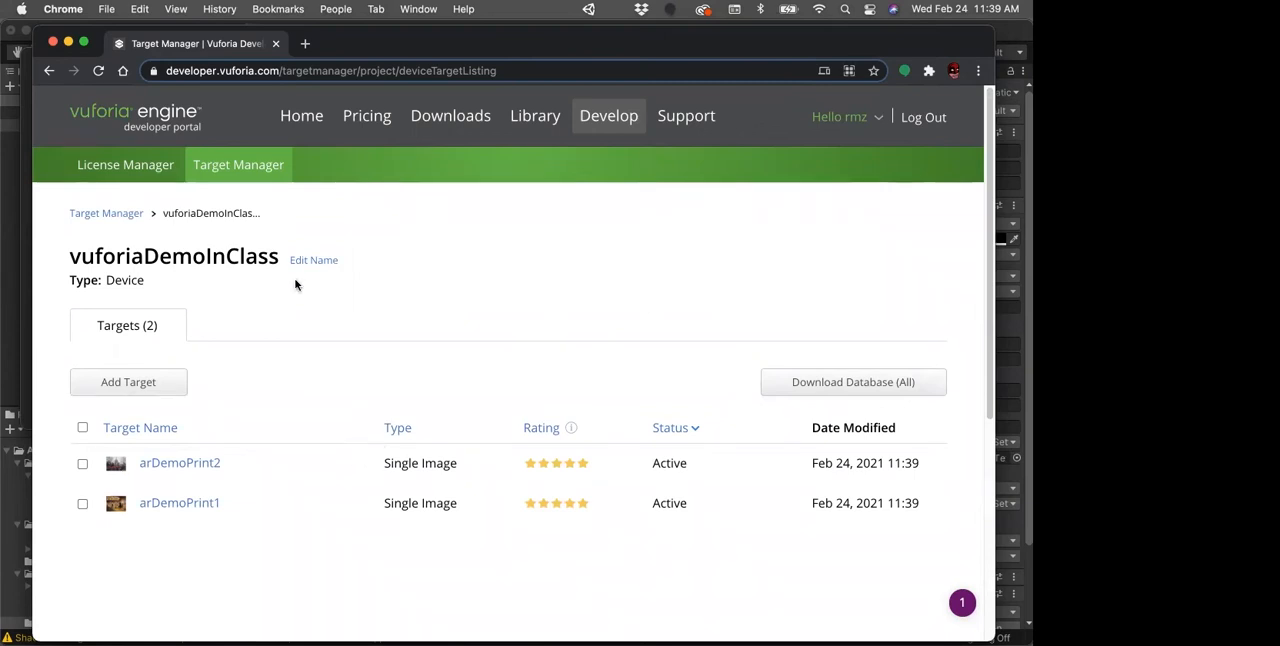
Step: Open the VuforiaDemo2 license in the License Manager and copy its license key
{"action": "left_click", "coordinate": [141, 168]}
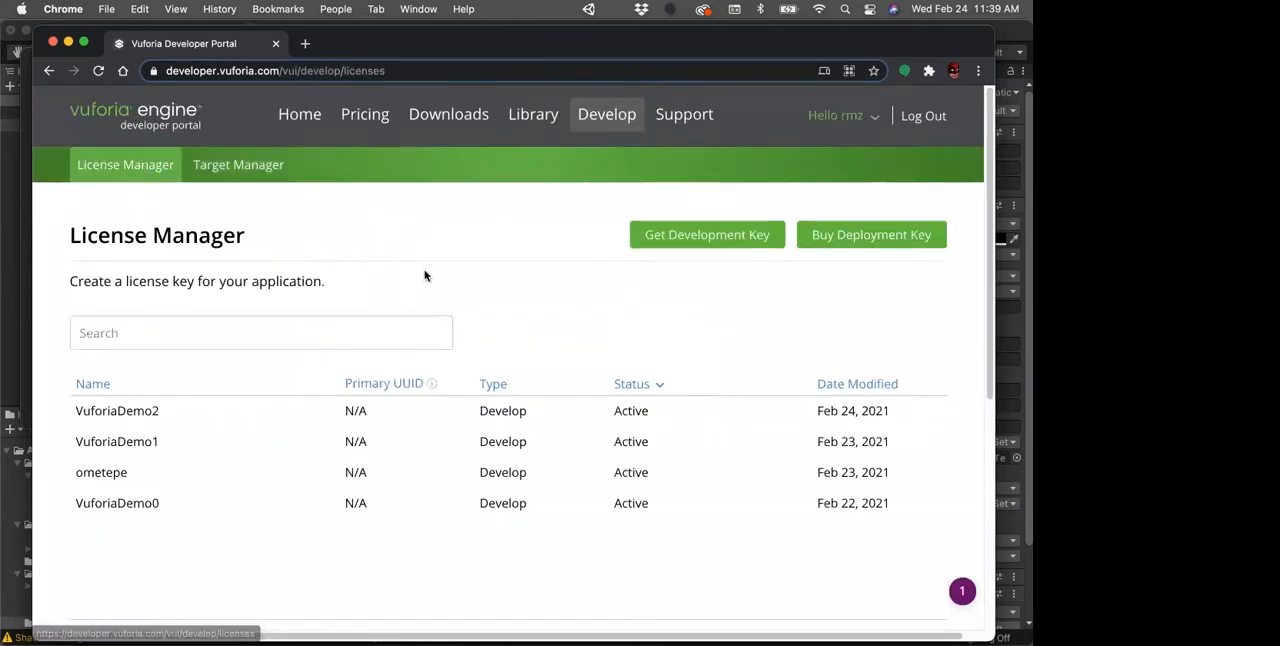
{"action": "left_click", "coordinate": [112, 418]}
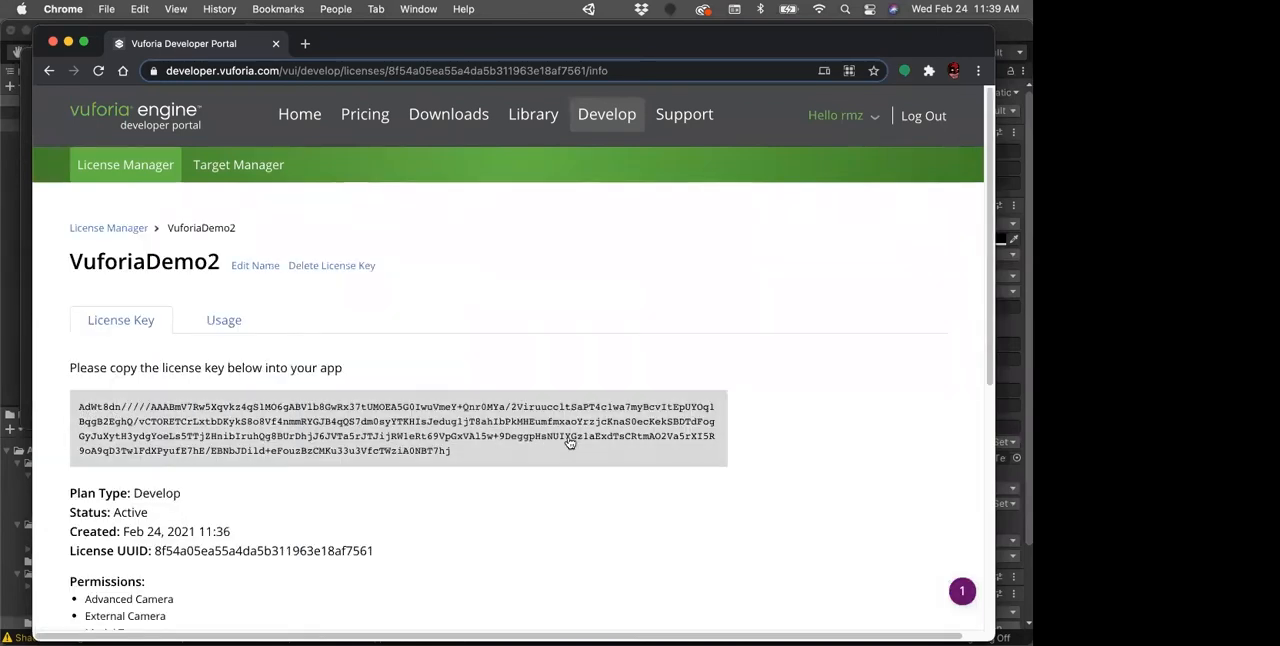
{"action": "left_click", "coordinate": [639, 436]}
Step: Minimize the browser, switch to Unity and save the VuforiaDemo scene
{"action": "left_click", "coordinate": [68, 42]}
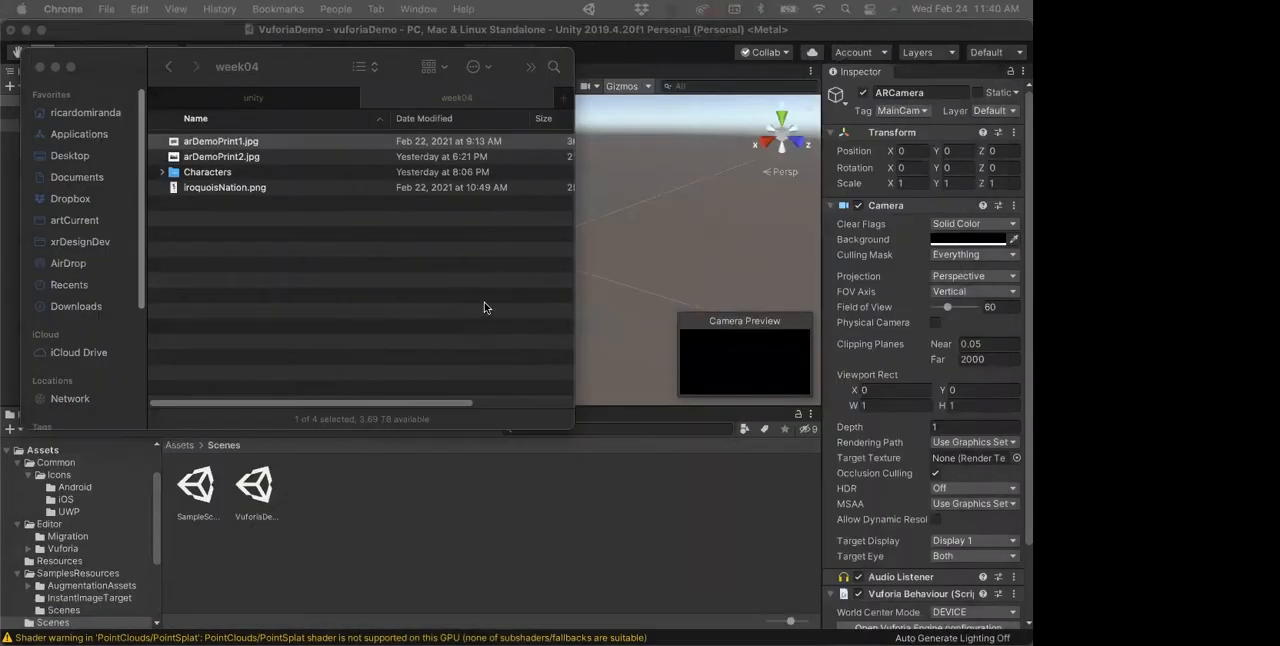
{"action": "left_click", "coordinate": [808, 33]}
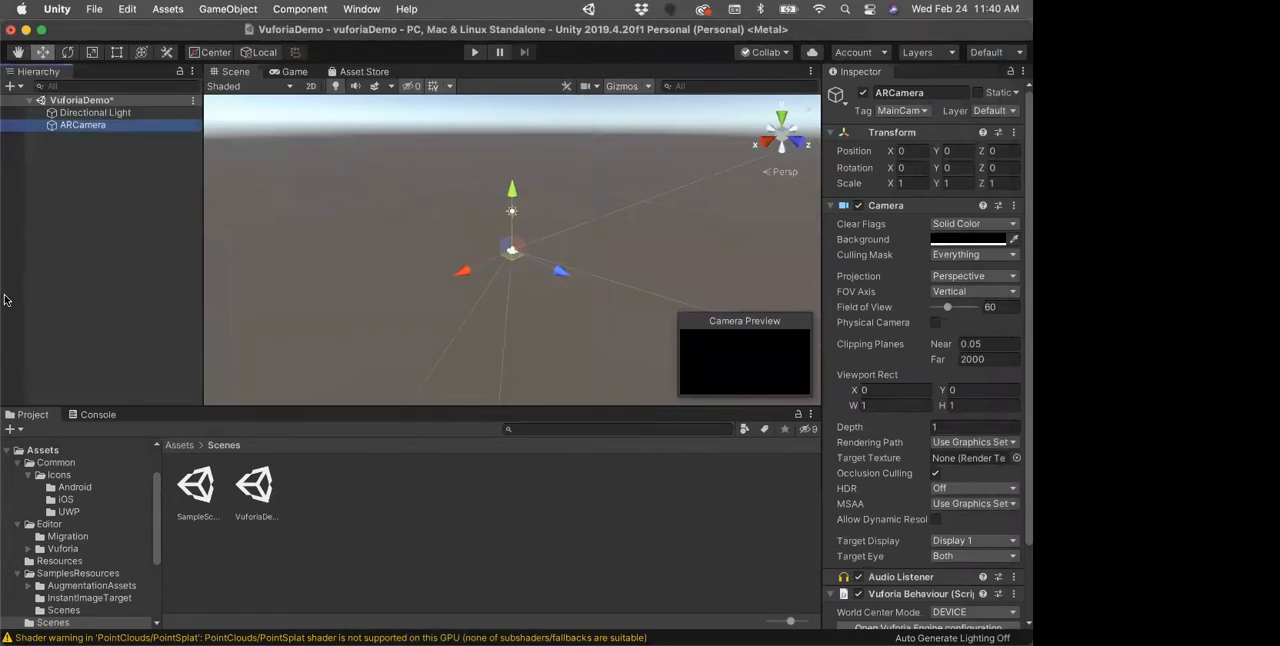
{"action": "mouse_move", "coordinate": [8, 298]}
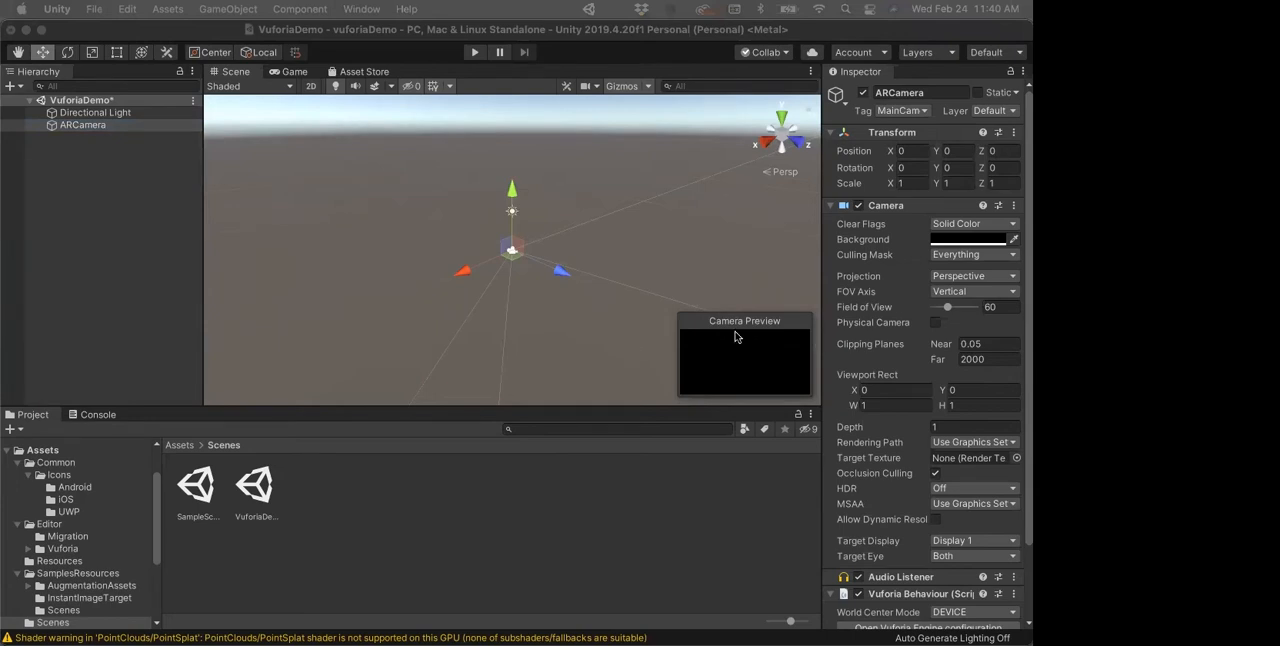
{"action": "left_click", "coordinate": [50, 130]}
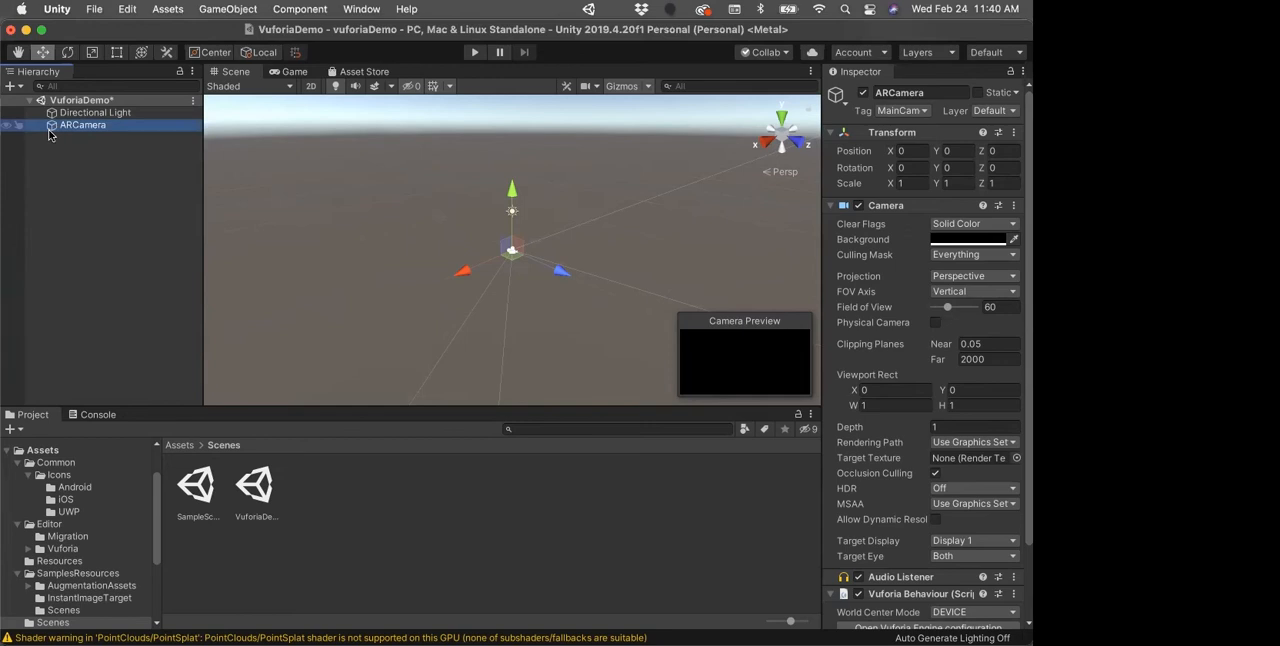
{"action": "left_click", "coordinate": [72, 176]}
{"action": "key", "text": "super+s"}
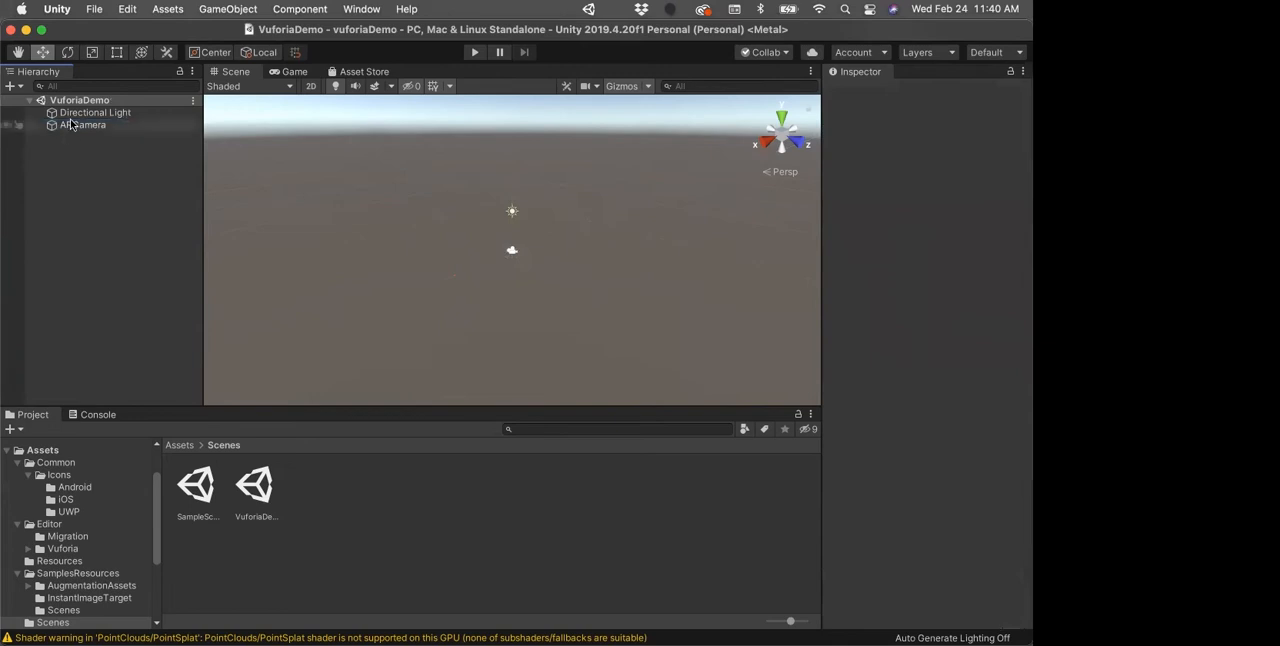
Step: Select ARCamera and collapse its Transform and Camera components to expose the Vuforia Behaviour settings
{"action": "left_click", "coordinate": [72, 124]}
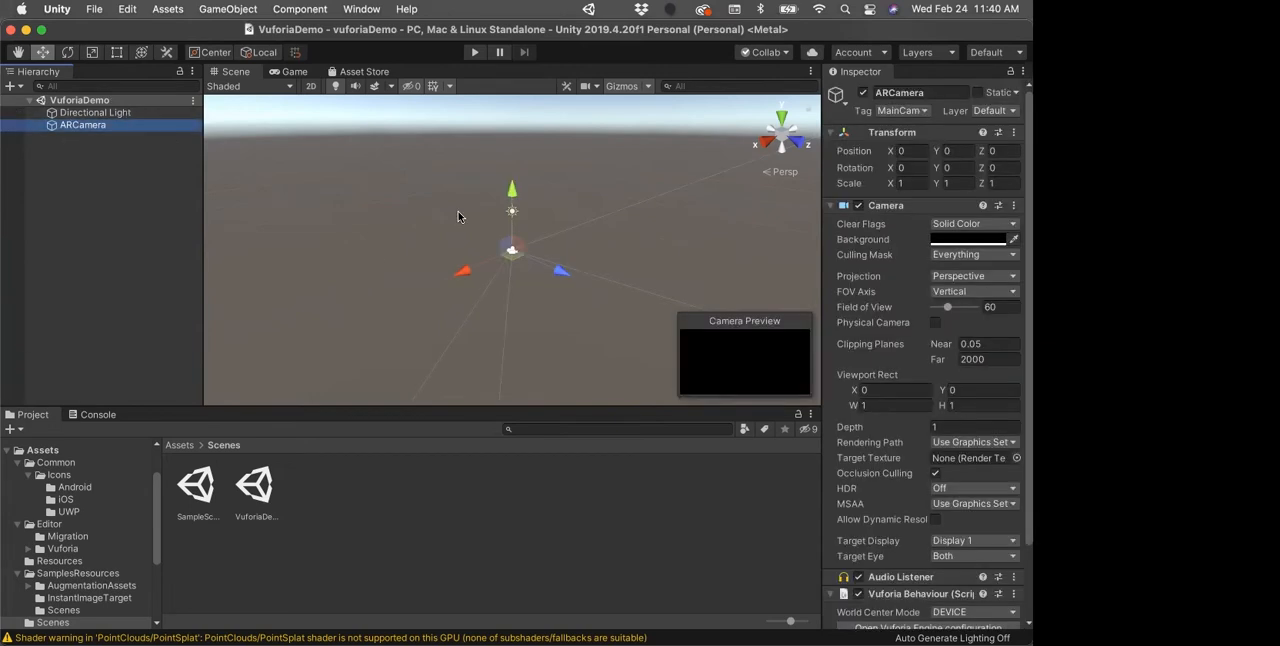
{"action": "scroll", "coordinate": [968, 330], "scroll_direction": "down", "scroll_amount": 3}
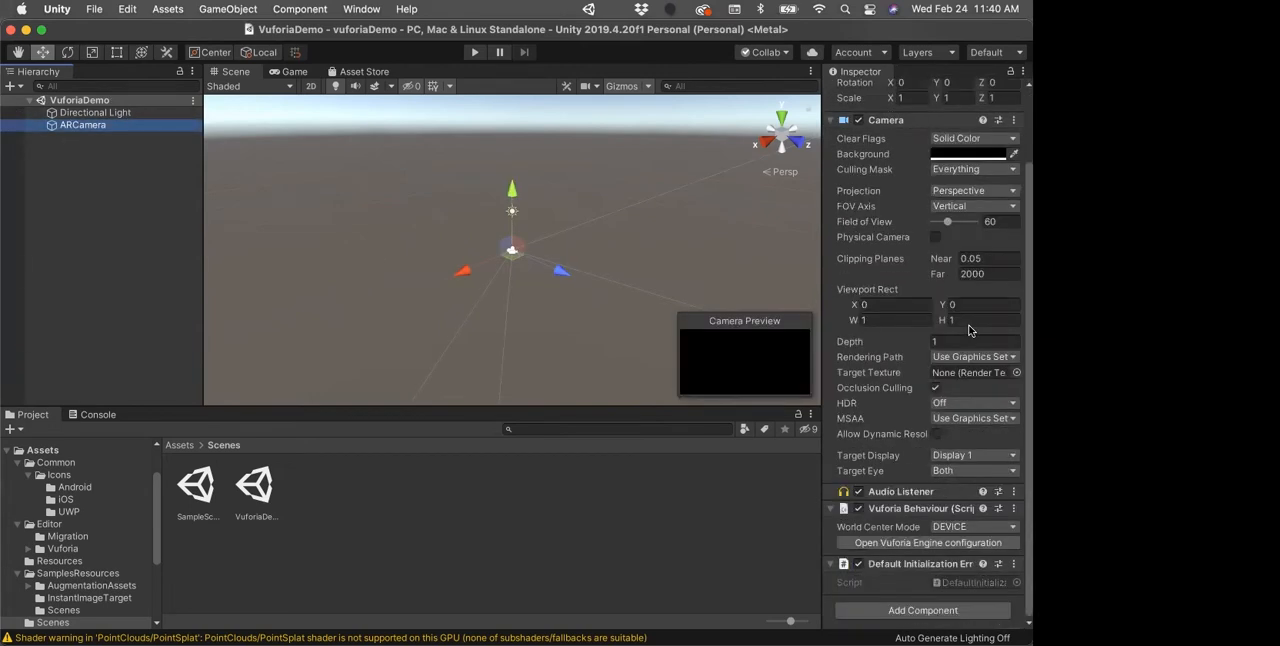
{"action": "scroll", "coordinate": [894, 164], "scroll_direction": "up", "scroll_amount": 3}
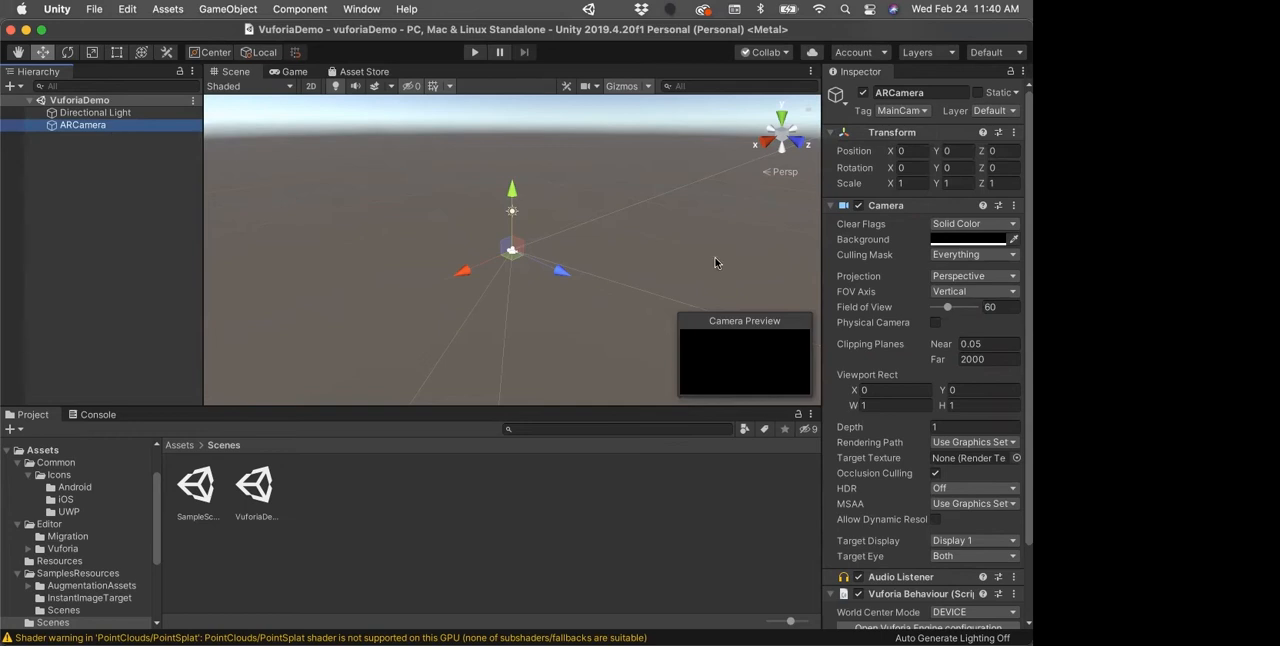
{"action": "left_click", "coordinate": [829, 133]}
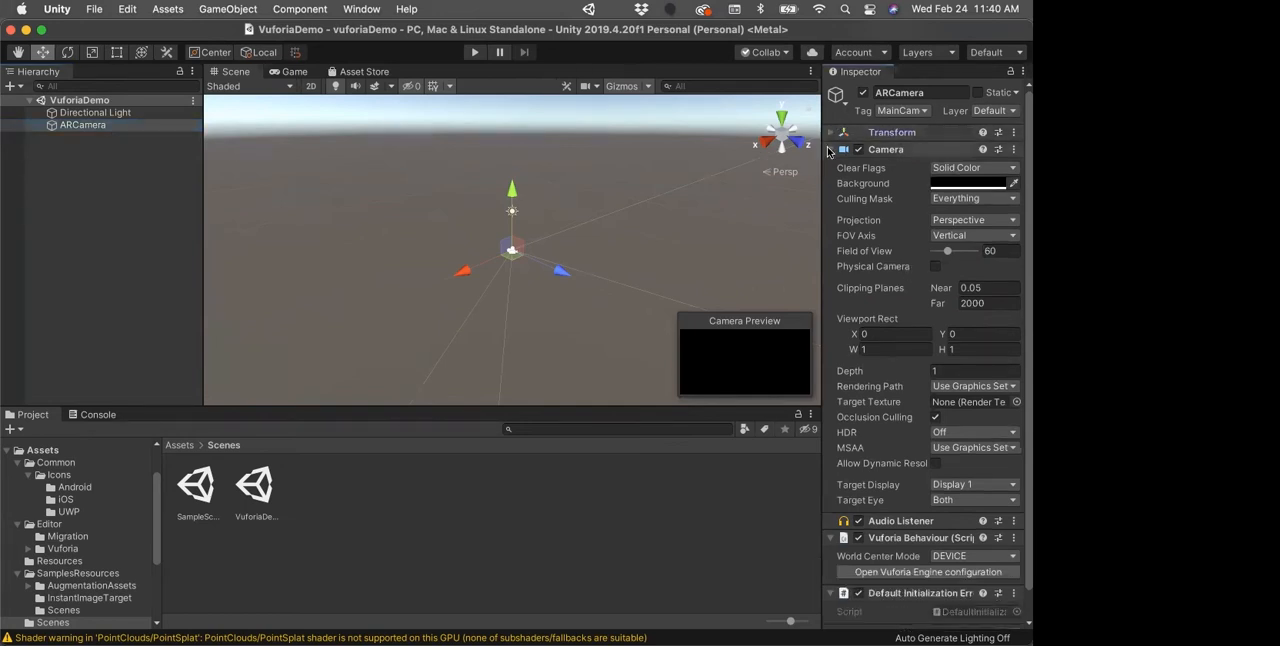
{"action": "left_click", "coordinate": [829, 149]}
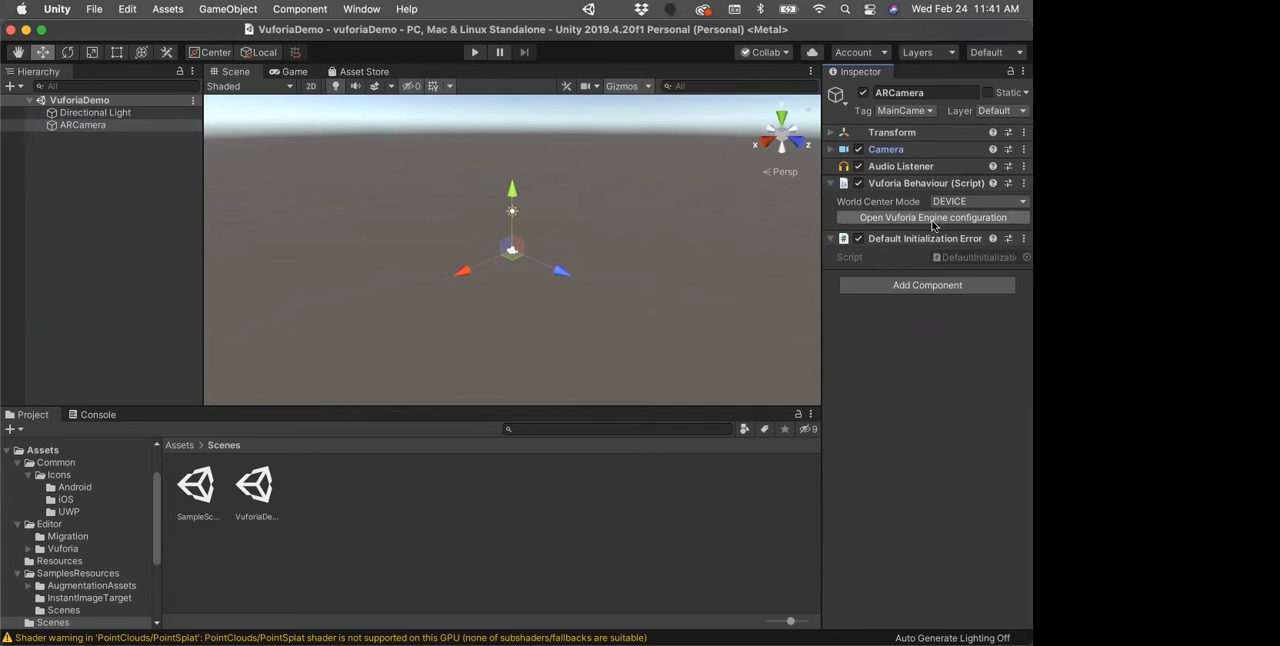
Step: Locate the VuforiaConfiguration asset in Assets/Resources and view its settings
{"action": "left_click", "coordinate": [181, 446]}
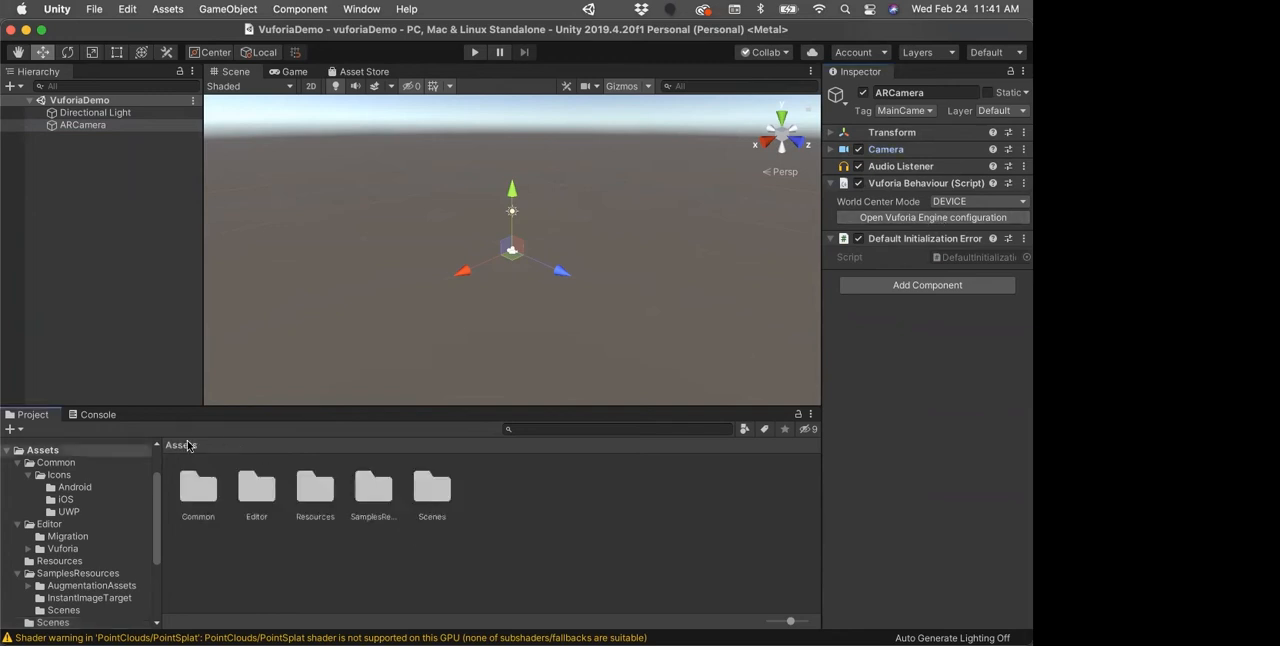
{"action": "double_click", "coordinate": [315, 489]}
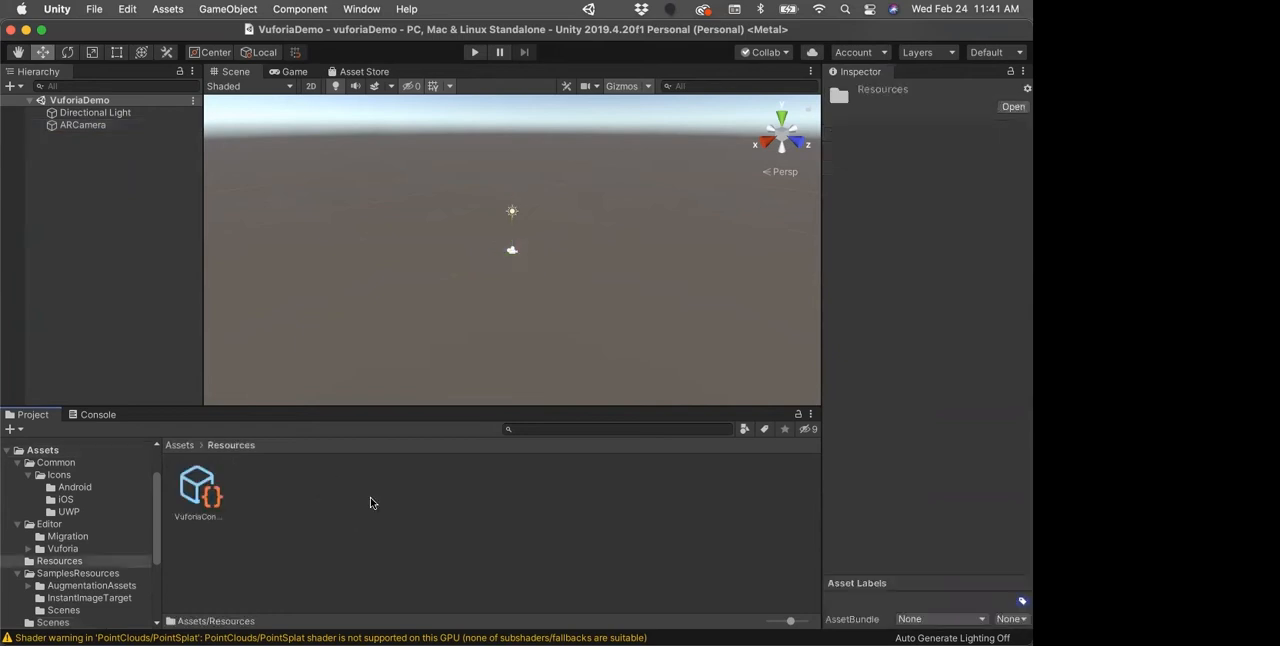
{"action": "left_click", "coordinate": [198, 488]}
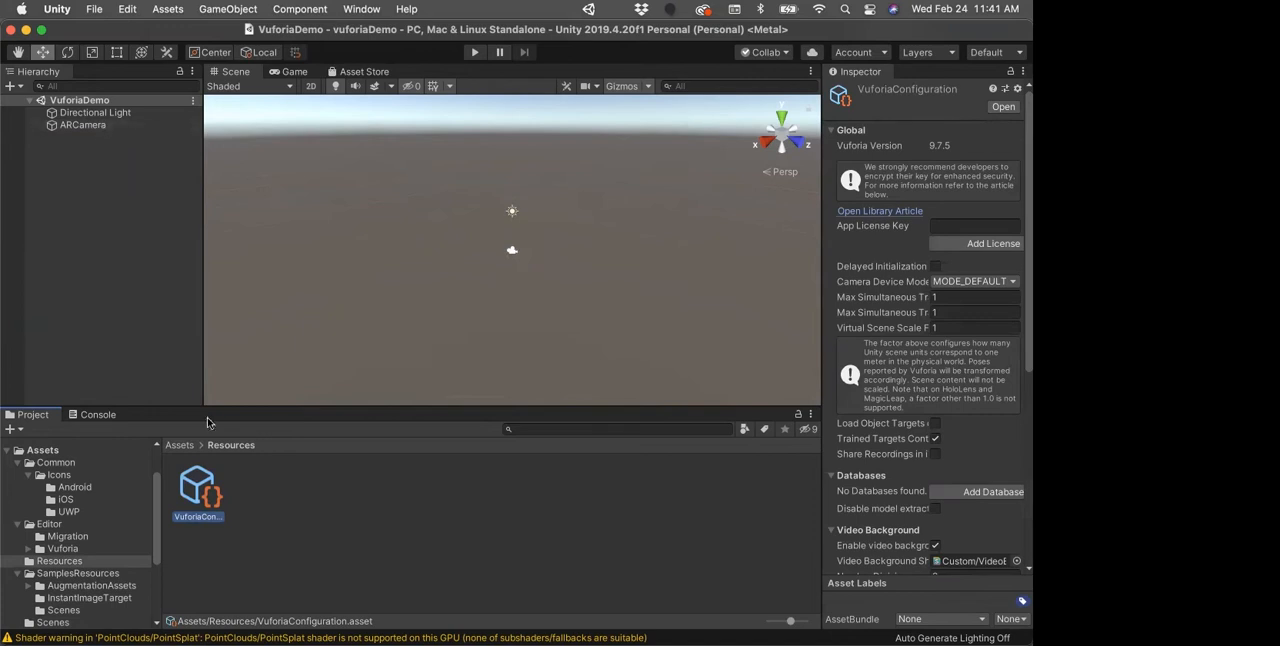
Step: Open the Vuforia Engine configuration from ARCamera and paste the copied license key as the App License Key
{"action": "left_click", "coordinate": [88, 126]}
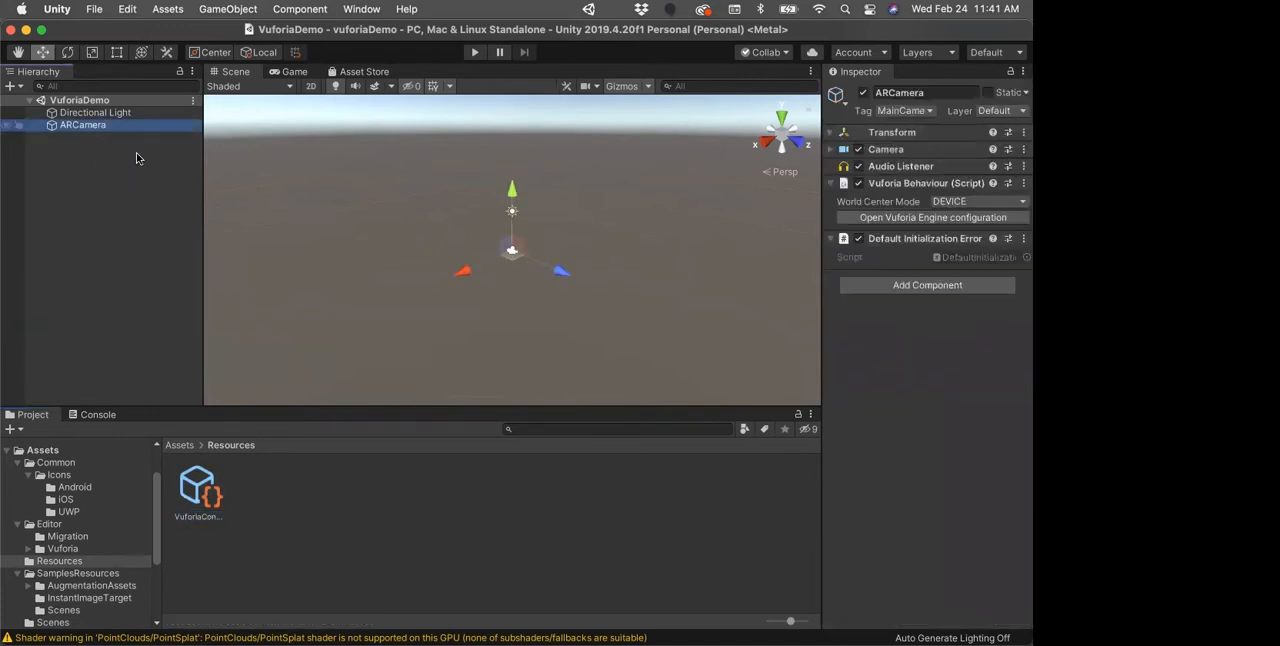
{"action": "left_click", "coordinate": [912, 218]}
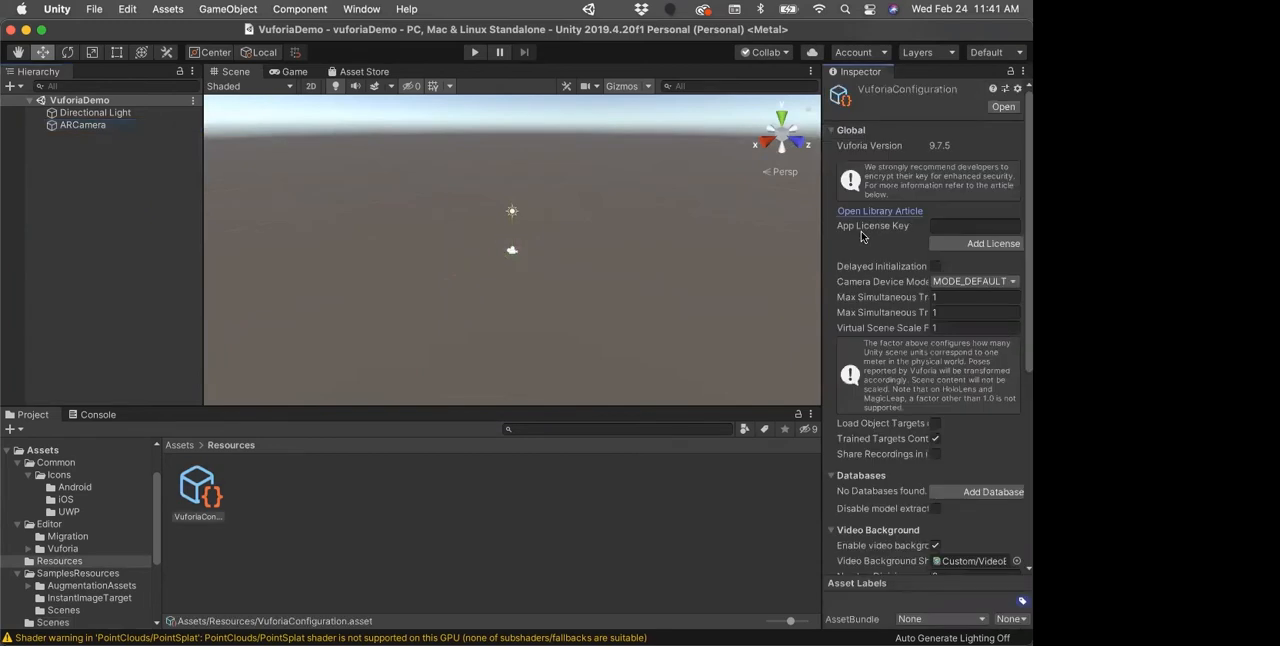
{"action": "left_click", "coordinate": [962, 227]}
{"action": "key", "text": "super+v"}
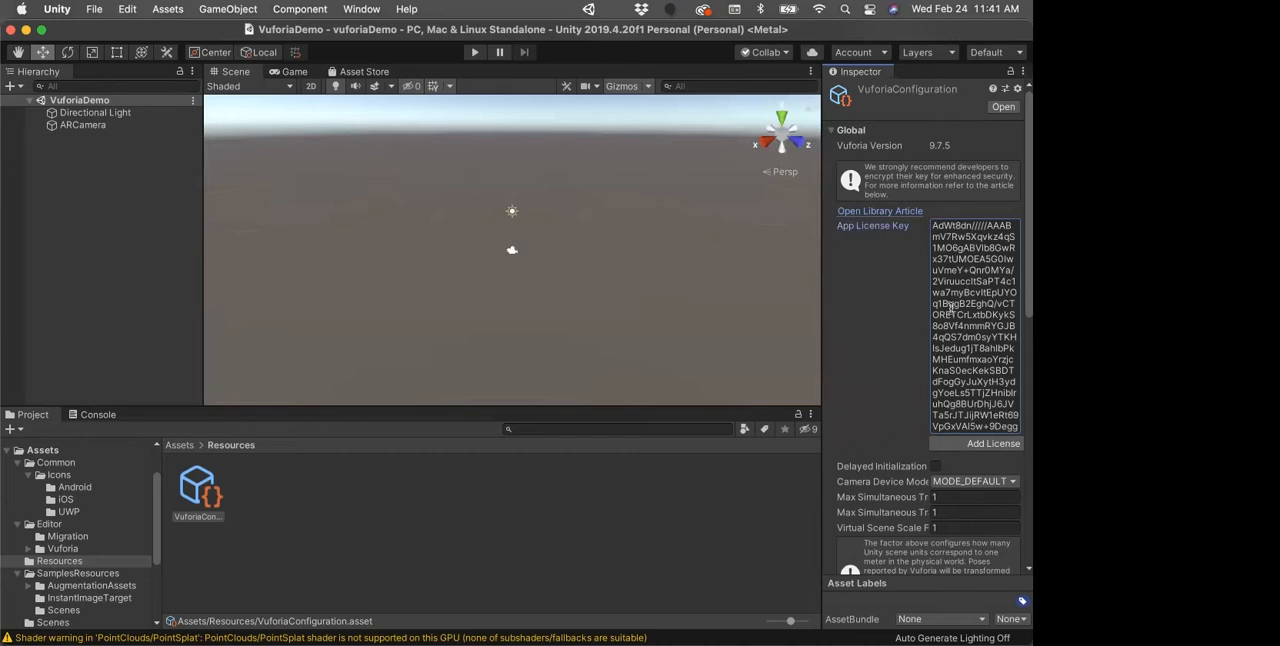
{"action": "scroll", "coordinate": [879, 349], "scroll_direction": "down", "scroll_amount": 3}
{"action": "scroll", "coordinate": [879, 330], "scroll_direction": "down", "scroll_amount": 2}
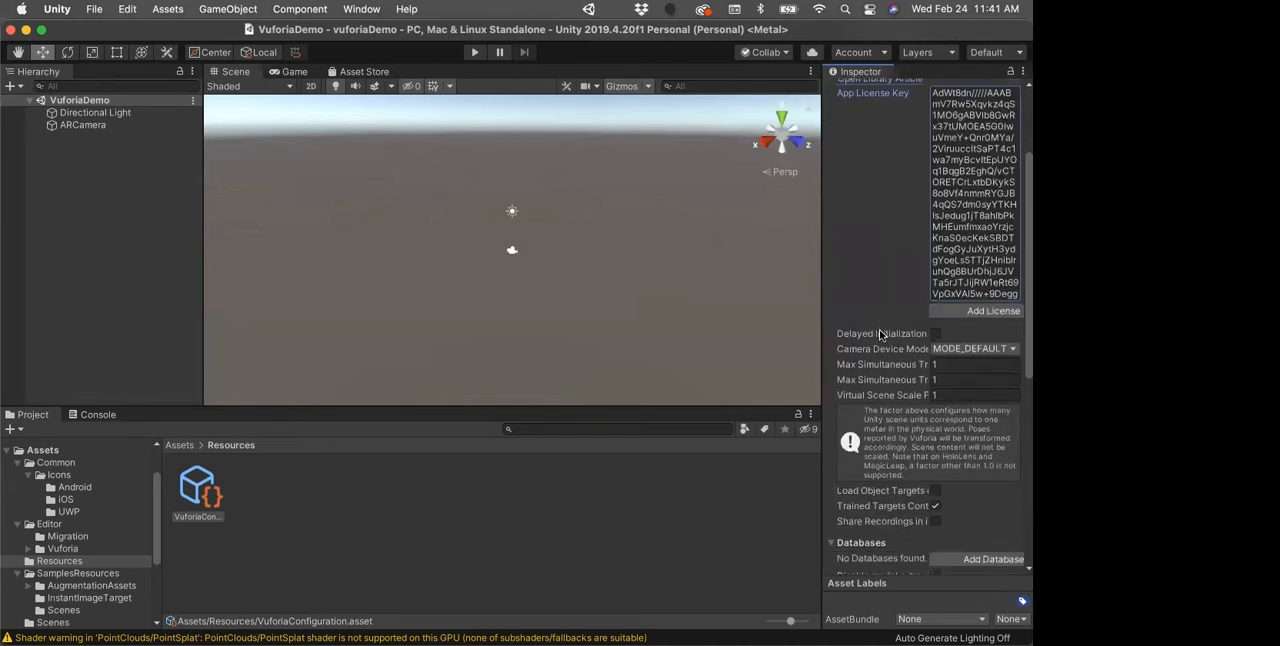
{"action": "scroll", "coordinate": [893, 345], "scroll_direction": "down", "scroll_amount": 2}
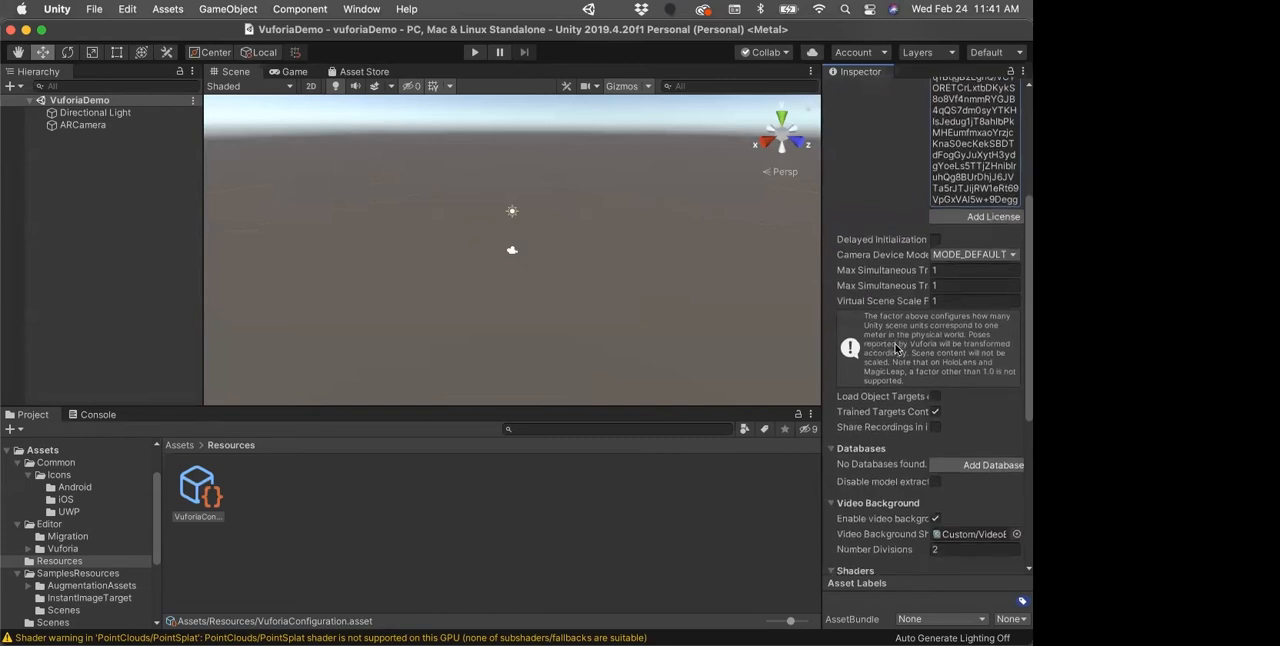
{"action": "scroll", "coordinate": [893, 343], "scroll_direction": "down", "scroll_amount": 5}
{"action": "scroll", "coordinate": [904, 335], "scroll_direction": "up", "scroll_amount": 12}
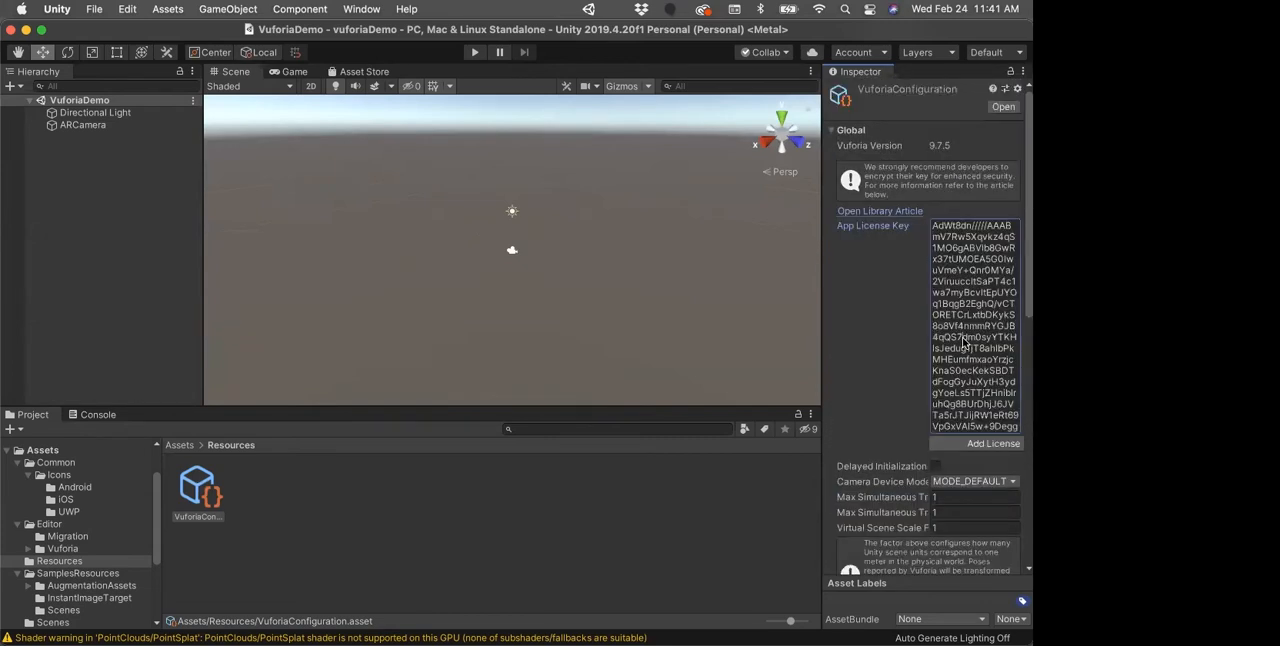
{"action": "key", "text": "Tab"}
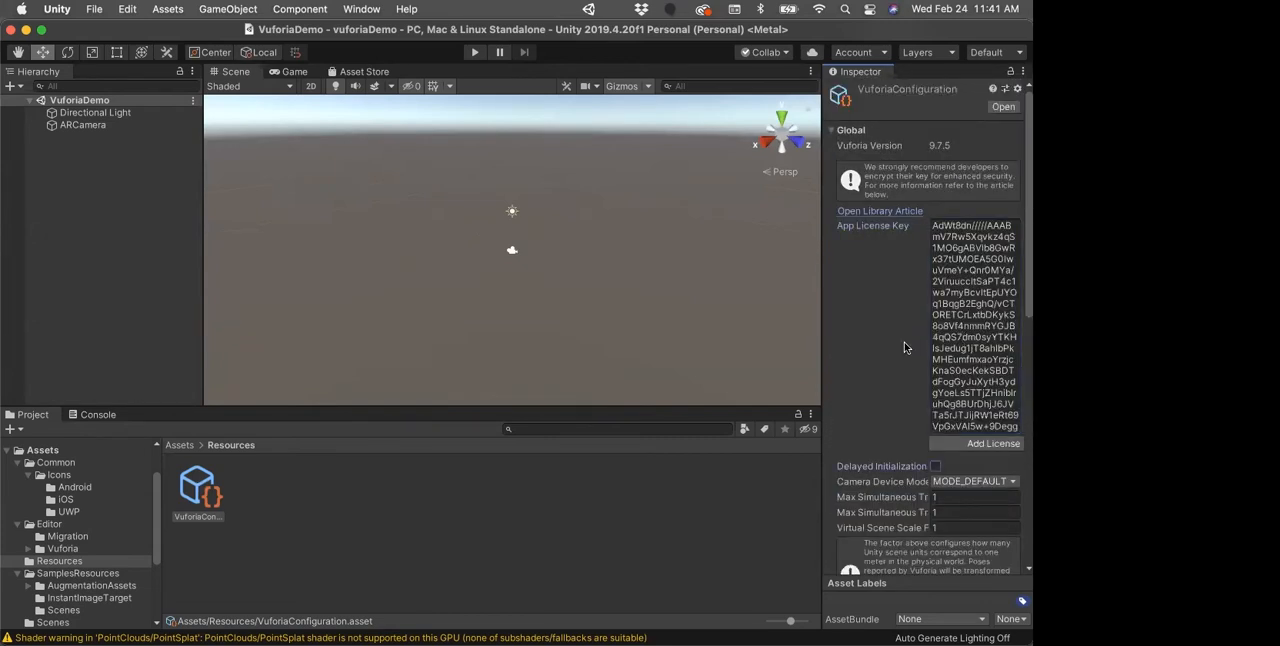
Step: Start adding a database from the Vuforia configuration, and download vuforiaDemoInClass with all targets for the Unity Editor in the Target Manager
{"action": "scroll", "coordinate": [904, 348], "scroll_direction": "down", "scroll_amount": 4}
{"action": "scroll", "coordinate": [945, 430], "scroll_direction": "down", "scroll_amount": 1}
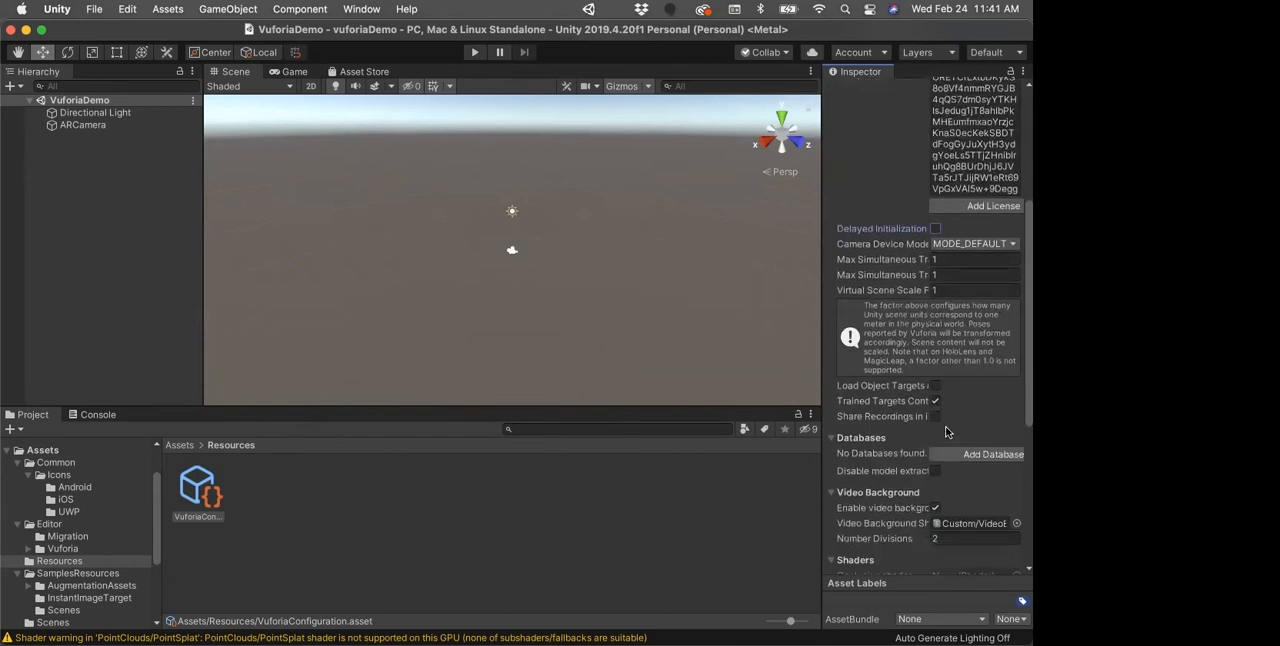
{"action": "scroll", "coordinate": [873, 446], "scroll_direction": "down", "scroll_amount": 1}
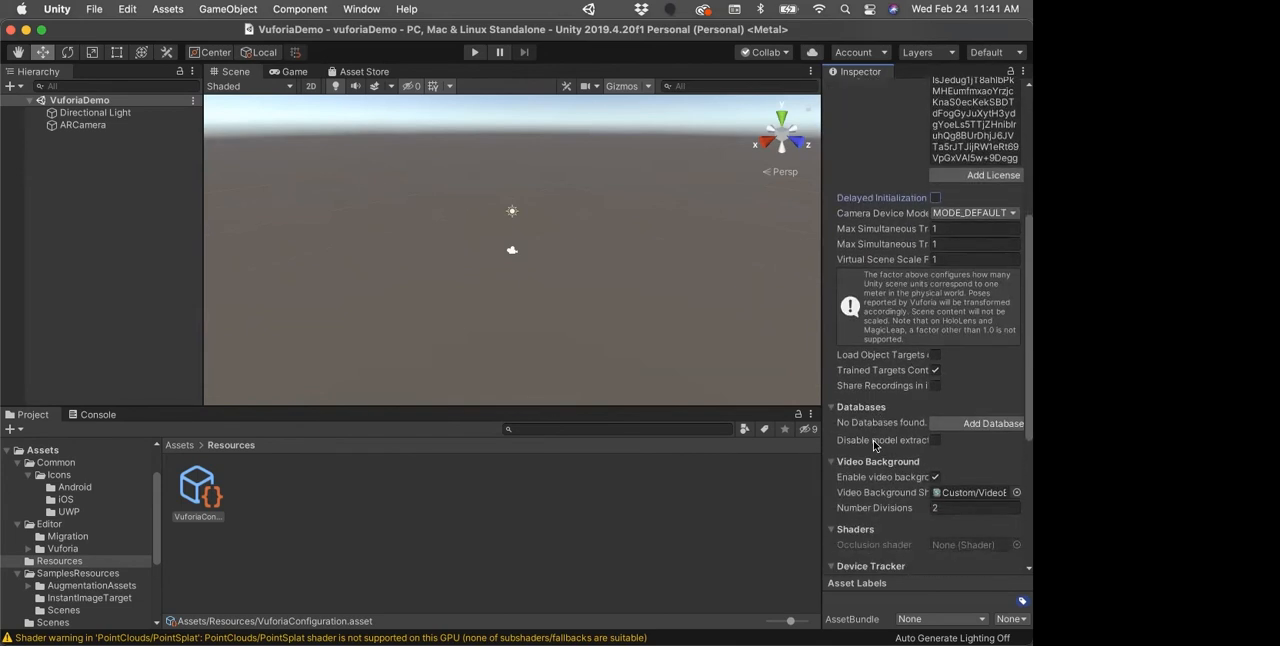
{"action": "left_click", "coordinate": [988, 424]}
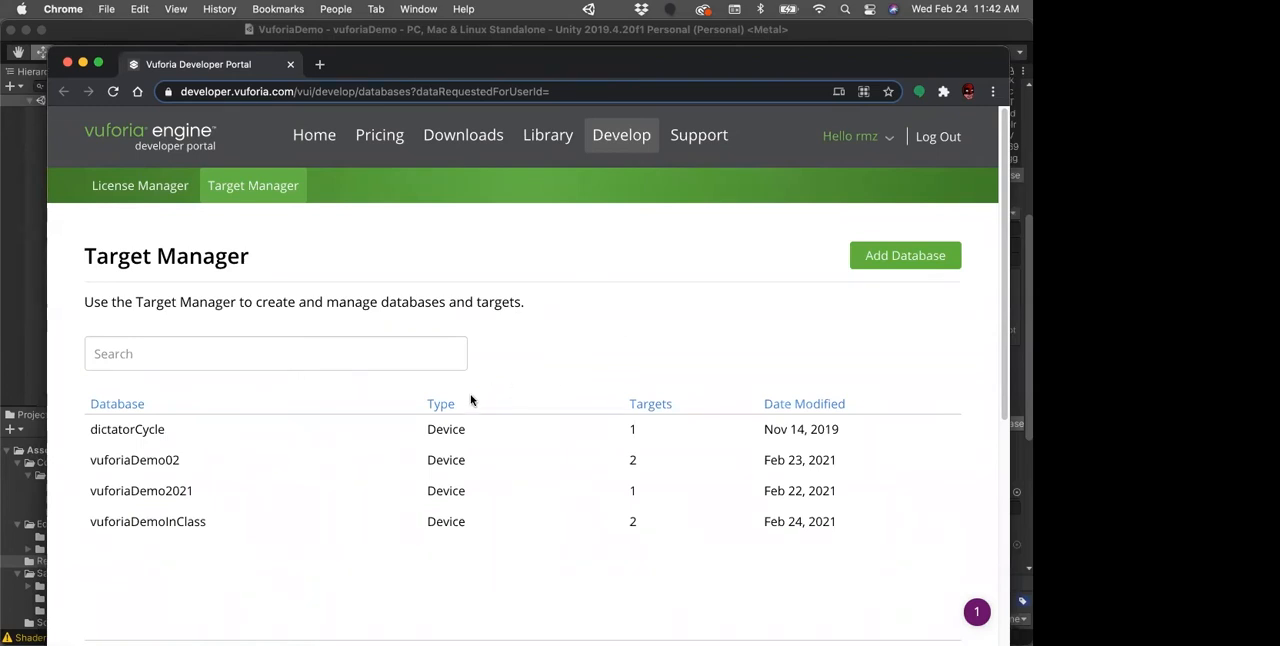
{"action": "left_click", "coordinate": [170, 522]}
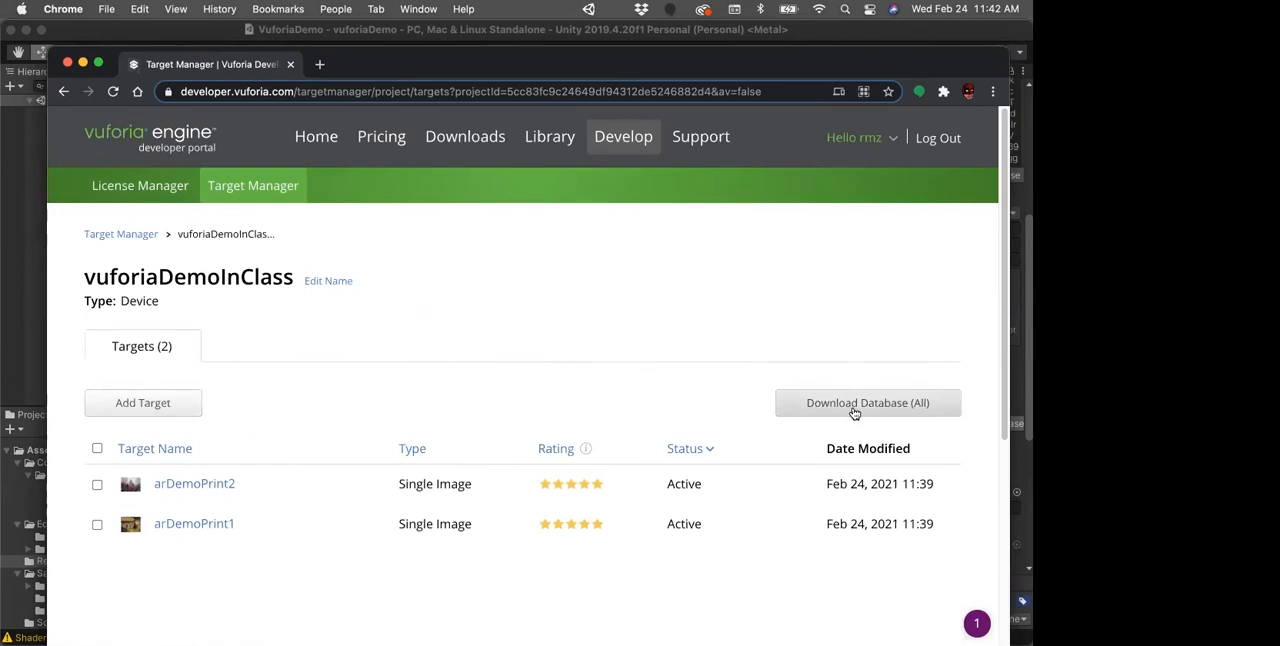
{"action": "left_click", "coordinate": [854, 410]}
{"action": "left_click", "coordinate": [348, 432]}
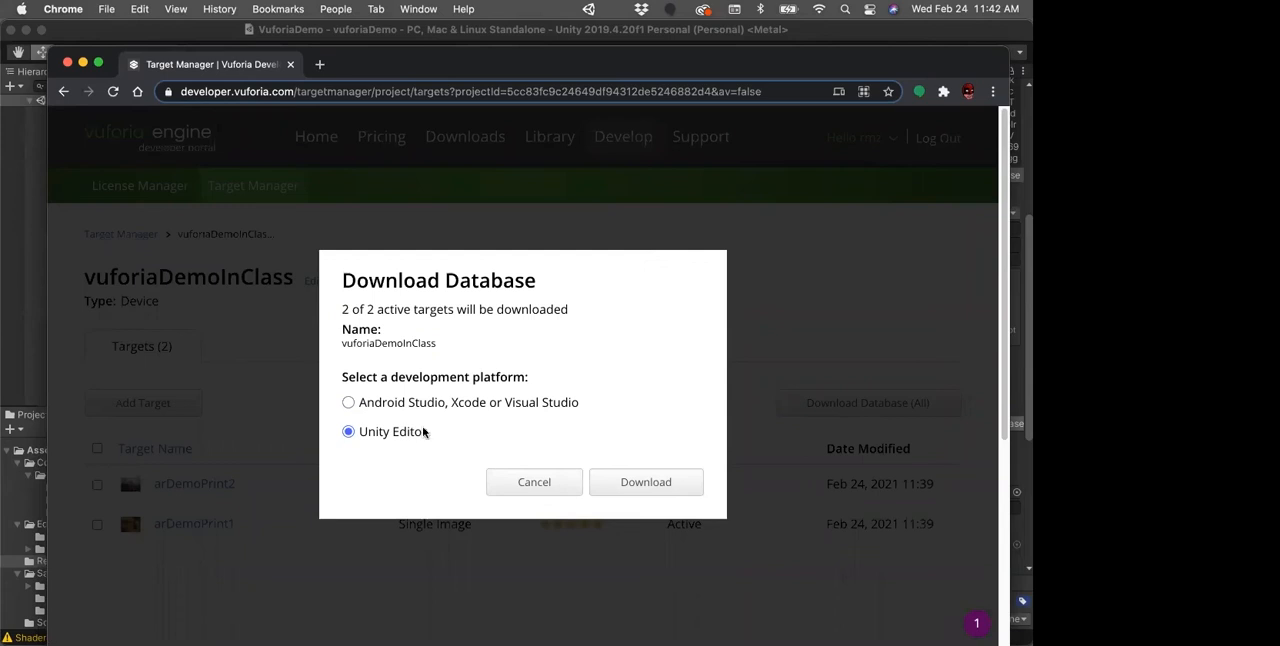
{"action": "left_click", "coordinate": [600, 481]}
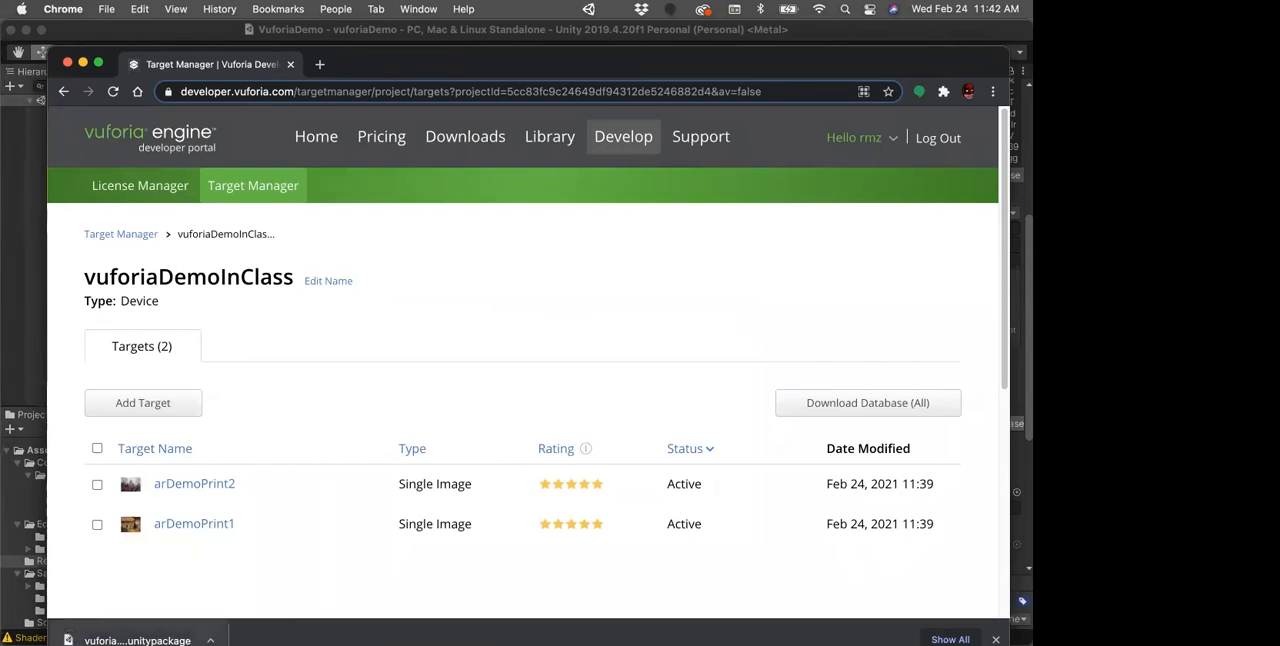
Step: Open the downloaded vuforiaDemoInClass package and import all its files into the Unity project
{"action": "left_click", "coordinate": [210, 640]}
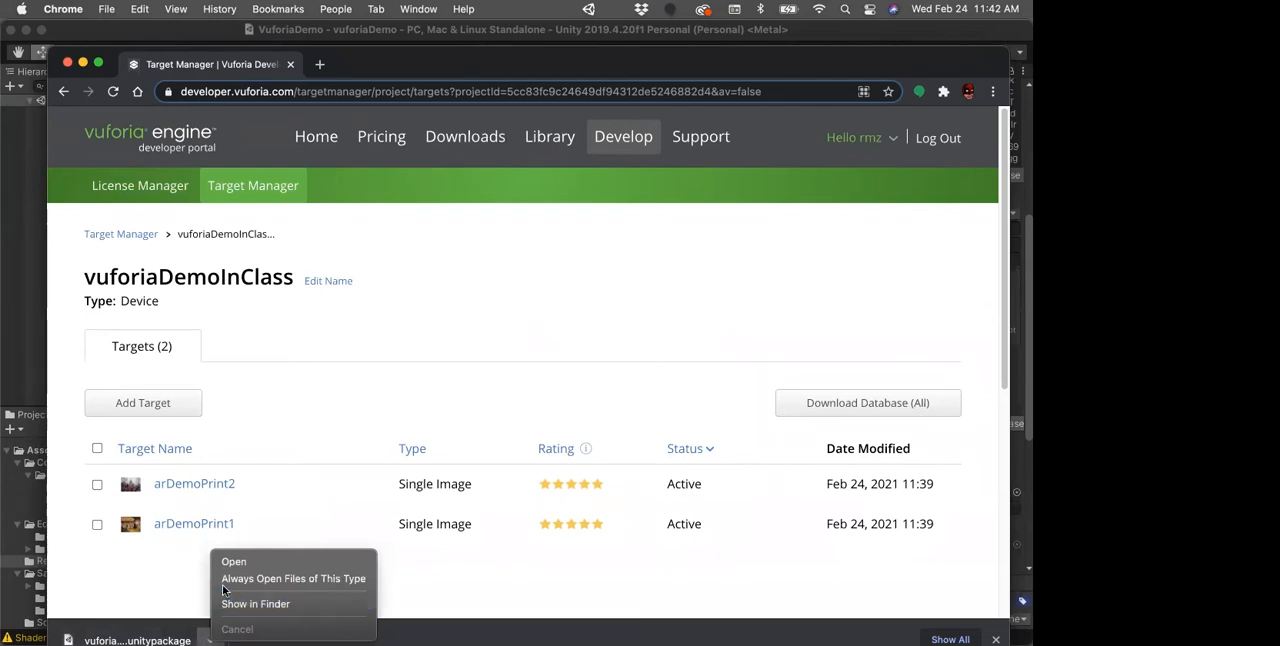
{"action": "left_click", "coordinate": [234, 561]}
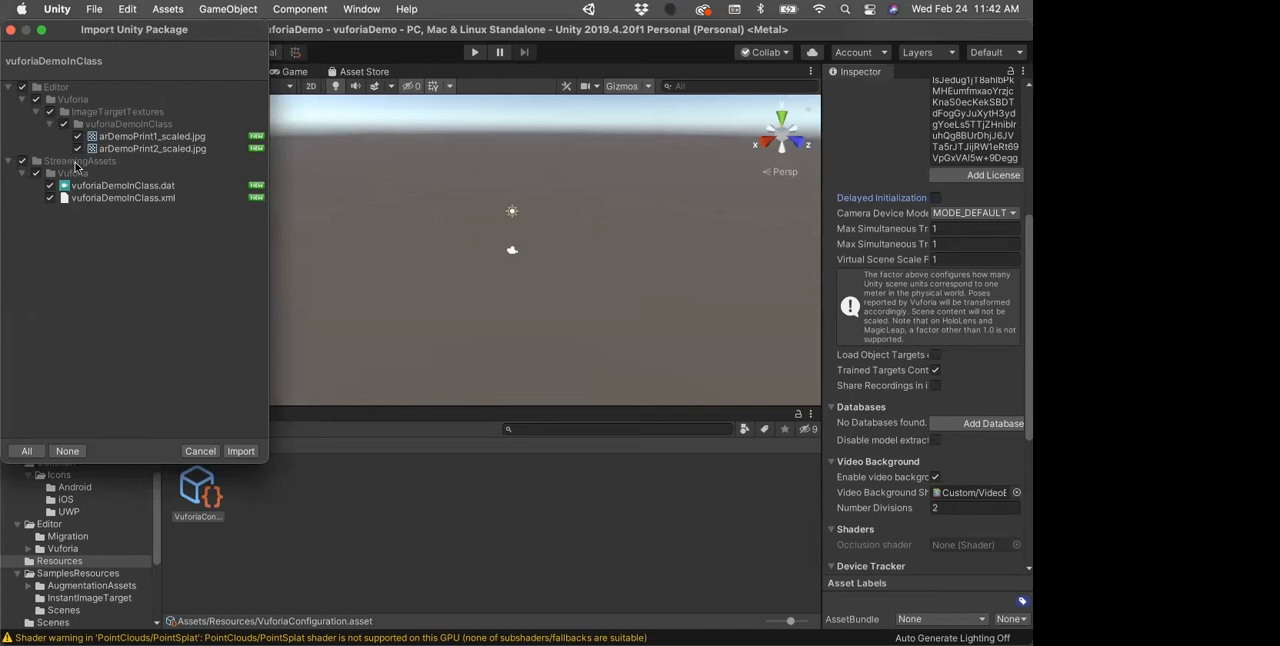
{"action": "left_click", "coordinate": [240, 451]}
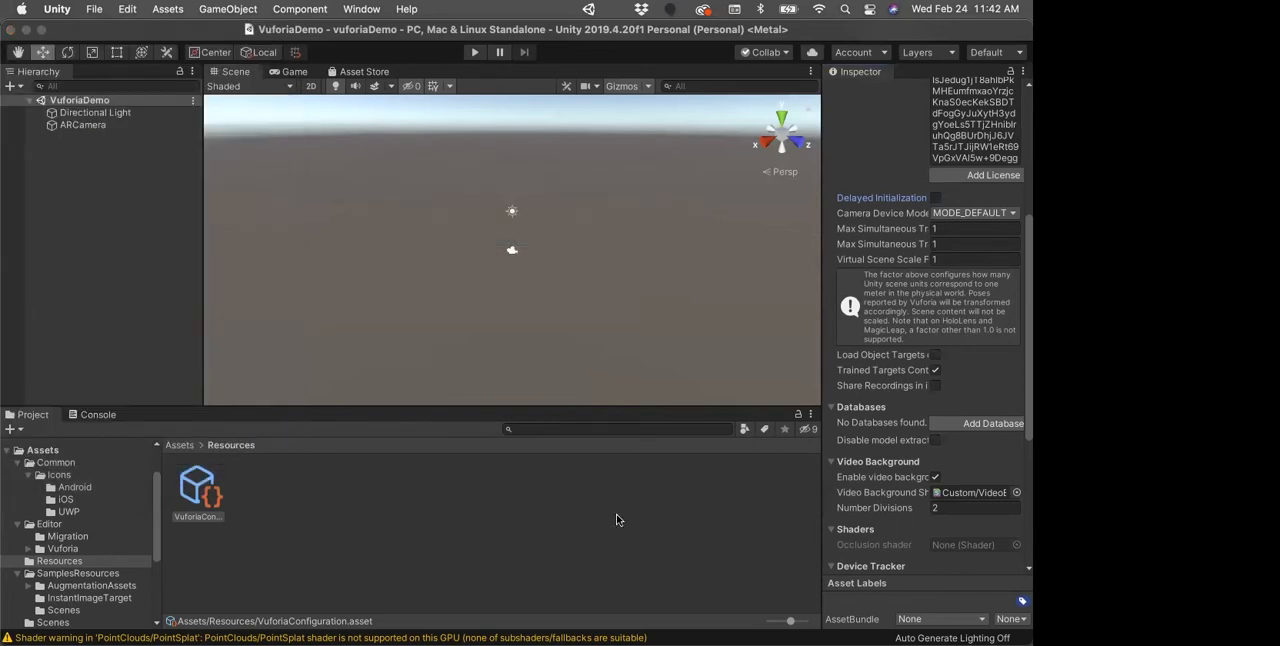
Step: Reload the VuforiaConfiguration asset's settings and check its Databases section for the imported database
{"action": "scroll", "coordinate": [895, 510], "scroll_direction": "down", "scroll_amount": 1}
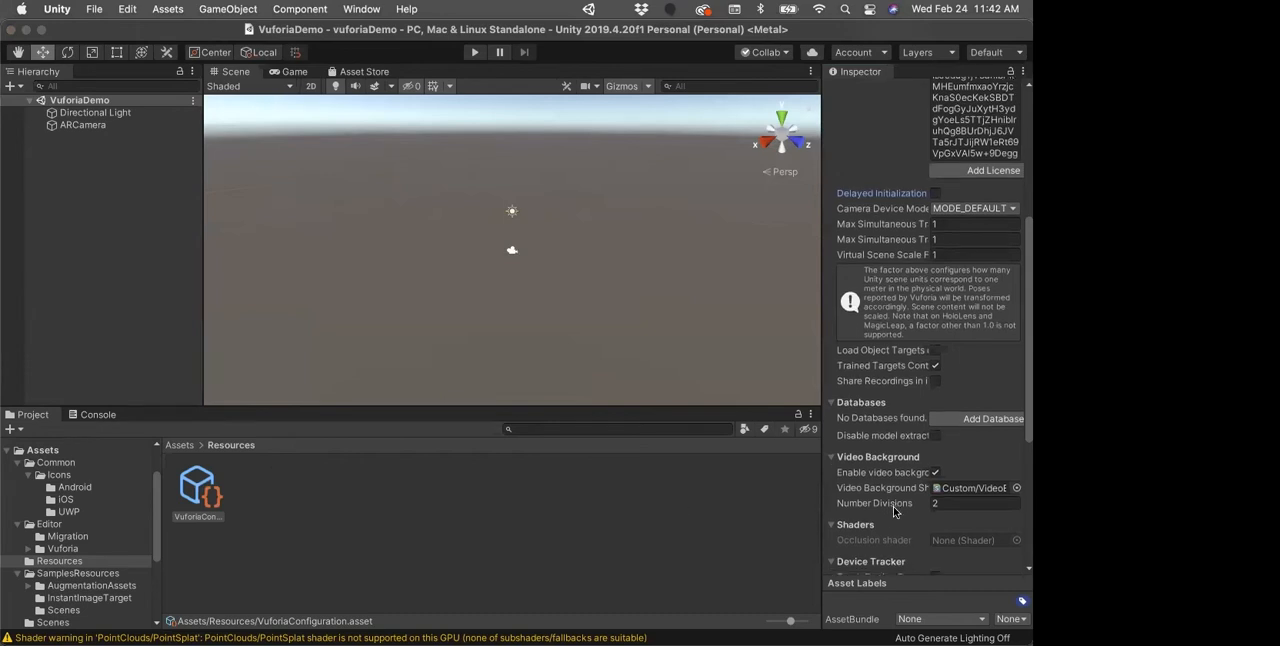
{"action": "scroll", "coordinate": [893, 508], "scroll_direction": "down", "scroll_amount": 1}
{"action": "left_click", "coordinate": [514, 518]}
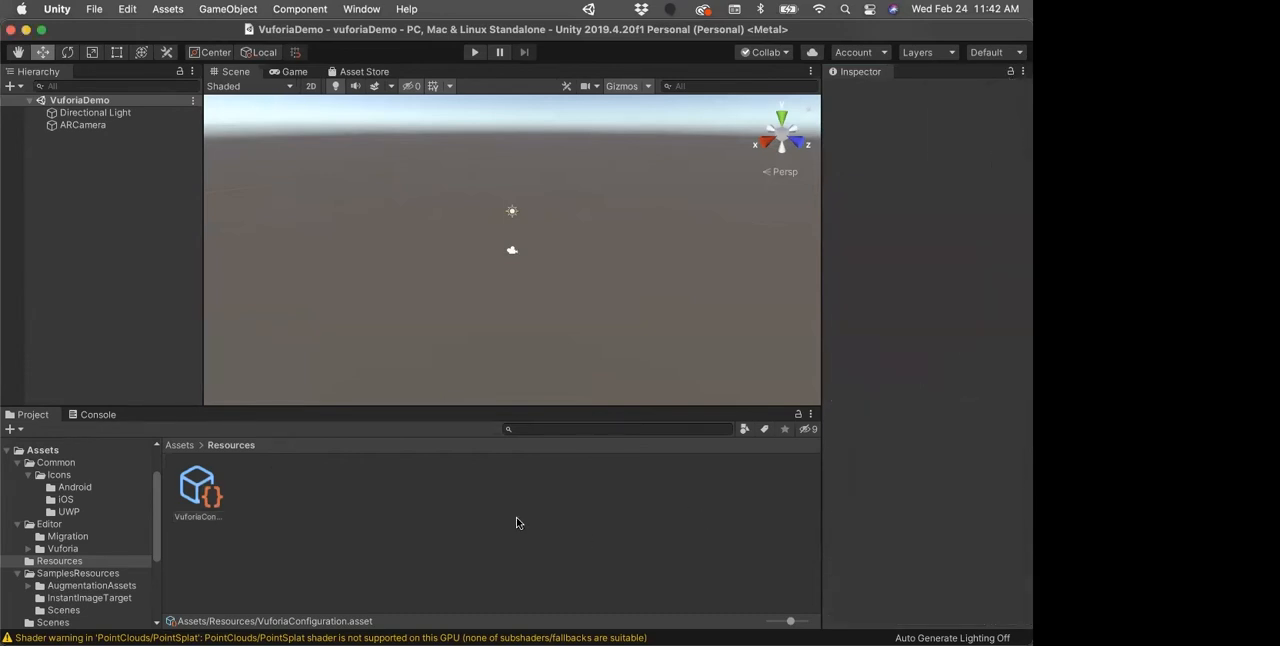
{"action": "left_click", "coordinate": [100, 125]}
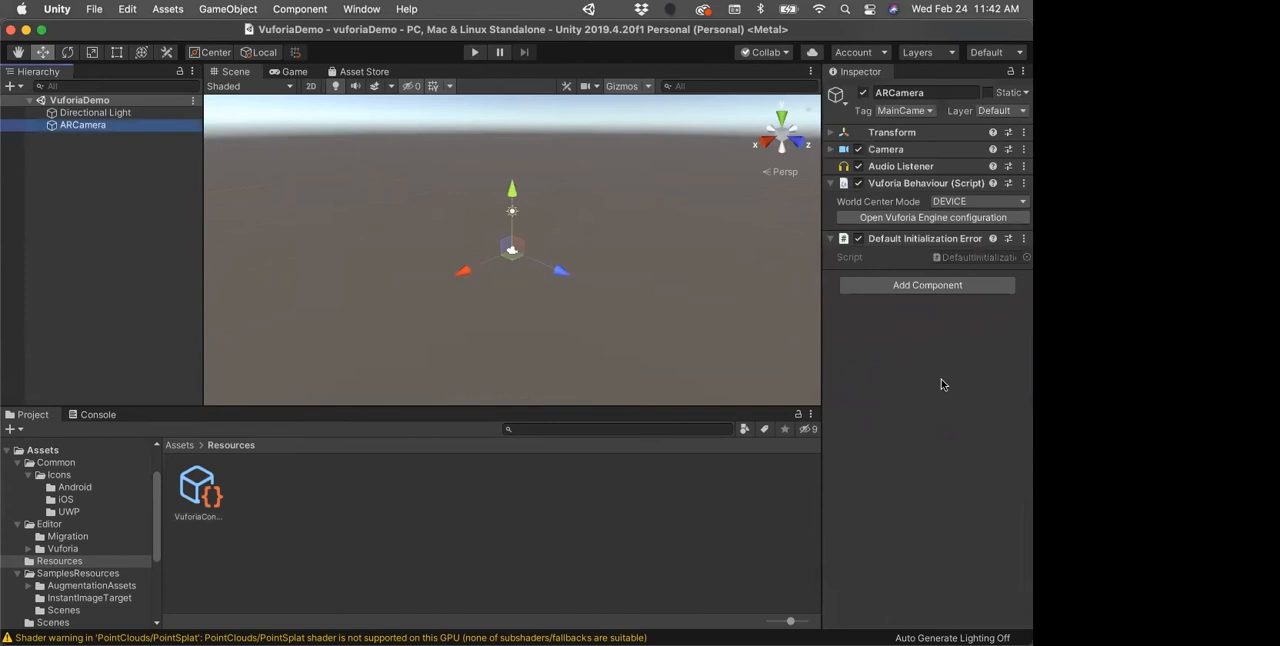
{"action": "left_click", "coordinate": [185, 493]}
{"action": "scroll", "coordinate": [869, 420], "scroll_direction": "down", "scroll_amount": 5}
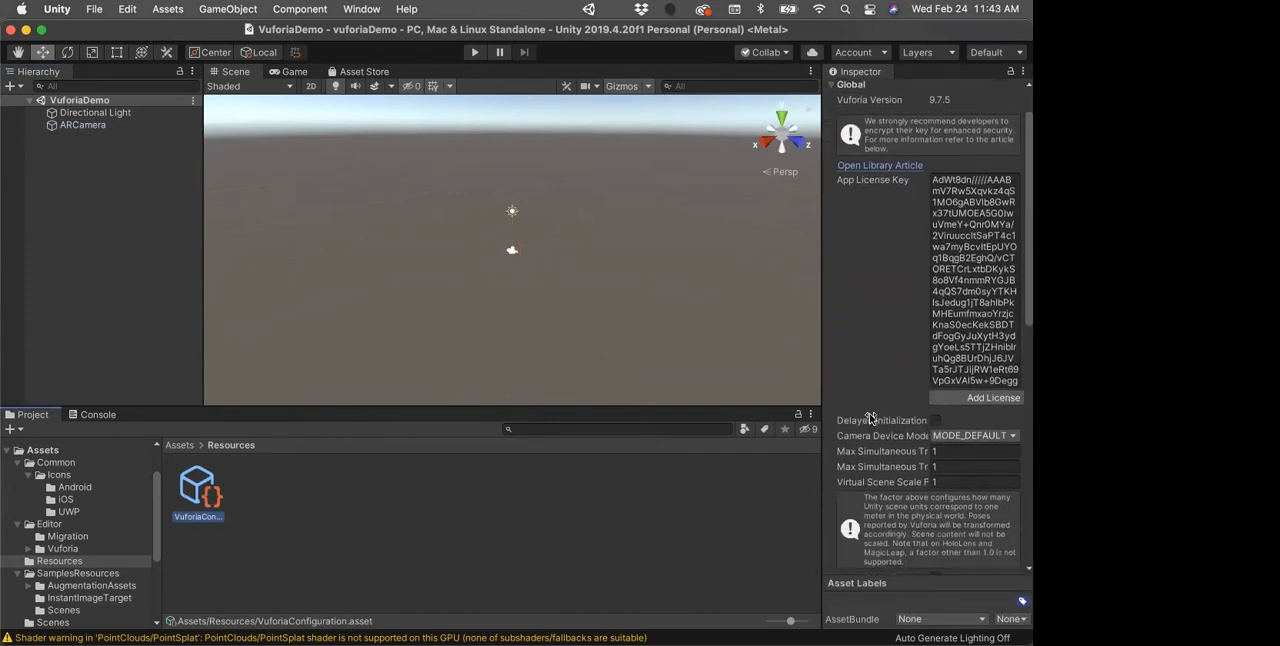
{"action": "scroll", "coordinate": [869, 420], "scroll_direction": "down", "scroll_amount": 2}
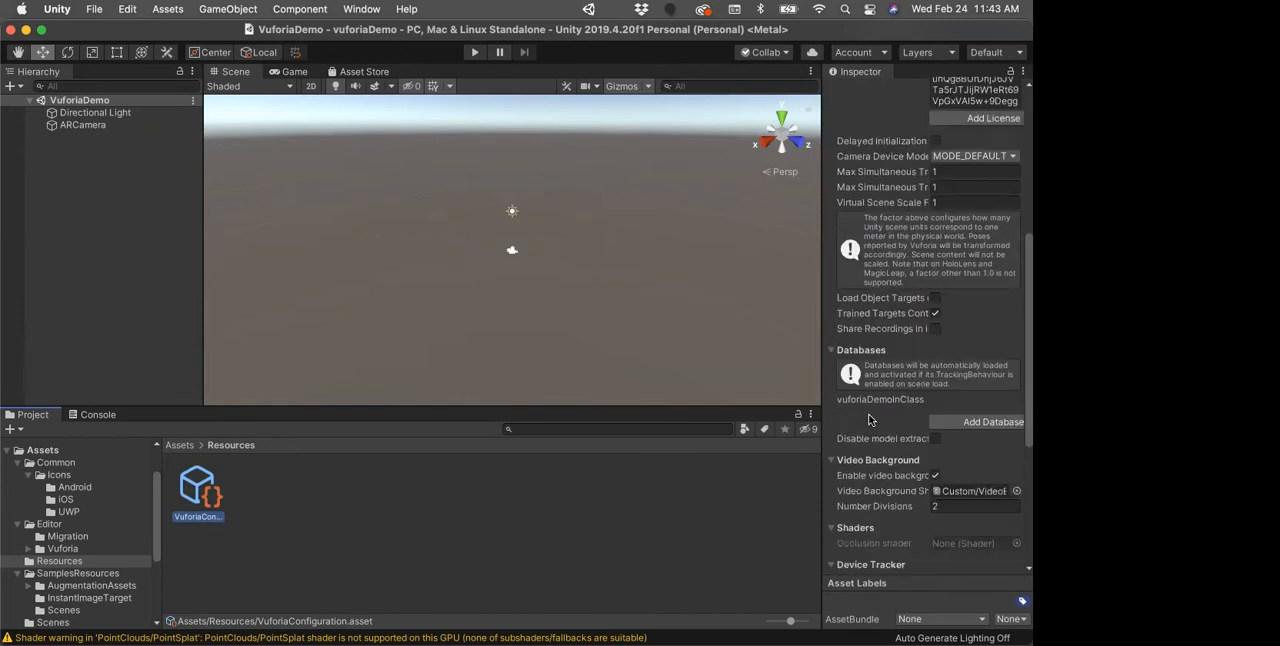
{"action": "scroll", "coordinate": [869, 420], "scroll_direction": "down", "scroll_amount": 2}
{"action": "scroll", "coordinate": [869, 420], "scroll_direction": "down", "scroll_amount": 4}
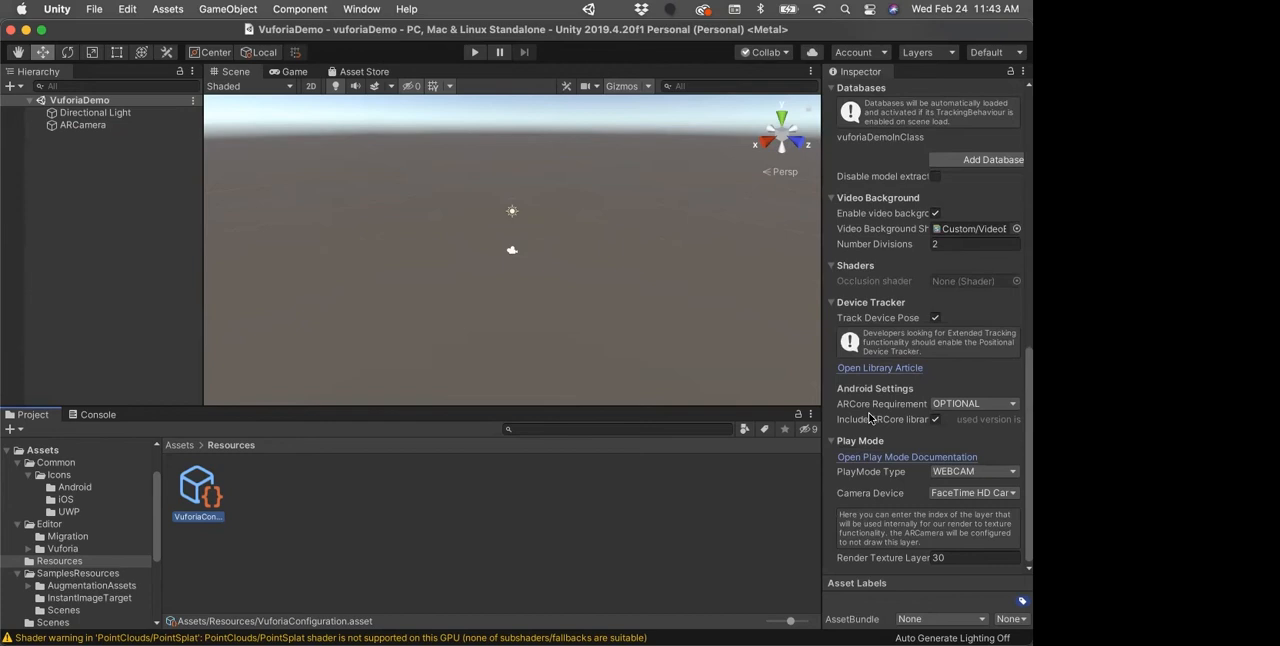
{"action": "scroll", "coordinate": [869, 418], "scroll_direction": "up", "scroll_amount": 1}
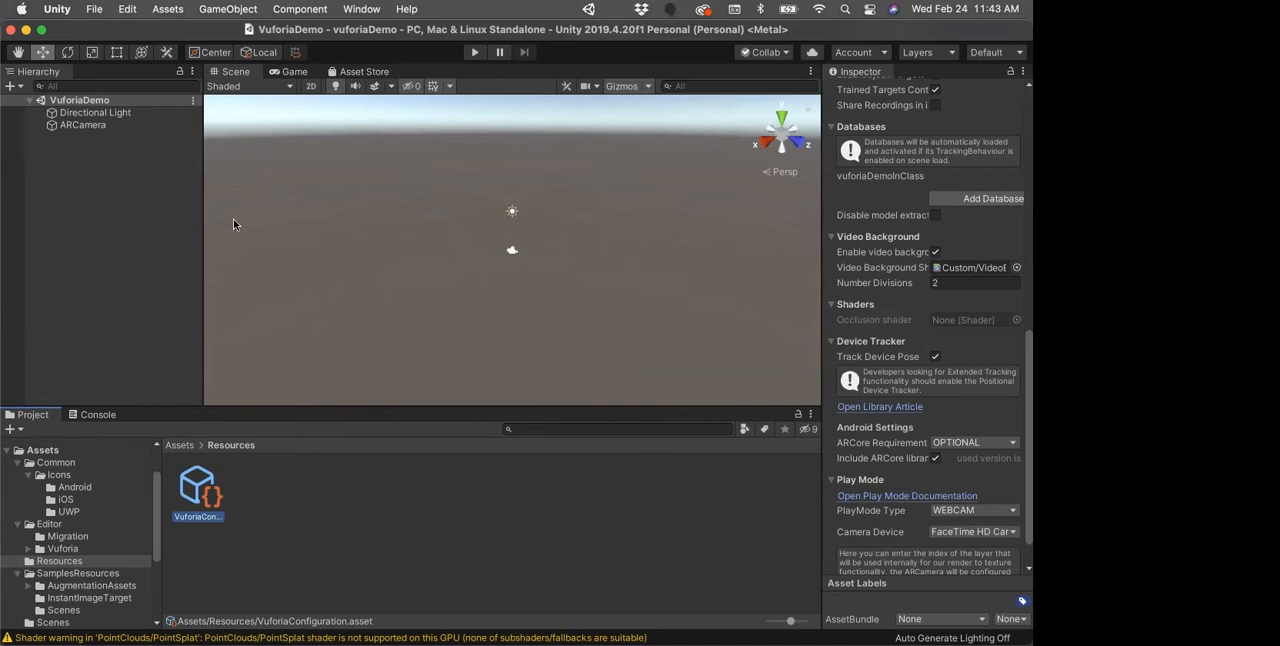
Step: Add a Vuforia Engine Image Target to the VuforiaDemo scene at the root of the hierarchy
{"action": "left_click", "coordinate": [103, 203]}
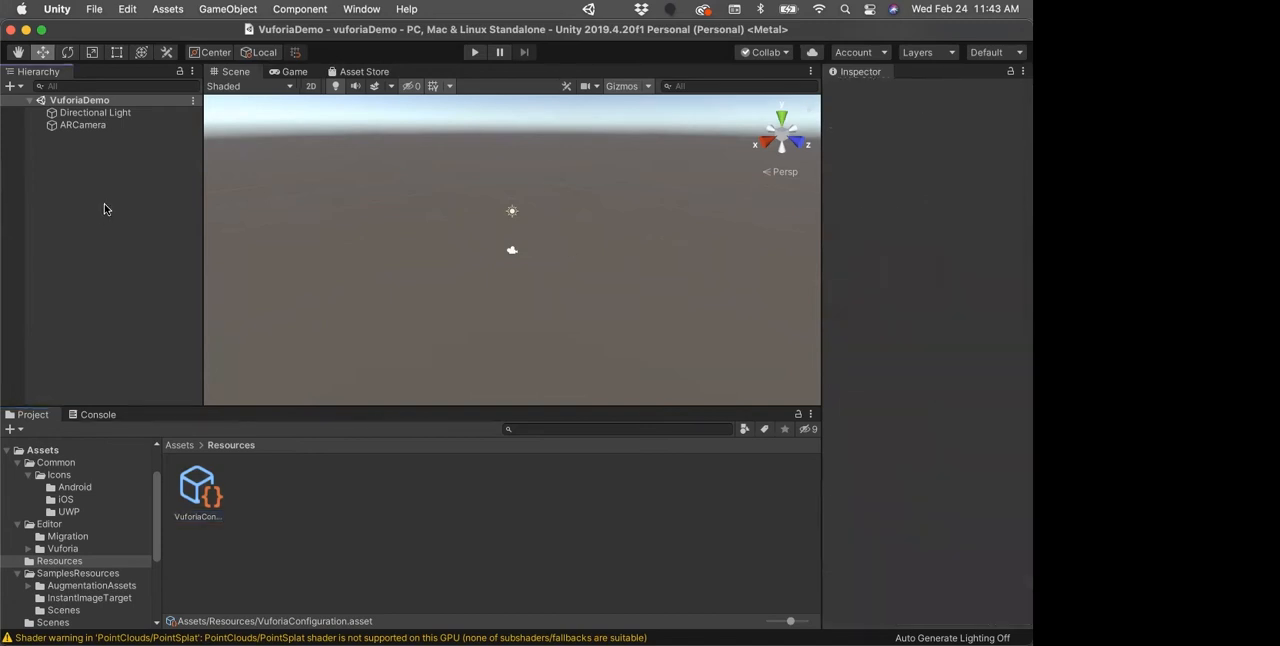
{"action": "right_click", "coordinate": [57, 158]}
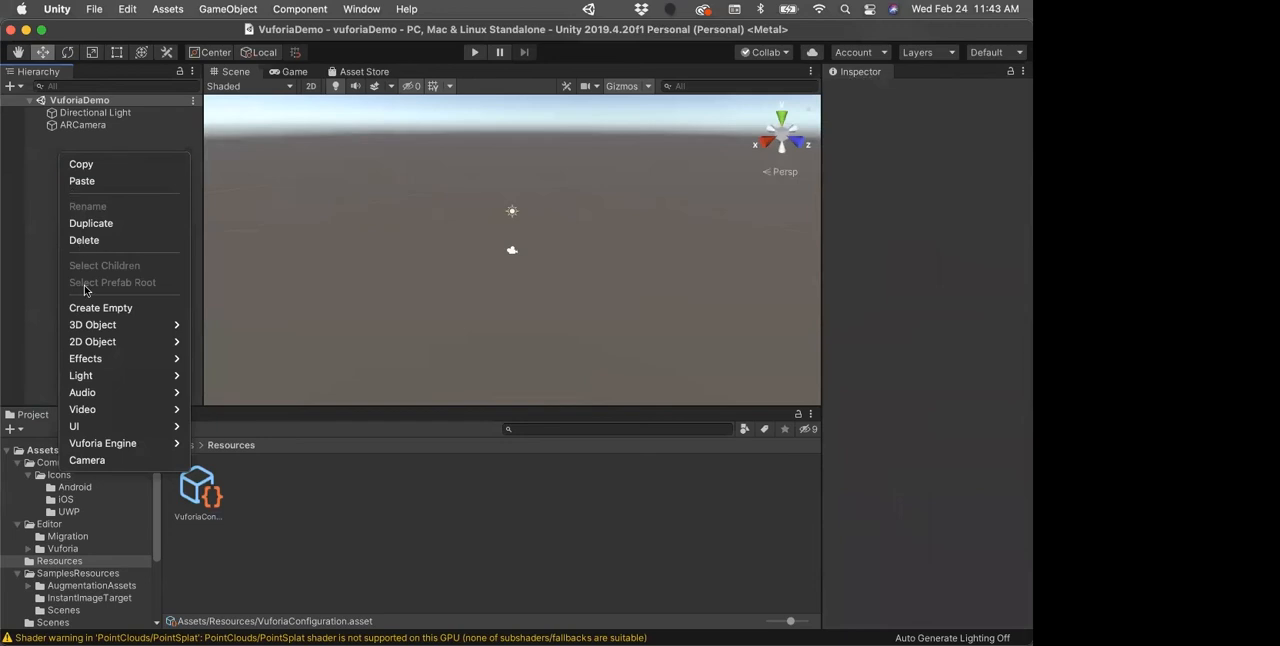
{"action": "mouse_move", "coordinate": [109, 442]}
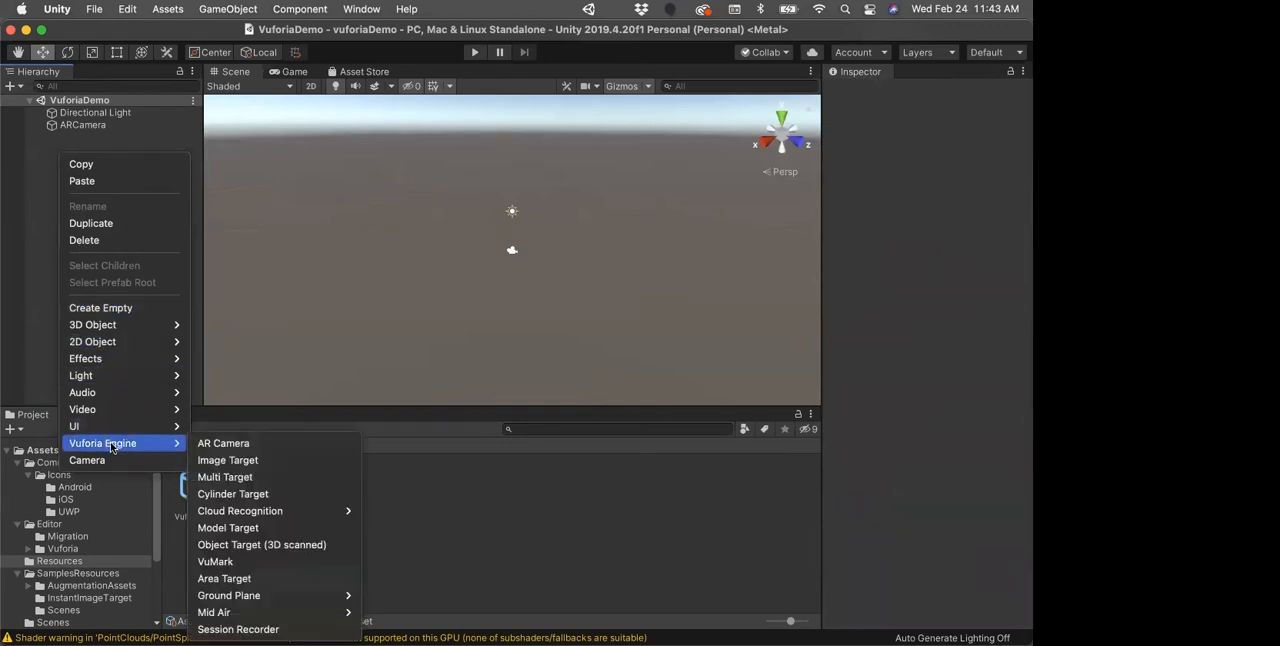
{"action": "left_click", "coordinate": [225, 462]}
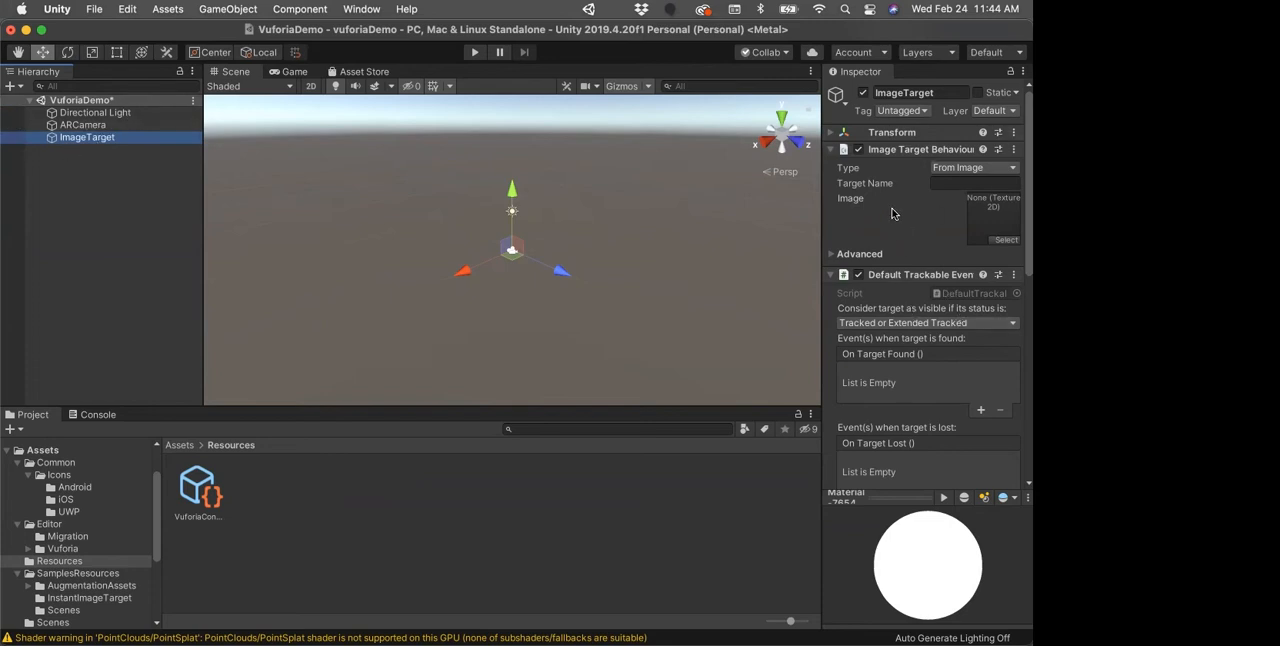
Step: Assign the arDemoPrint1_scaled texture as the image of the ImageTarget's Image Target Behaviour, and close the texture picker
{"action": "left_click", "coordinate": [873, 229]}
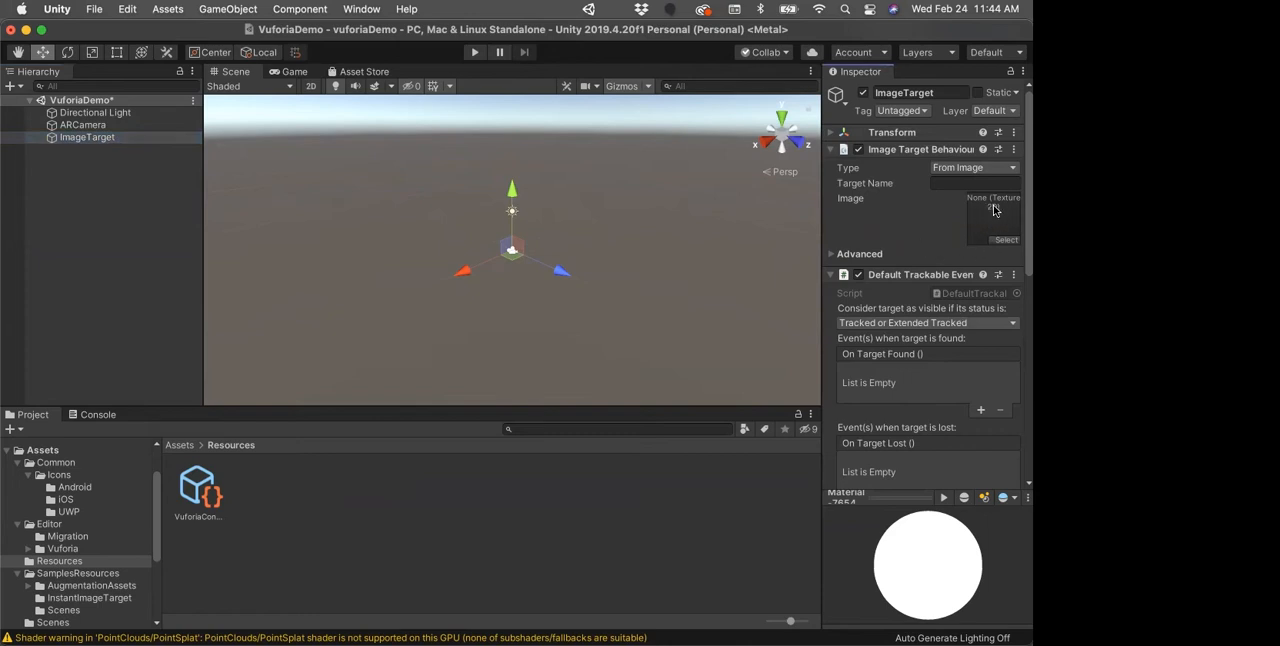
{"action": "left_click", "coordinate": [1004, 240]}
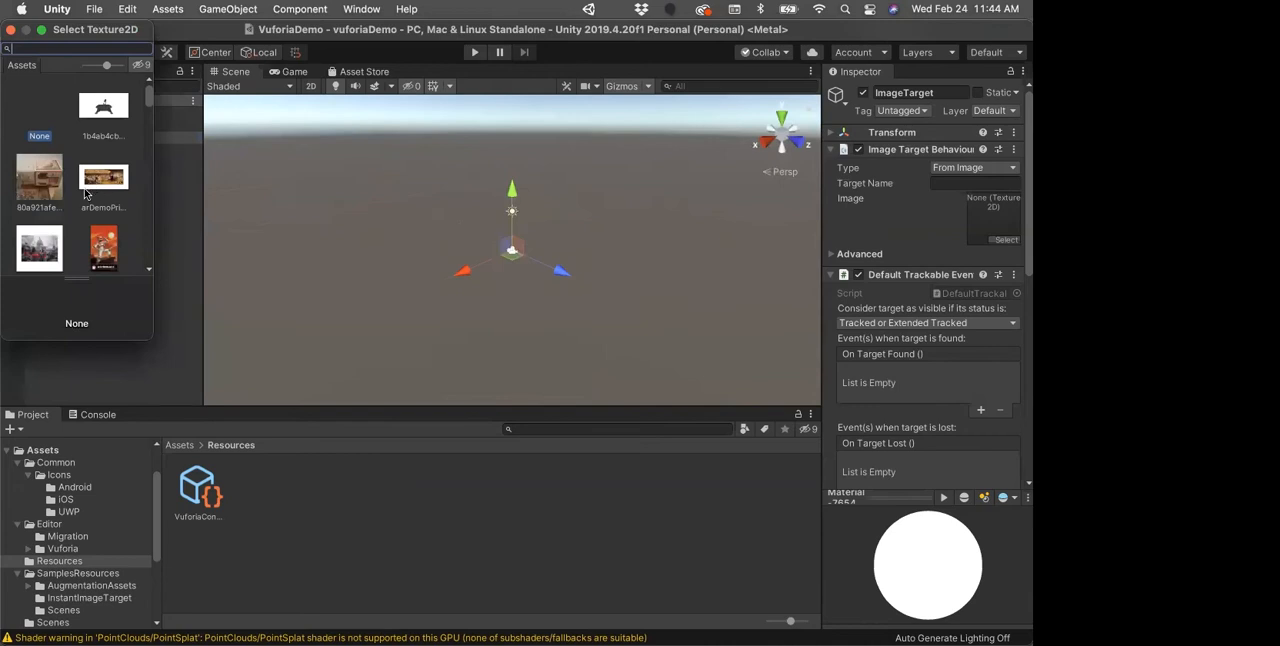
{"action": "scroll", "coordinate": [85, 201], "scroll_direction": "down", "scroll_amount": 2}
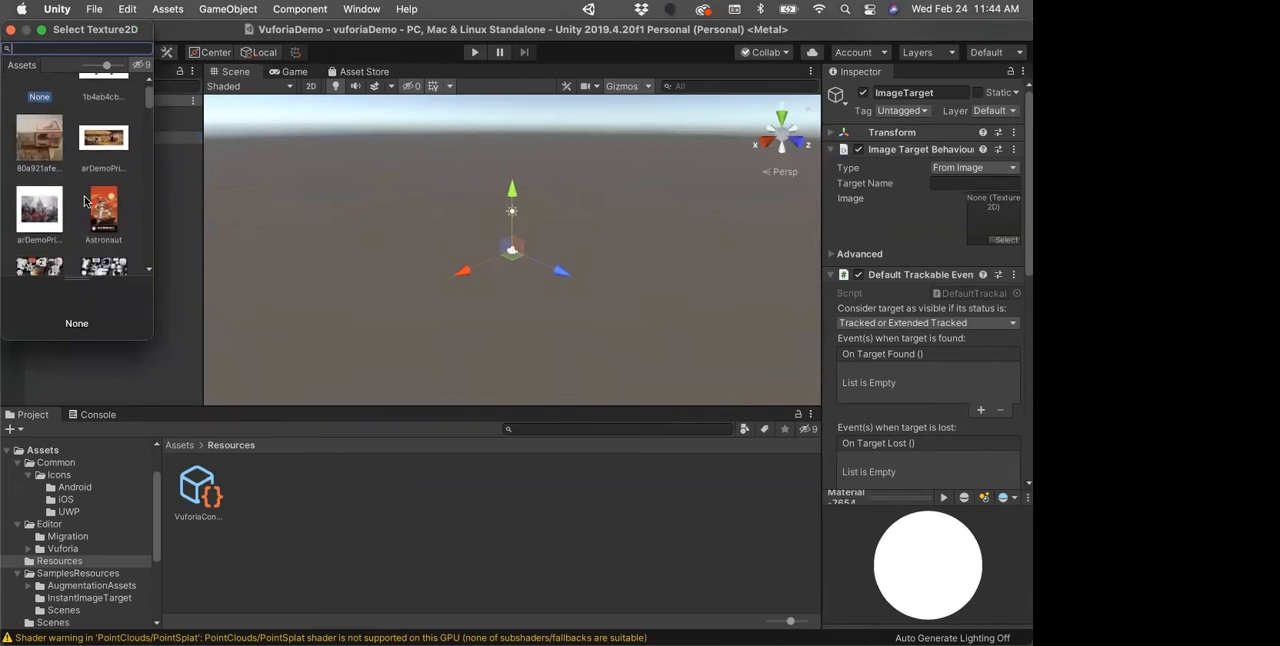
{"action": "scroll", "coordinate": [85, 201], "scroll_direction": "down", "scroll_amount": 1}
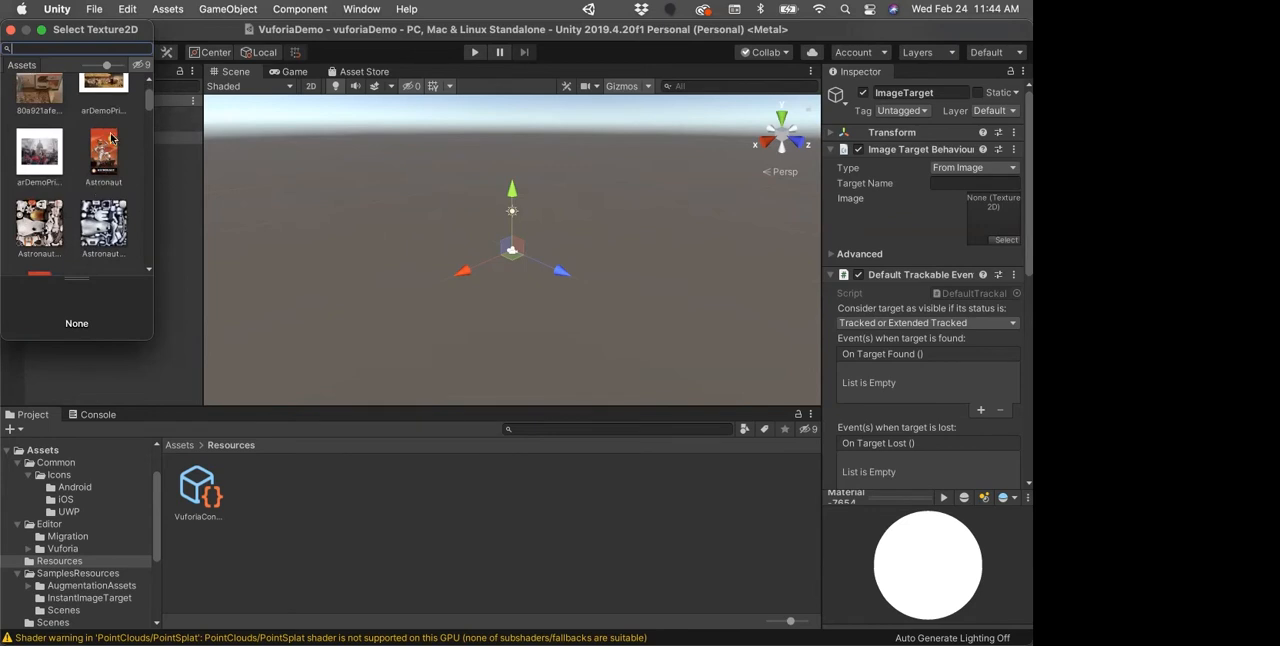
{"action": "scroll", "coordinate": [85, 201], "scroll_direction": "down", "scroll_amount": 1}
{"action": "scroll", "coordinate": [110, 183], "scroll_direction": "down", "scroll_amount": 5}
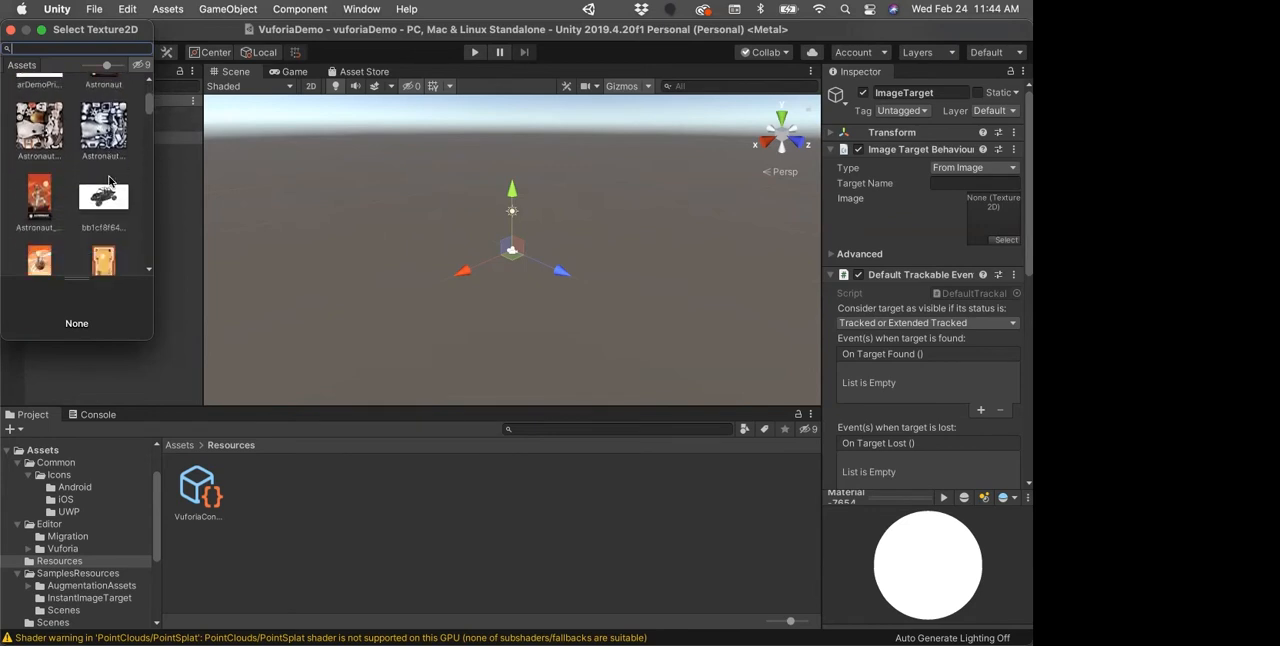
{"action": "scroll", "coordinate": [108, 182], "scroll_direction": "down", "scroll_amount": 10}
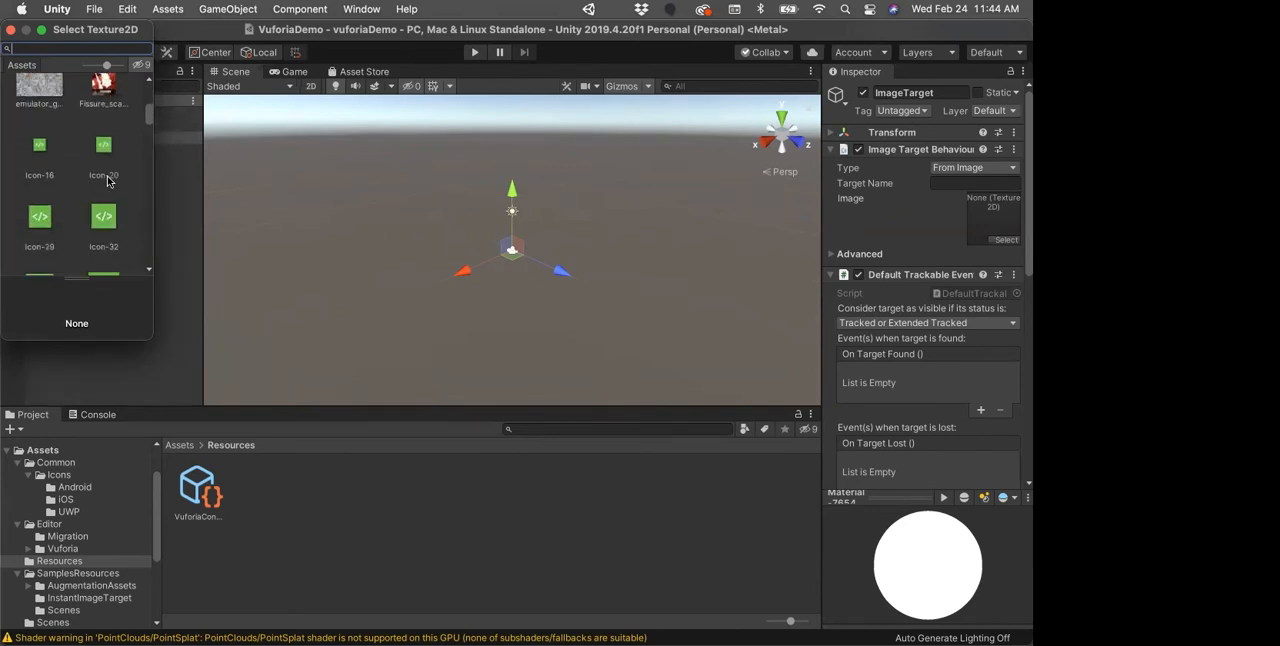
{"action": "scroll", "coordinate": [109, 181], "scroll_direction": "down", "scroll_amount": 5}
{"action": "mouse_move", "coordinate": [149, 166]}
{"action": "left_mouse_down"}
{"action": "mouse_move", "coordinate": [149, 197]}
{"action": "mouse_move", "coordinate": [148, 186]}
{"action": "left_mouse_up"}
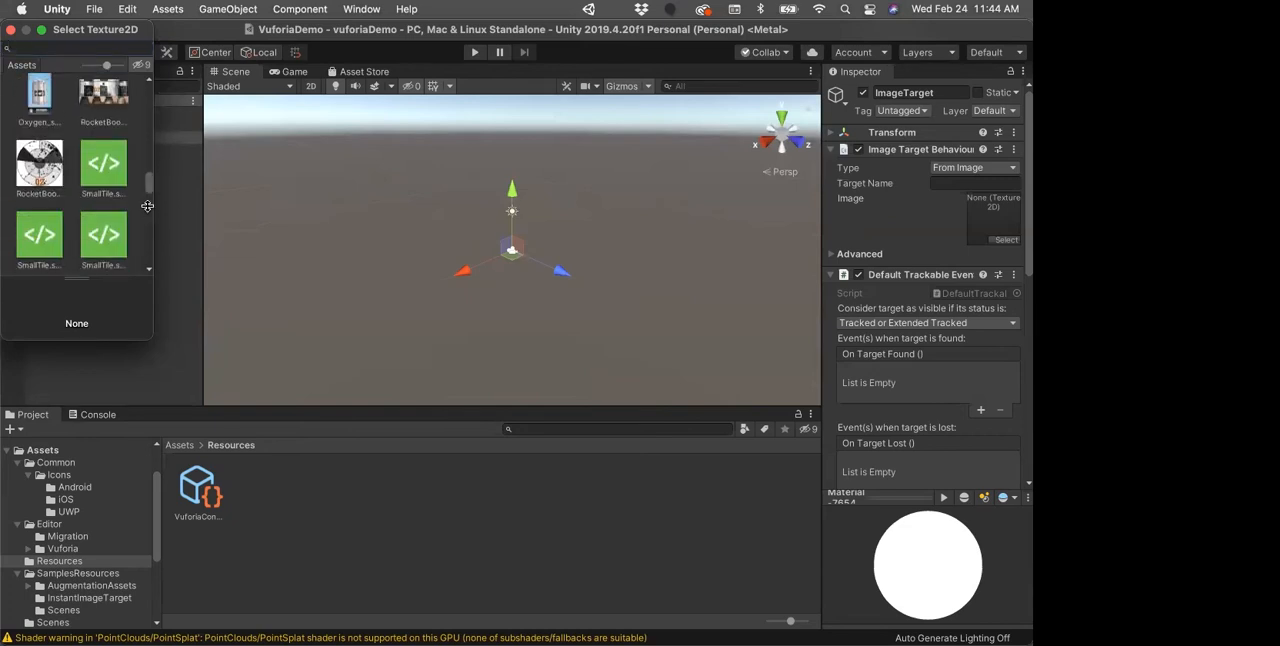
{"action": "left_click_drag", "start_coordinate": [153, 340], "coordinate": [295, 432]}
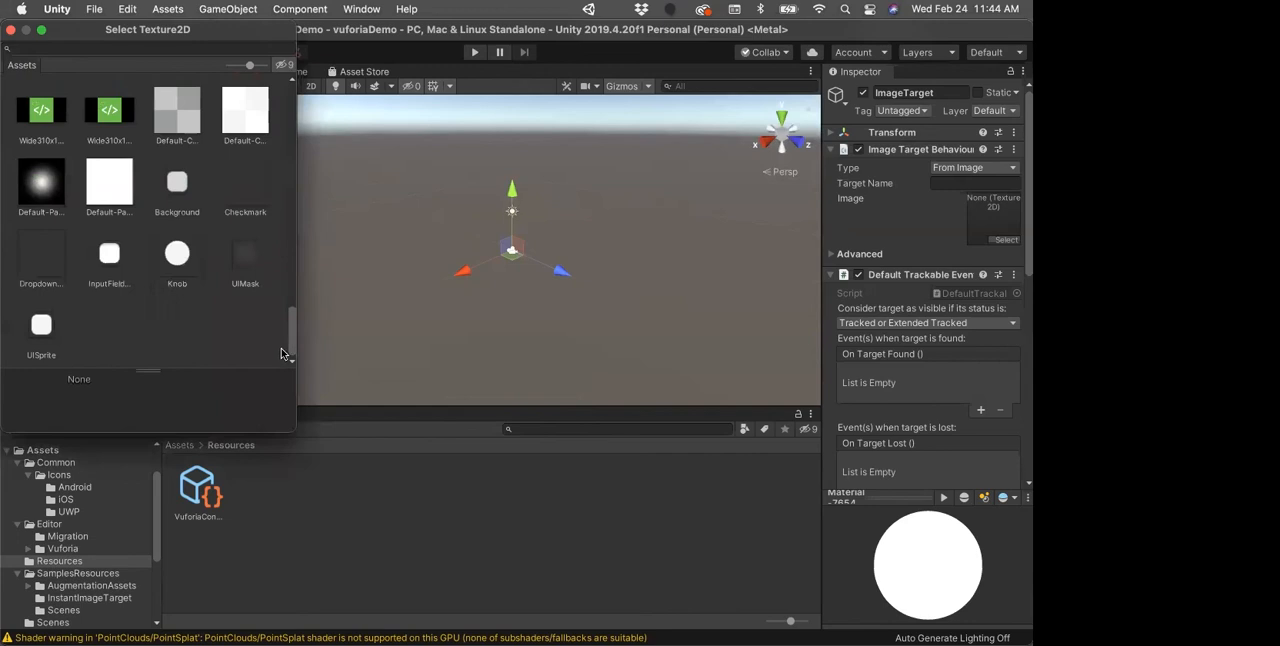
{"action": "left_click_drag", "start_coordinate": [289, 352], "coordinate": [270, 120]}
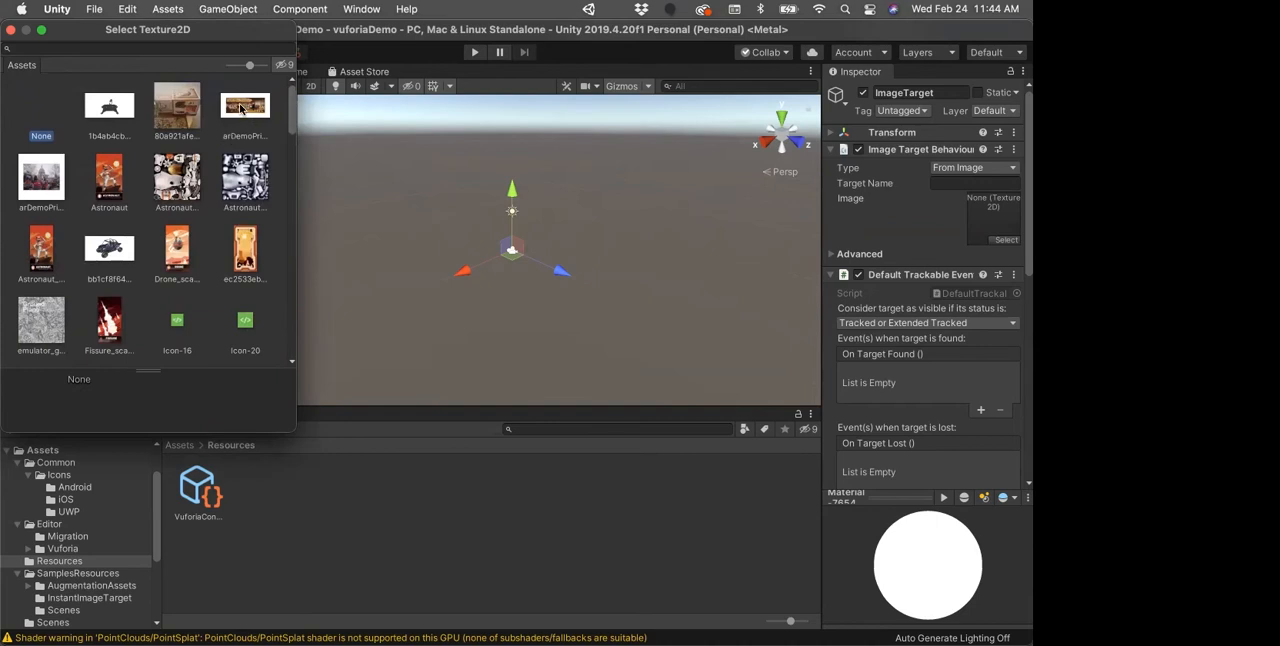
{"action": "left_click", "coordinate": [245, 106]}
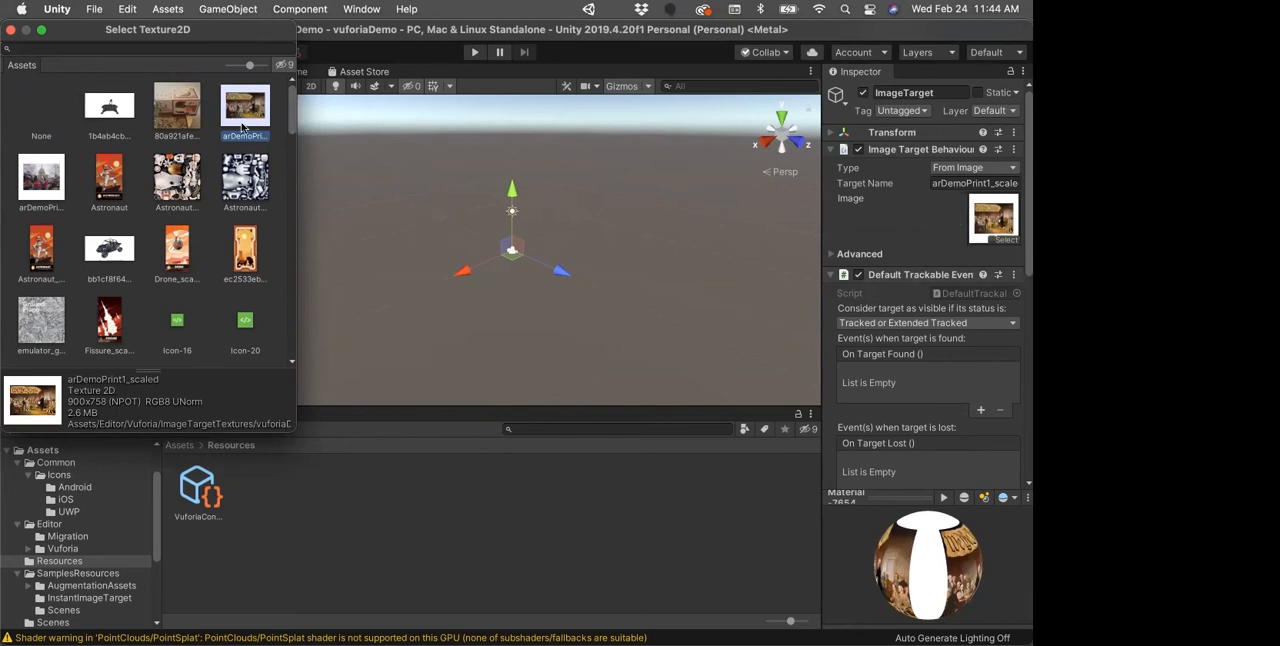
{"action": "left_click", "coordinate": [10, 29]}
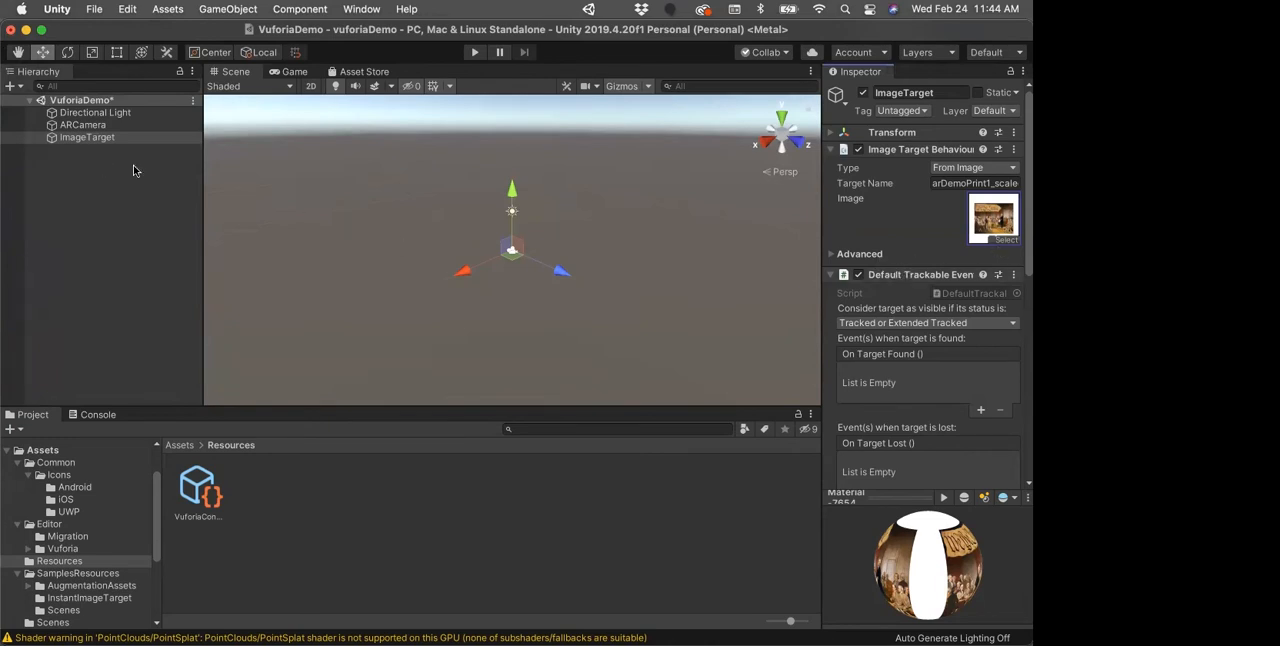
Step: Rename the ImageTarget object in the hierarchy to Constitution
{"action": "left_click", "coordinate": [80, 139]}
{"action": "left_click", "coordinate": [80, 139]}
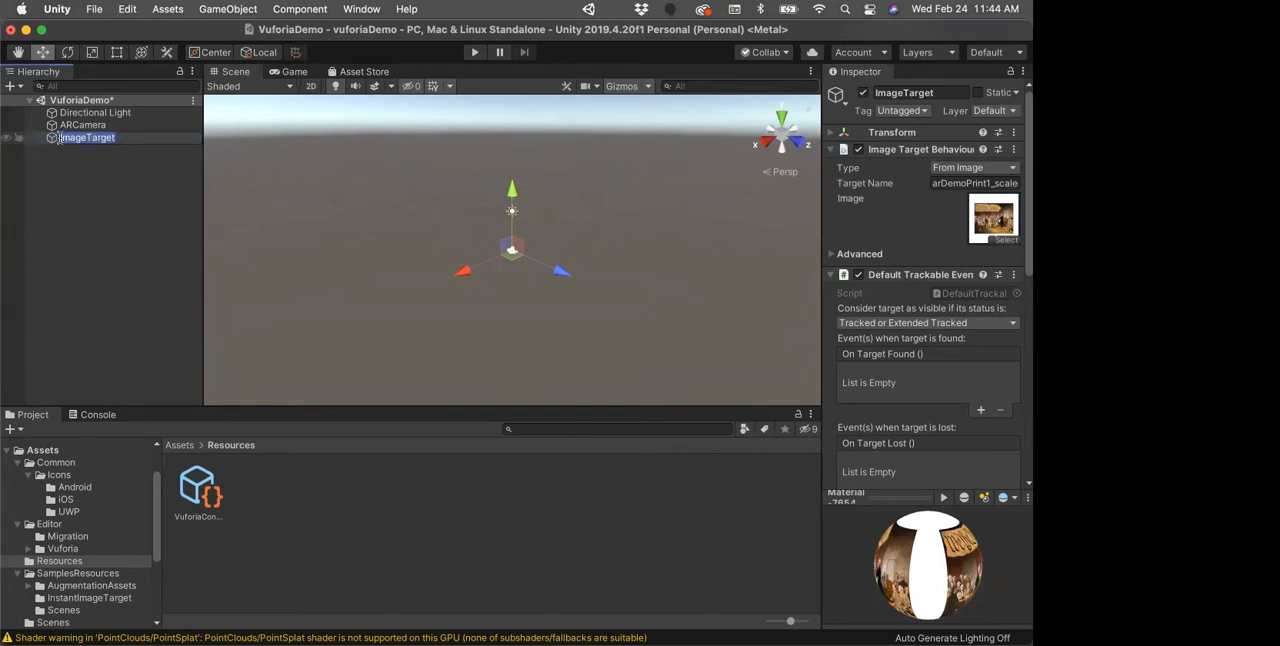
{"action": "type", "text": "Constitution"}
{"action": "key", "text": "Return"}
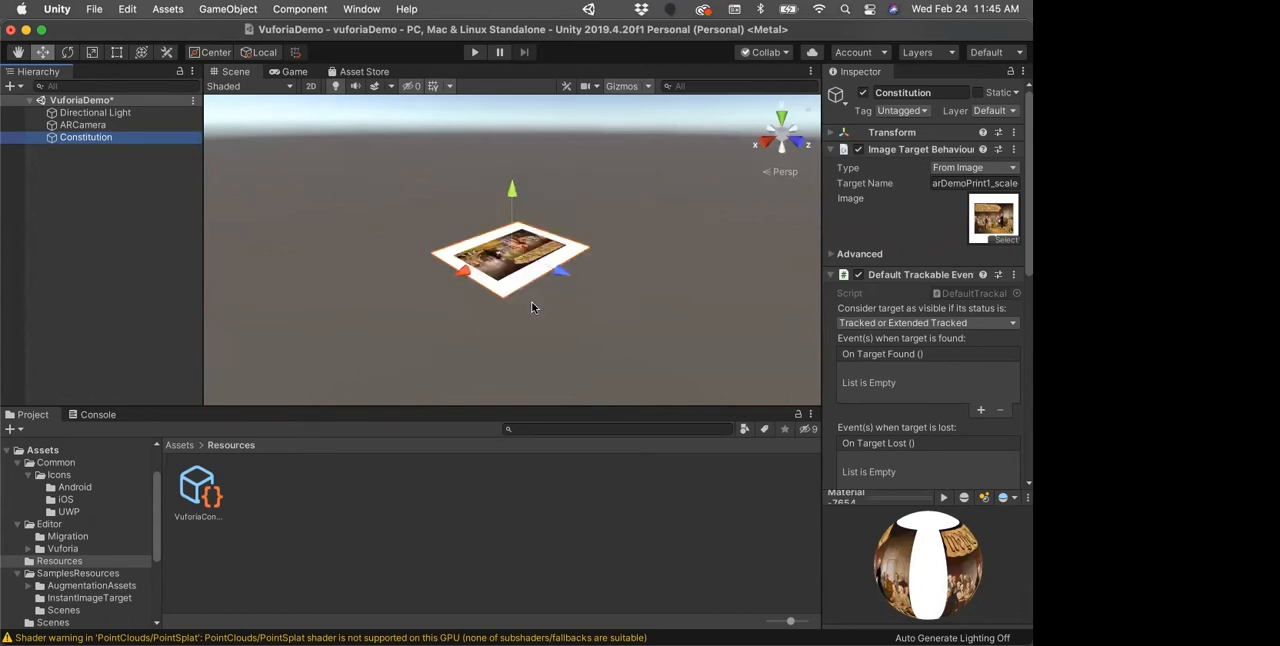
Step: Expand the advanced image target settings of Constitution and set its width to 0.2413
{"action": "scroll", "coordinate": [539, 277], "scroll_direction": "up", "scroll_amount": 5}
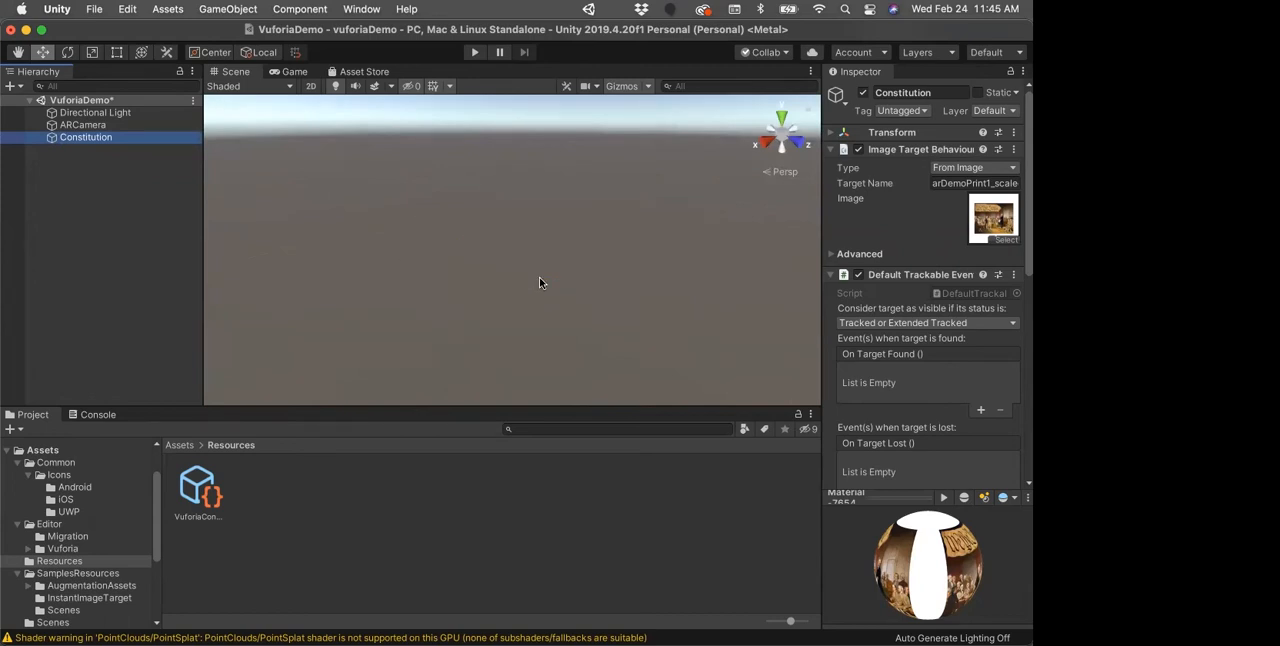
{"action": "scroll", "coordinate": [539, 277], "scroll_direction": "down", "scroll_amount": 5}
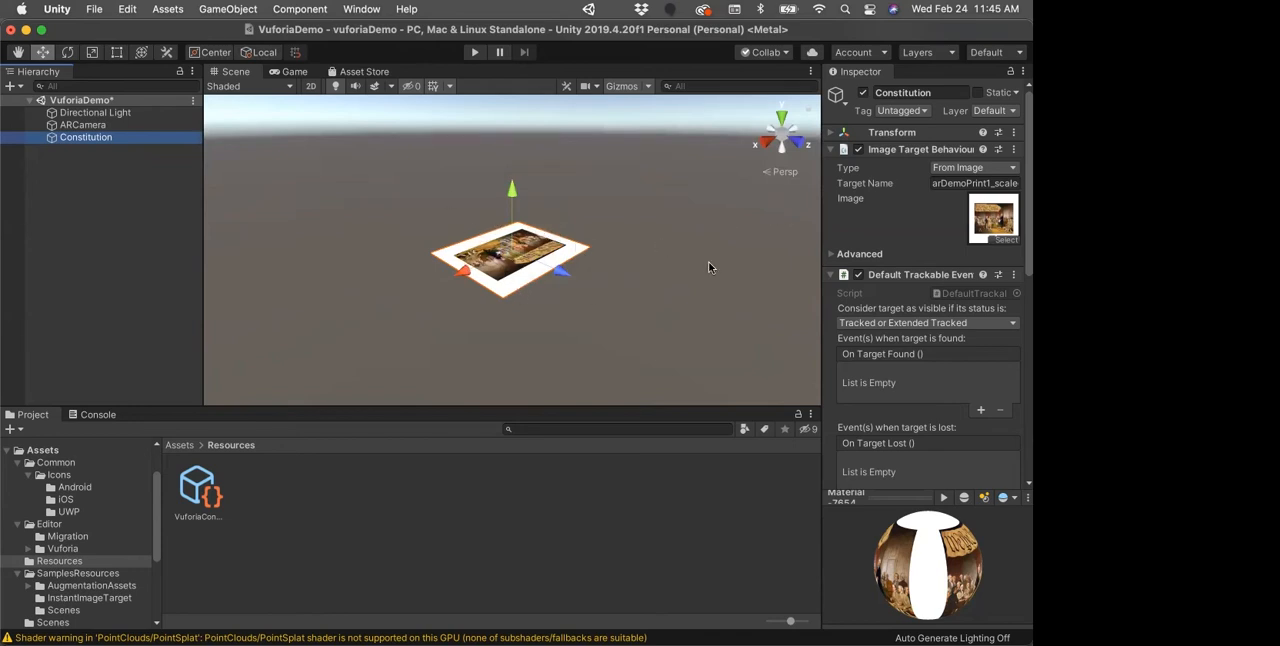
{"action": "left_click", "coordinate": [834, 257]}
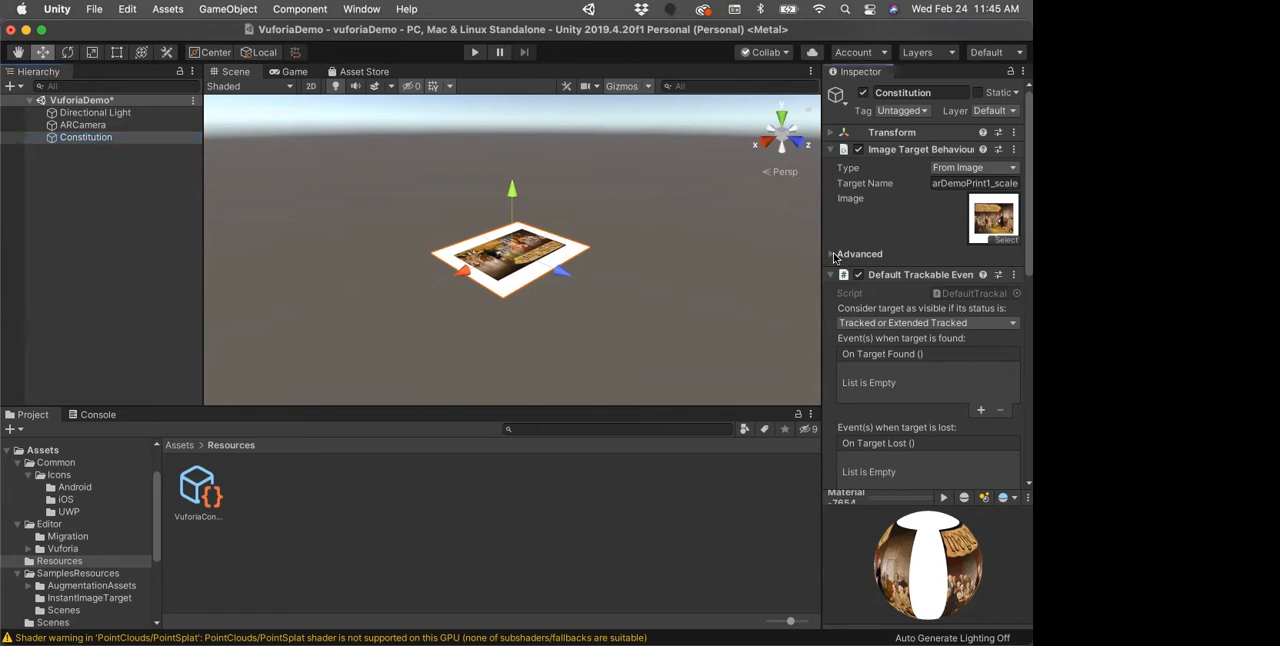
{"action": "left_click", "coordinate": [834, 256]}
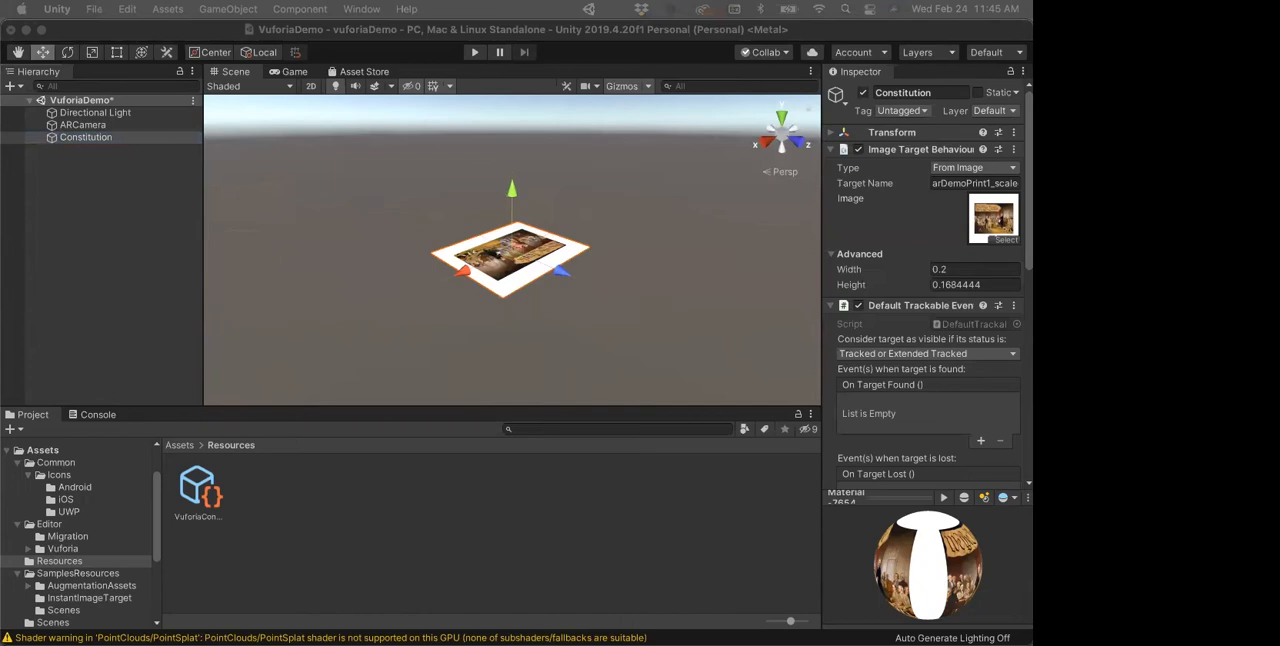
{"action": "left_click", "coordinate": [972, 269]}
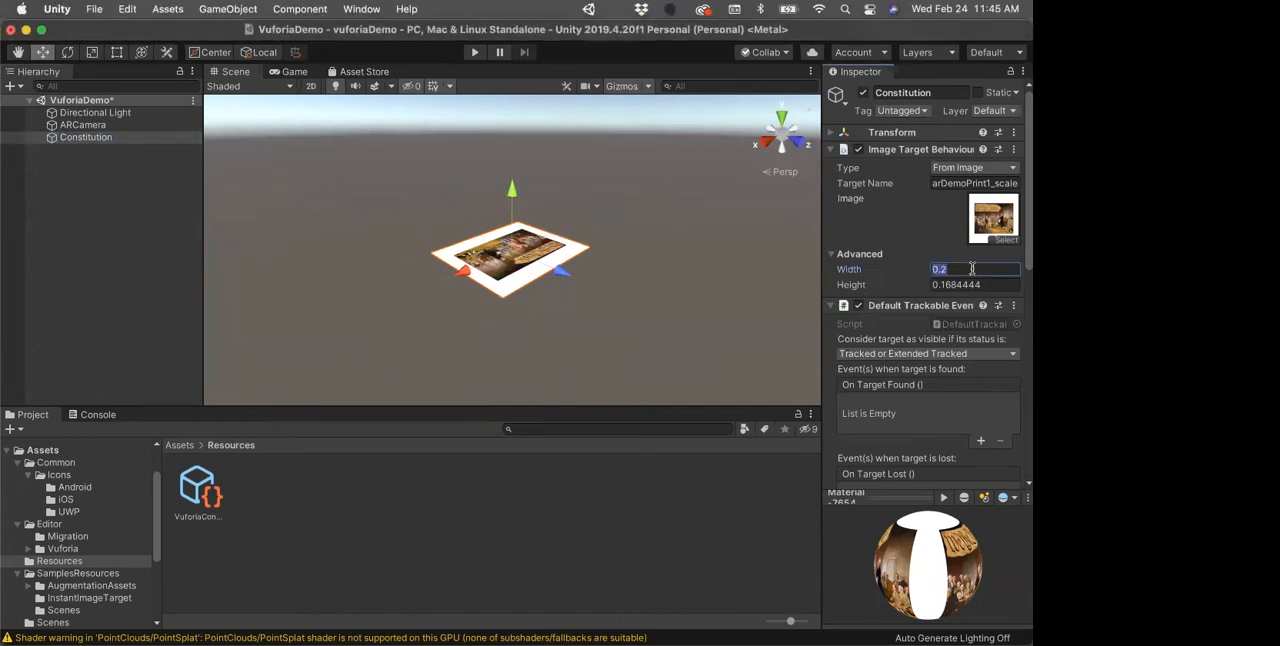
{"action": "type", "text": "0.2413"}
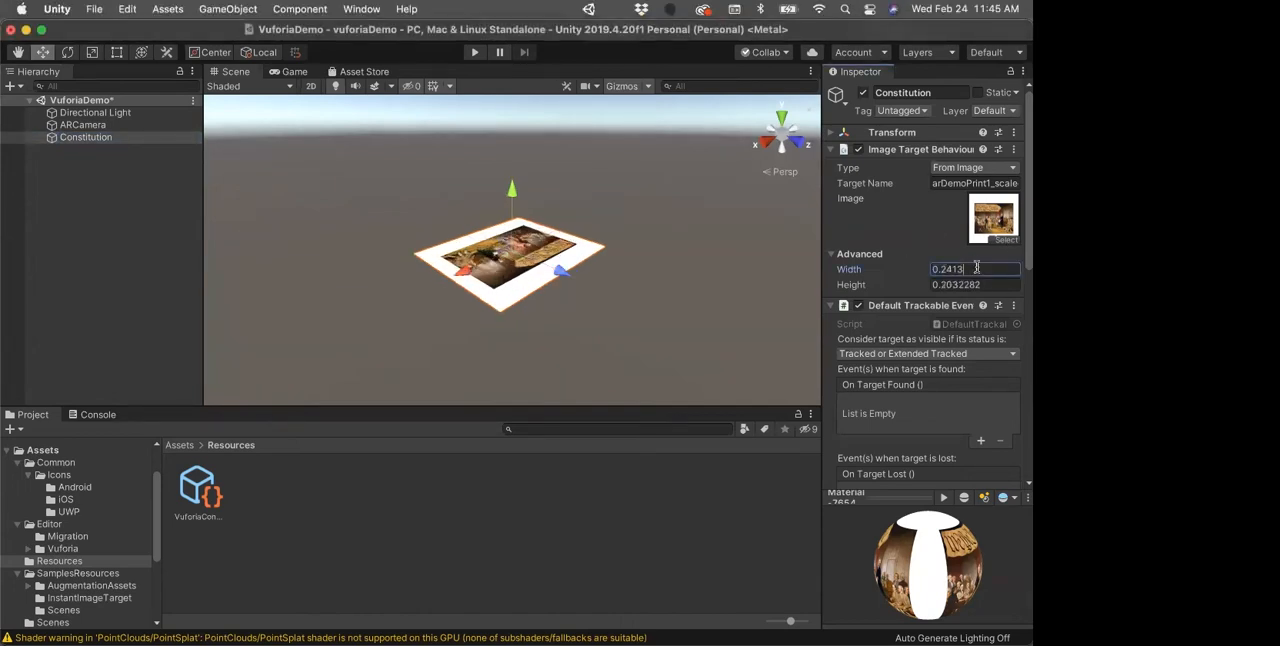
{"action": "key", "text": "Tab"}
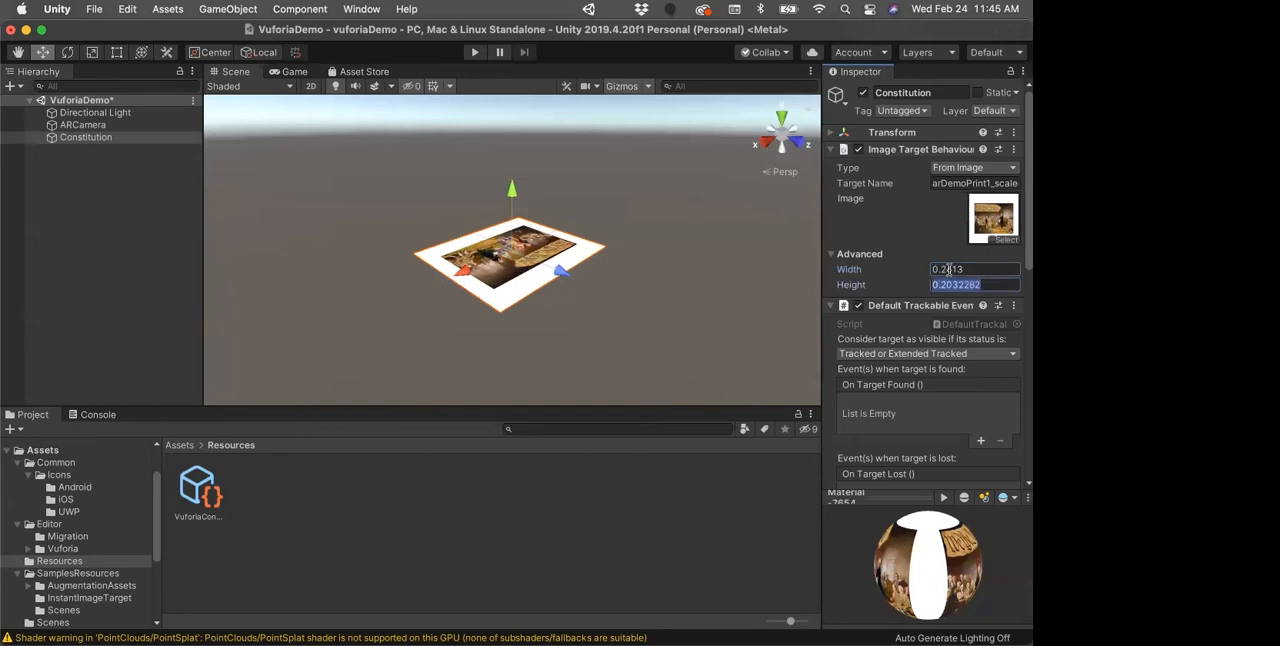
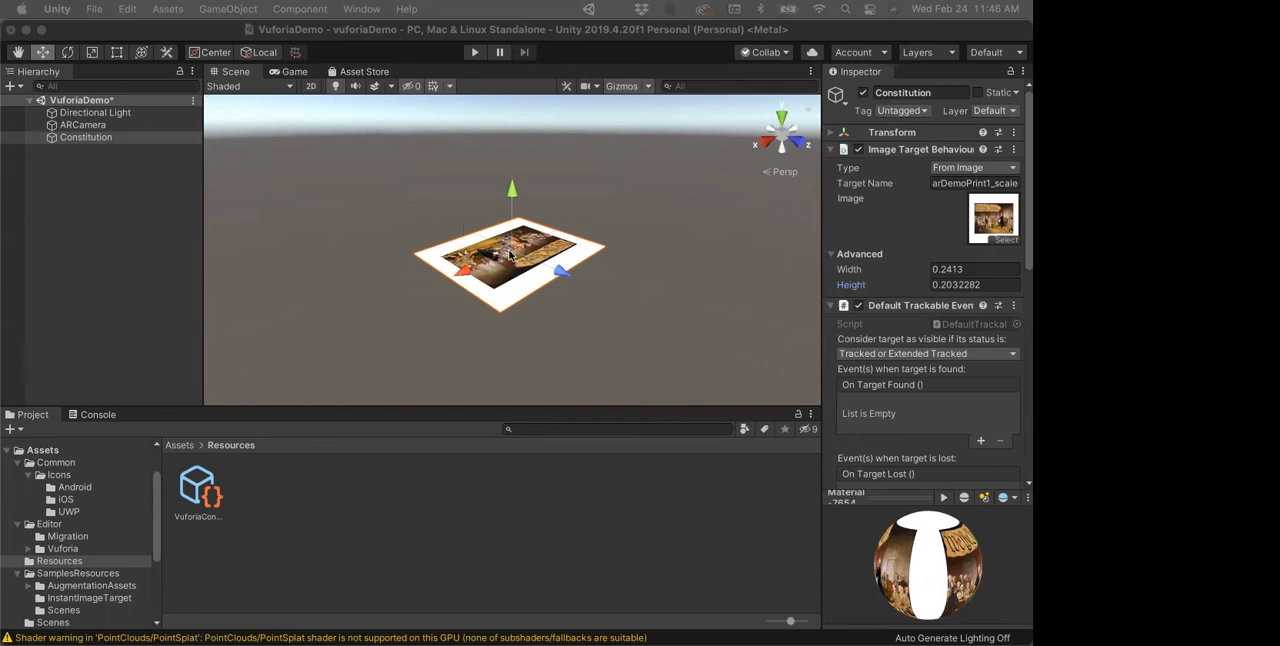
Step: Add a 3D Plane to the scene and make it a child of the Constitution image target
{"action": "left_click", "coordinate": [72, 139]}
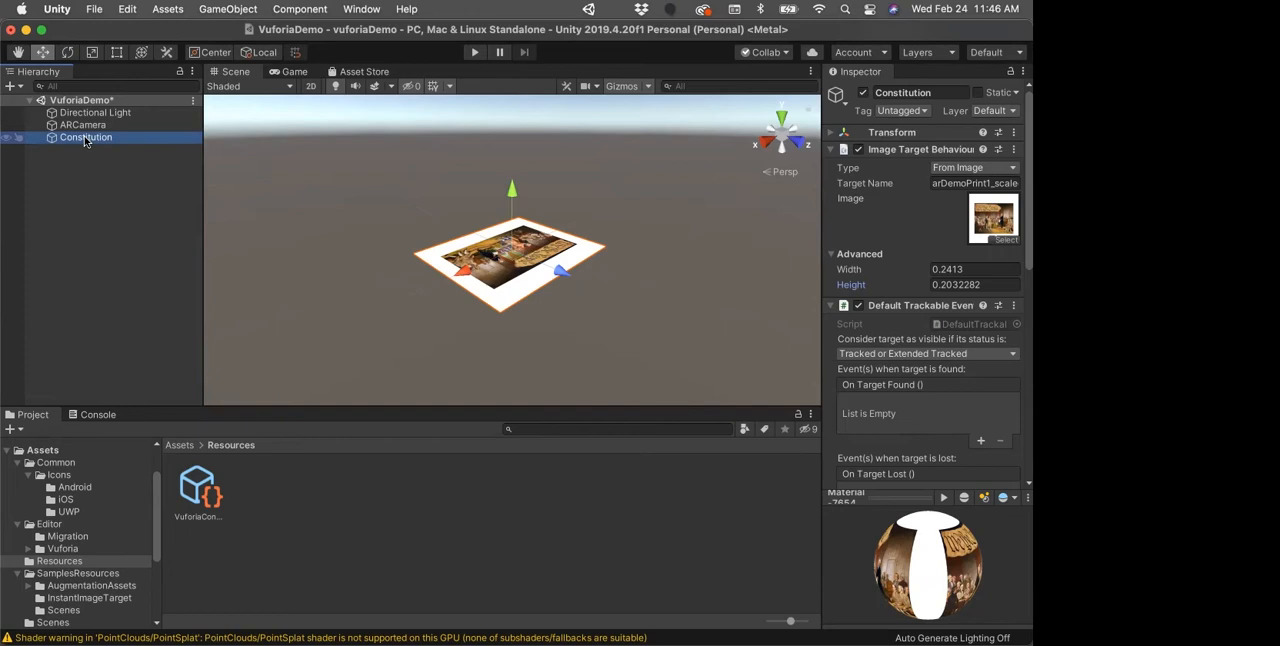
{"action": "left_click", "coordinate": [20, 88]}
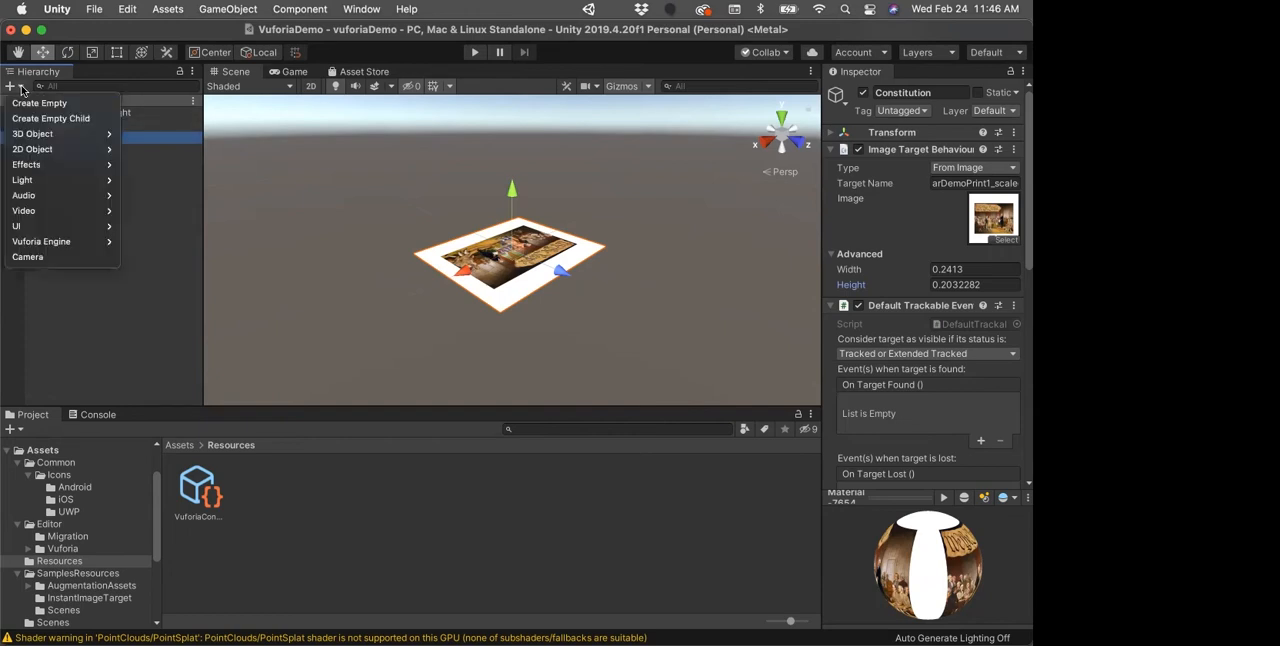
{"action": "mouse_move", "coordinate": [27, 134]}
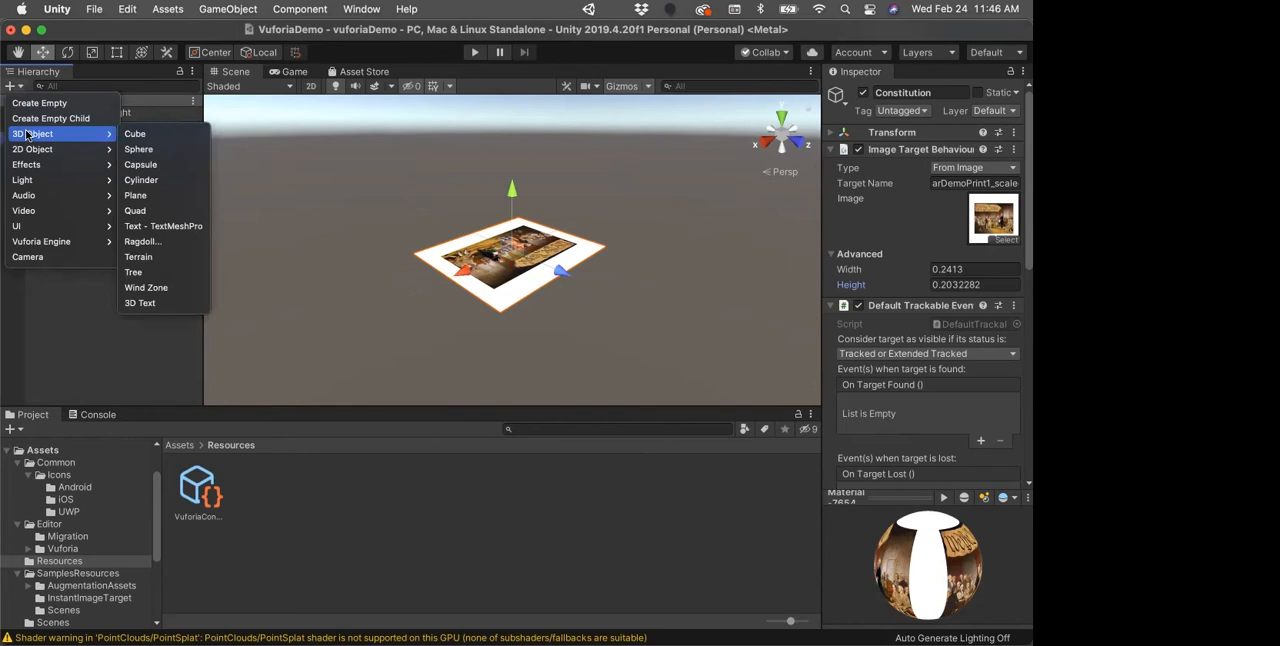
{"action": "left_click", "coordinate": [136, 195]}
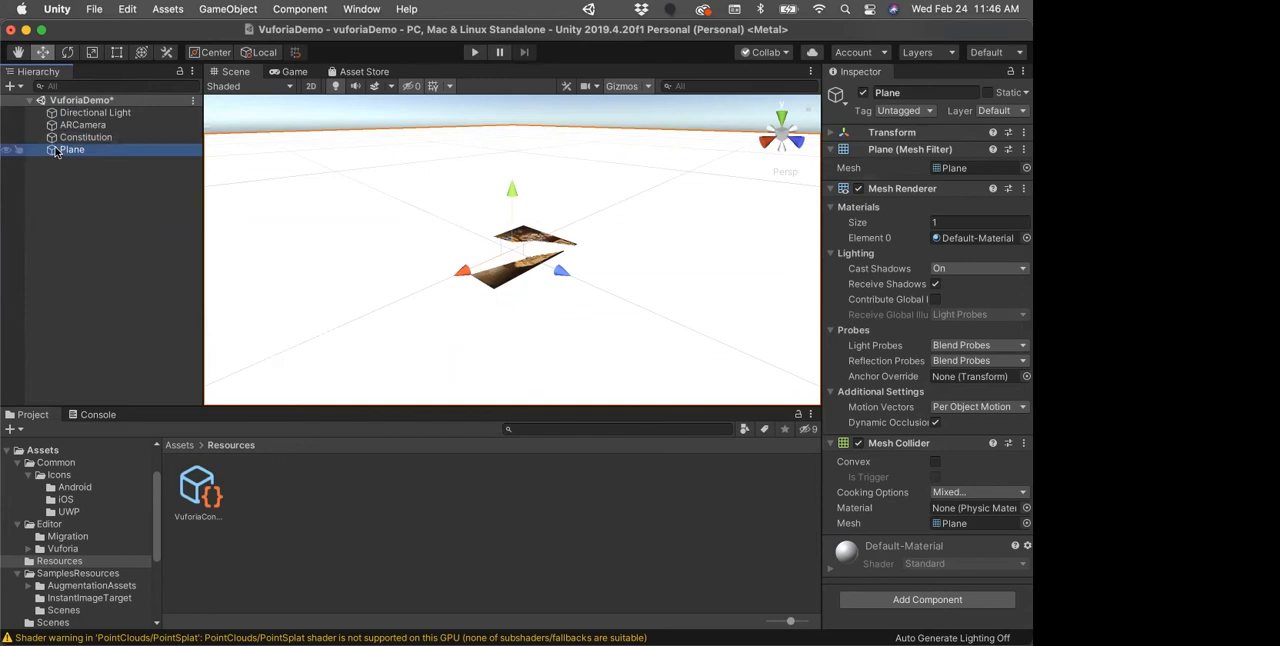
{"action": "left_click_drag", "start_coordinate": [52, 149], "coordinate": [70, 142]}
{"action": "left_click", "coordinate": [40, 139]}
{"action": "left_click", "coordinate": [40, 140]}
{"action": "left_click", "coordinate": [40, 140]}
{"action": "left_click", "coordinate": [40, 140]}
{"action": "left_click", "coordinate": [40, 140]}
{"action": "left_click", "coordinate": [40, 140]}
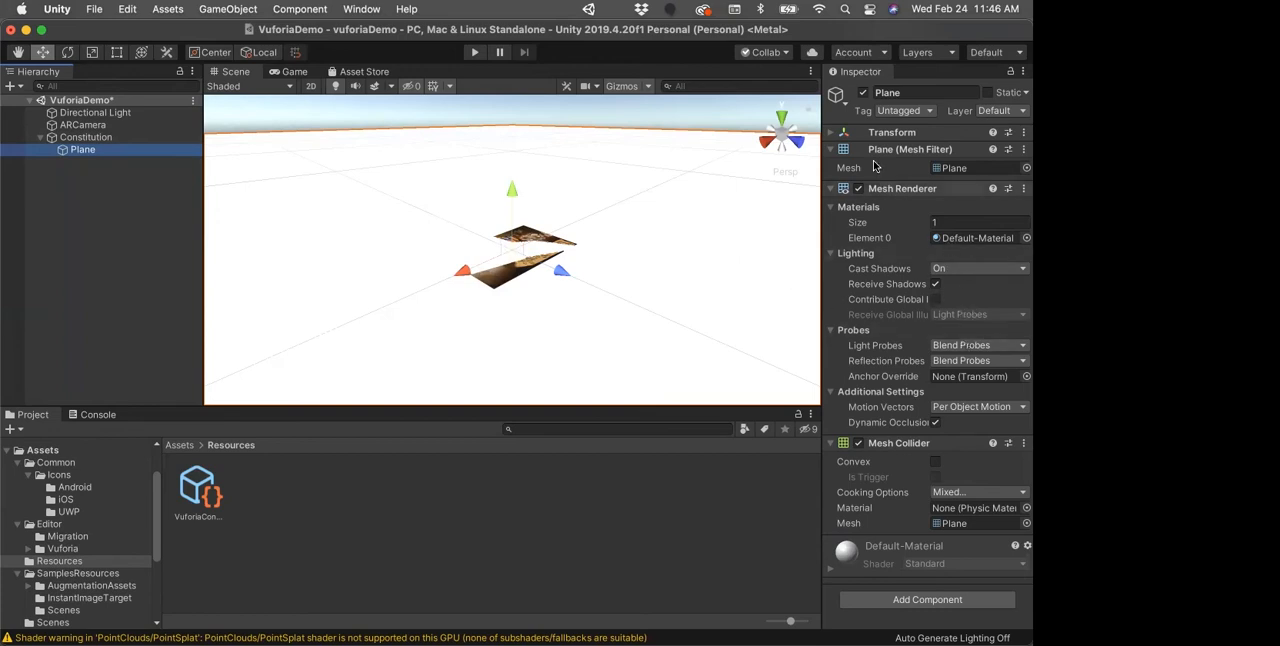
Step: Set the Plane's scale to 0.02 on X, Y and Z, and raise it to about 0.025 in Y above the image target
{"action": "left_click", "coordinate": [832, 134]}
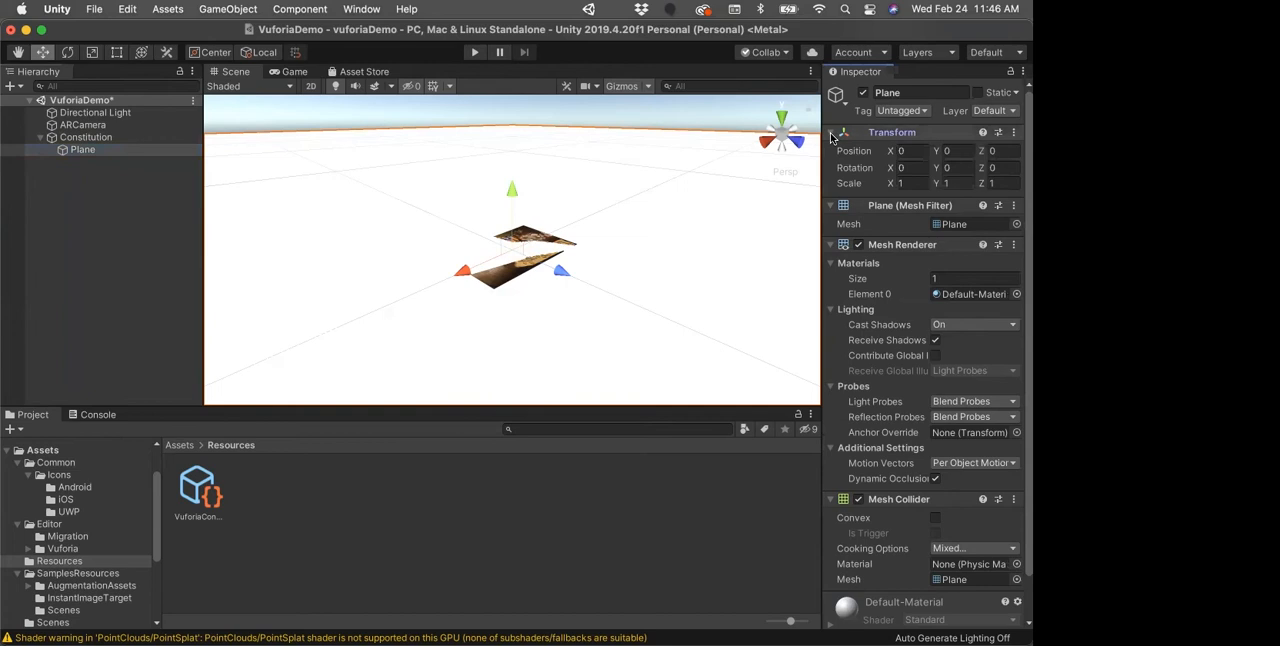
{"action": "left_click", "coordinate": [916, 183]}
{"action": "type", "text": "0.02"}
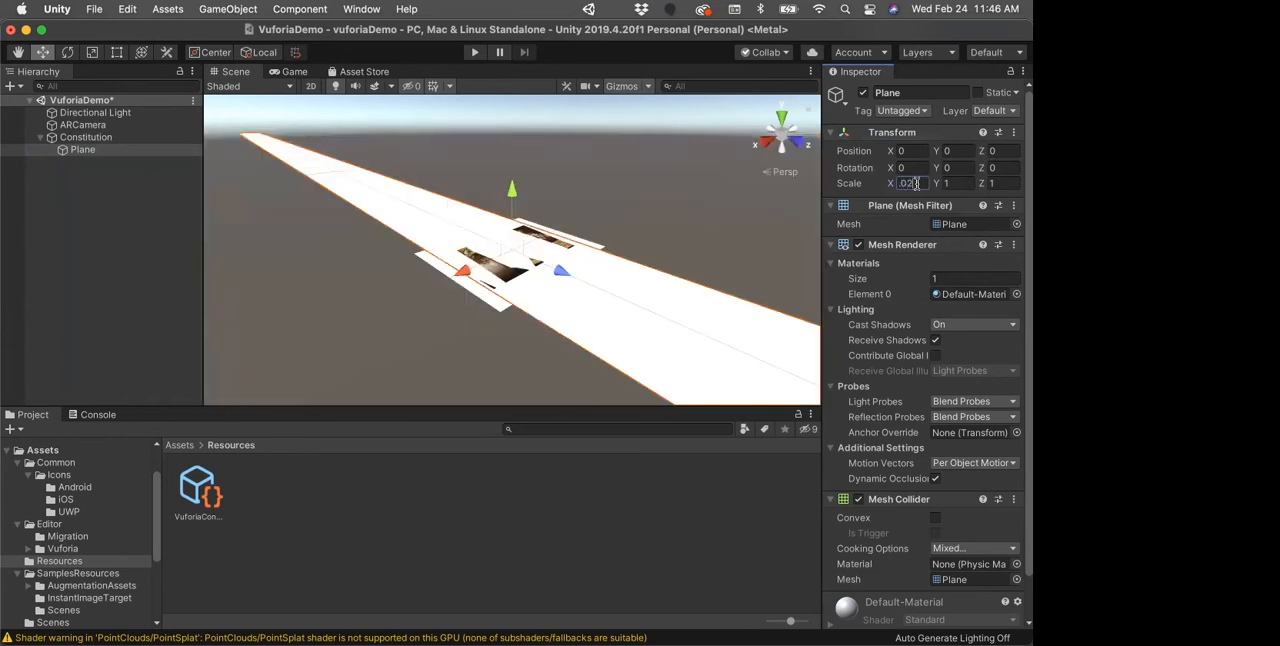
{"action": "key", "text": "Tab"}
{"action": "key", "text": "BackSpace"}
{"action": "type", "text": "."}
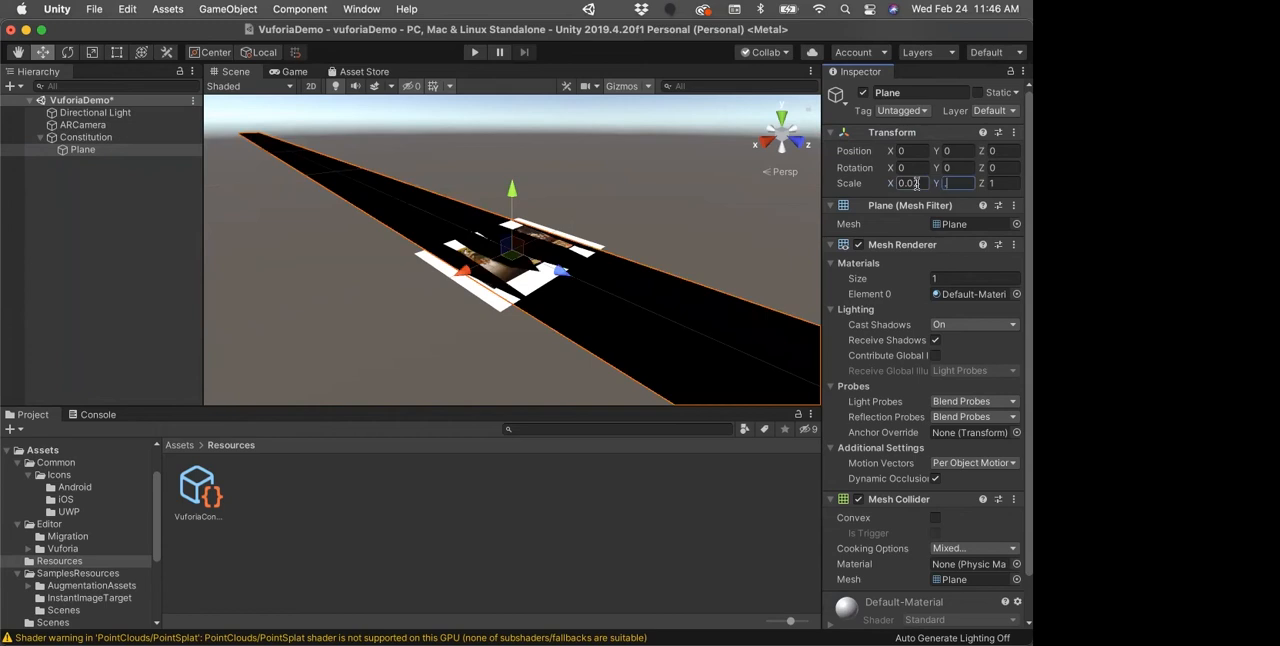
{"action": "type", "text": "02"}
{"action": "key", "text": "Tab"}
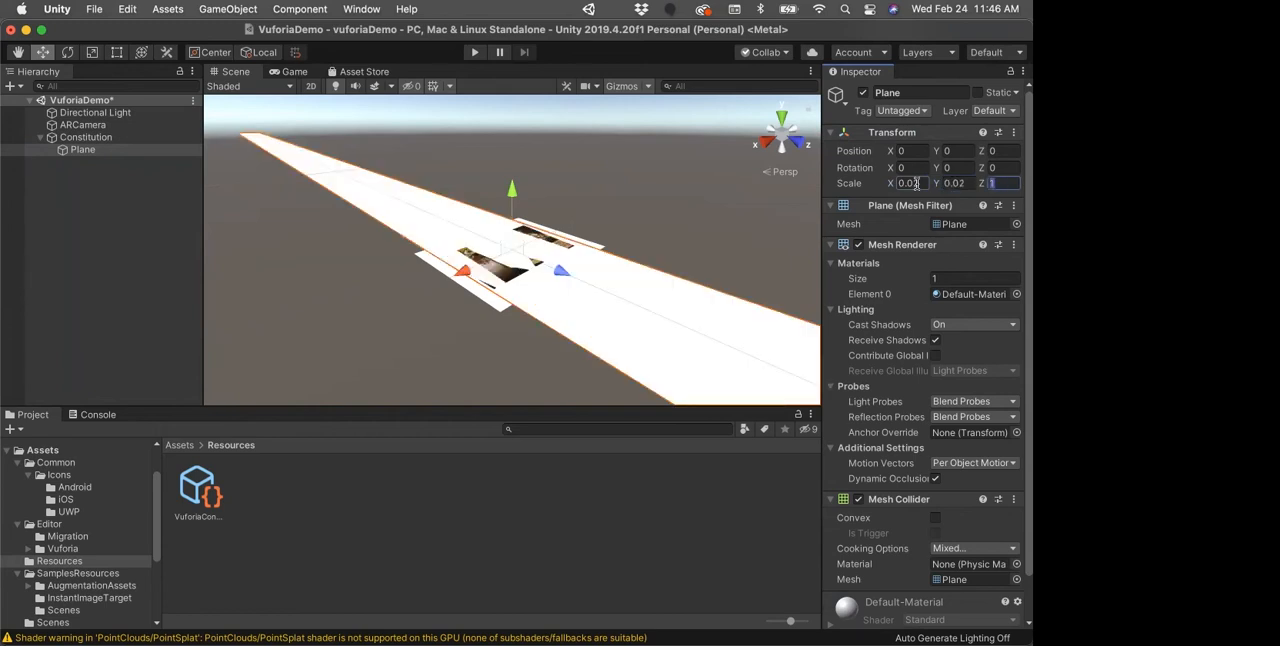
{"action": "type", "text": ".02"}
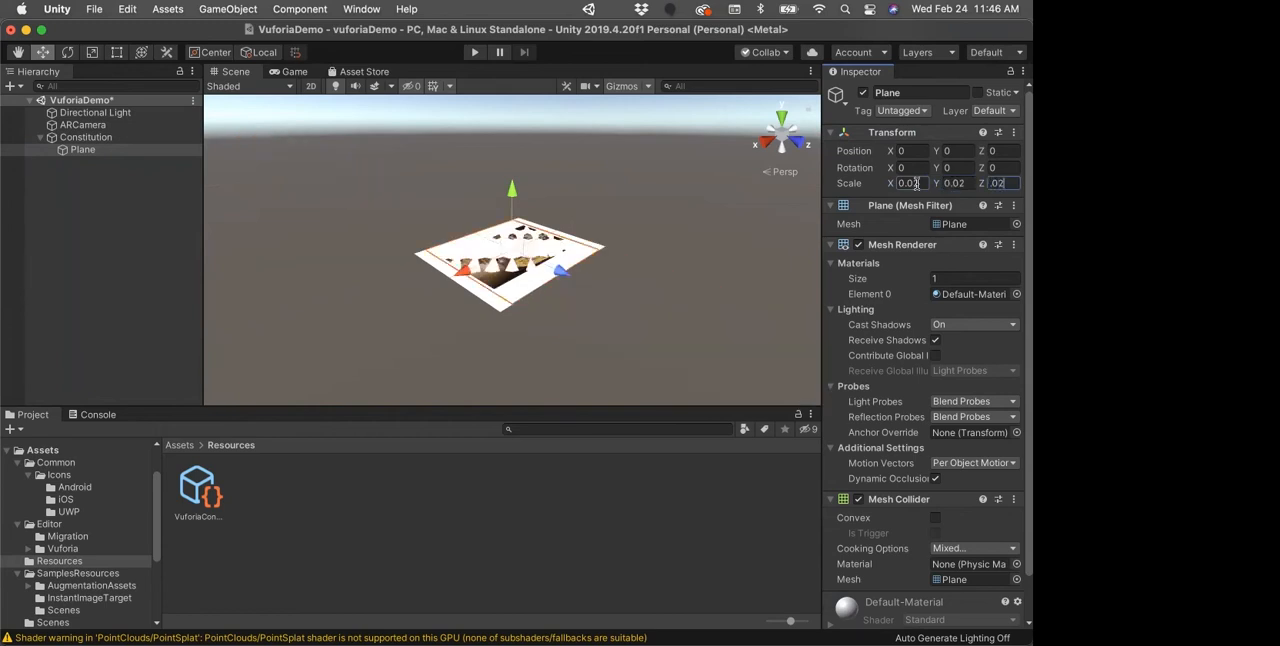
{"action": "key", "text": "Return"}
{"action": "left_click_drag", "start_coordinate": [511, 189], "coordinate": [512, 188]}
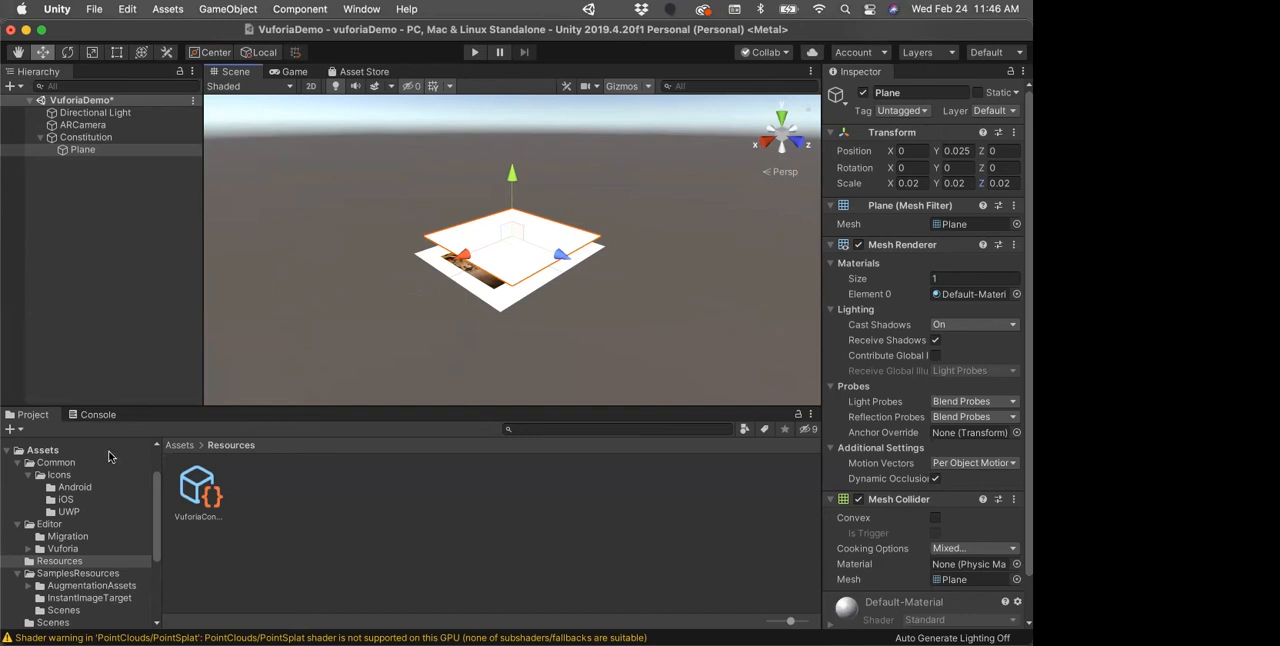
Step: Create a folder named Textures in the project's Assets folder
{"action": "left_click", "coordinate": [186, 447]}
{"action": "right_click", "coordinate": [587, 498]}
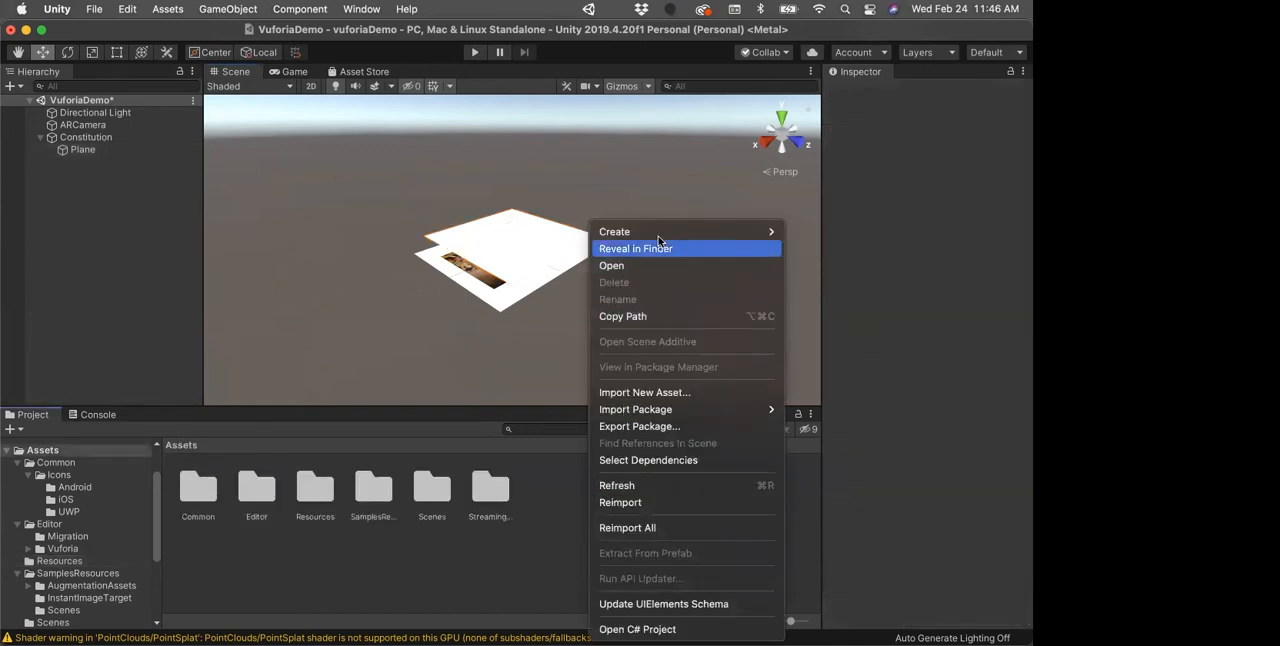
{"action": "mouse_move", "coordinate": [696, 236]}
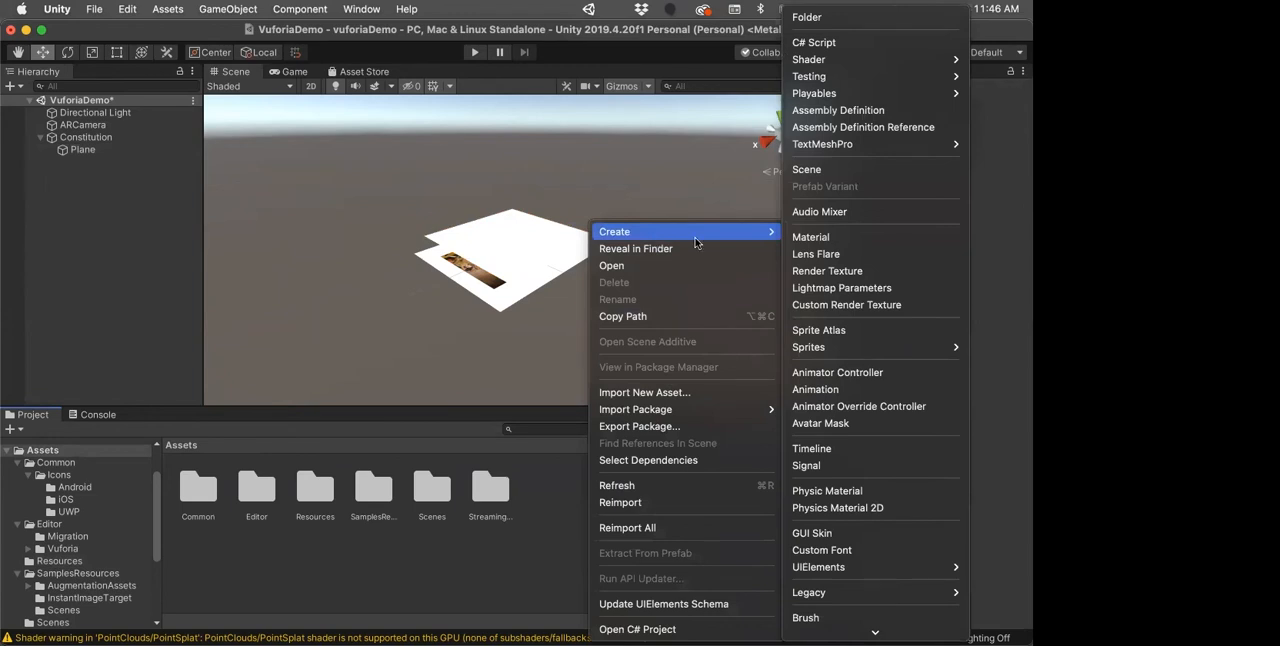
{"action": "left_click", "coordinate": [838, 18]}
{"action": "type", "text": "T"}
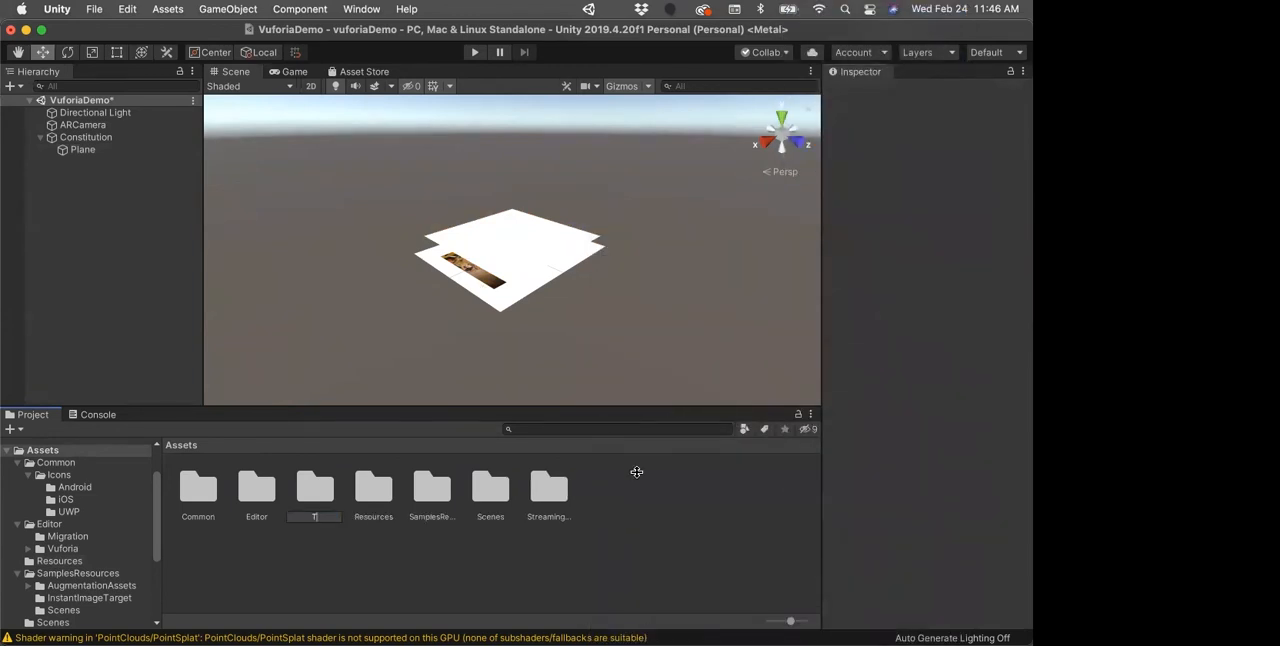
{"action": "type", "text": "extures"}
{"action": "key", "text": "Return"}
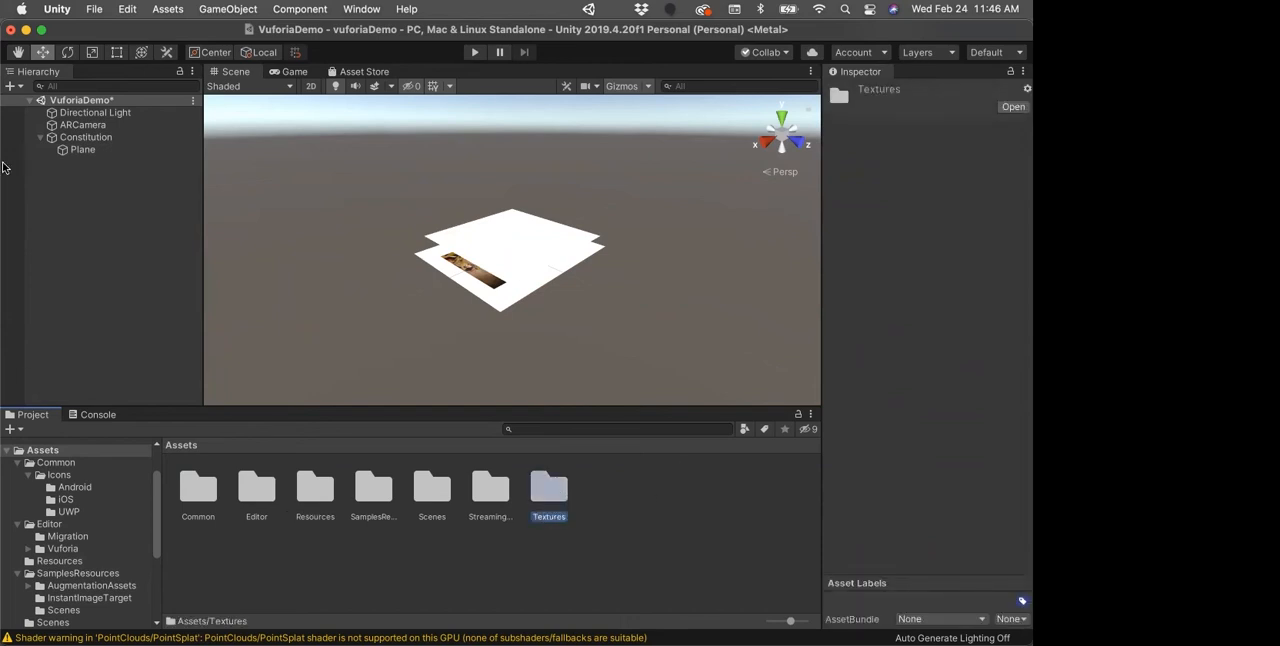
Step: Import iroquoisNation.png from the week04 folder in Finder into the Textures folder, and open that folder in Unity
{"action": "mouse_move", "coordinate": [4, 168]}
{"action": "left_click", "coordinate": [17, 44]}
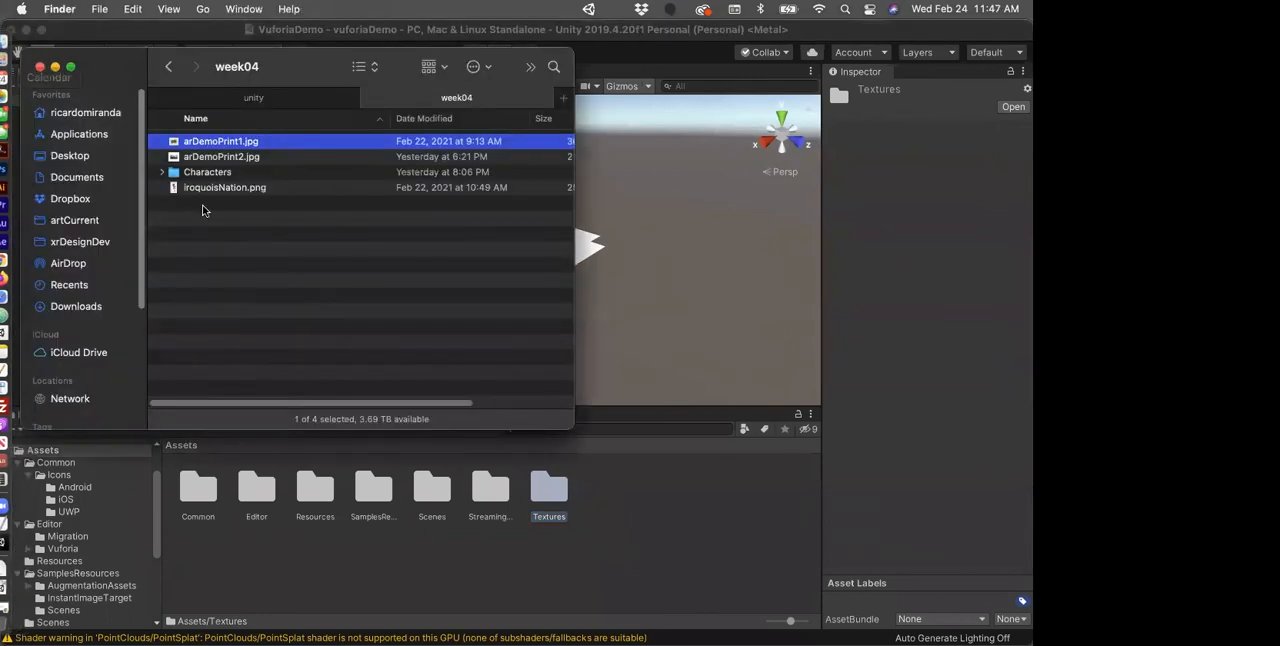
{"action": "left_click_drag", "start_coordinate": [172, 188], "coordinate": [545, 497]}
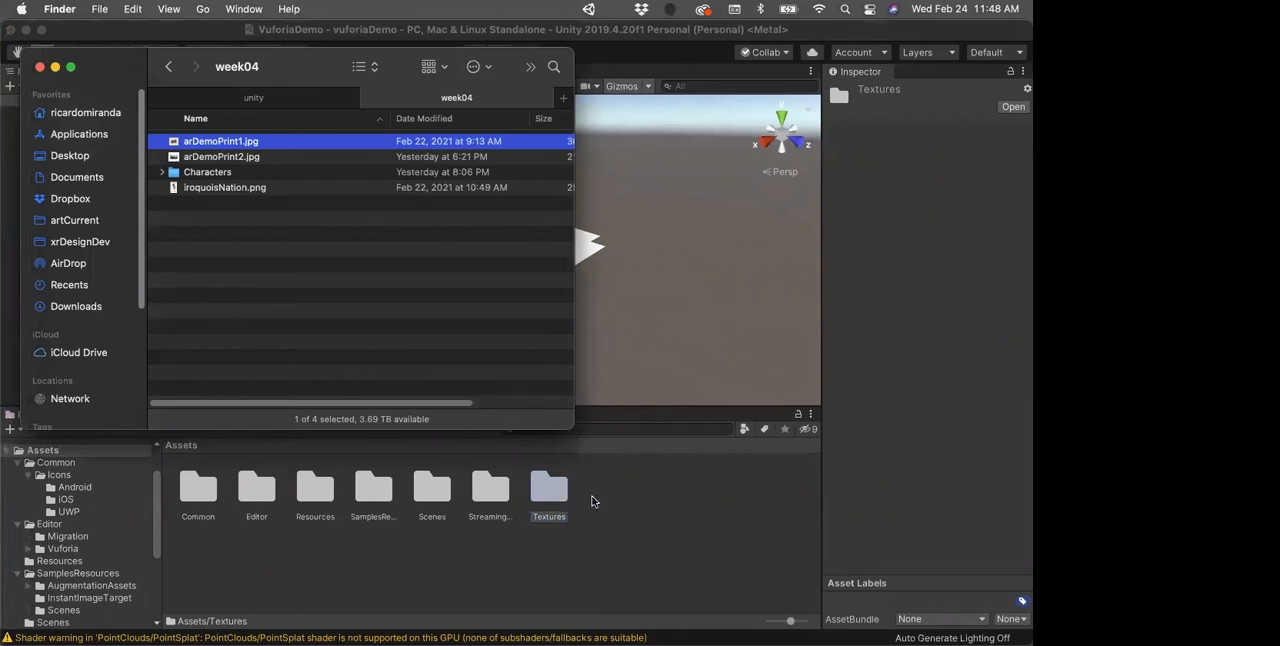
{"action": "left_click", "coordinate": [591, 501]}
{"action": "double_click", "coordinate": [549, 489]}
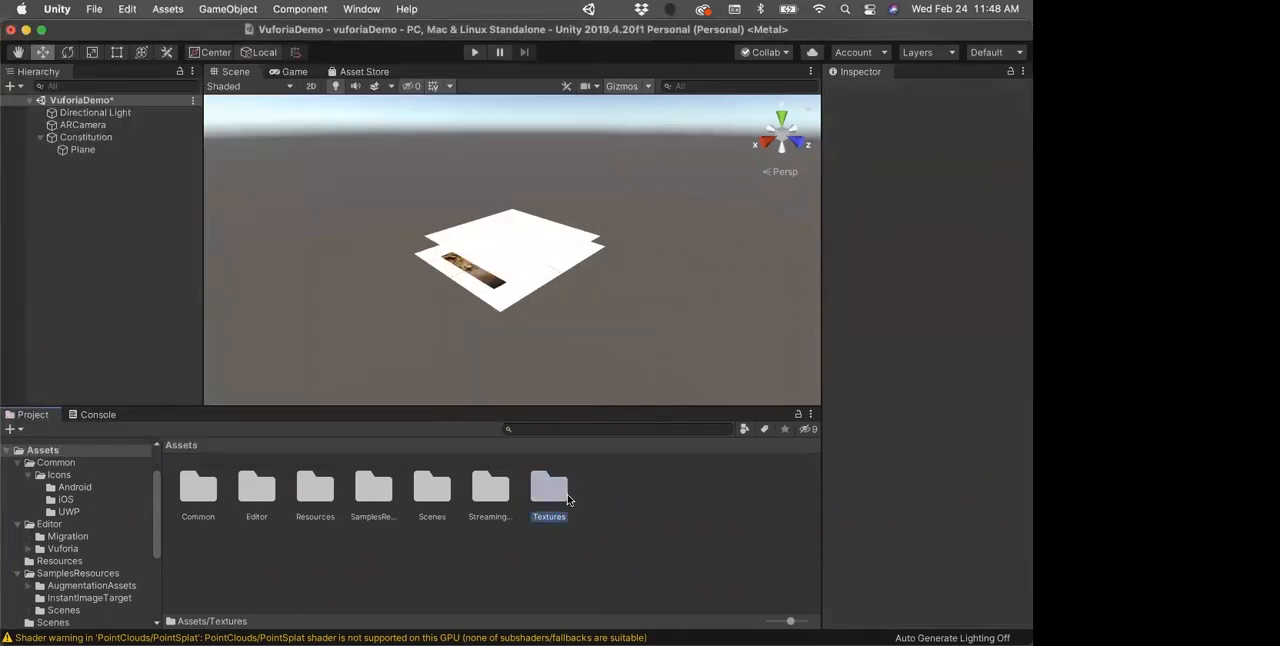
Step: Set the texture type of iroquoisNation to Sprite (2D and UI) and apply the import settings
{"action": "left_click", "coordinate": [204, 505]}
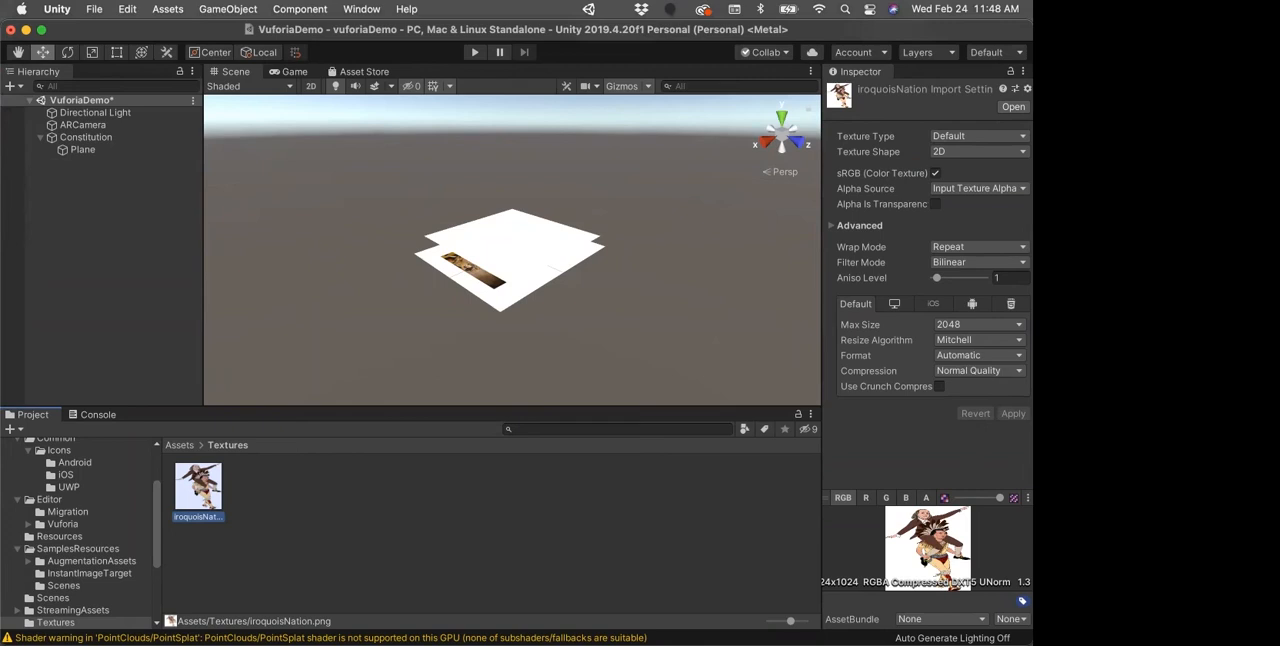
{"action": "left_click", "coordinate": [1023, 138]}
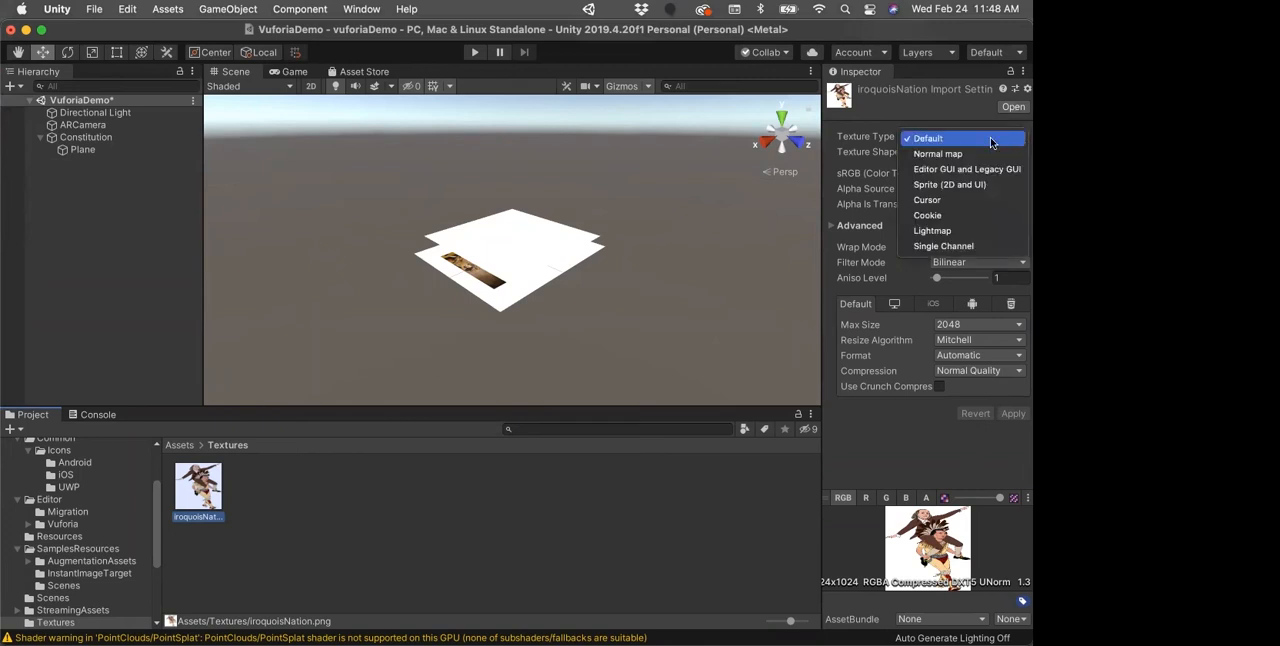
{"action": "left_click", "coordinate": [926, 186]}
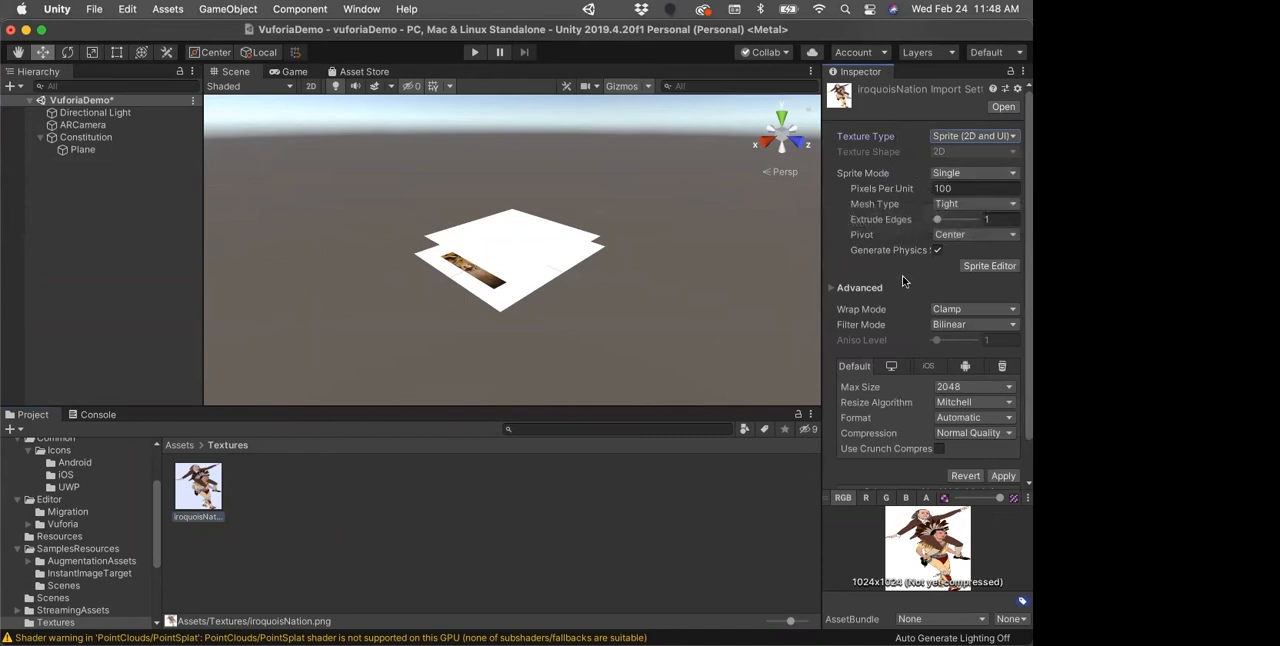
{"action": "scroll", "coordinate": [902, 275], "scroll_direction": "down", "scroll_amount": 2}
{"action": "left_click", "coordinate": [1001, 440]}
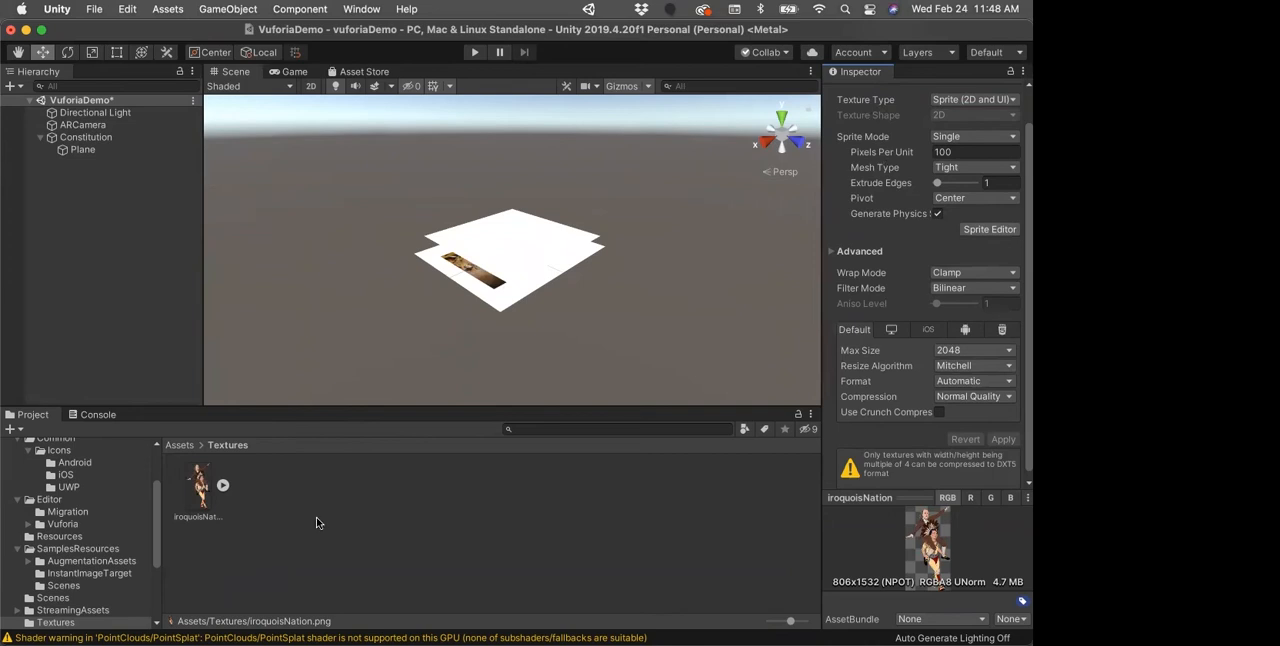
{"action": "scroll", "coordinate": [918, 351], "scroll_direction": "up", "scroll_amount": 2}
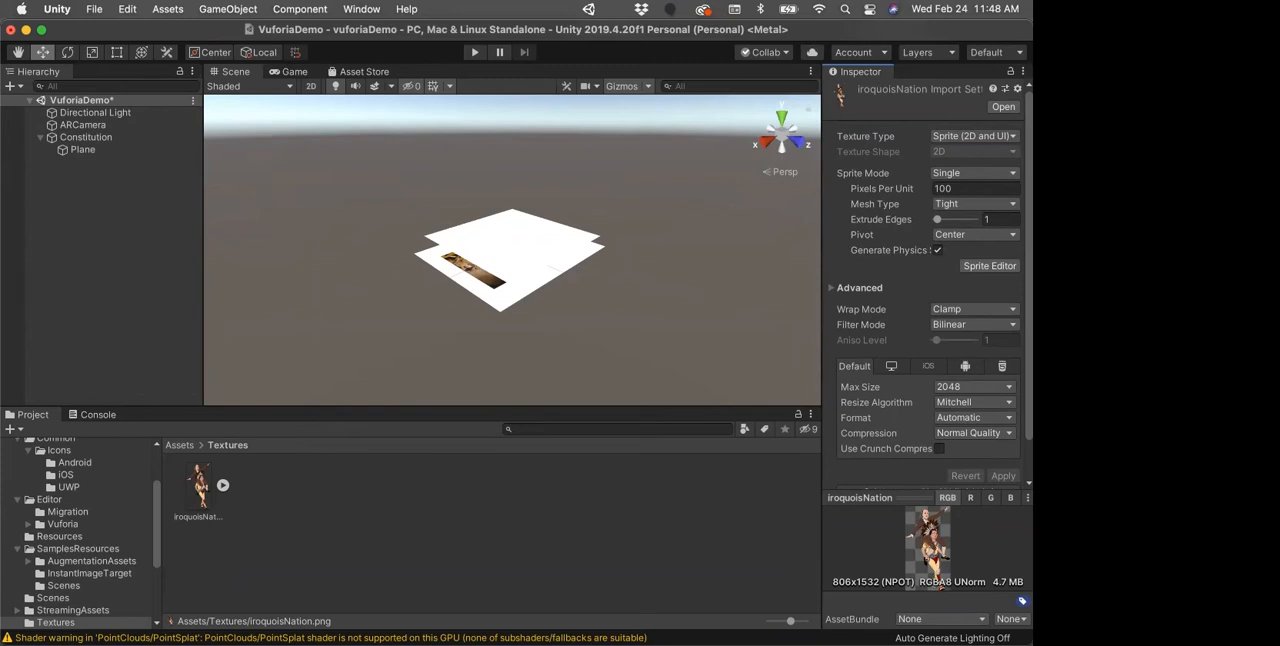
Step: Create a folder named Materials in the project's Assets folder
{"action": "left_click", "coordinate": [181, 446]}
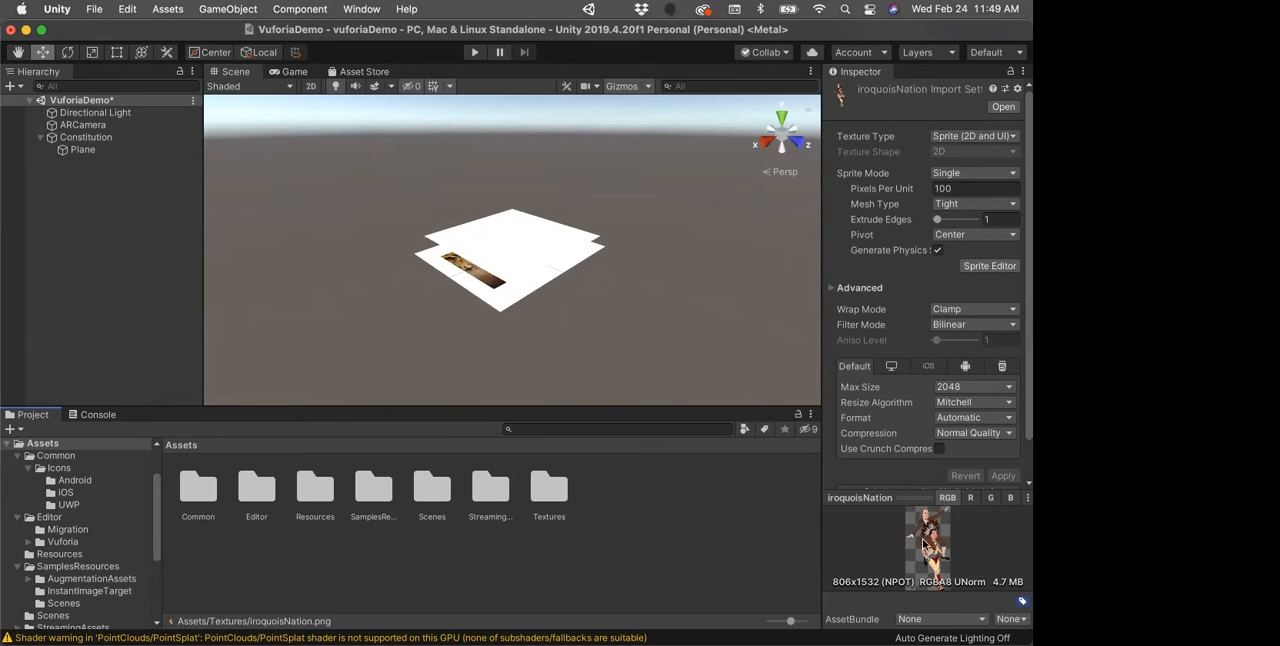
{"action": "left_click", "coordinate": [619, 507]}
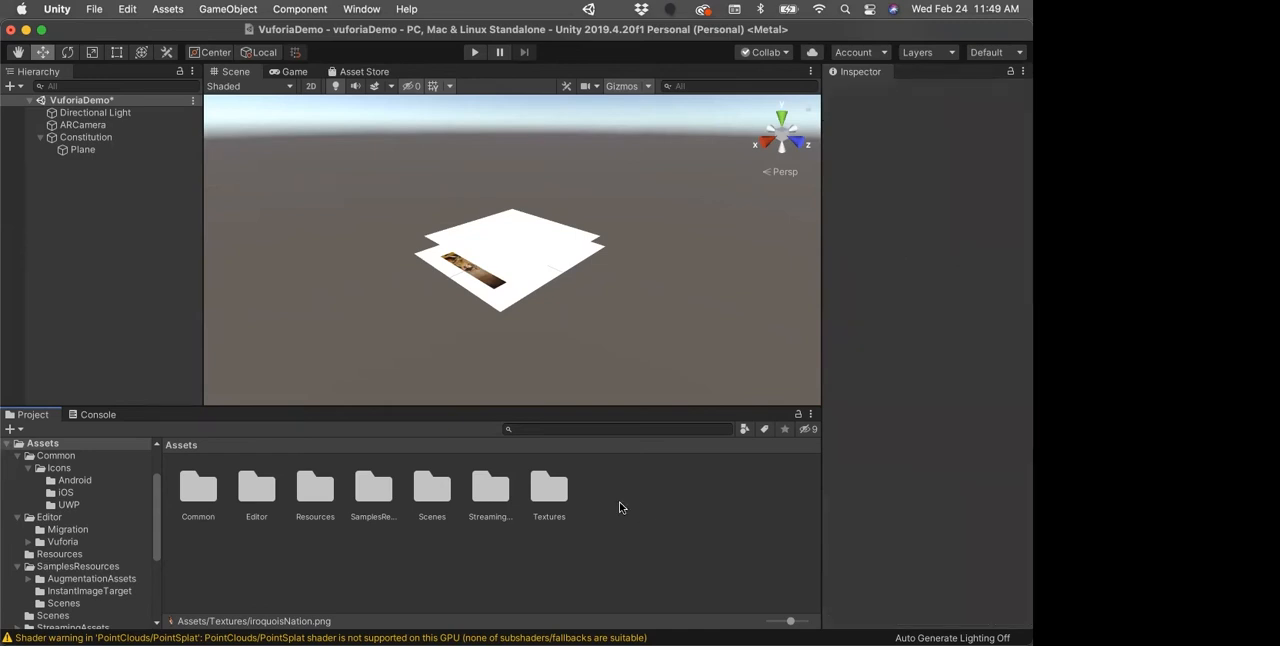
{"action": "right_click", "coordinate": [619, 507]}
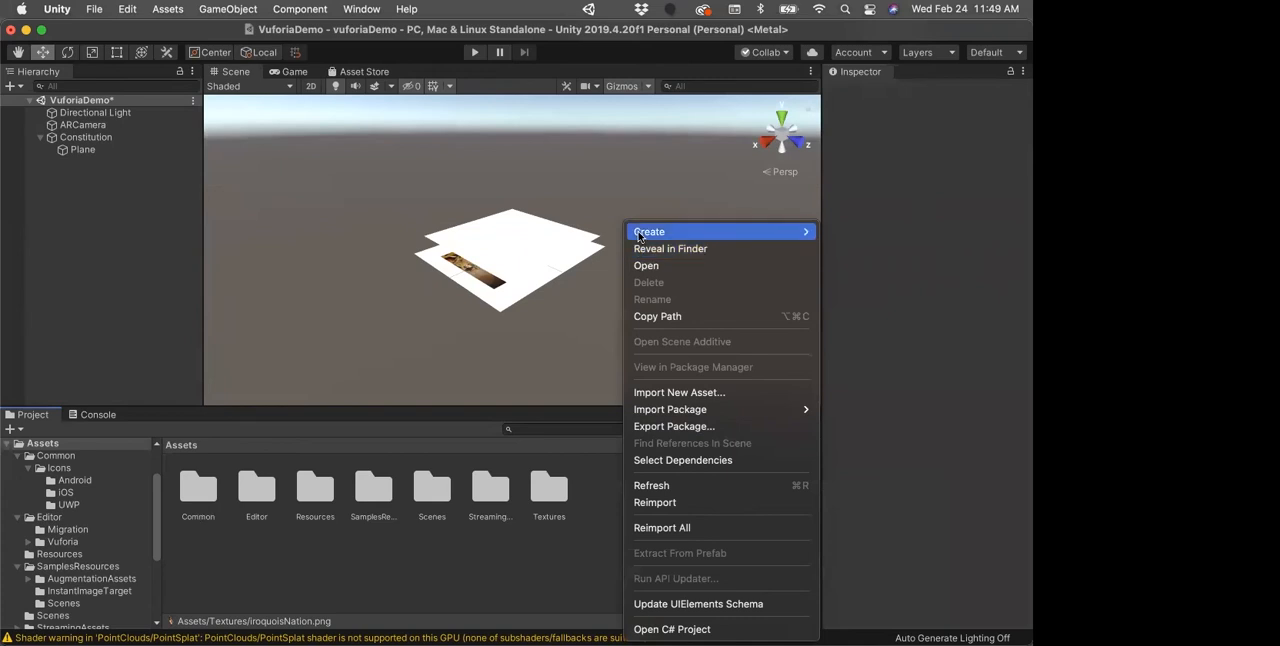
{"action": "mouse_move", "coordinate": [640, 234]}
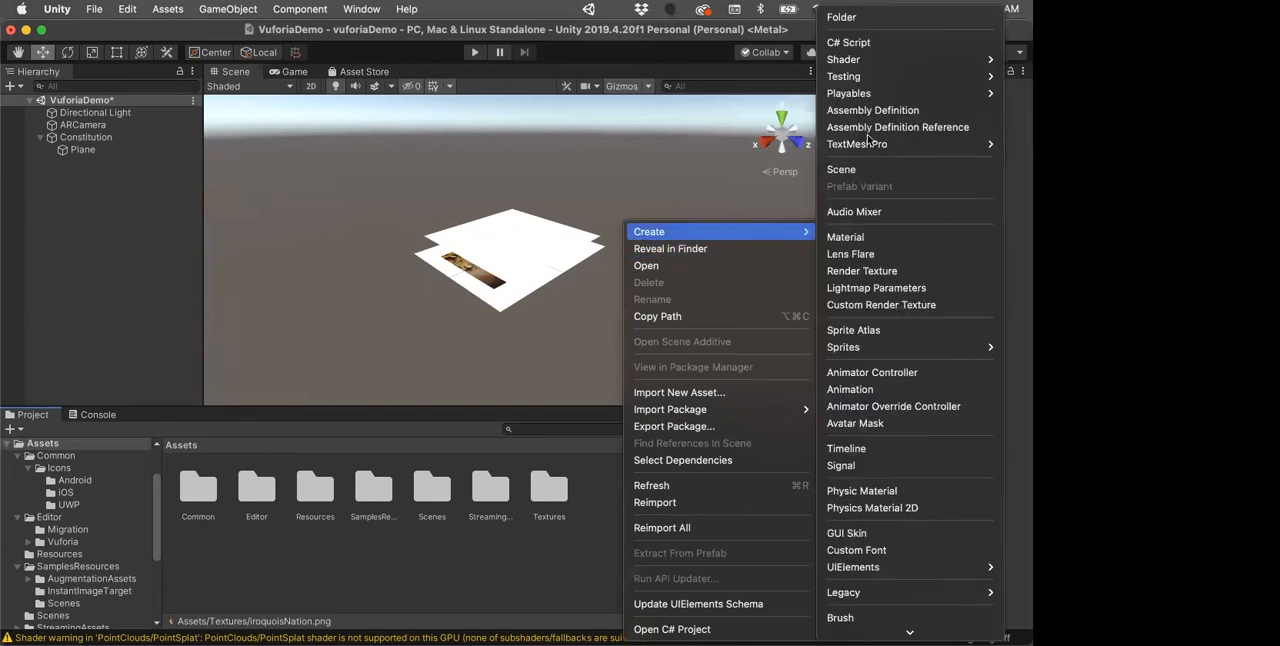
{"action": "left_click", "coordinate": [842, 18]}
{"action": "type", "text": "Materials"}
{"action": "key", "text": "Return"}
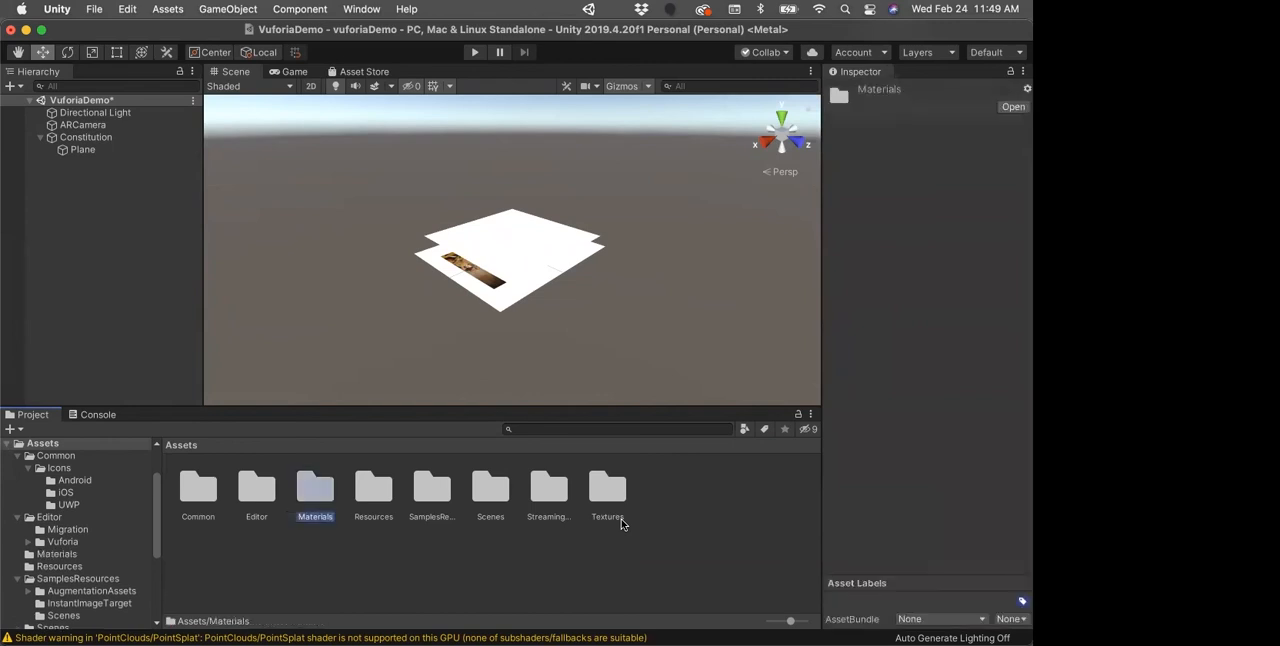
Step: Create a new material named iroquoisMaterial inside the Materials folder
{"action": "double_click", "coordinate": [304, 490]}
{"action": "right_click", "coordinate": [276, 496]}
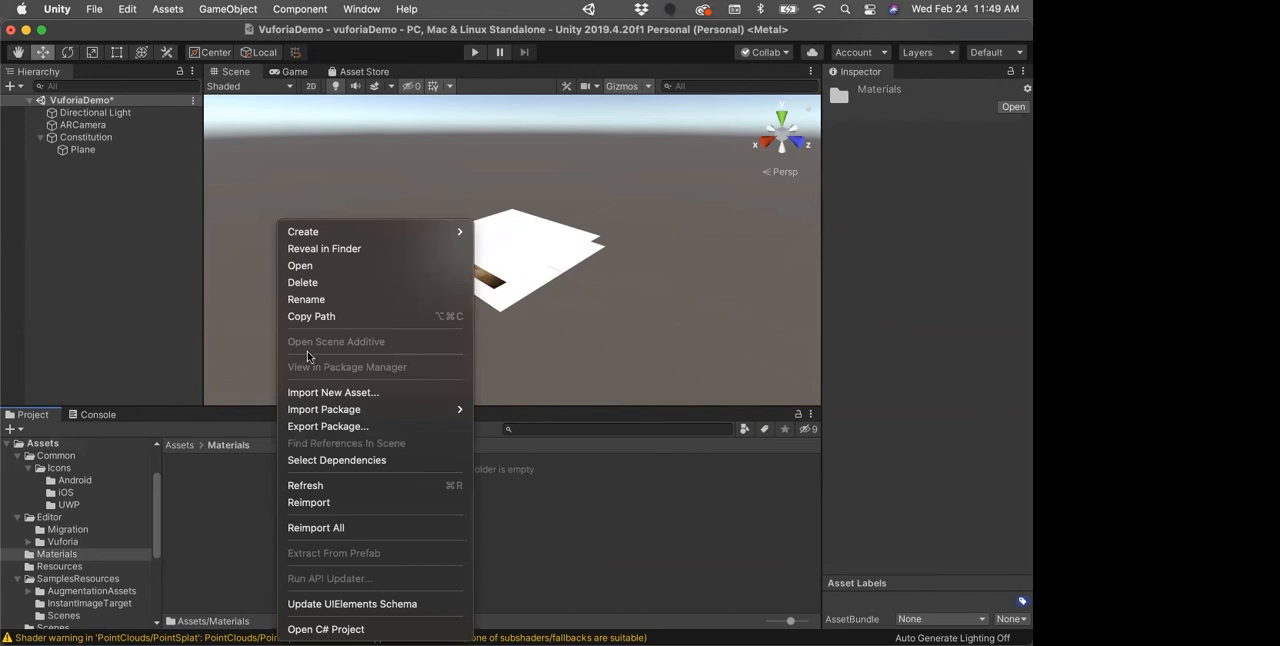
{"action": "mouse_move", "coordinate": [334, 232]}
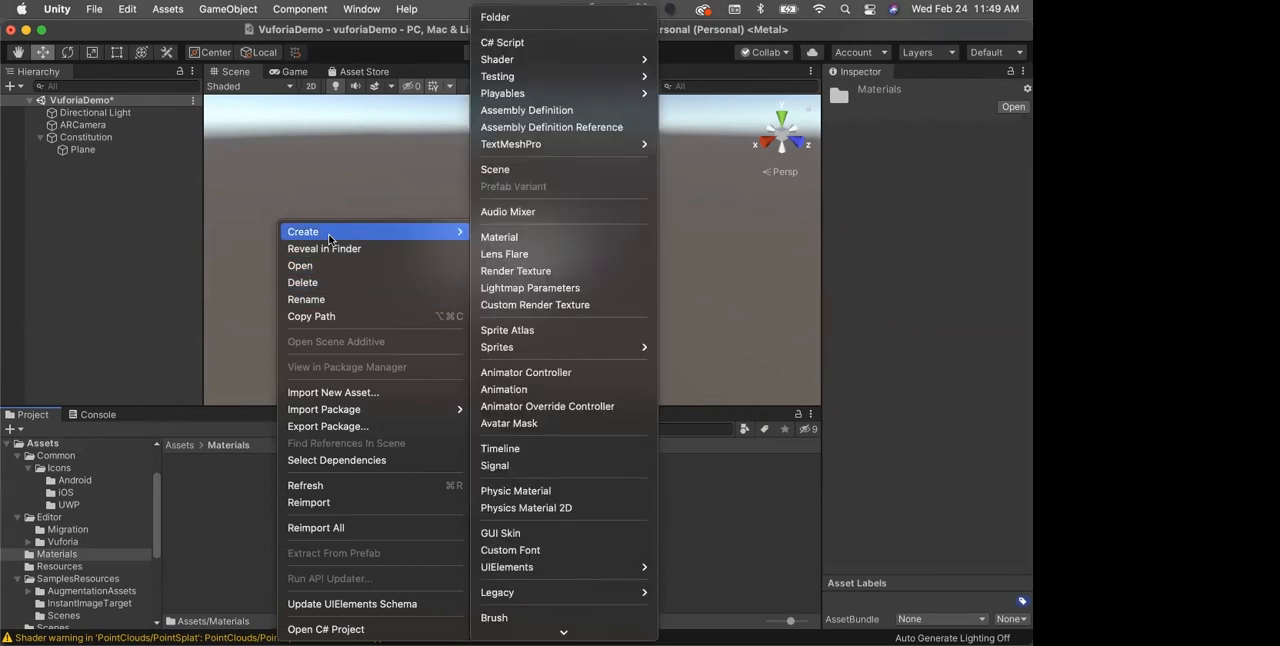
{"action": "left_click", "coordinate": [513, 237]}
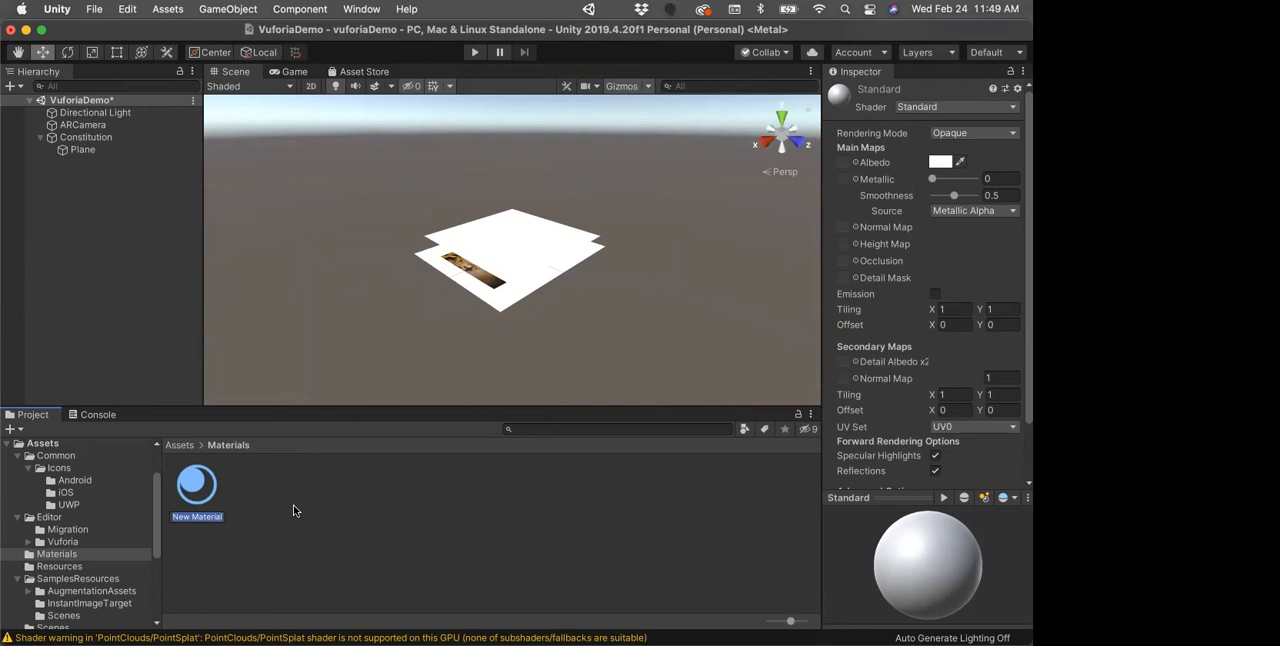
{"action": "type", "text": "iroqui"}
{"action": "type", "text": "os"}
{"action": "type", "text": "Materia"}
{"action": "type", "text": "l"}
{"action": "key", "text": "Return"}
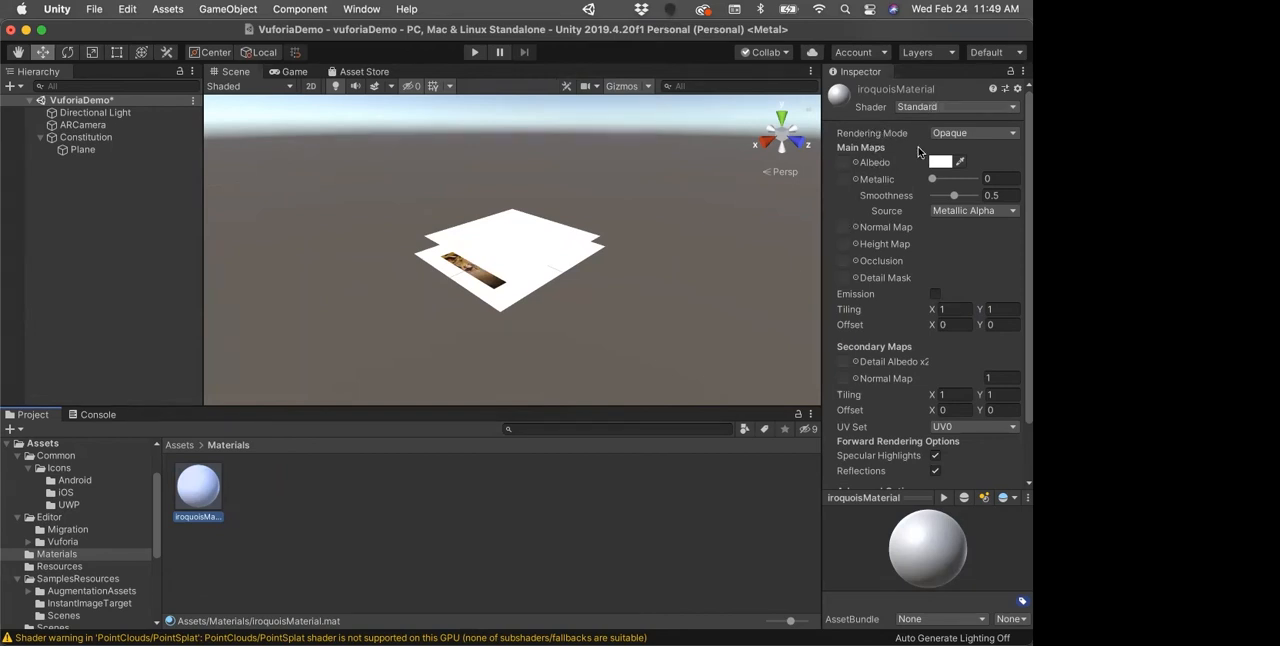
Step: Assign the iroquoisNation texture to the Albedo map of iroquoisMaterial
{"action": "left_click", "coordinate": [855, 165]}
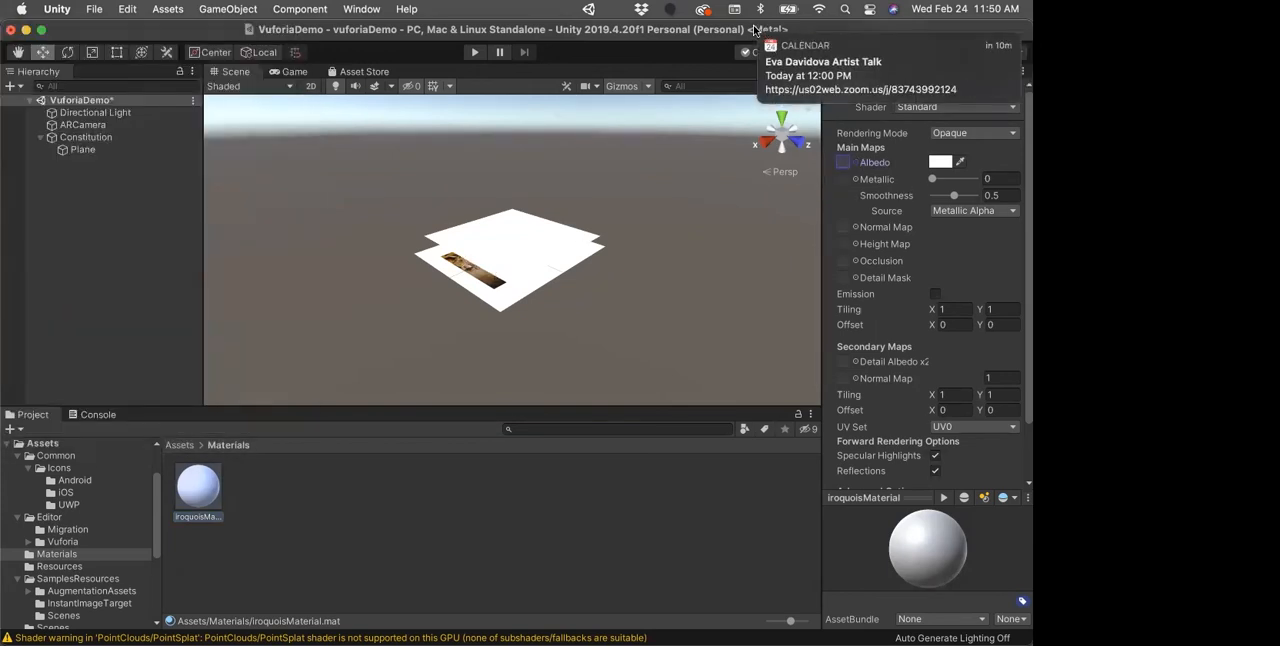
{"action": "left_click", "coordinate": [855, 165]}
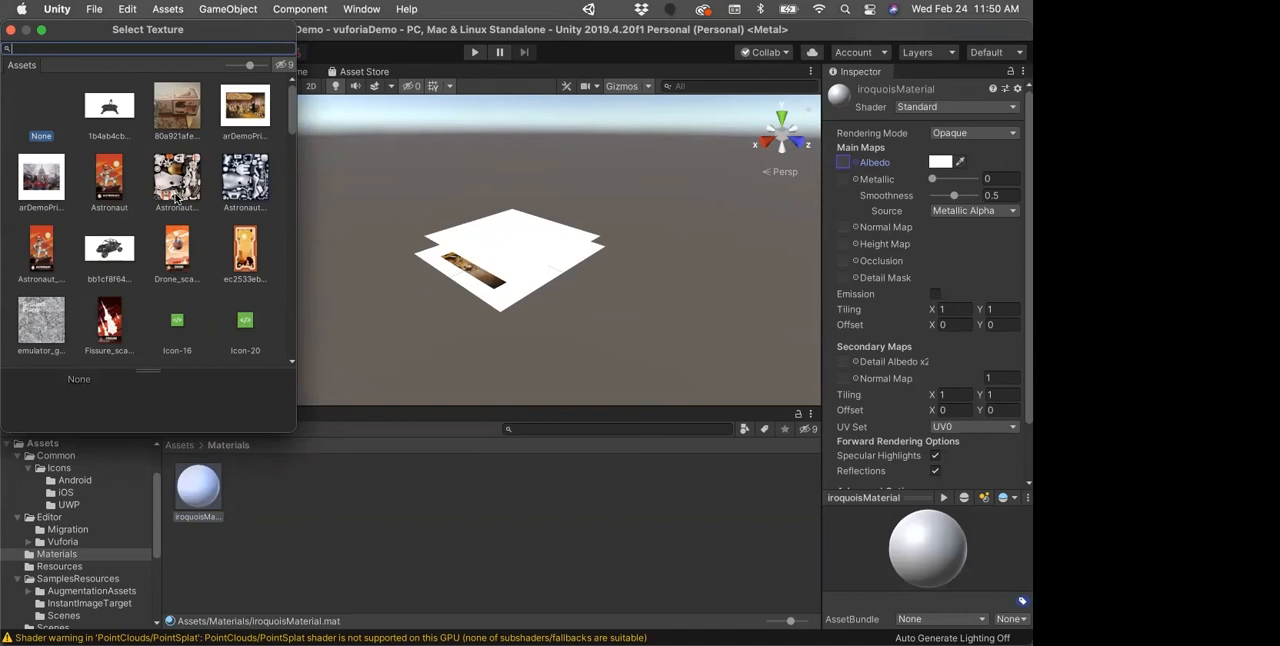
{"action": "scroll", "coordinate": [175, 230], "scroll_direction": "down", "scroll_amount": 10}
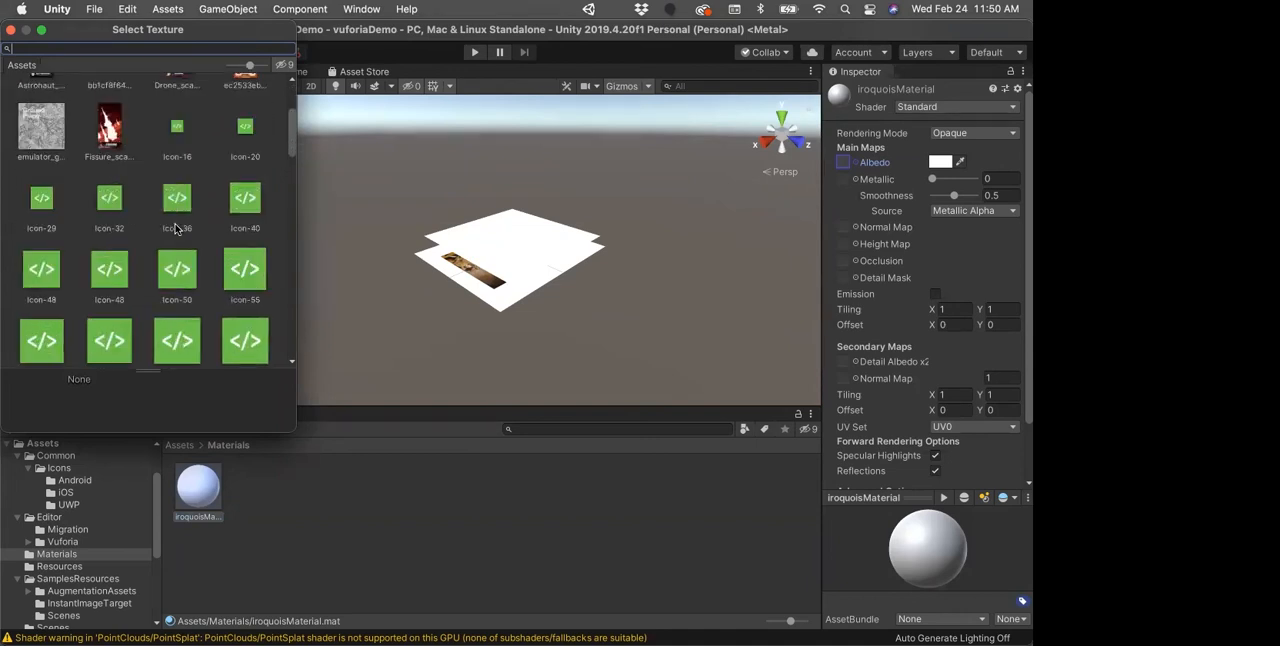
{"action": "scroll", "coordinate": [185, 229], "scroll_direction": "down", "scroll_amount": 3}
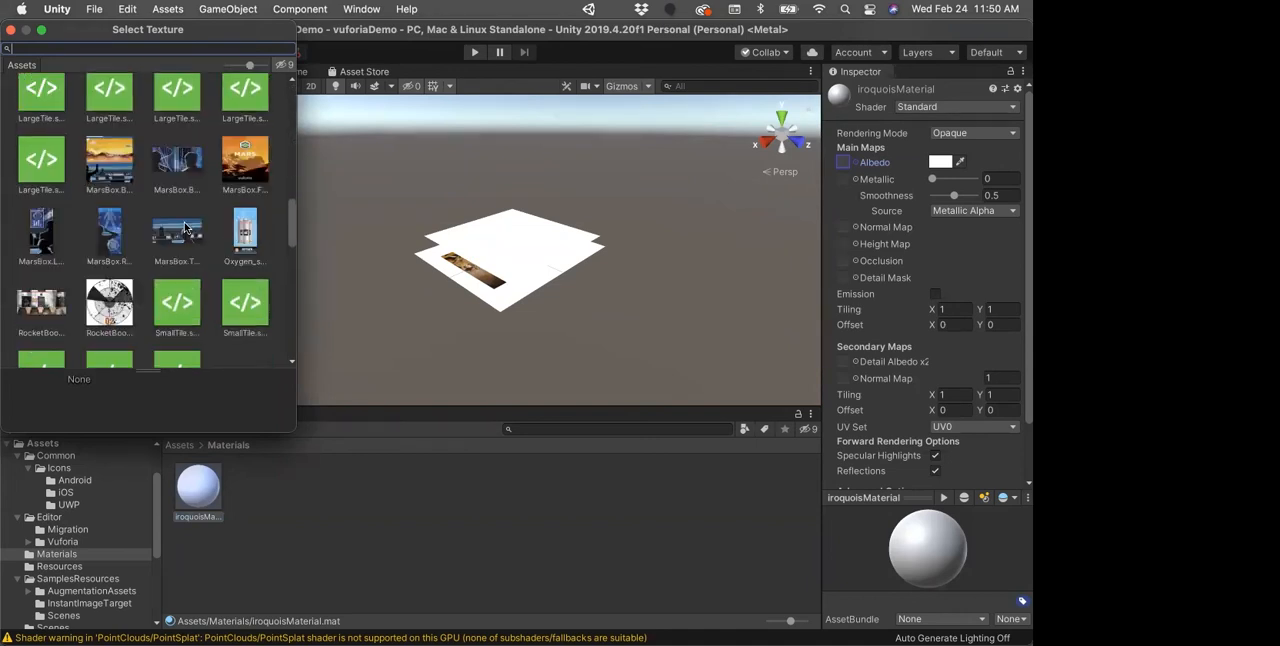
{"action": "left_click", "coordinate": [244, 200]}
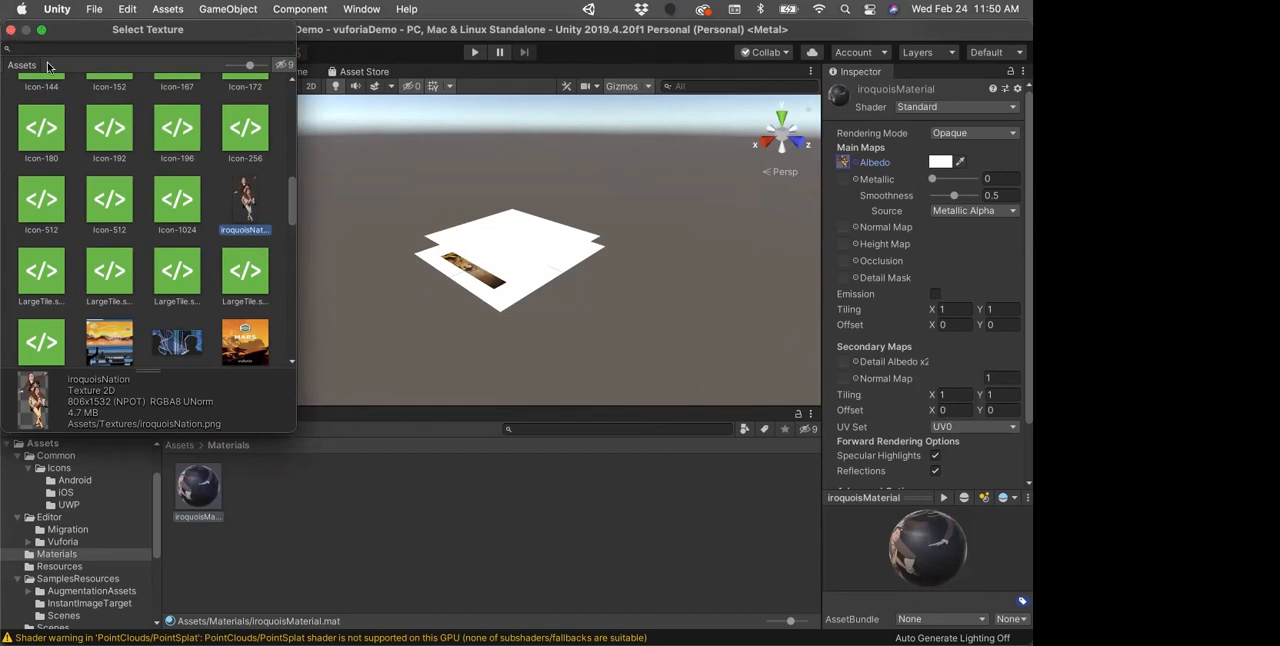
{"action": "left_click", "coordinate": [10, 31]}
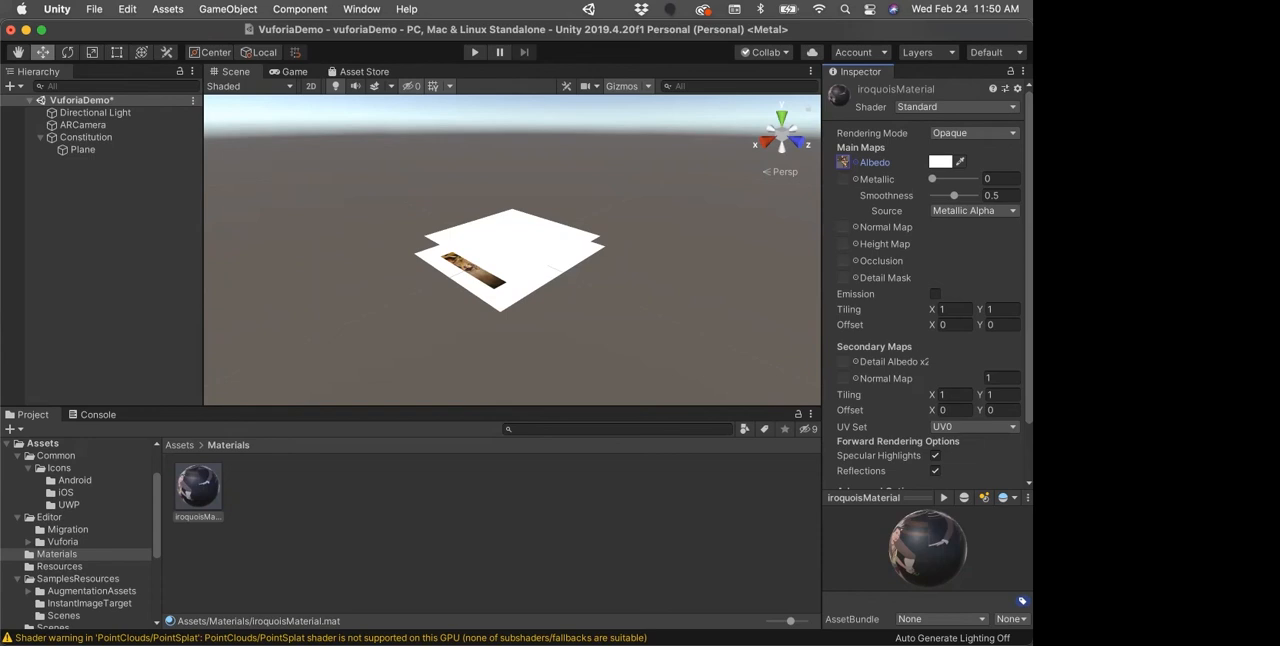
{"action": "left_click", "coordinate": [1009, 106]}
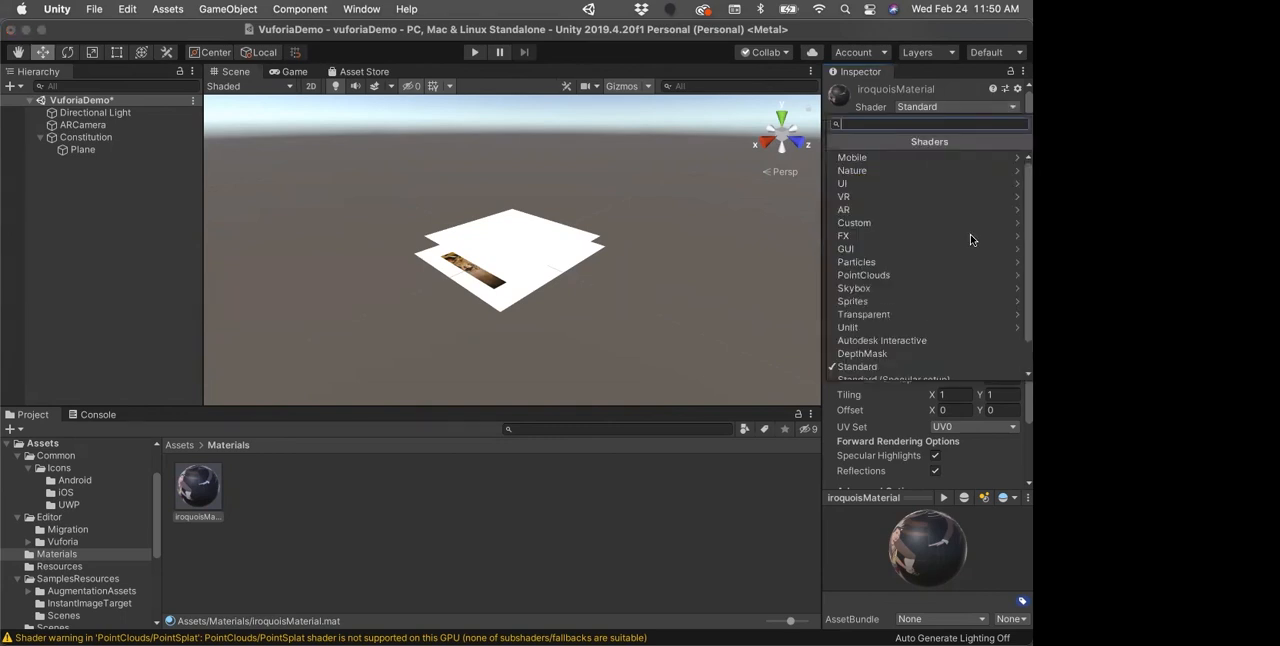
{"action": "scroll", "coordinate": [974, 241], "scroll_direction": "down", "scroll_amount": 3}
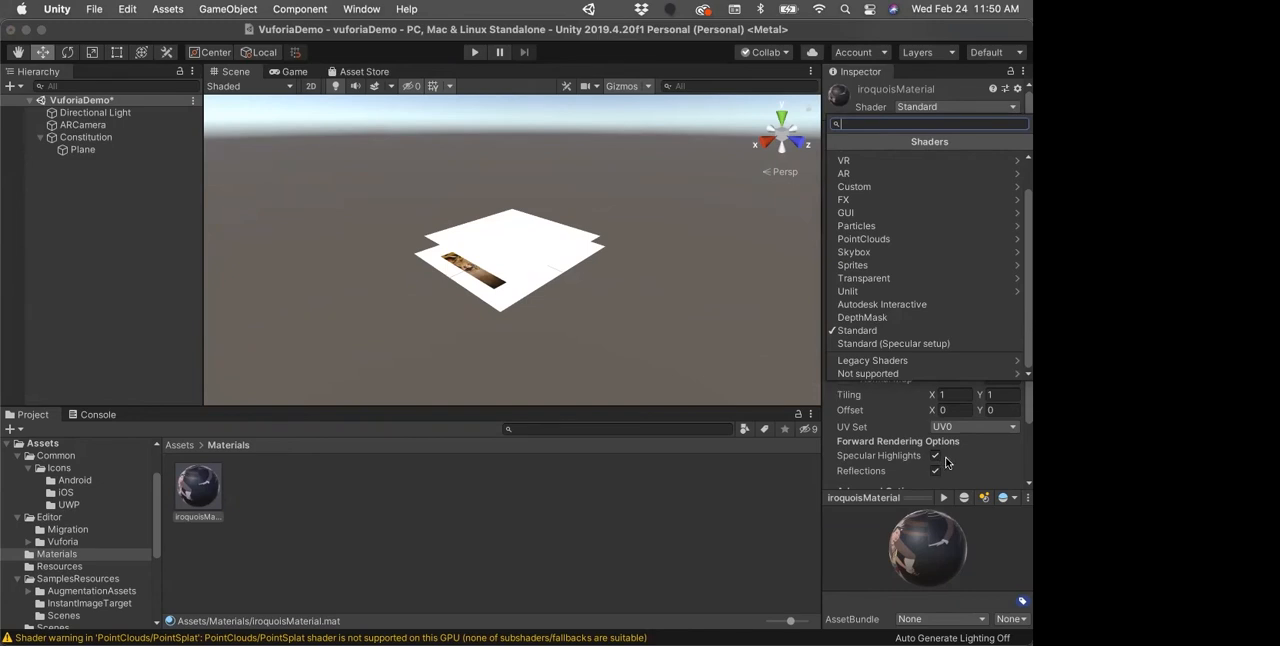
{"action": "left_click", "coordinate": [672, 507]}
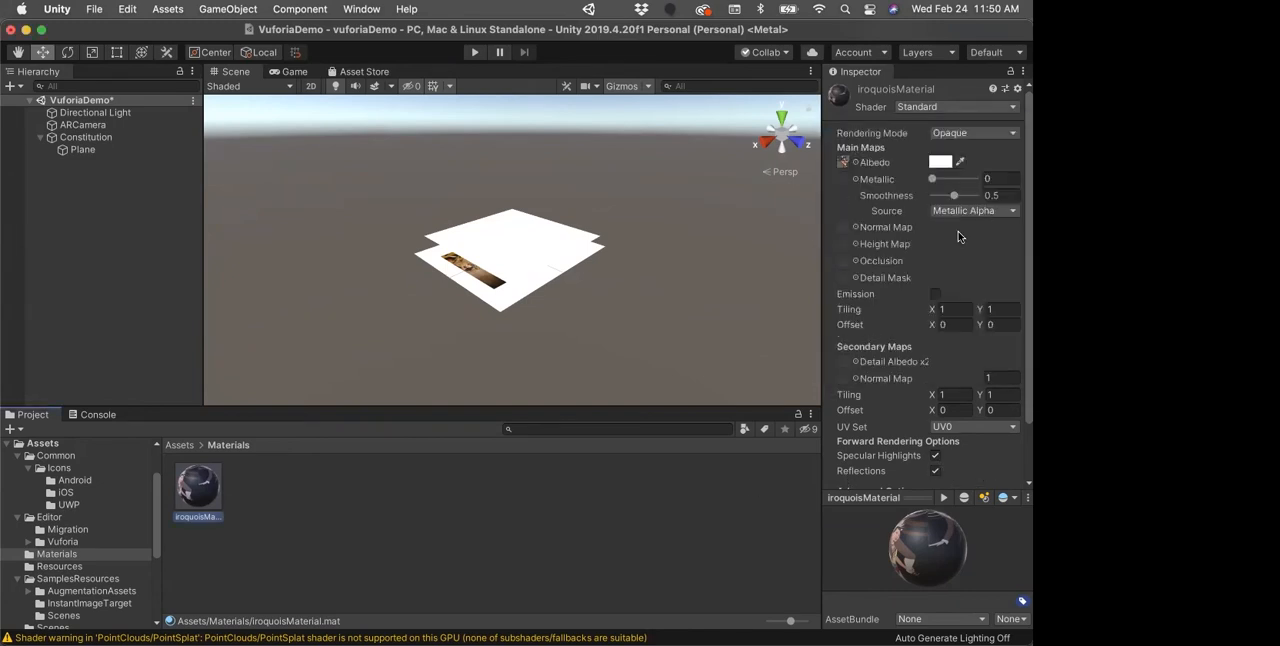
Step: Set the rendering mode of iroquoisMaterial to Transparent and assign the material to the Plane's mesh renderer
{"action": "left_click", "coordinate": [1008, 136]}
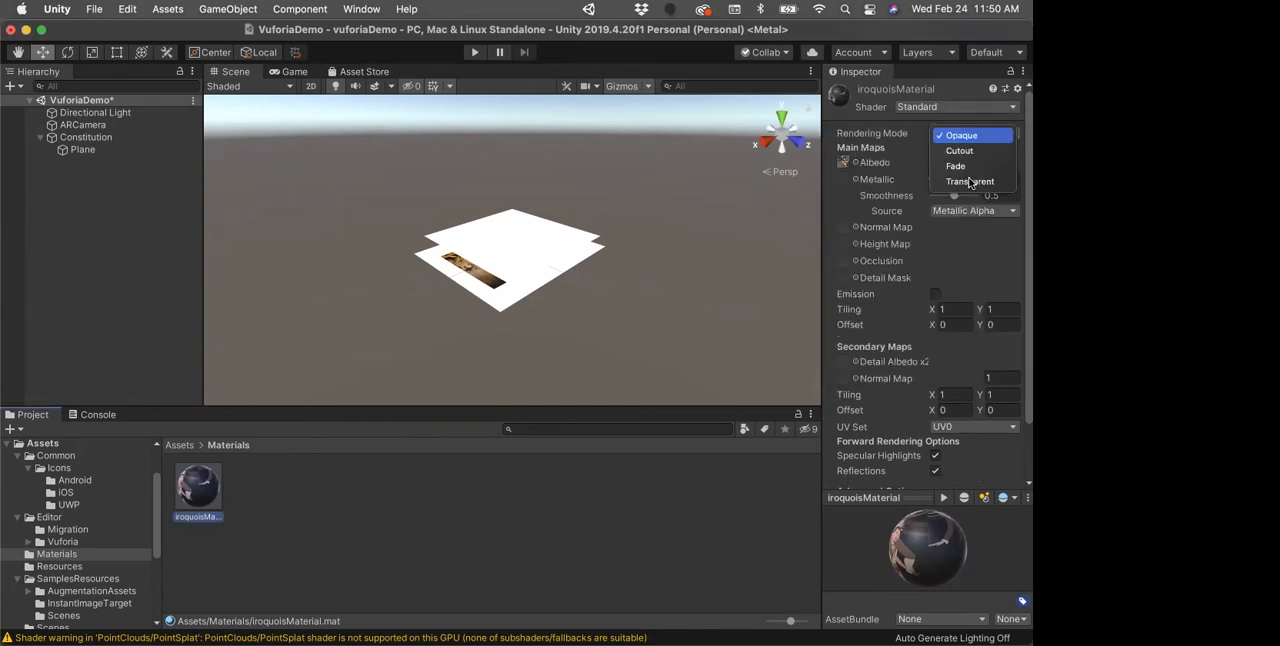
{"action": "left_click", "coordinate": [970, 181]}
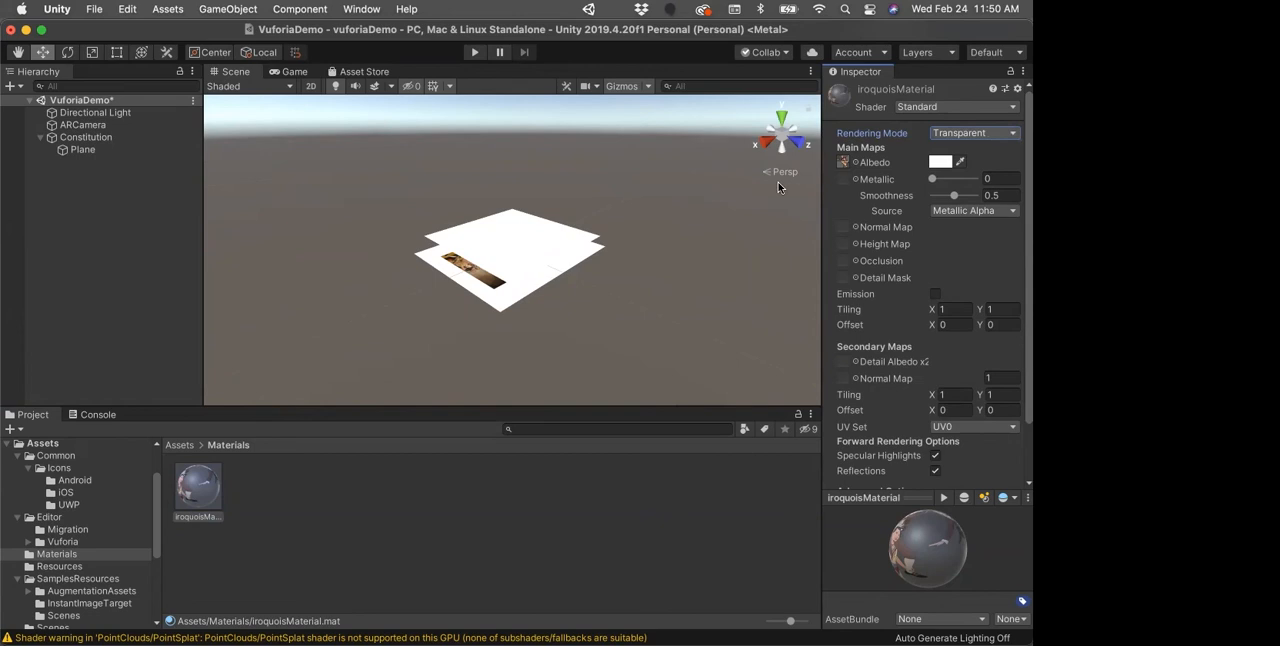
{"action": "left_click", "coordinate": [62, 151]}
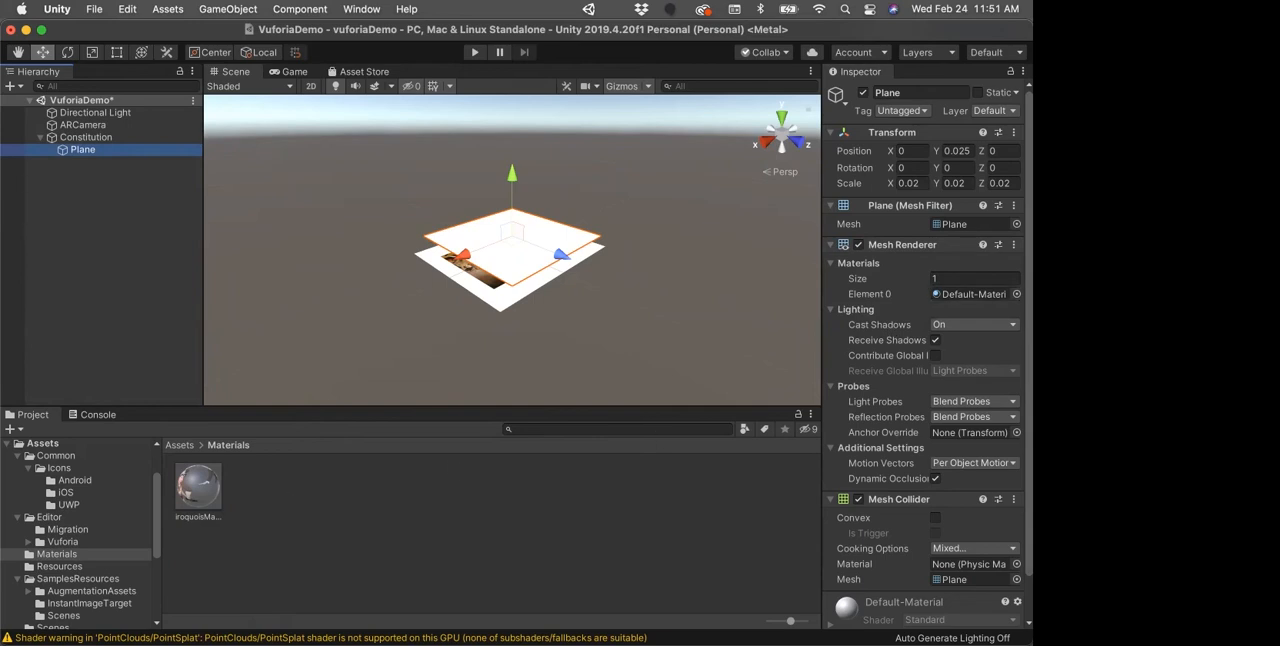
{"action": "left_click", "coordinate": [1012, 295]}
{"action": "left_click_drag", "start_coordinate": [195, 487], "coordinate": [950, 300]}
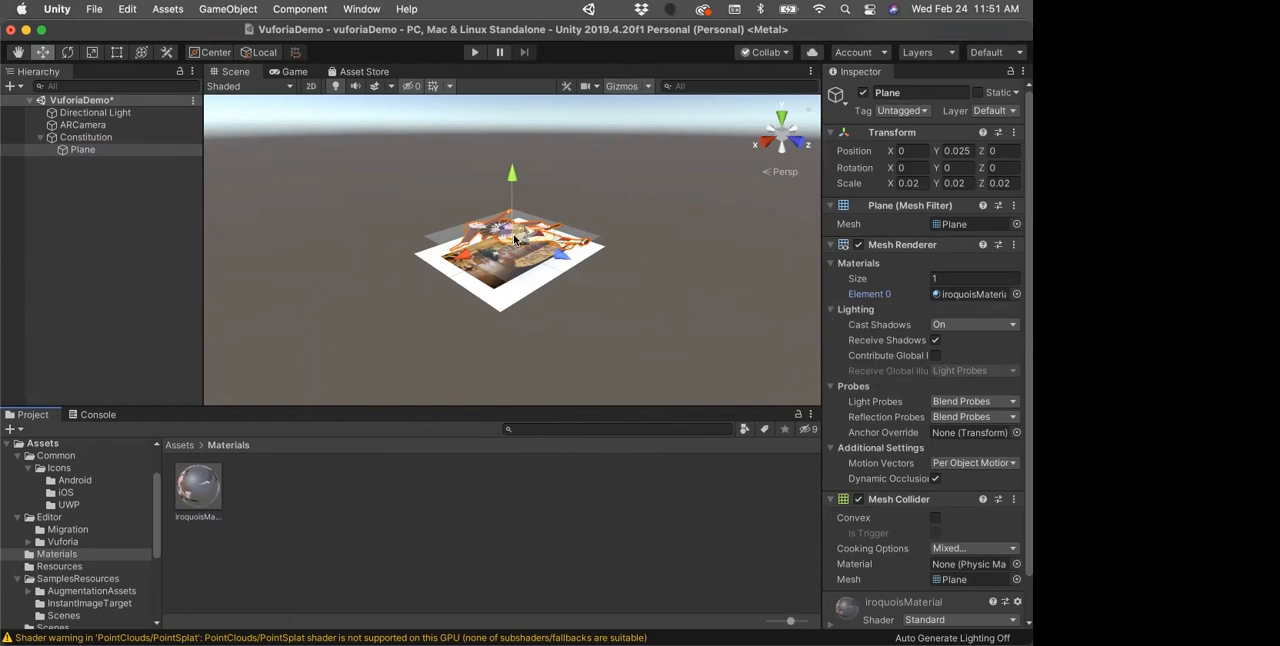
Step: Turn off both casting and receiving shadows in the Plane's mesh renderer
{"action": "left_click", "coordinate": [965, 326]}
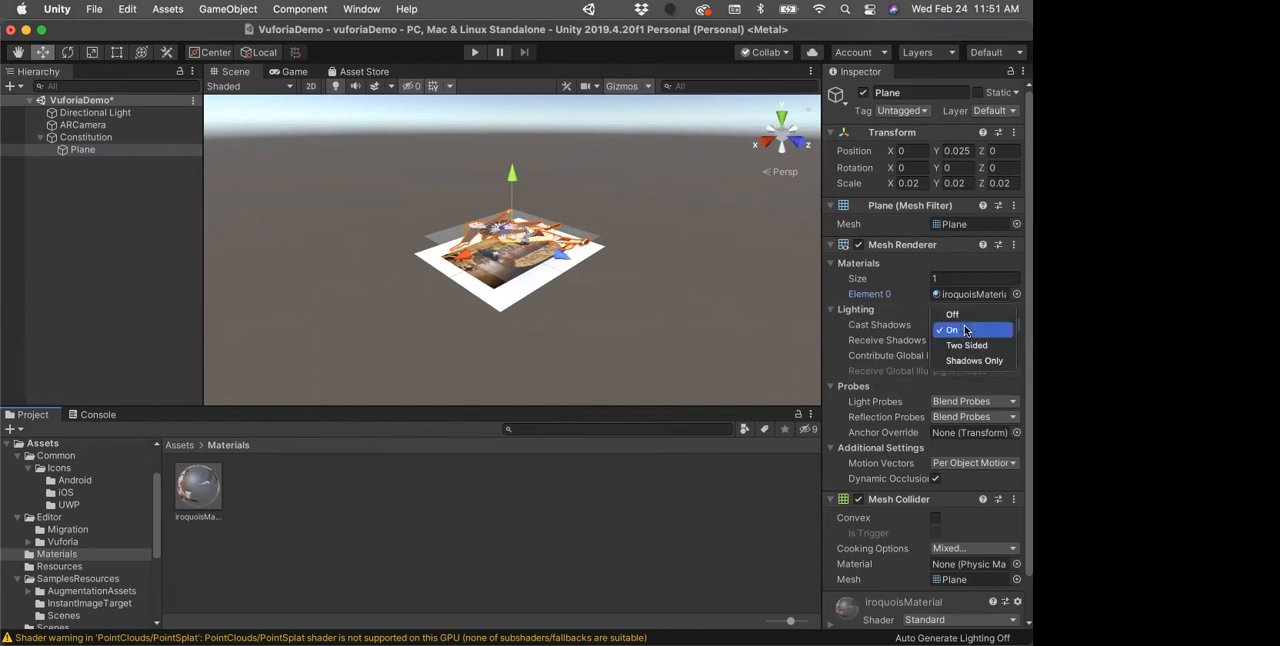
{"action": "left_click", "coordinate": [955, 315]}
{"action": "left_click", "coordinate": [936, 340]}
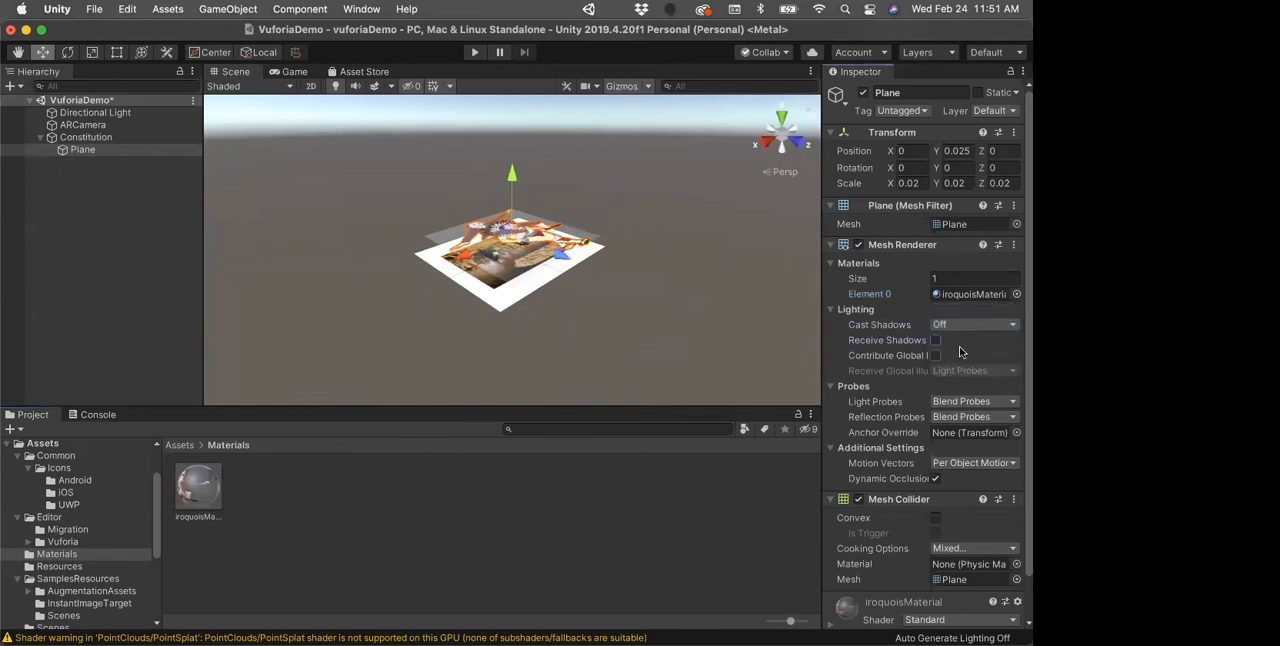
Step: Change the shader of the Plane's iroquoisMaterial to Sprites/Default
{"action": "scroll", "coordinate": [953, 358], "scroll_direction": "down", "scroll_amount": 2}
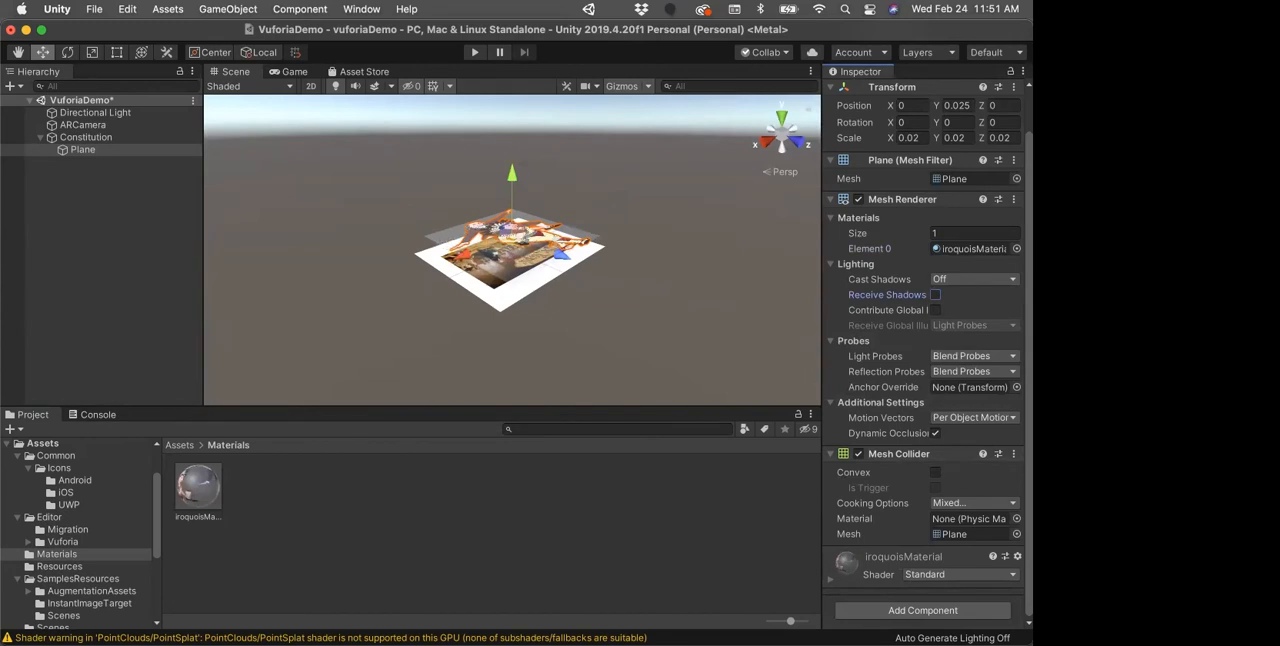
{"action": "left_click", "coordinate": [967, 575]}
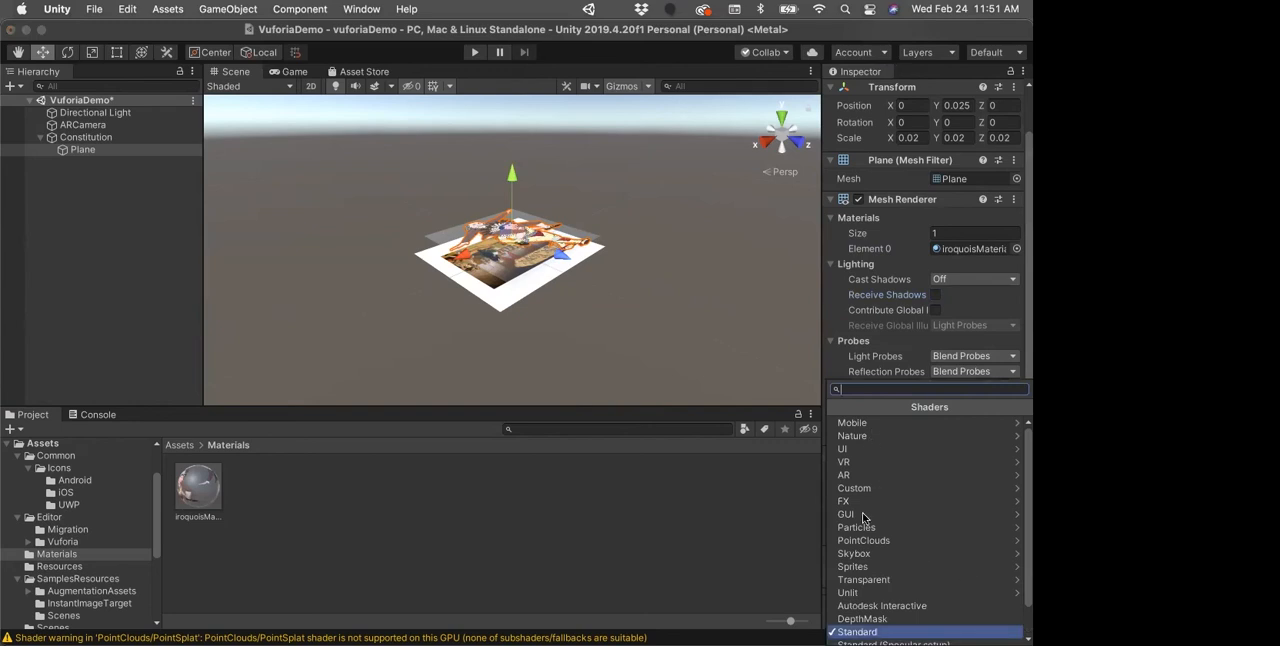
{"action": "left_click", "coordinate": [850, 567]}
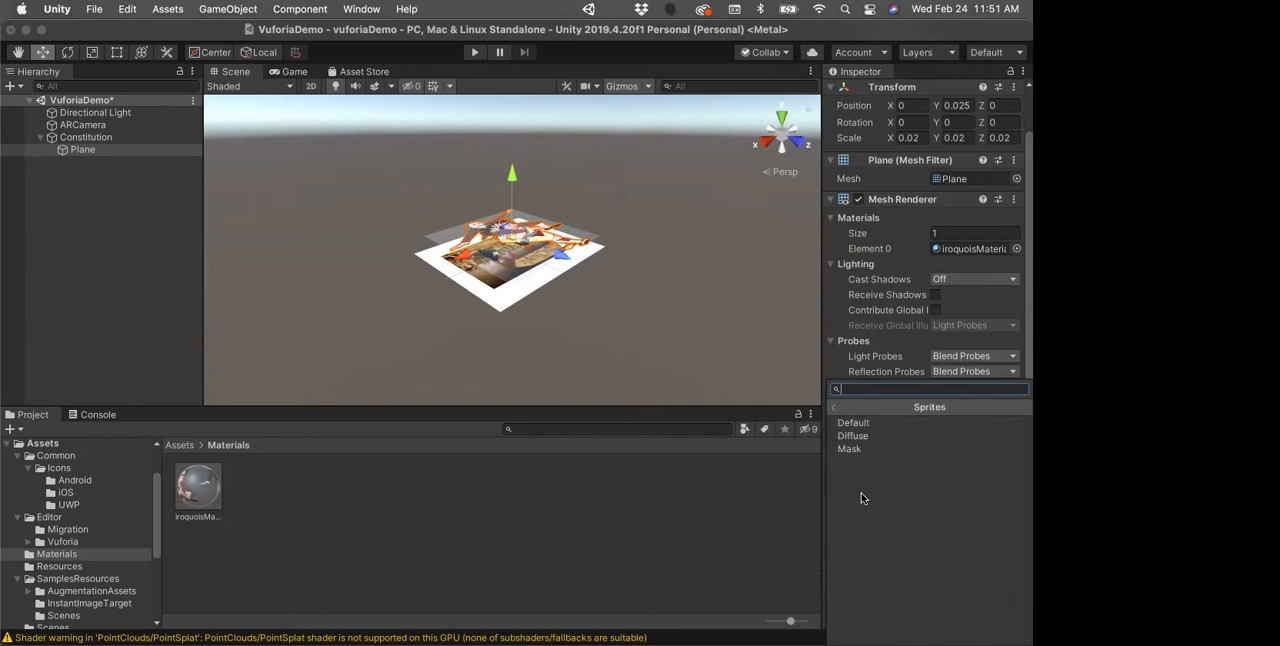
{"action": "left_click", "coordinate": [857, 426]}
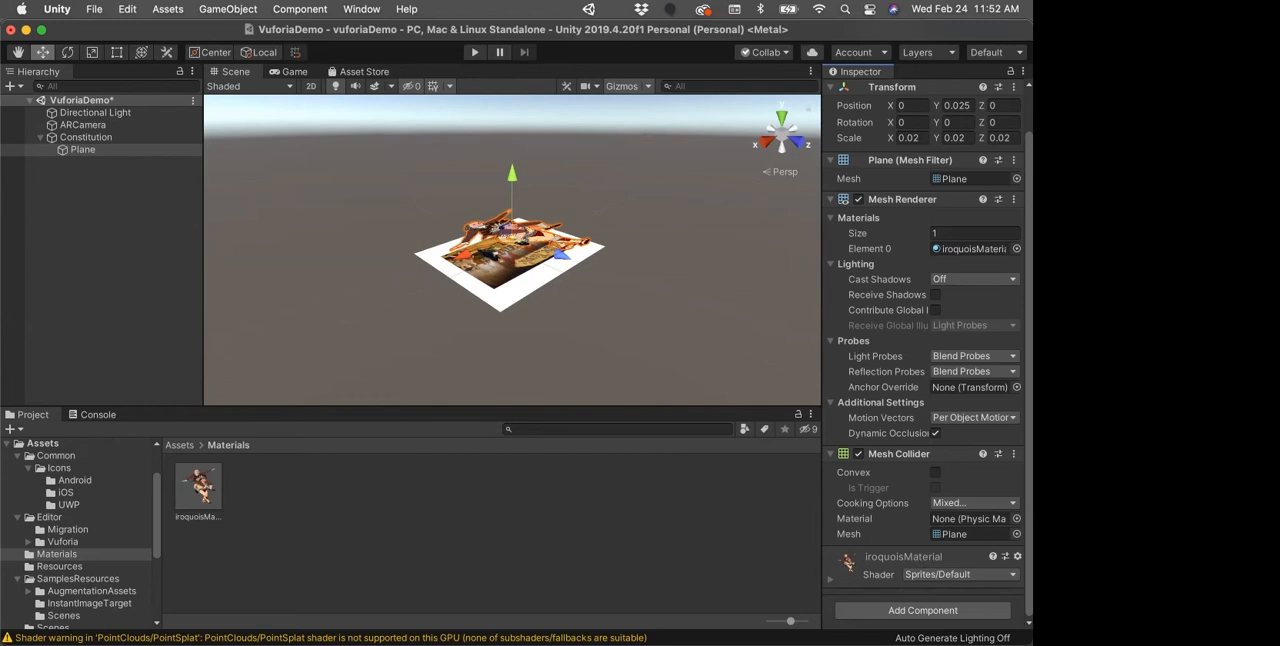
Step: Set the Plane's X rotation to 180 and rename the object Iroquois
{"action": "left_click", "coordinate": [912, 122]}
{"action": "type", "text": "180"}
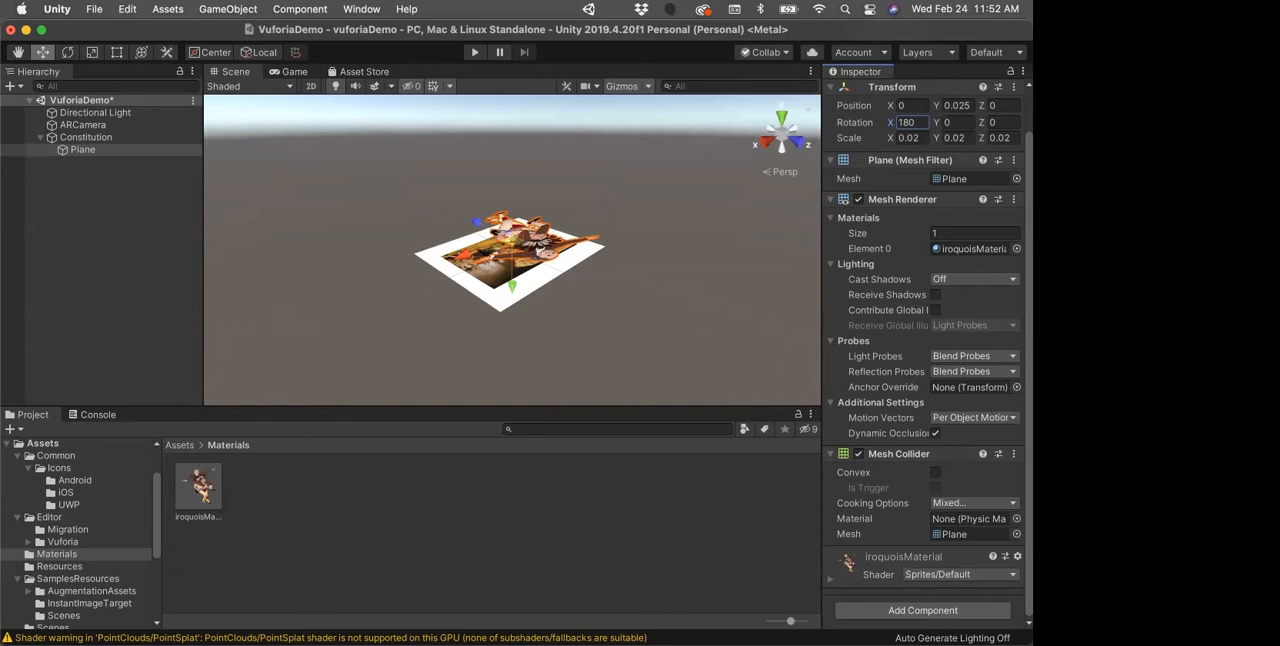
{"action": "left_click", "coordinate": [84, 150]}
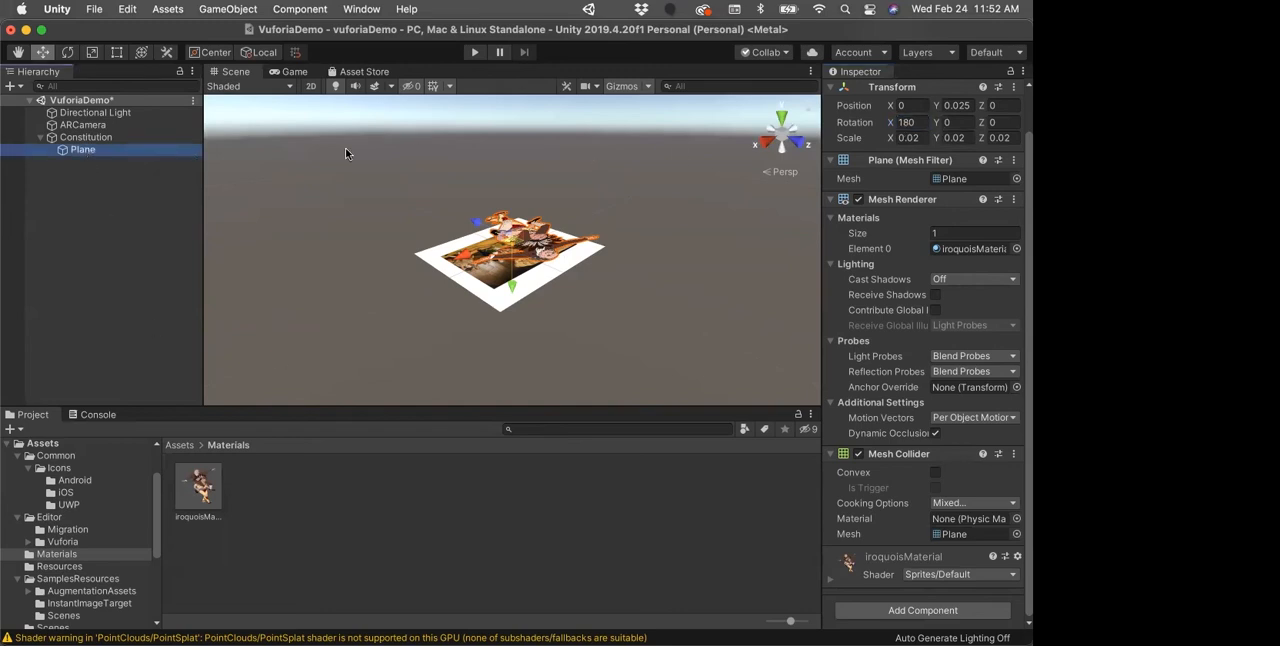
{"action": "scroll", "coordinate": [993, 201], "scroll_direction": "up", "scroll_amount": 2}
{"action": "left_click", "coordinate": [915, 92]}
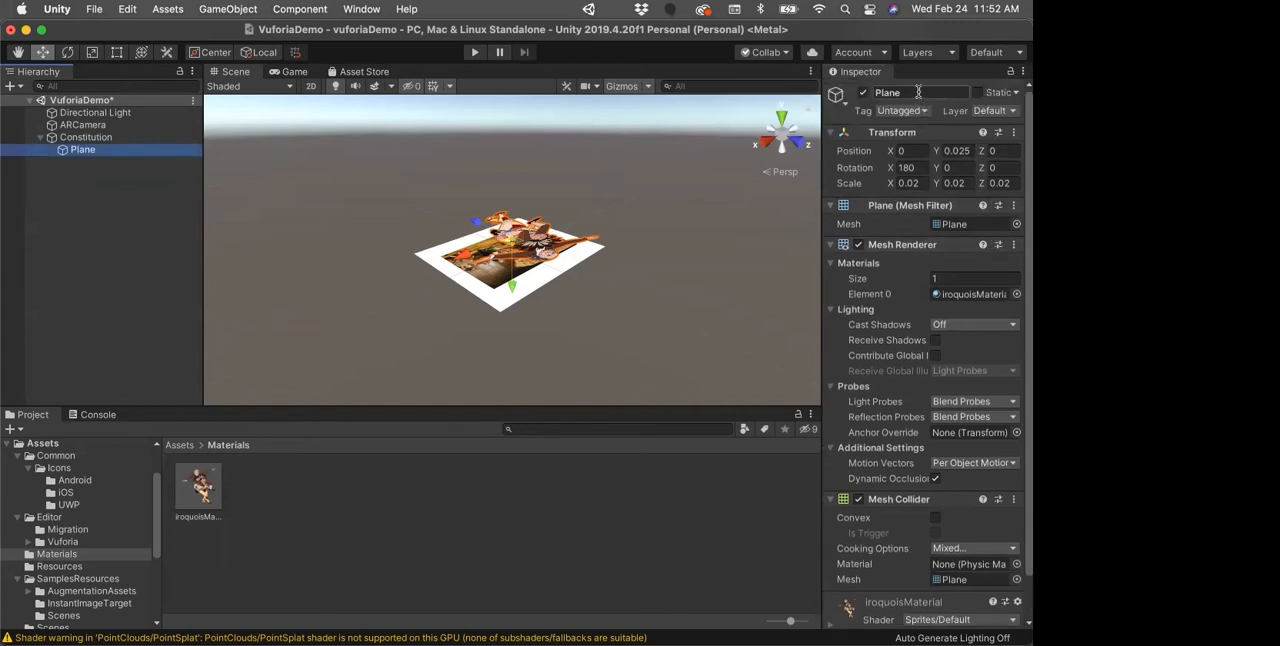
{"action": "key", "text": "super+a"}
{"action": "type", "text": "Iroqu"}
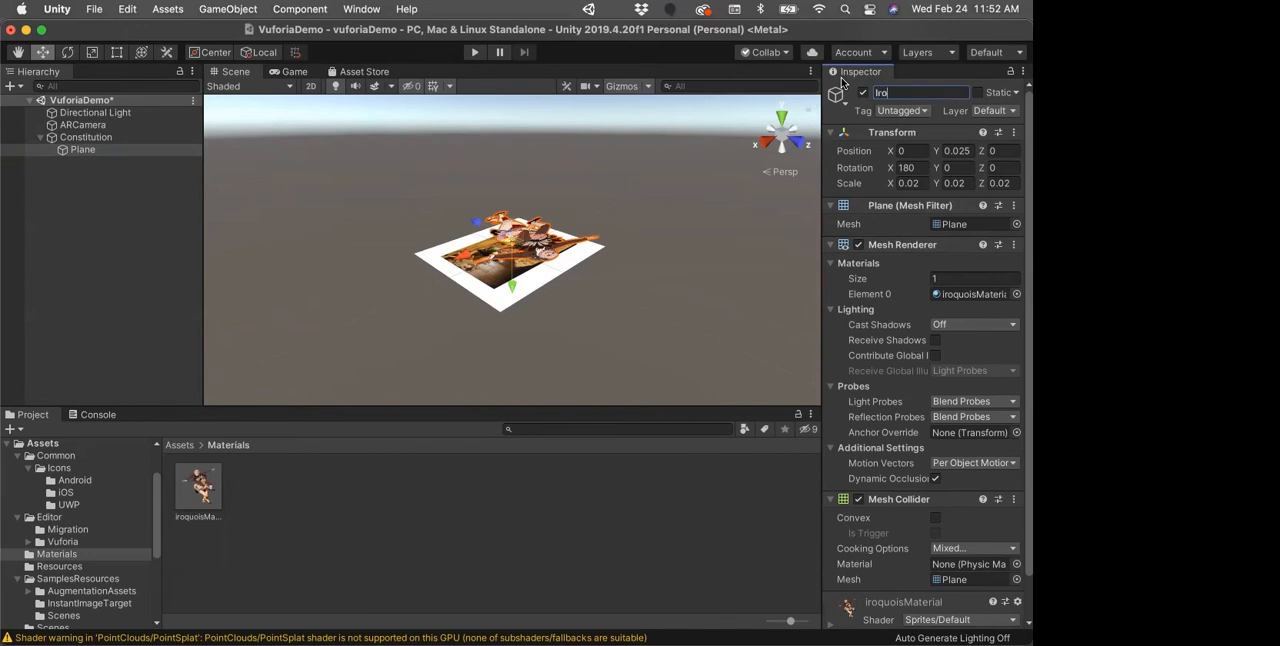
{"action": "type", "text": "ois"}
{"action": "key", "text": "Return"}
Step: Run the AR scene in Play mode to test the Iroquois overlay through the webcam, and stop it
{"action": "left_click_drag", "start_coordinate": [897, 31], "coordinate": [899, 61]}
{"action": "left_click", "coordinate": [474, 82]}
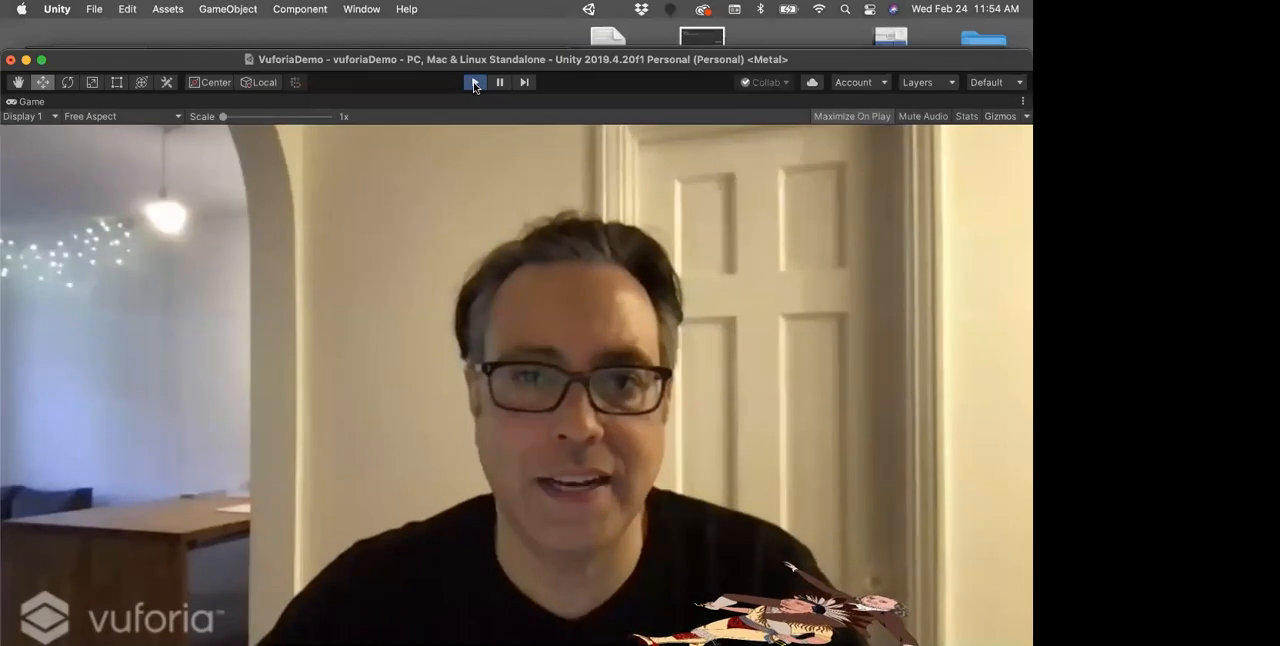
{"action": "left_click", "coordinate": [474, 84]}
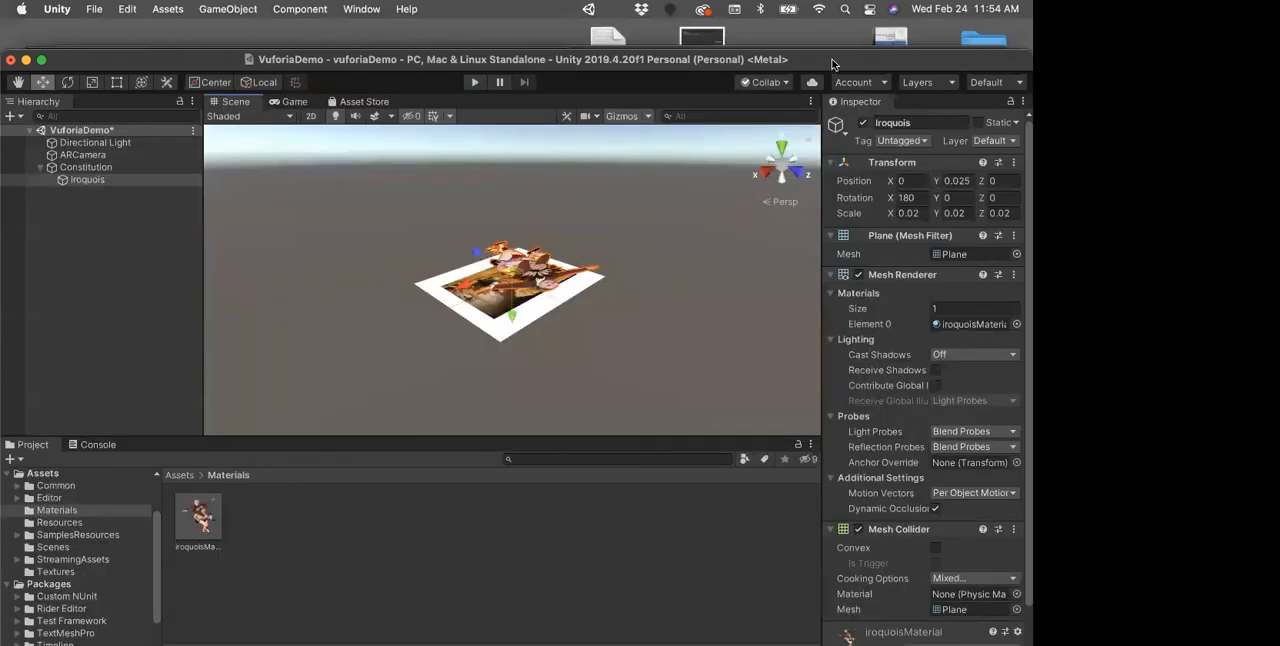
{"action": "left_click_drag", "start_coordinate": [832, 62], "coordinate": [838, 17]}
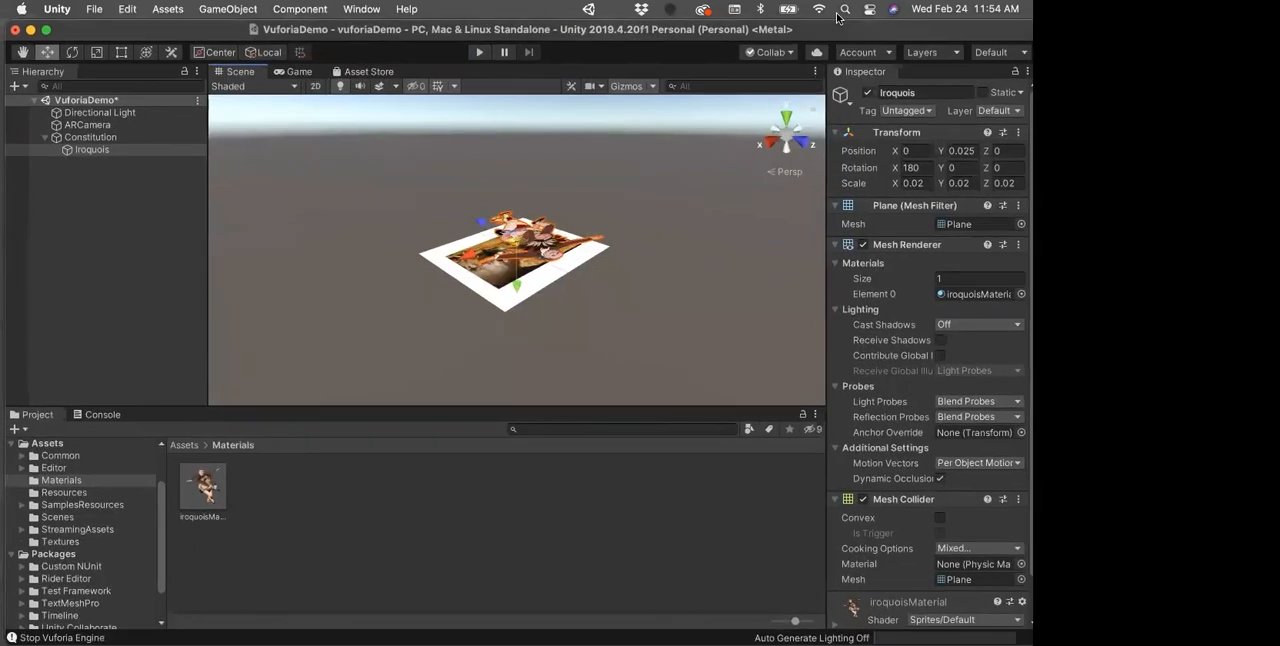
Step: Copy the Constitution image target with its child and paste it at the top level of the scene hierarchy
{"action": "left_click", "coordinate": [43, 138]}
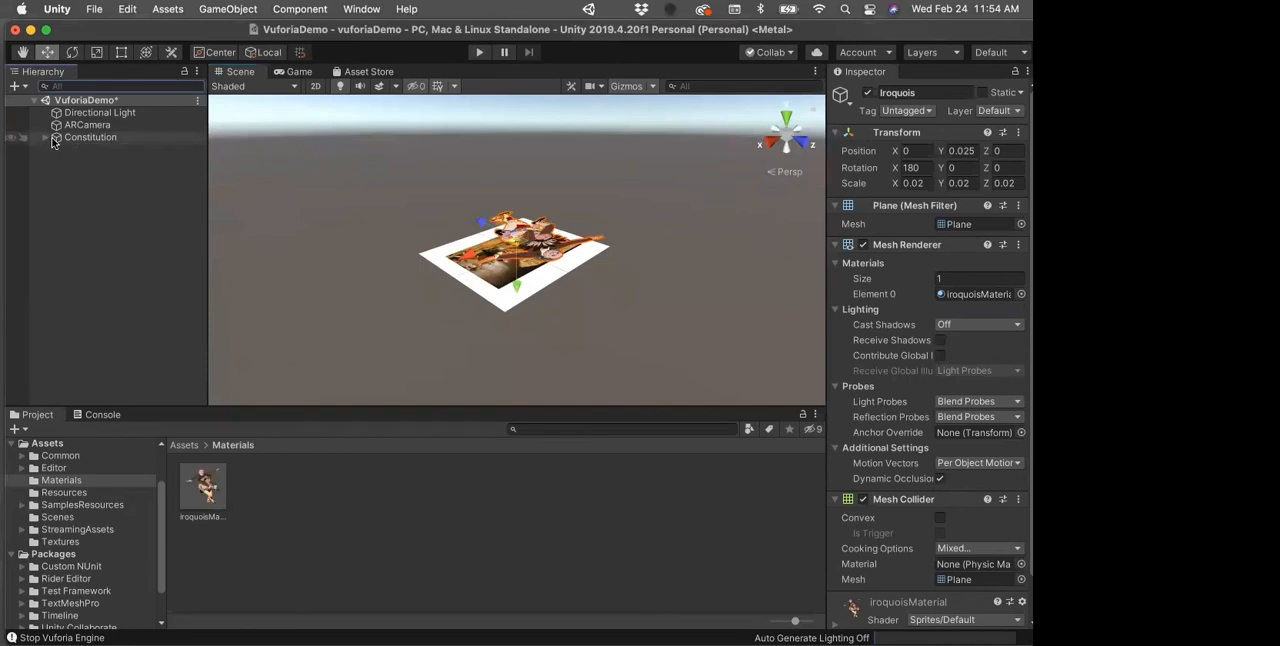
{"action": "right_click", "coordinate": [55, 137]}
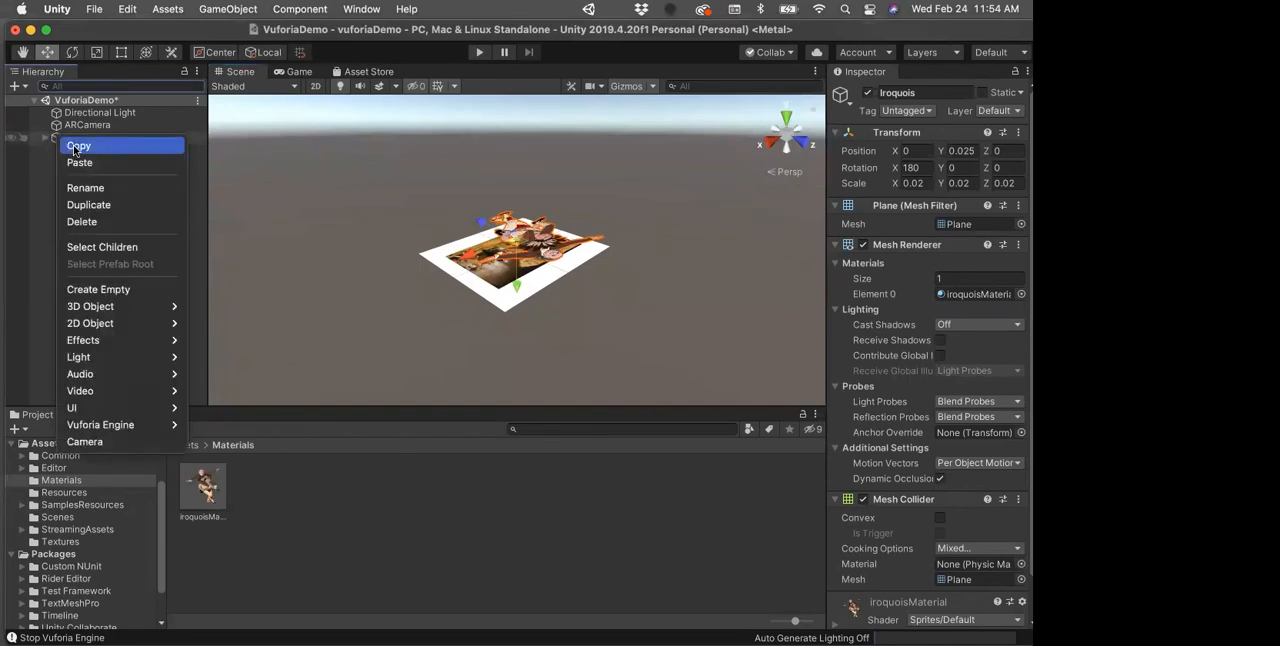
{"action": "left_click", "coordinate": [74, 147]}
{"action": "left_click", "coordinate": [59, 167]}
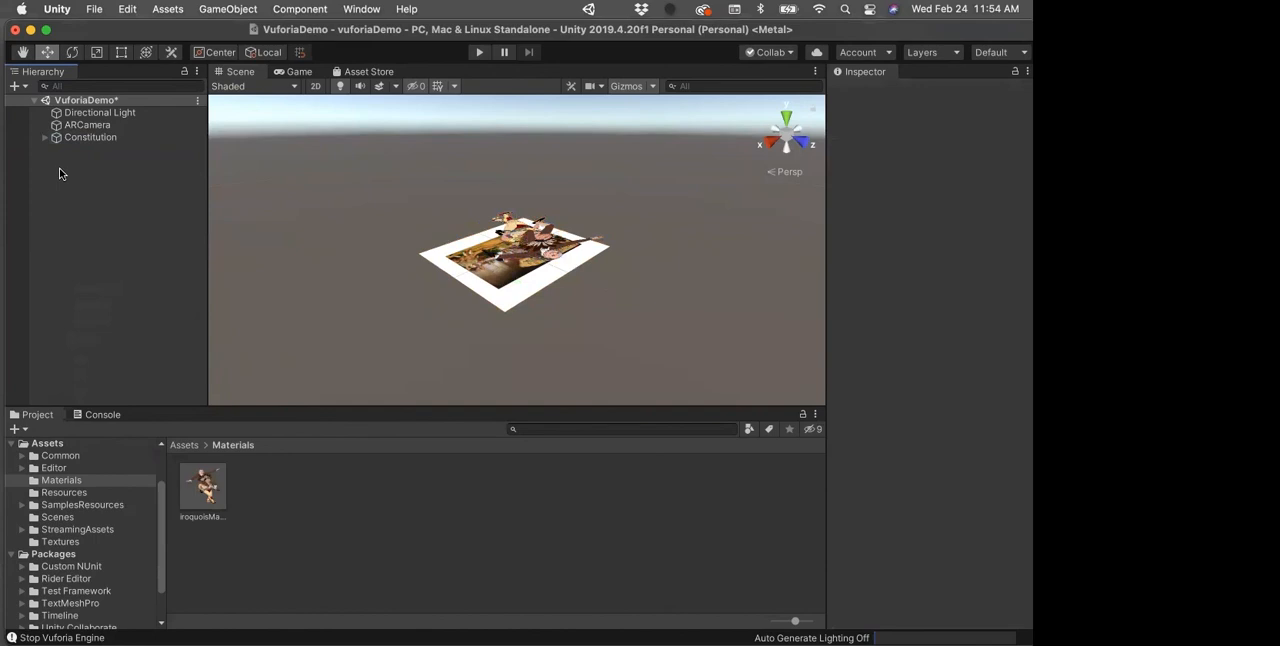
{"action": "right_click", "coordinate": [59, 167]}
{"action": "left_click", "coordinate": [85, 195]}
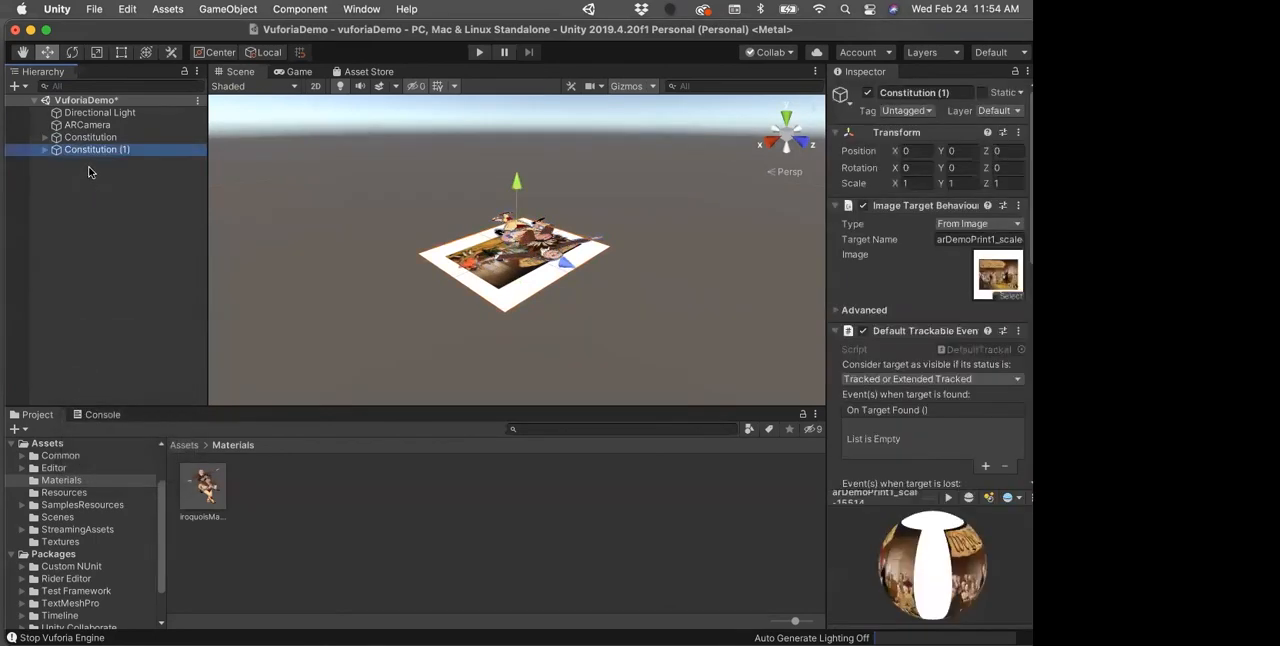
Step: Rename the duplicated Constitution (1) image target as Attack
{"action": "left_click", "coordinate": [44, 149]}
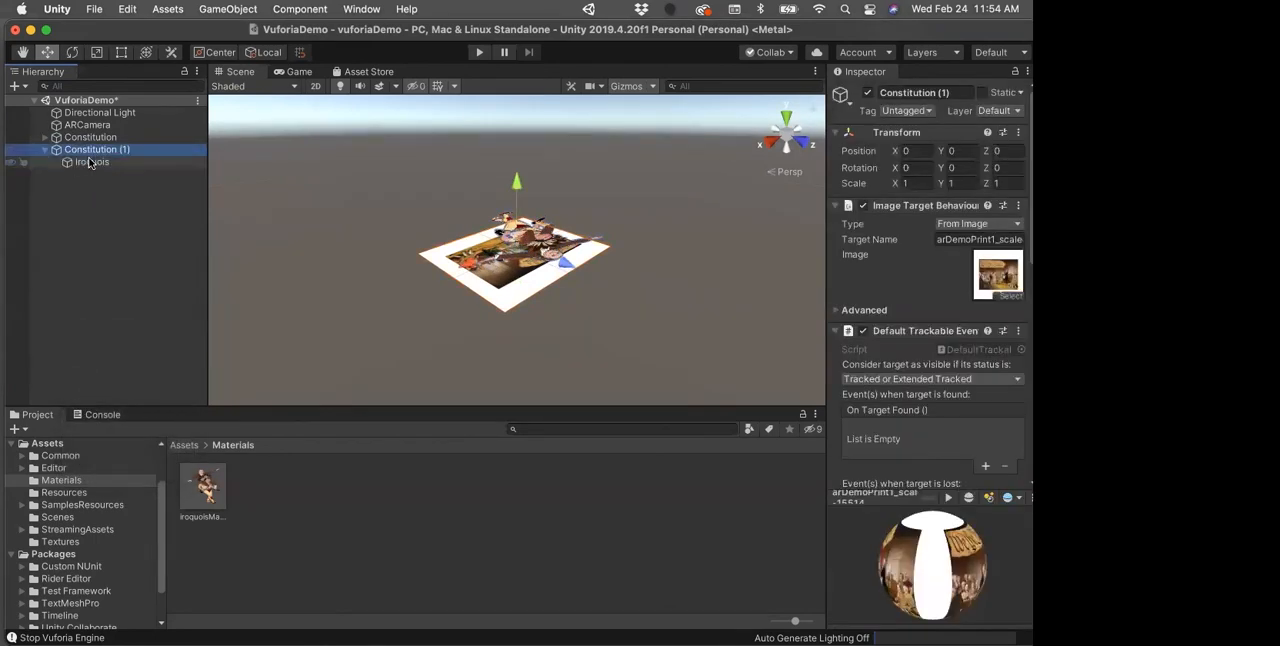
{"action": "left_click", "coordinate": [90, 150]}
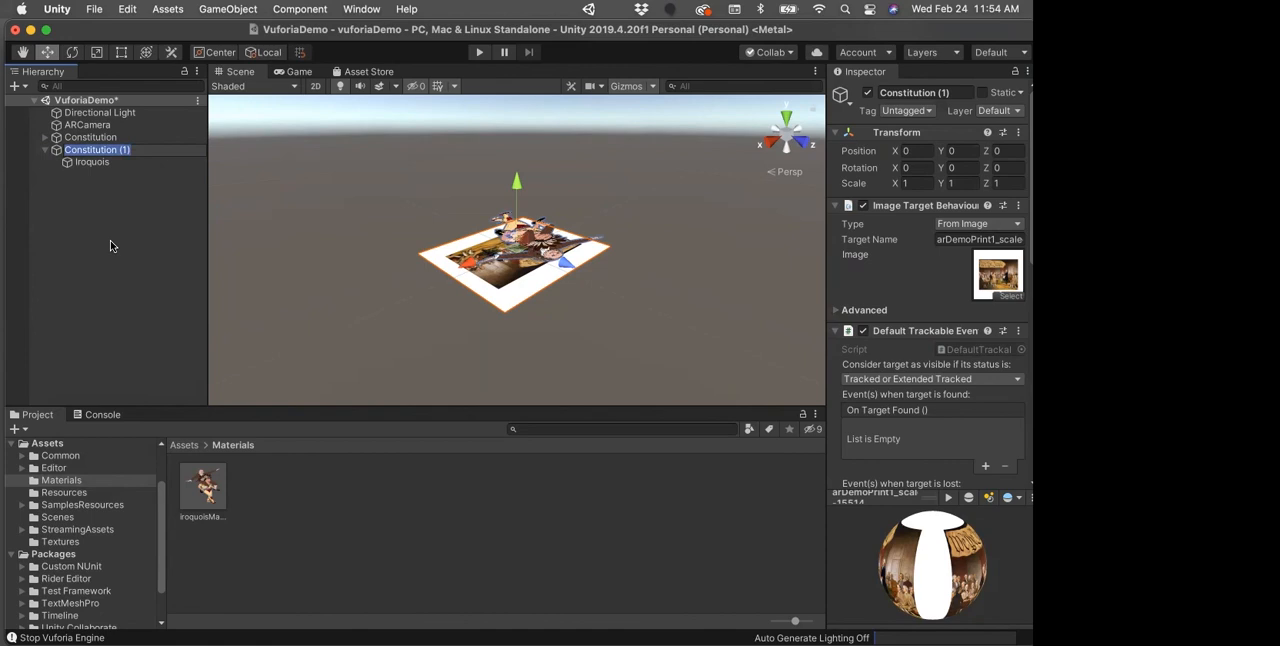
{"action": "type", "text": "Attach"}
{"action": "key", "text": "Return"}
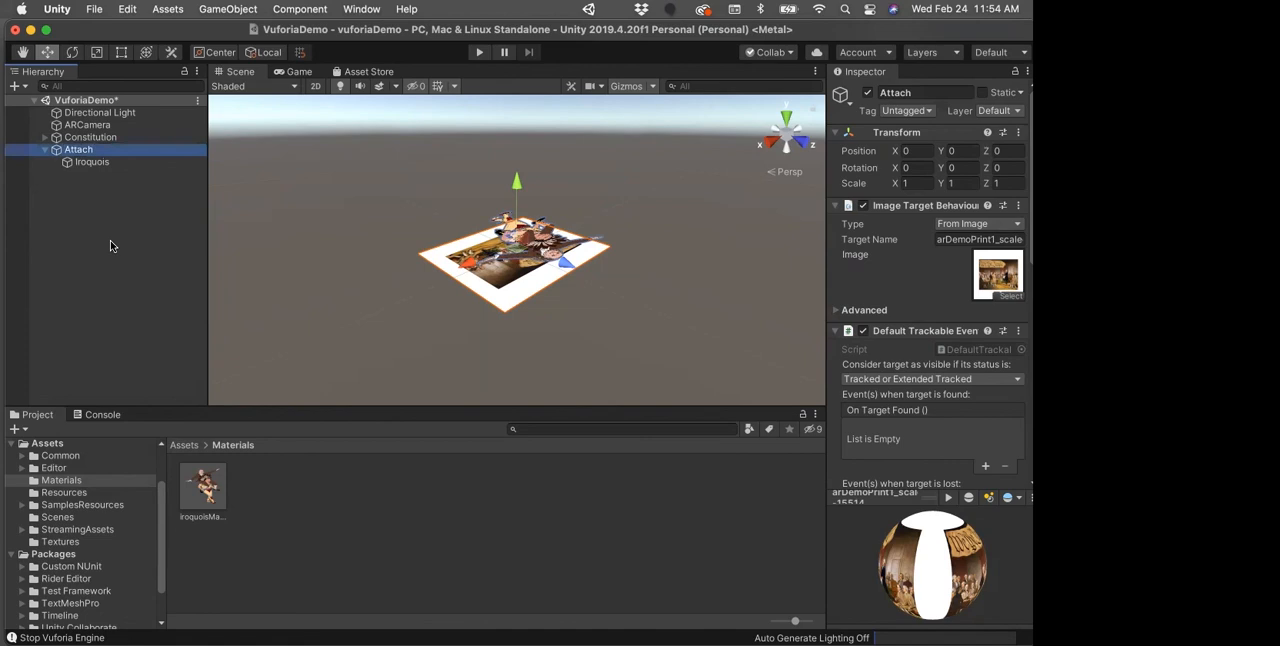
{"action": "left_click", "coordinate": [90, 152]}
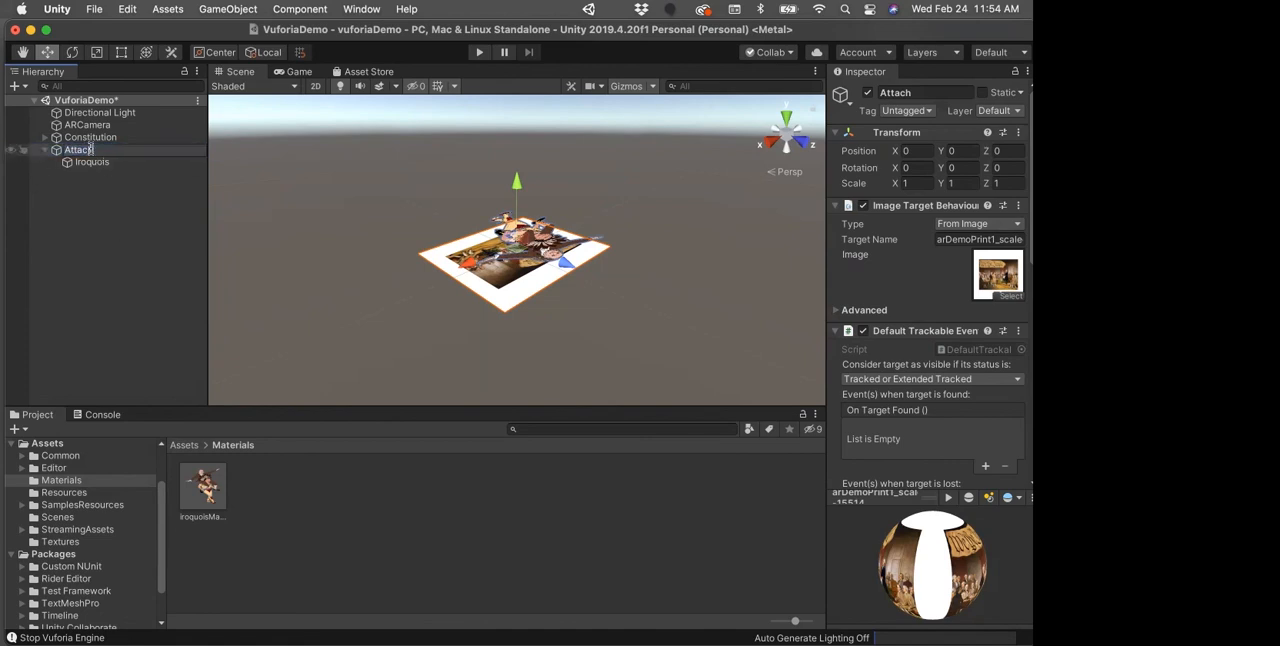
{"action": "key", "text": "BackSpace"}
{"action": "type", "text": "k"}
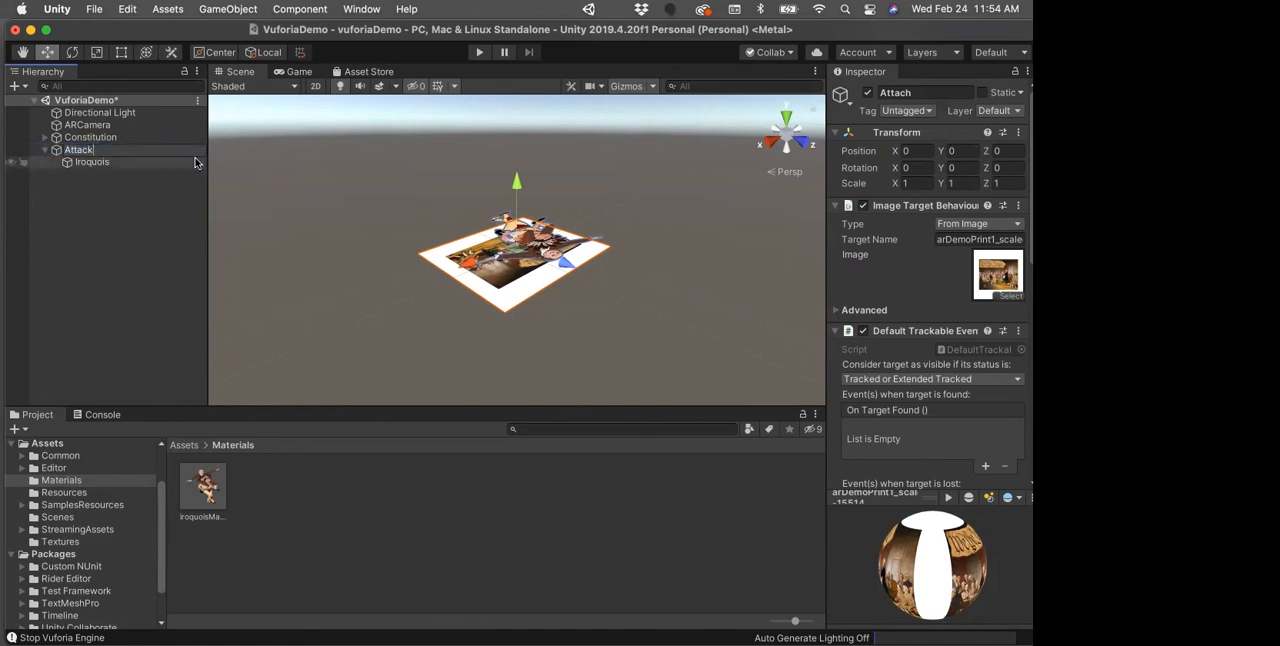
{"action": "key", "text": "Return"}
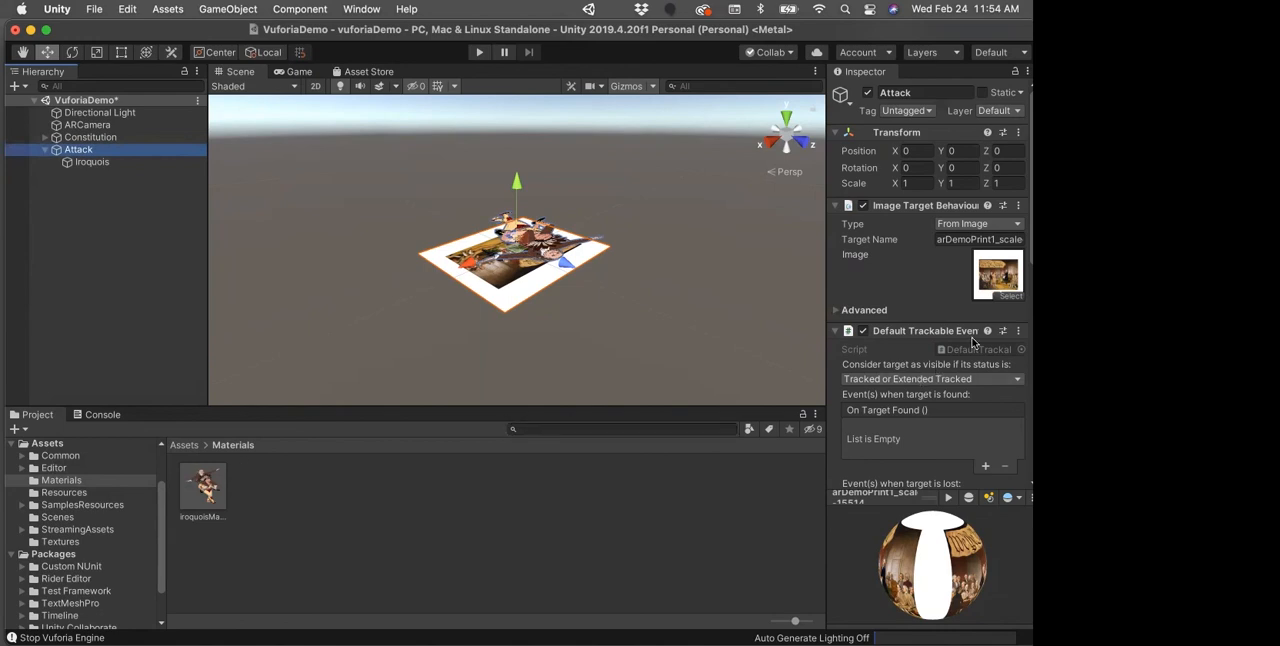
Step: Set the Attack target's image to arDemoPrint2_scaled and deactivate the Constitution target
{"action": "left_click", "coordinate": [1010, 296]}
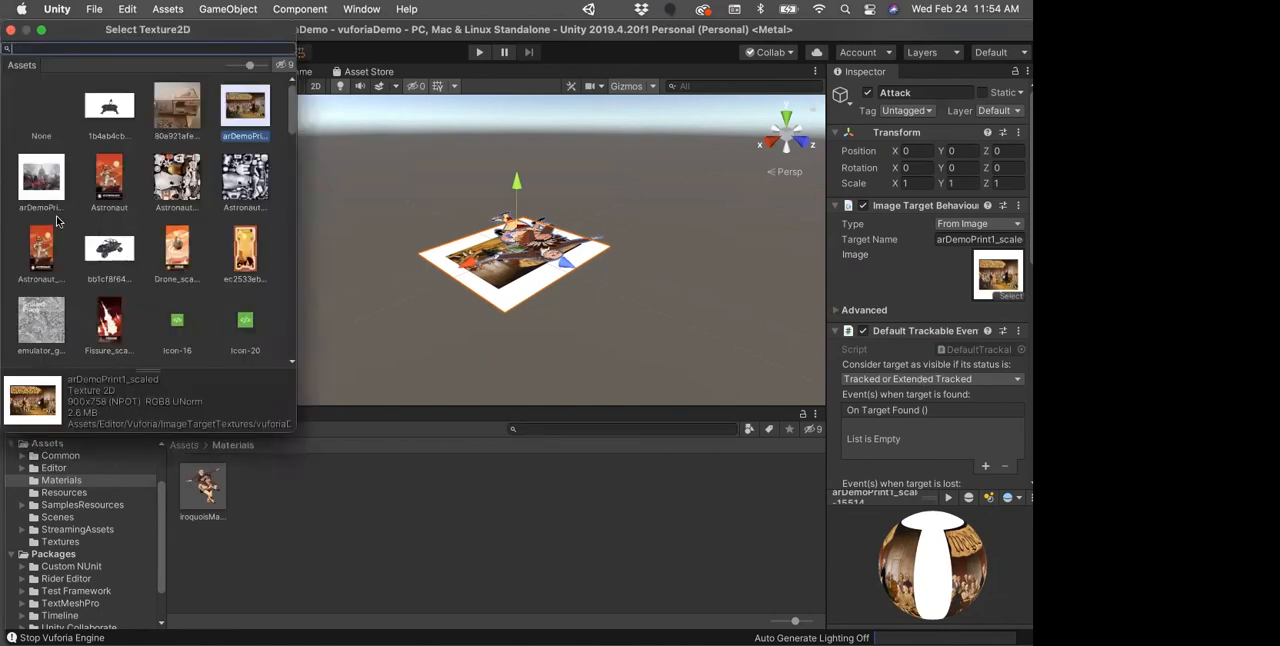
{"action": "double_click", "coordinate": [38, 186]}
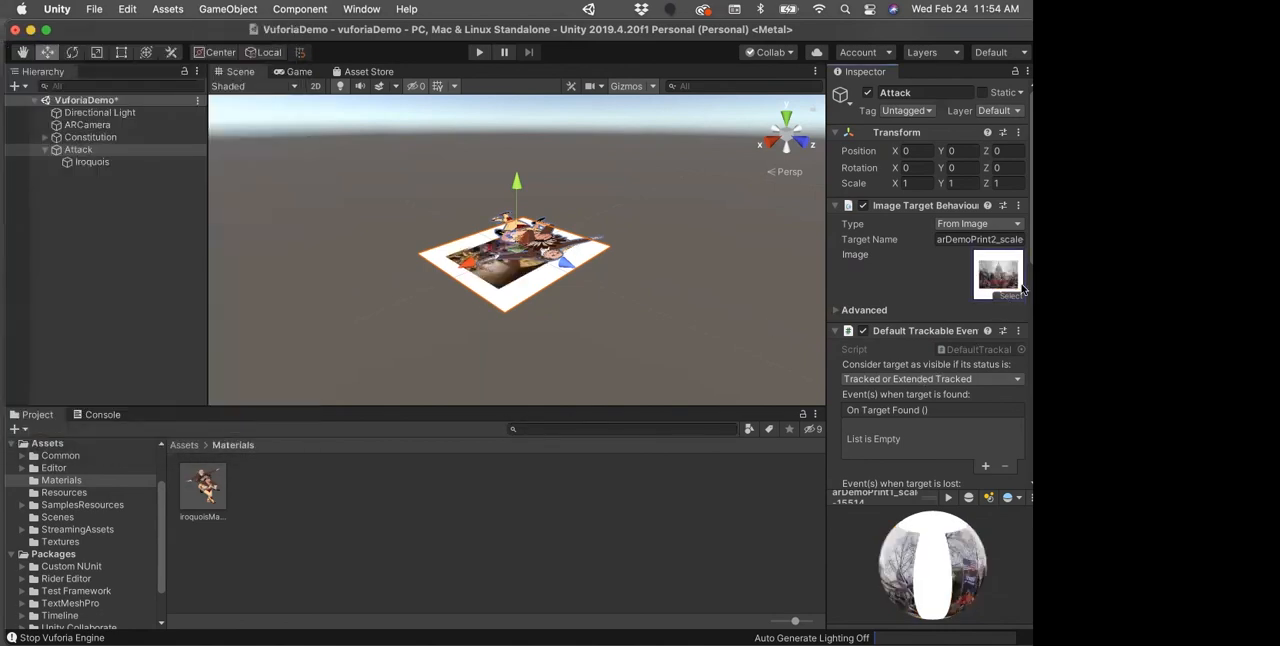
{"action": "left_click", "coordinate": [60, 138]}
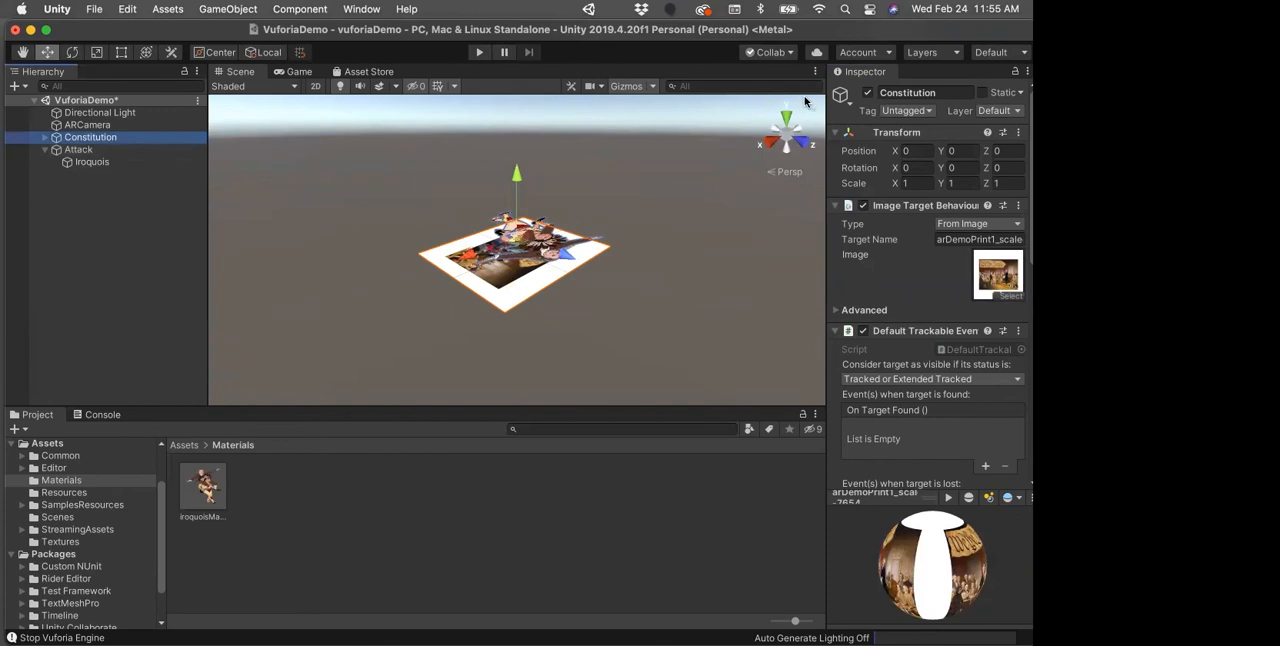
{"action": "left_click", "coordinate": [867, 92]}
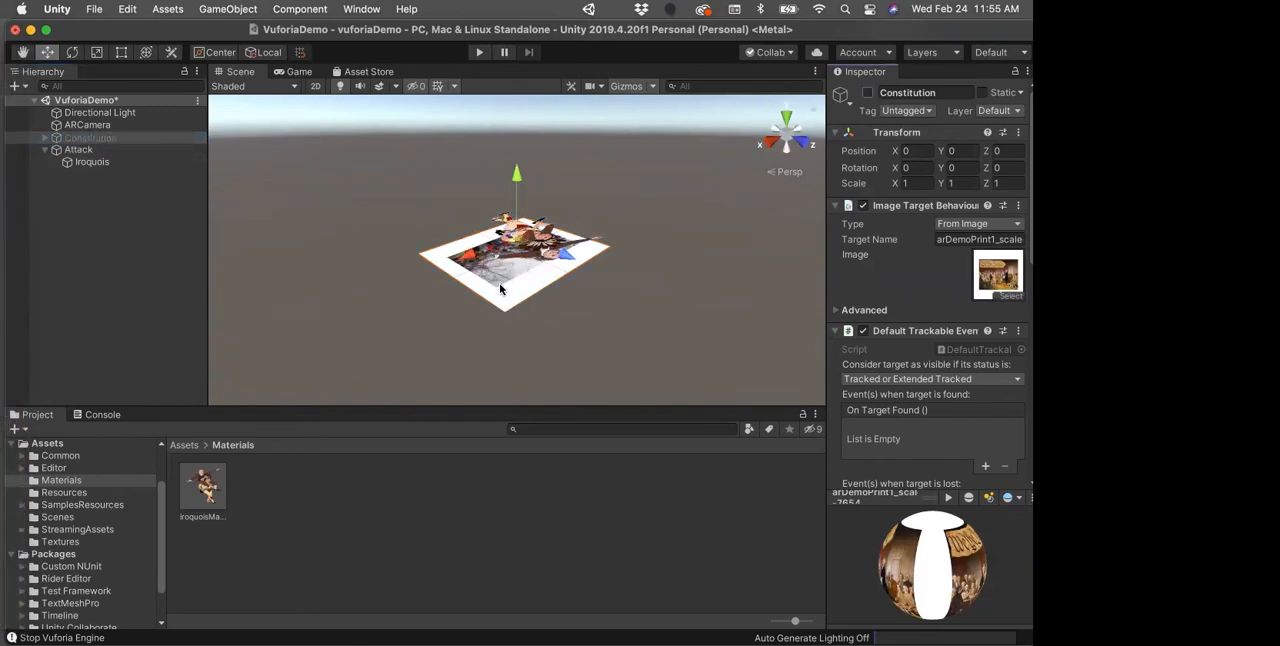
Step: Delete the Iroquois plane nested under the Attack target
{"action": "left_click", "coordinate": [65, 166]}
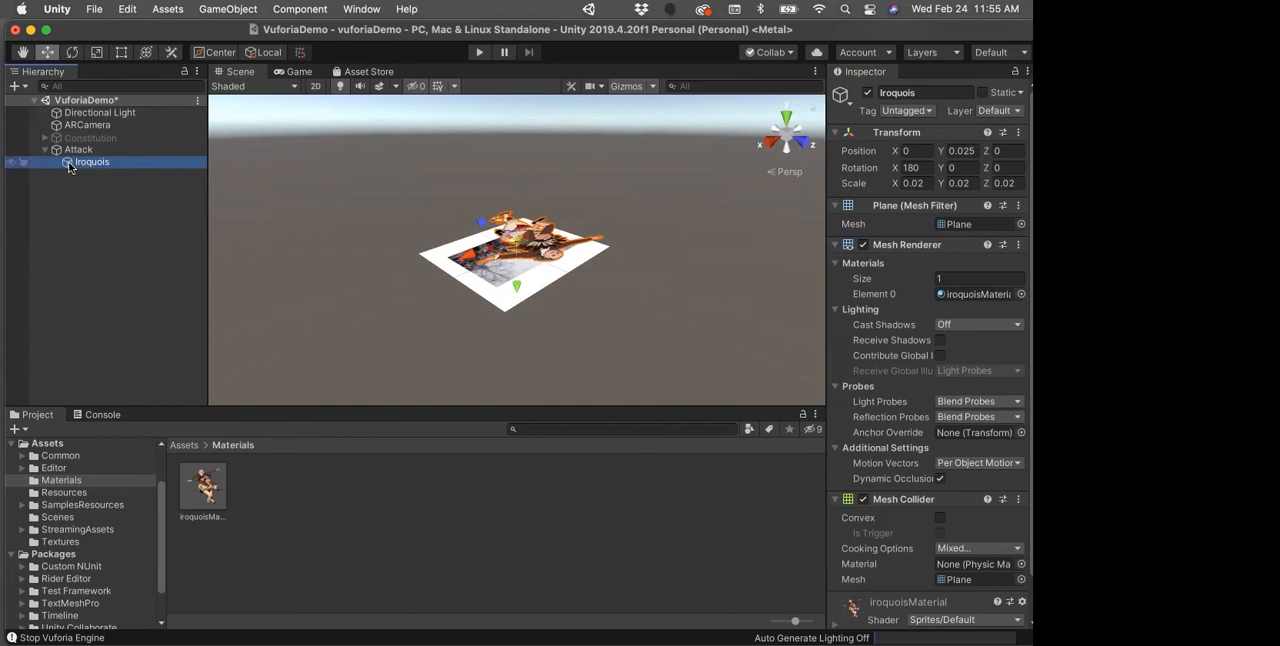
{"action": "right_click", "coordinate": [69, 167]}
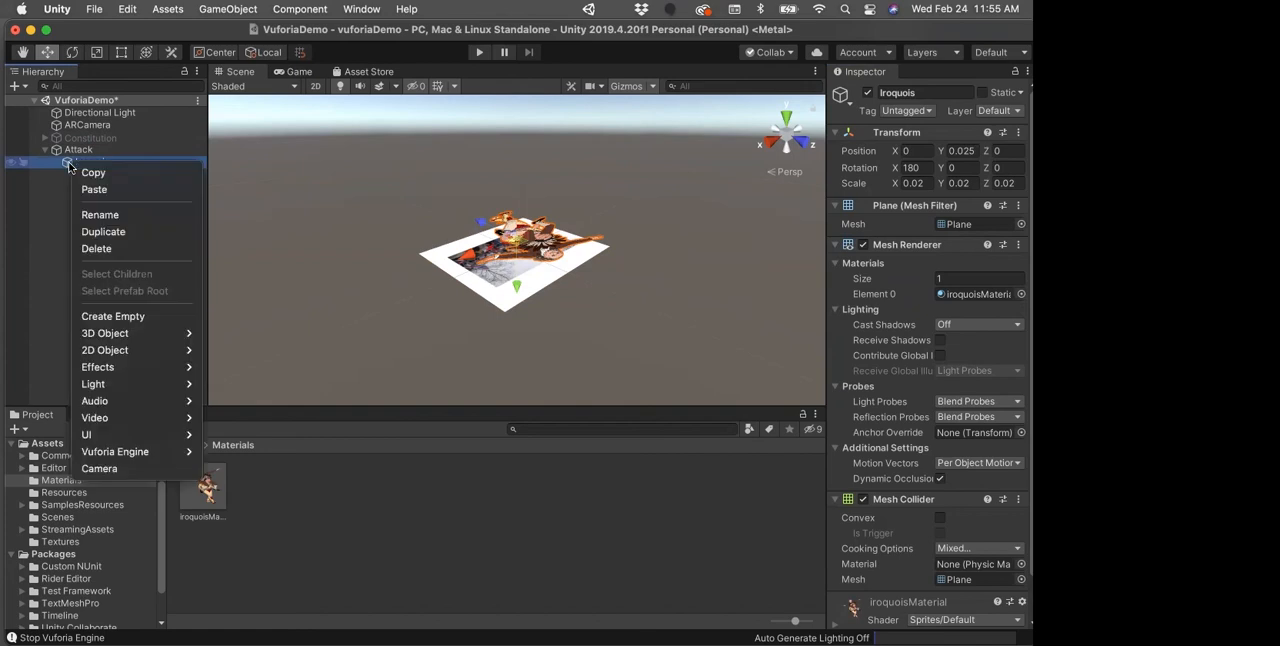
{"action": "left_click", "coordinate": [96, 248]}
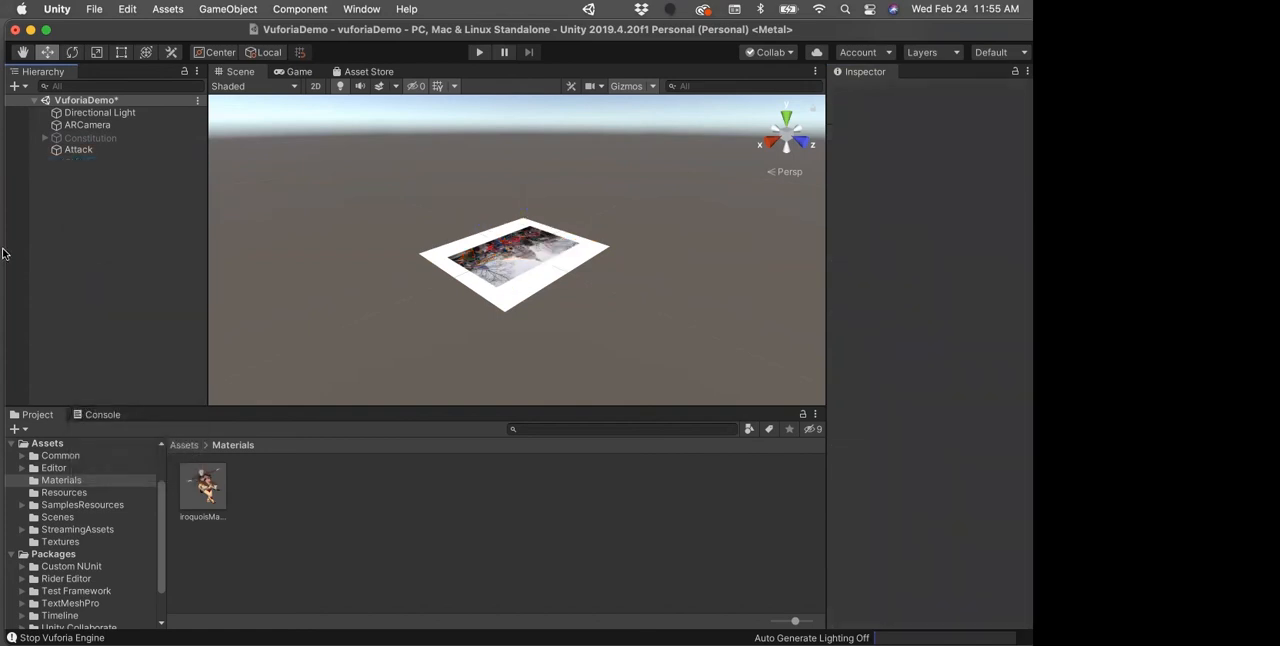
Step: Import the Characters folder from the week04 folder in Finder into the project's root Assets folder
{"action": "mouse_move", "coordinate": [10, 170]}
{"action": "left_click", "coordinate": [16, 45]}
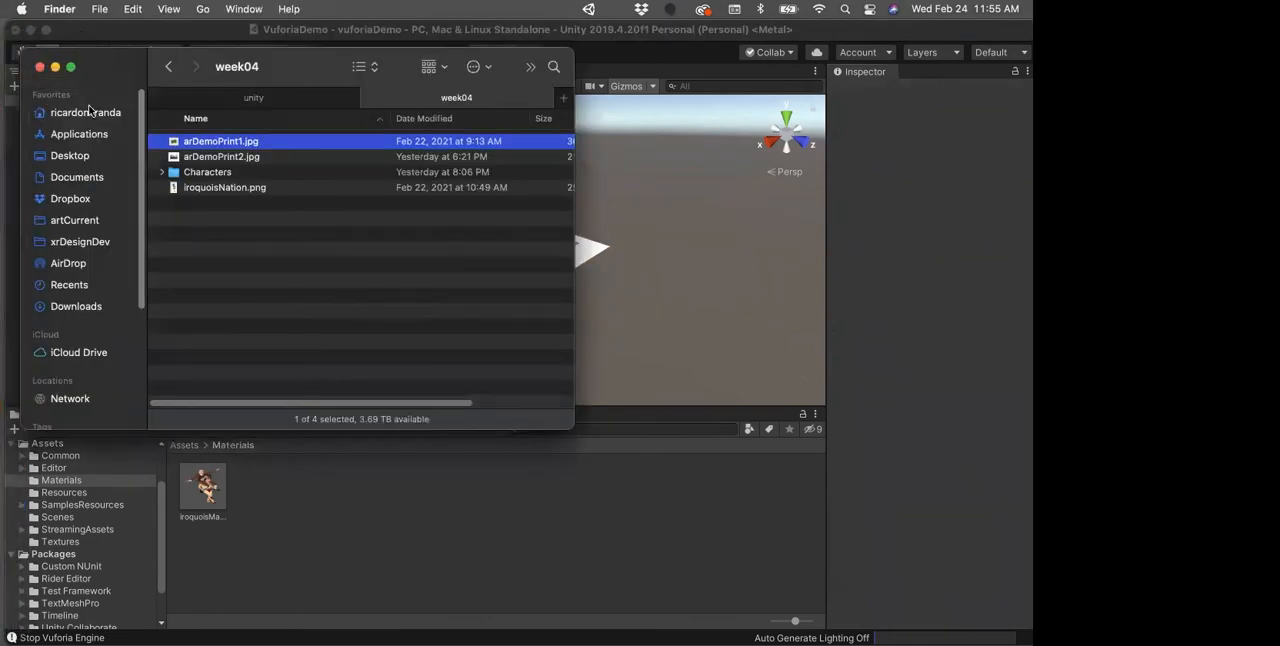
{"action": "left_click", "coordinate": [202, 175]}
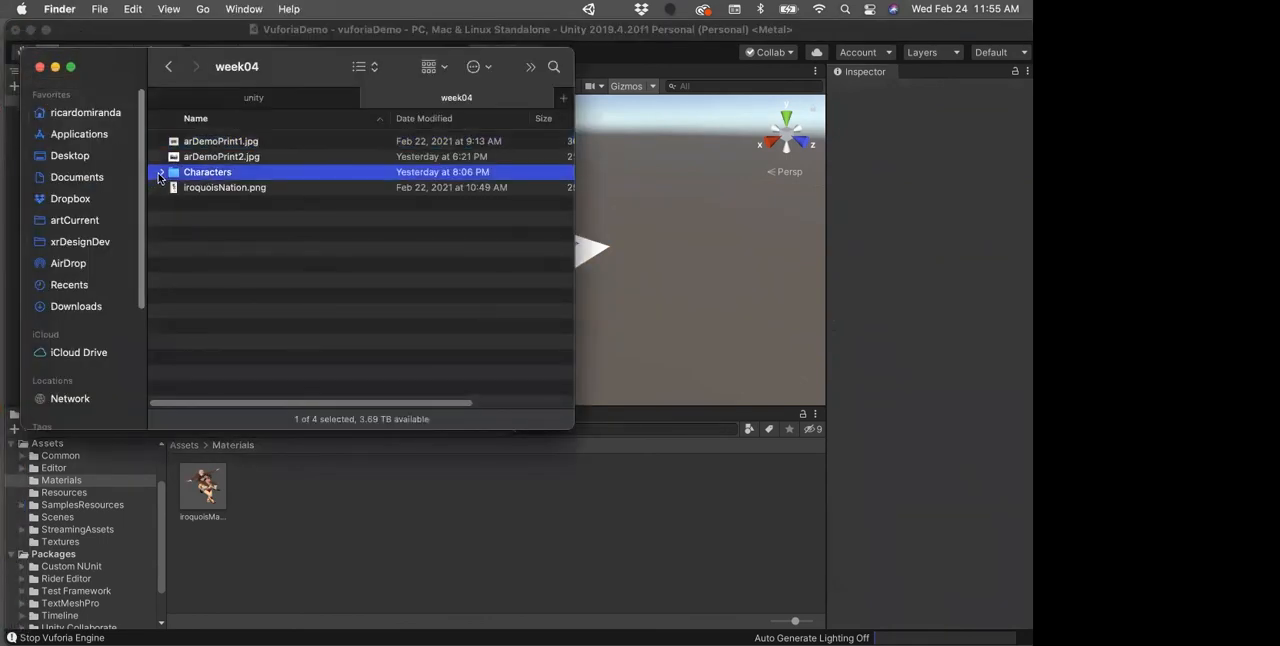
{"action": "left_click", "coordinate": [160, 173]}
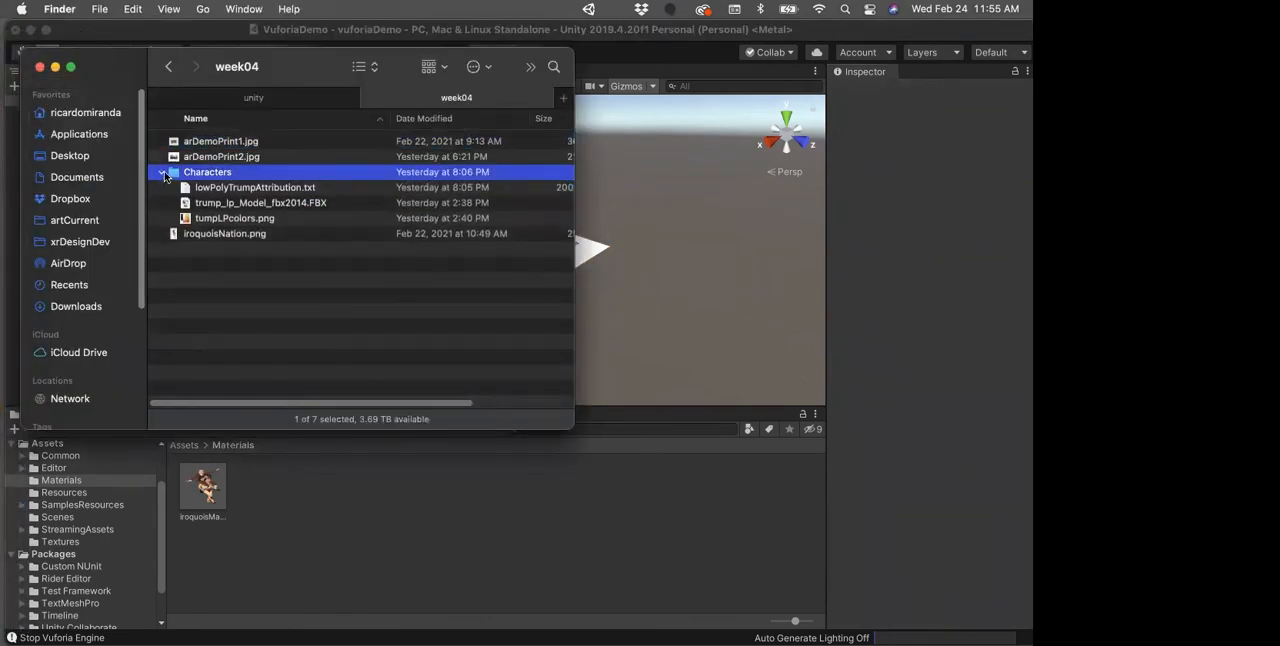
{"action": "left_click", "coordinate": [162, 173]}
{"action": "left_click", "coordinate": [219, 469]}
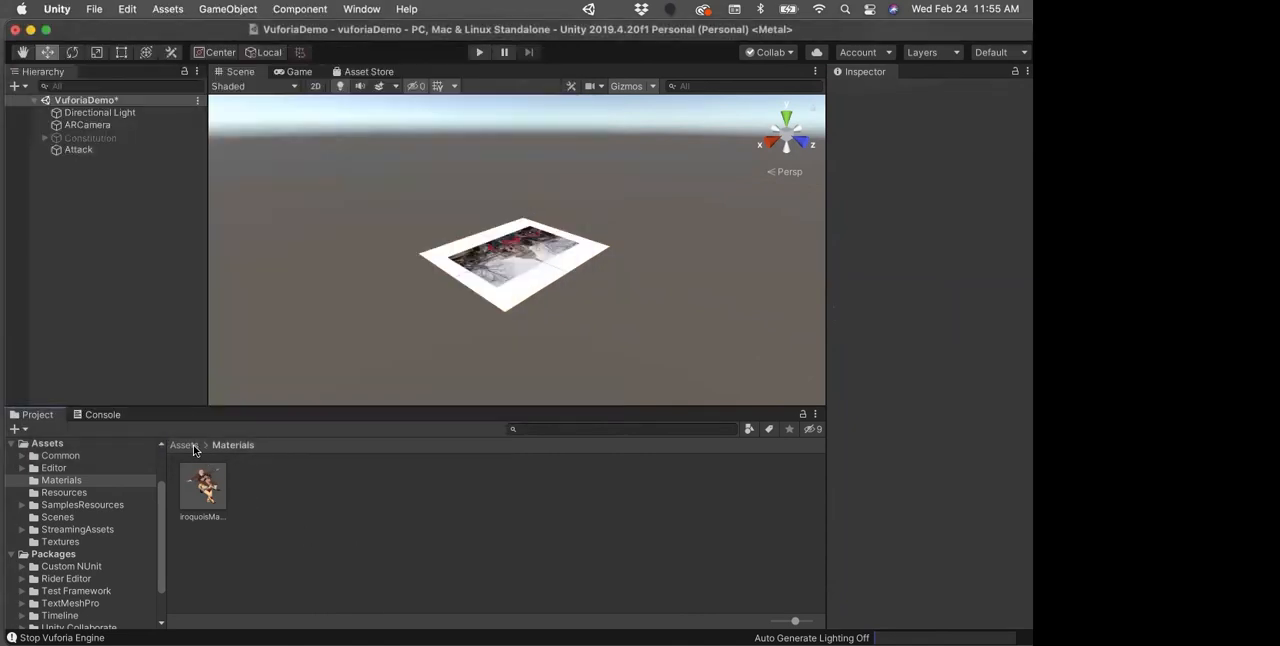
{"action": "left_click", "coordinate": [190, 446]}
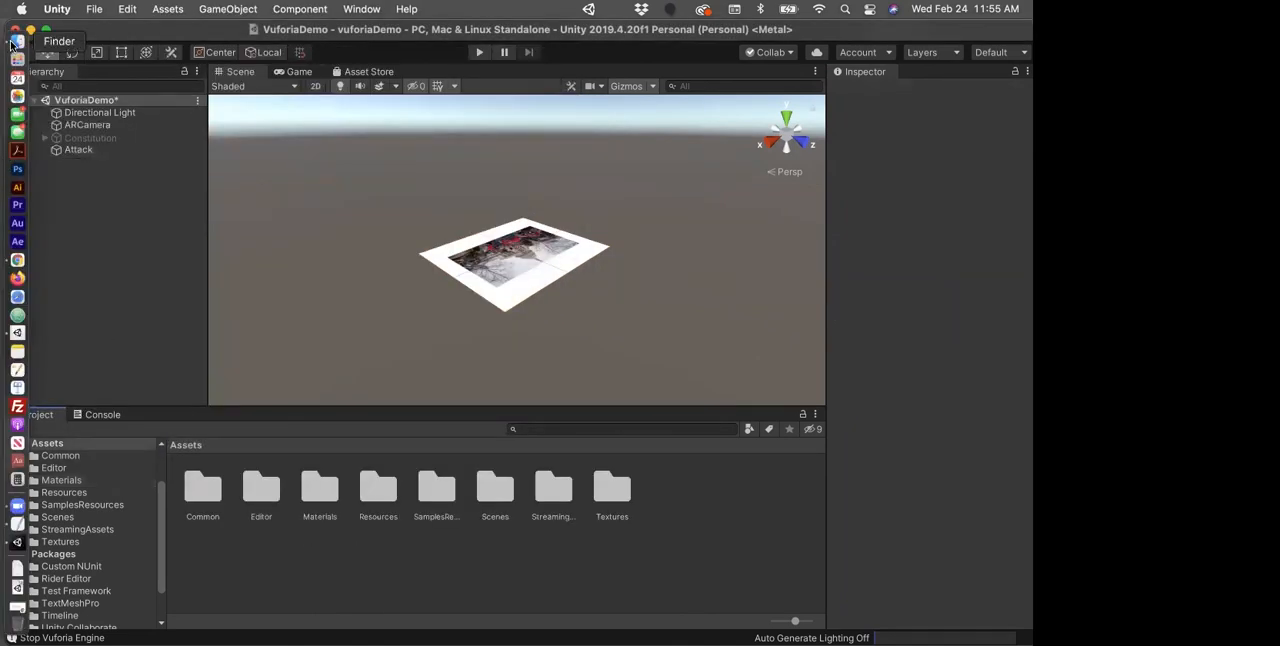
{"action": "left_click", "coordinate": [14, 42]}
{"action": "left_click_drag", "start_coordinate": [196, 182], "coordinate": [702, 515]}
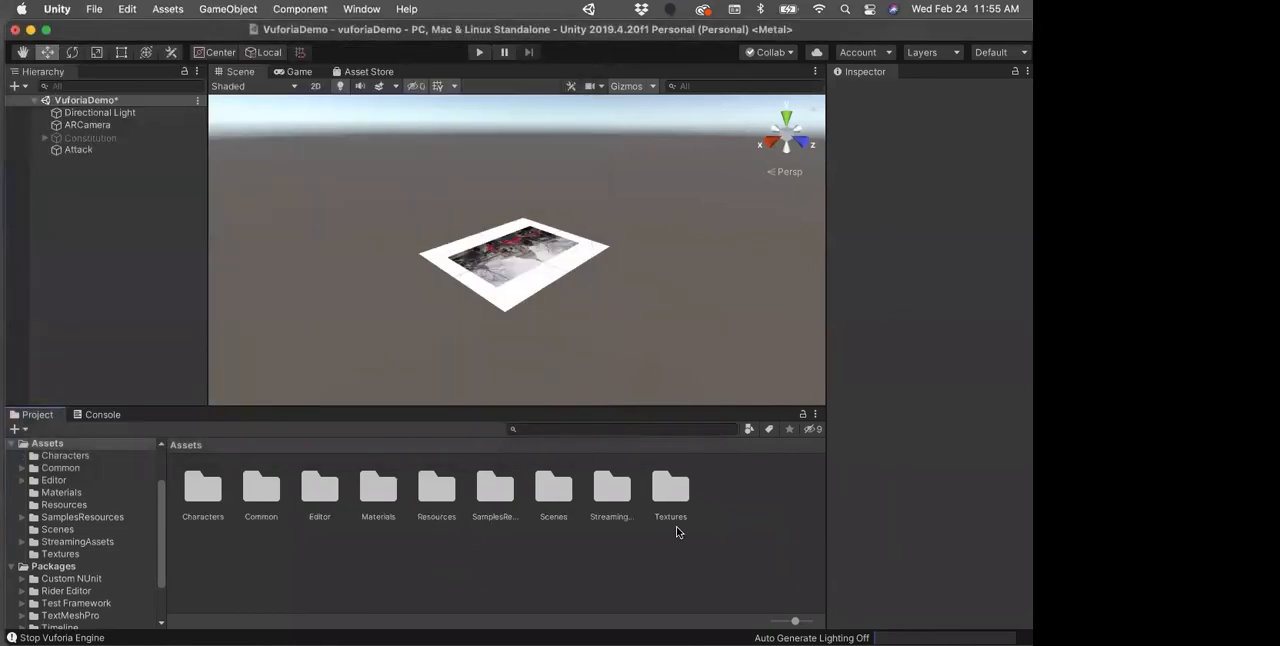
Step: Add the trump_lp_Model_fbx2014 model from the Characters folder to the scene as a child of Attack
{"action": "double_click", "coordinate": [203, 488]}
{"action": "left_click", "coordinate": [268, 506]}
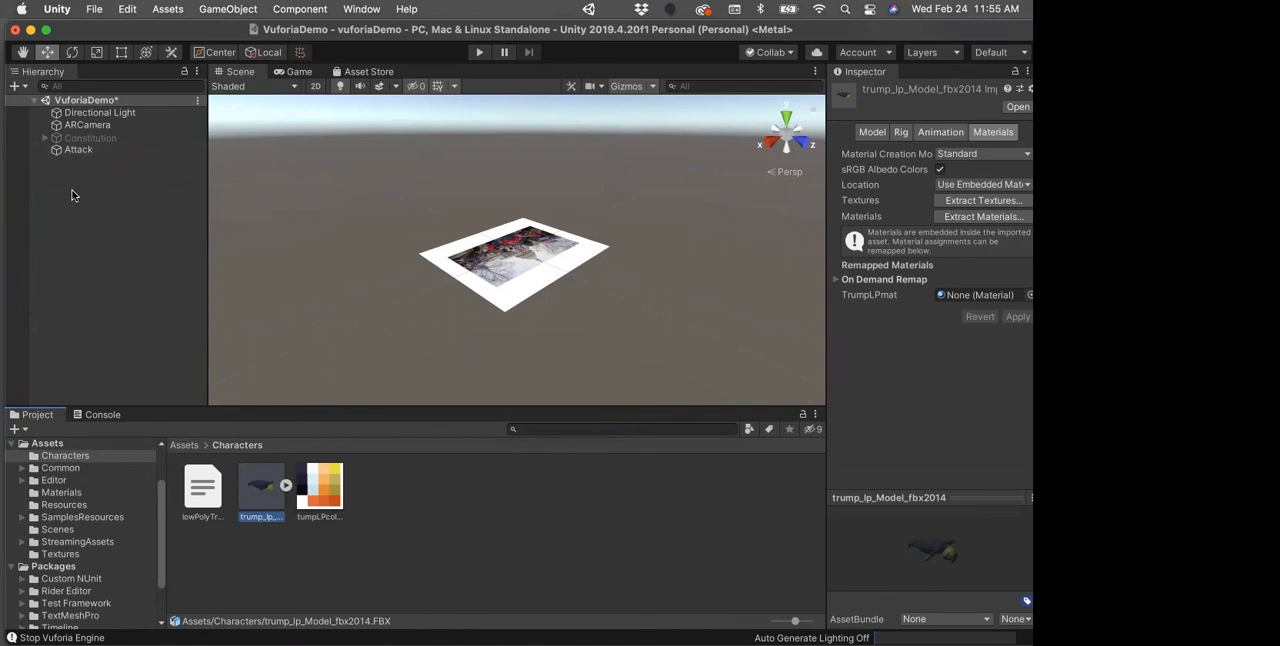
{"action": "left_click", "coordinate": [77, 152]}
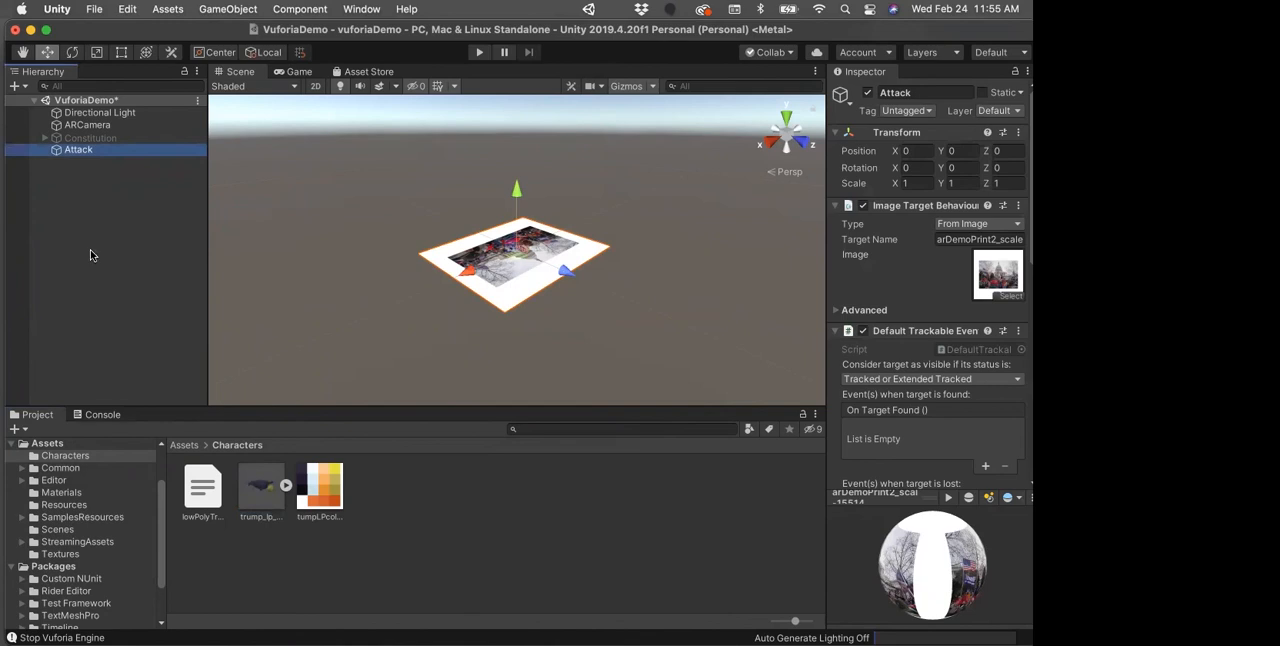
{"action": "right_click", "coordinate": [77, 155]}
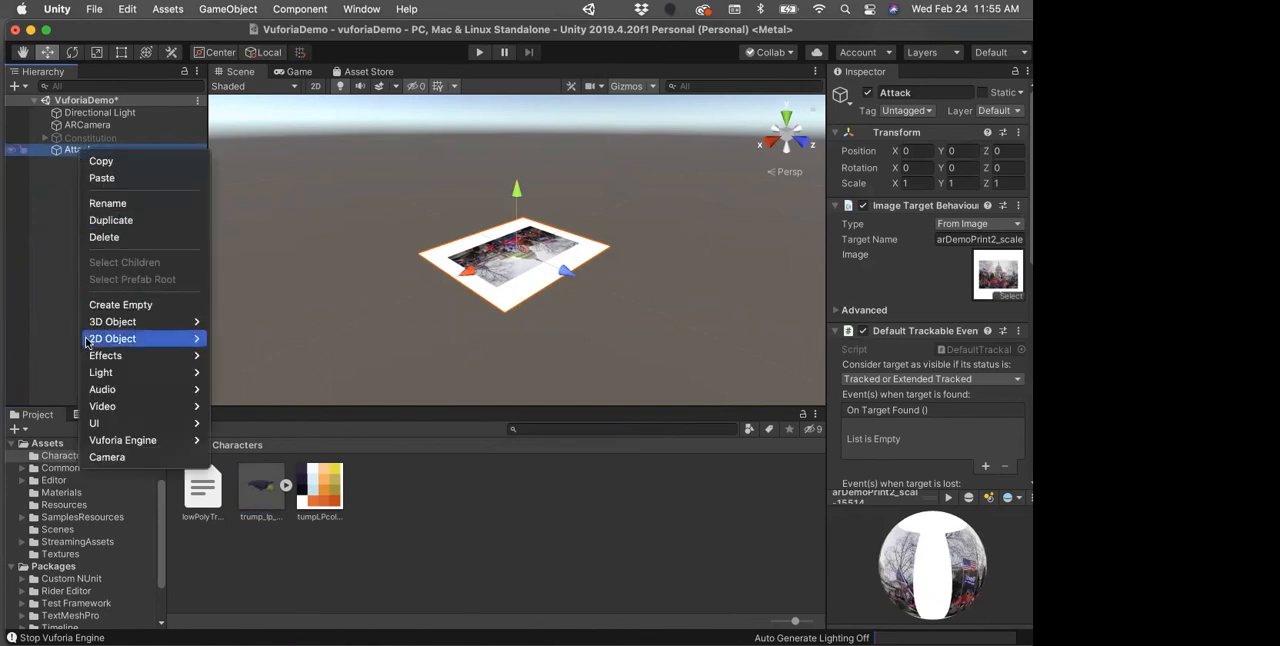
{"action": "left_click", "coordinate": [64, 299]}
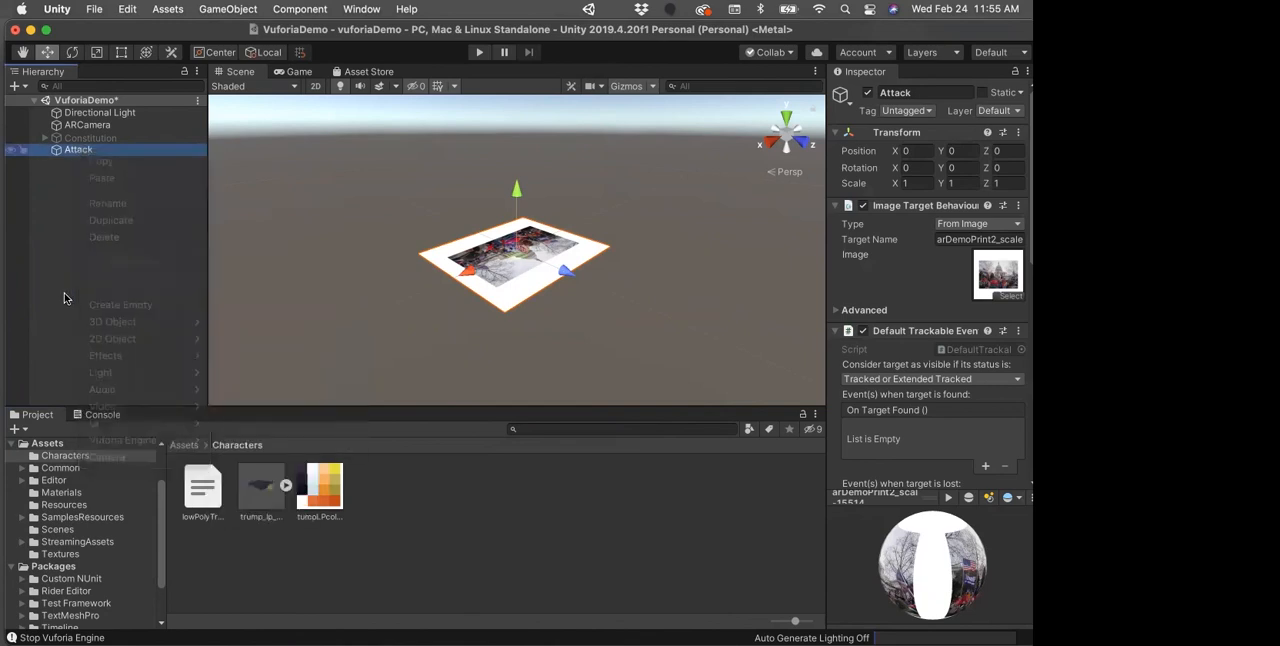
{"action": "left_click_drag", "start_coordinate": [256, 489], "coordinate": [79, 148]}
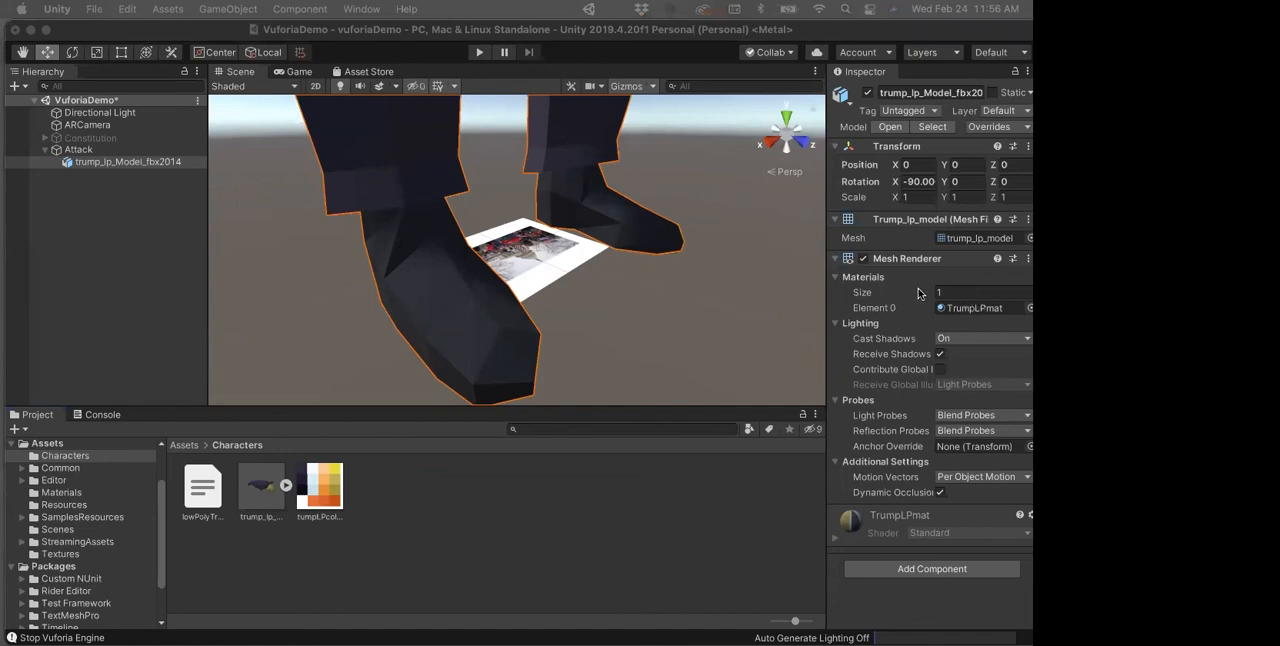
Step: Set the character model's scale to 0.01 on X, Y and Z
{"action": "left_click", "coordinate": [921, 196]}
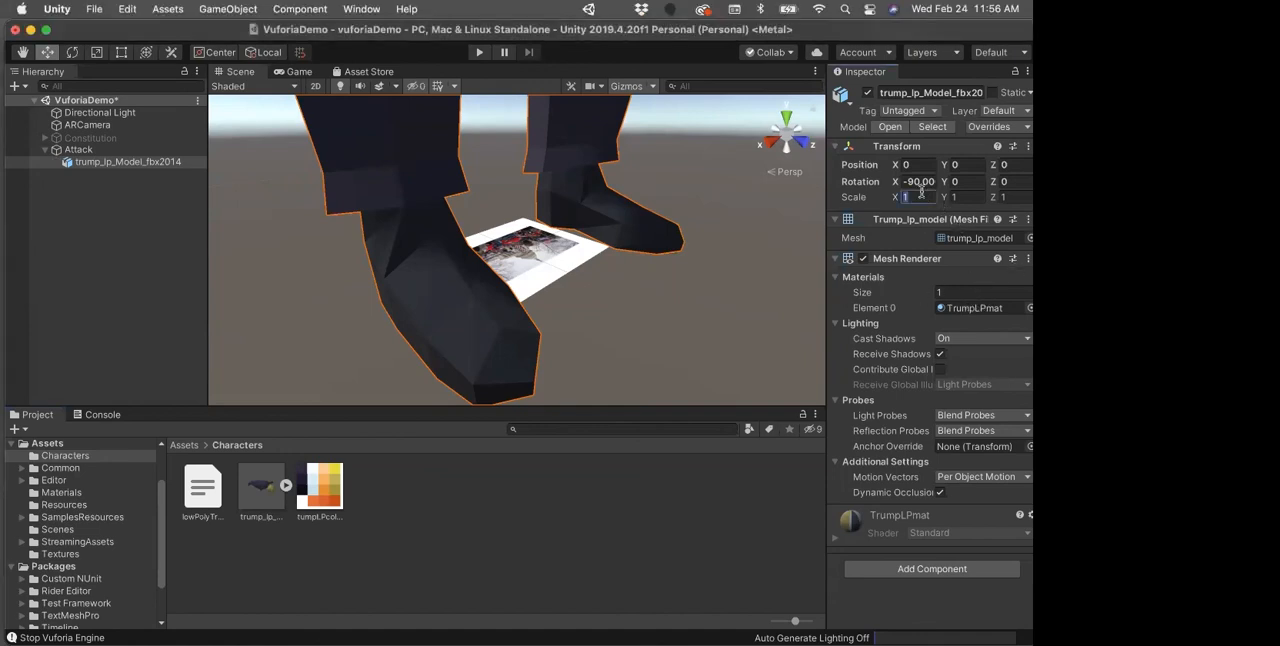
{"action": "type", "text": "0.1"}
{"action": "key", "text": "Tab"}
{"action": "type", "text": "0.01"}
{"action": "key", "text": "Tab"}
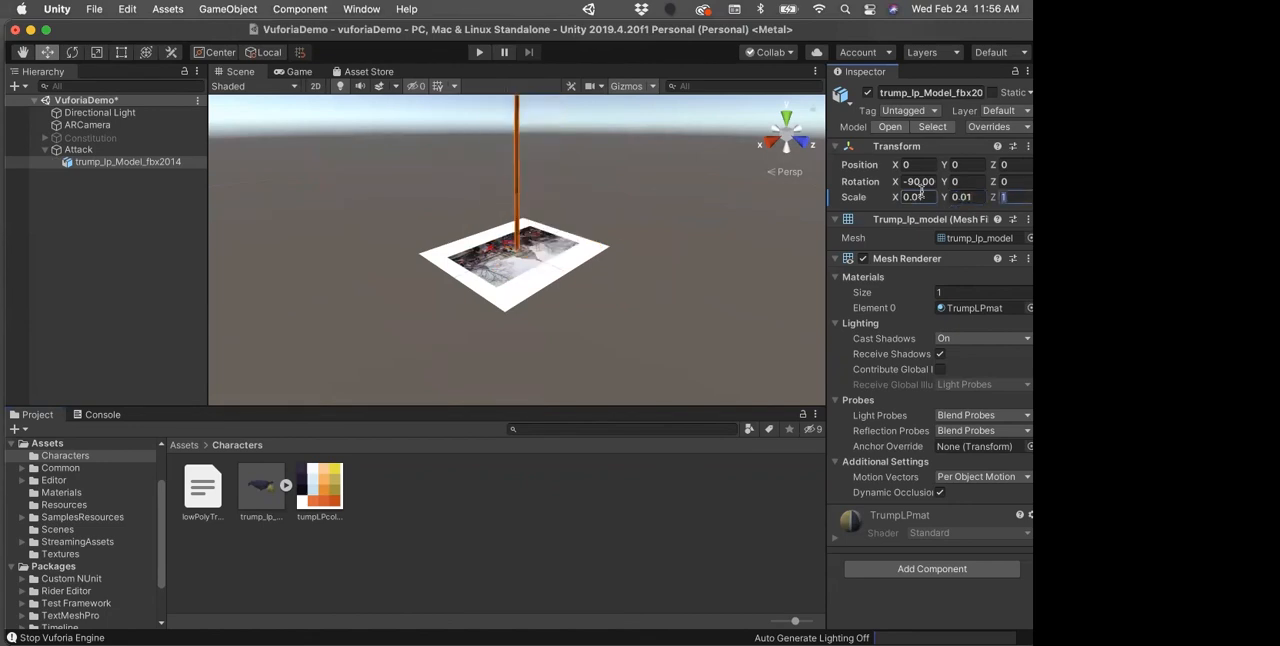
{"action": "type", "text": "0.01"}
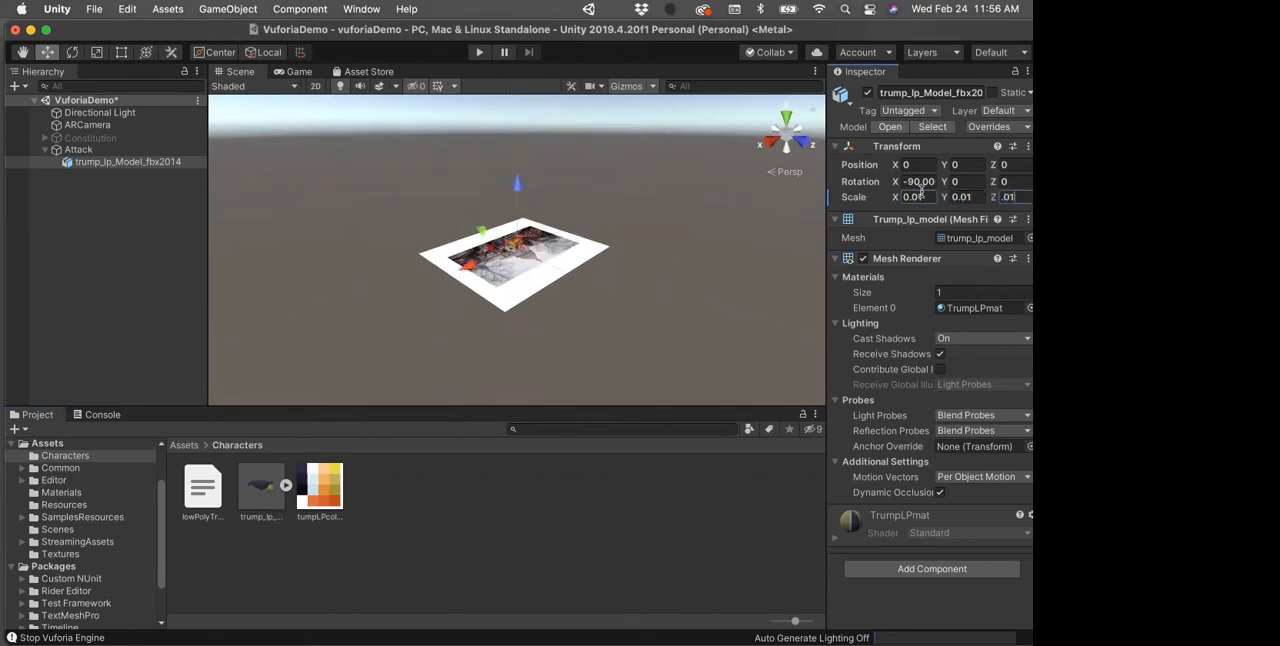
Step: Set the character model's scale to 0.09 on X, Y and Z
{"action": "left_click", "coordinate": [926, 197]}
{"action": "type", "text": "0.09"}
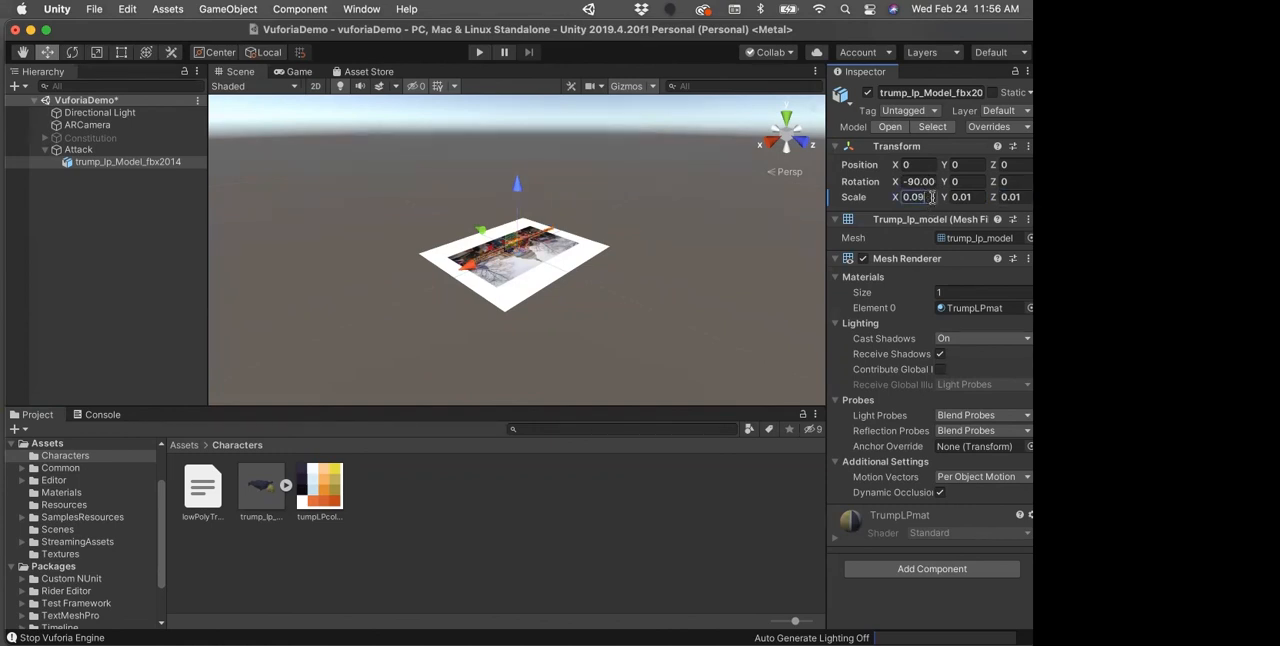
{"action": "left_click", "coordinate": [981, 197]}
{"action": "left_click", "coordinate": [981, 200]}
{"action": "key", "text": "BackSpace"}
{"action": "type", "text": "9"}
{"action": "left_click", "coordinate": [1020, 197]}
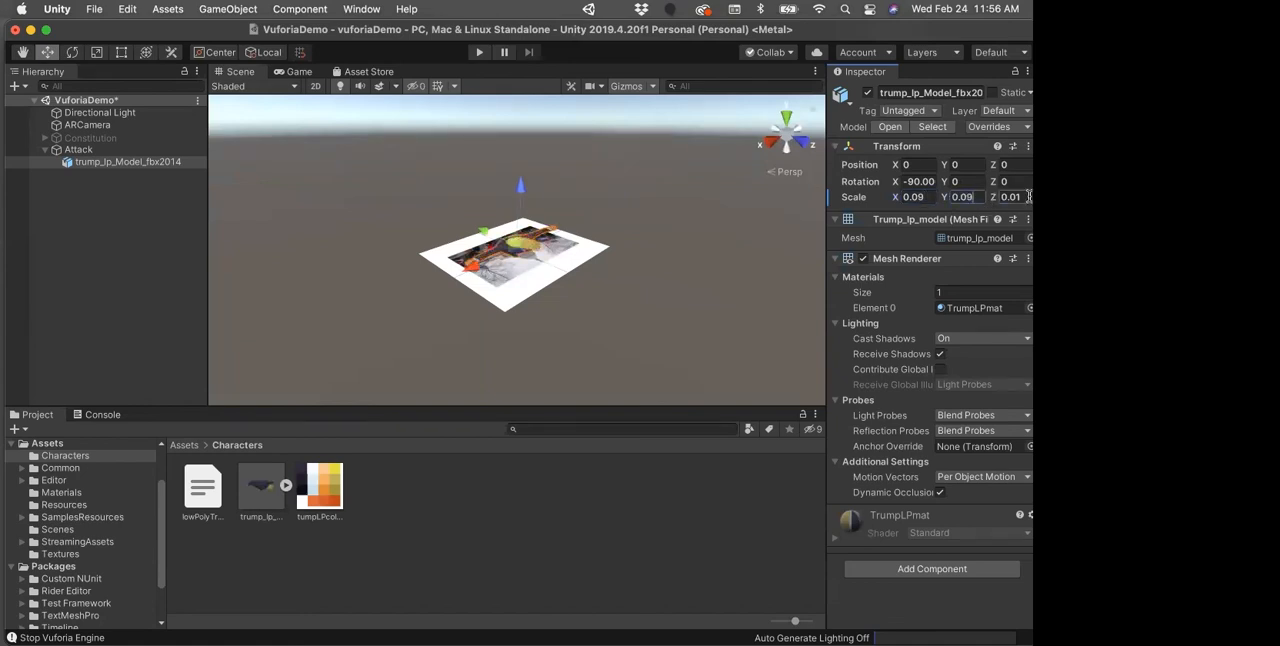
{"action": "left_click", "coordinate": [1023, 198]}
{"action": "left_click", "coordinate": [1027, 198]}
{"action": "key", "text": "BackSpace"}
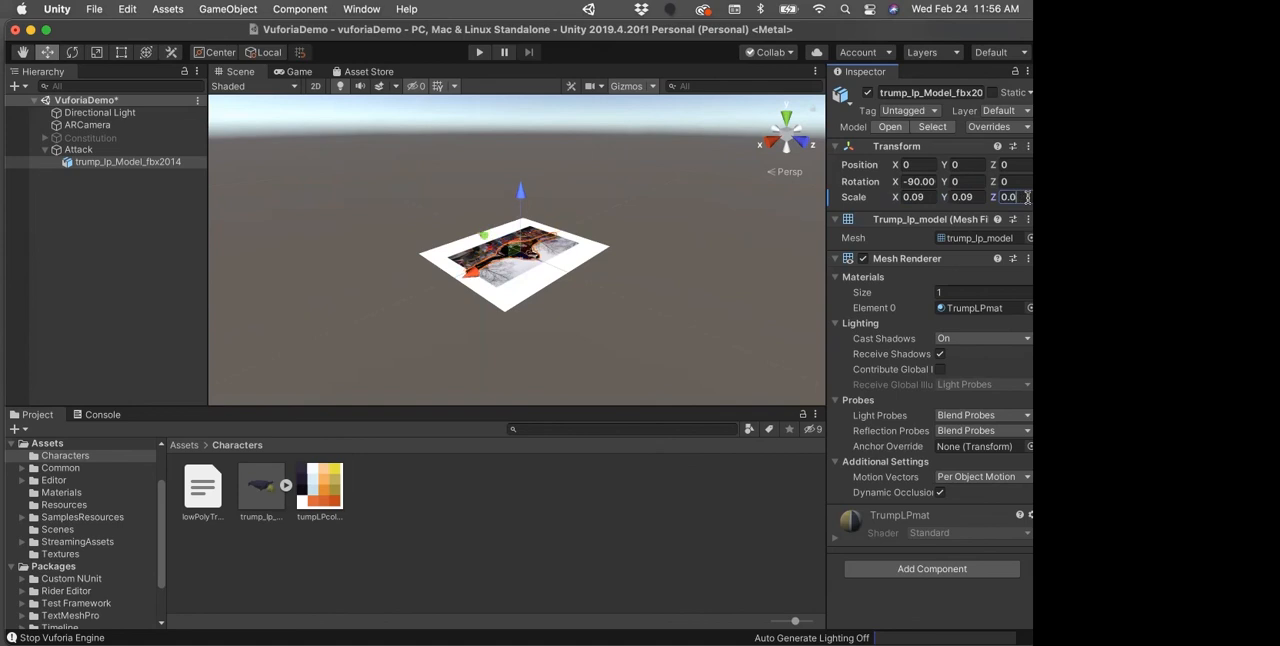
{"action": "type", "text": "9"}
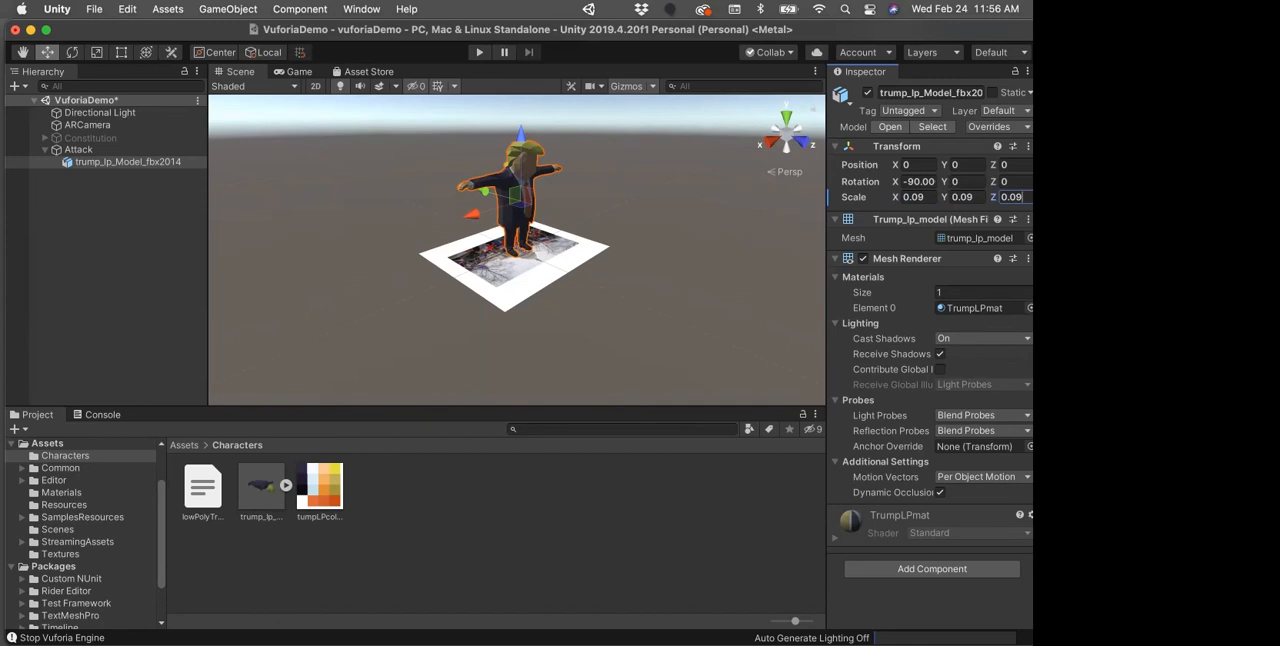
Step: Set the character model's rotation to 0 on X and 180 on Z
{"action": "left_click", "coordinate": [1018, 181]}
{"action": "type", "text": "180"}
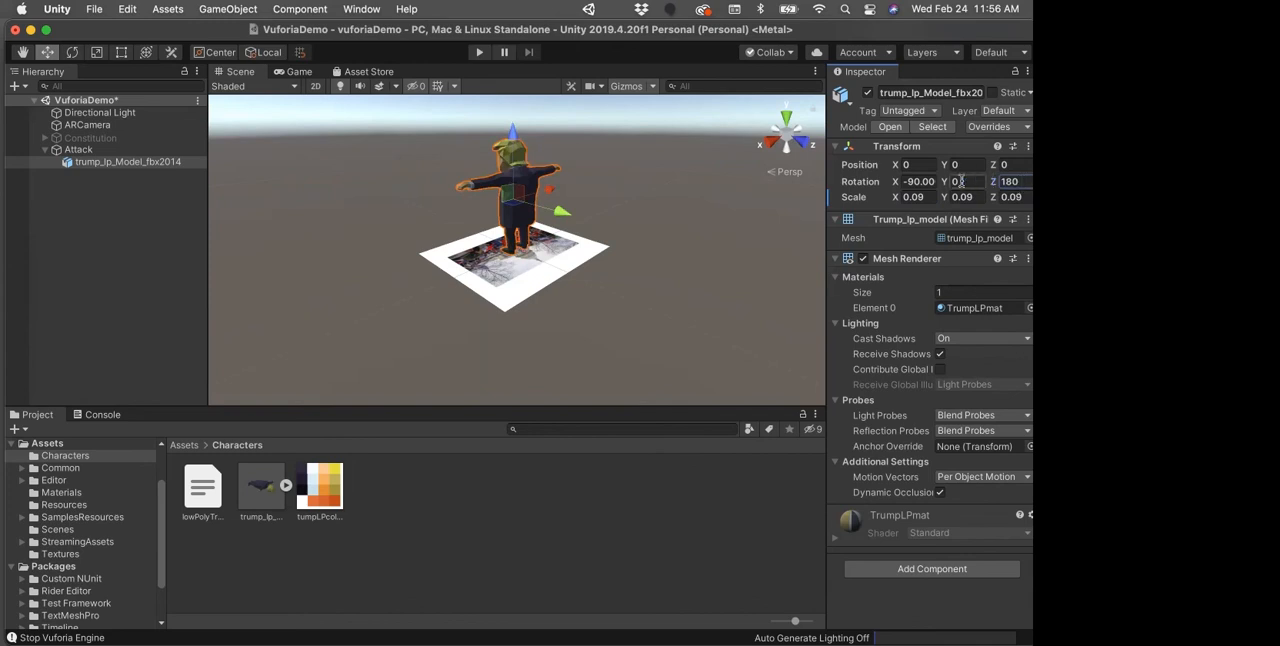
{"action": "left_click", "coordinate": [920, 181]}
{"action": "type", "text": "0"}
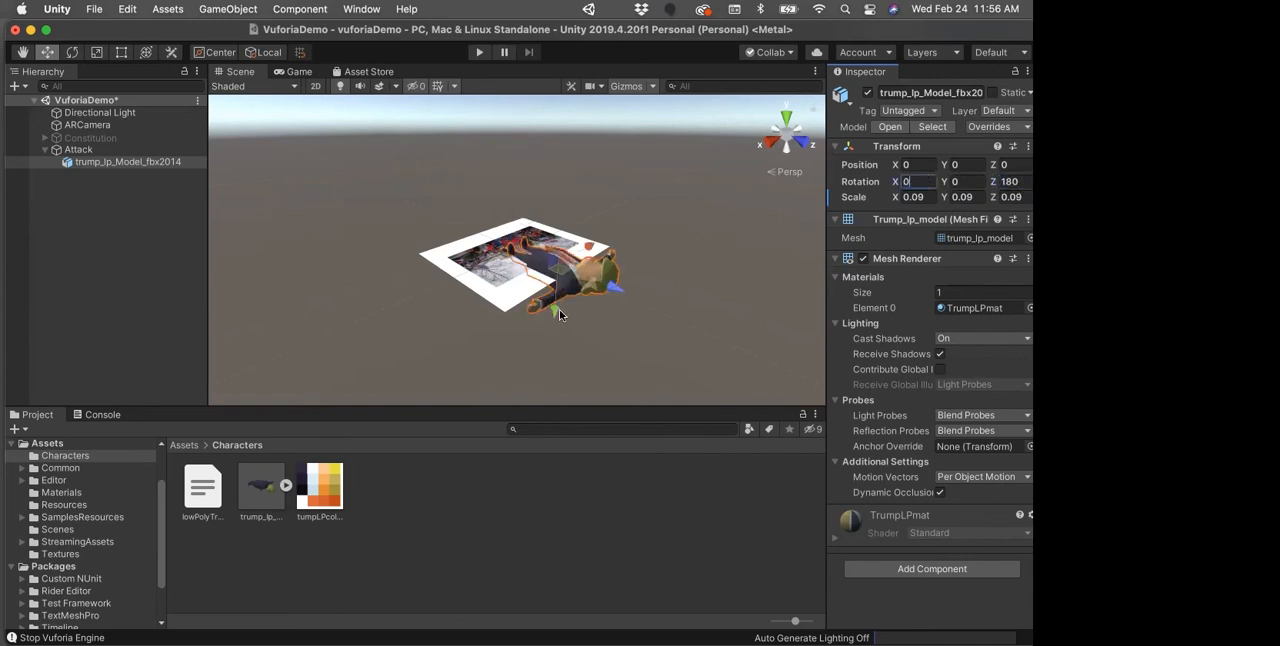
Step: Move the character model over the Attack image to about Y 0.032 and Z -0.023, and deselect it
{"action": "left_click_drag", "start_coordinate": [557, 314], "coordinate": [609, 265]}
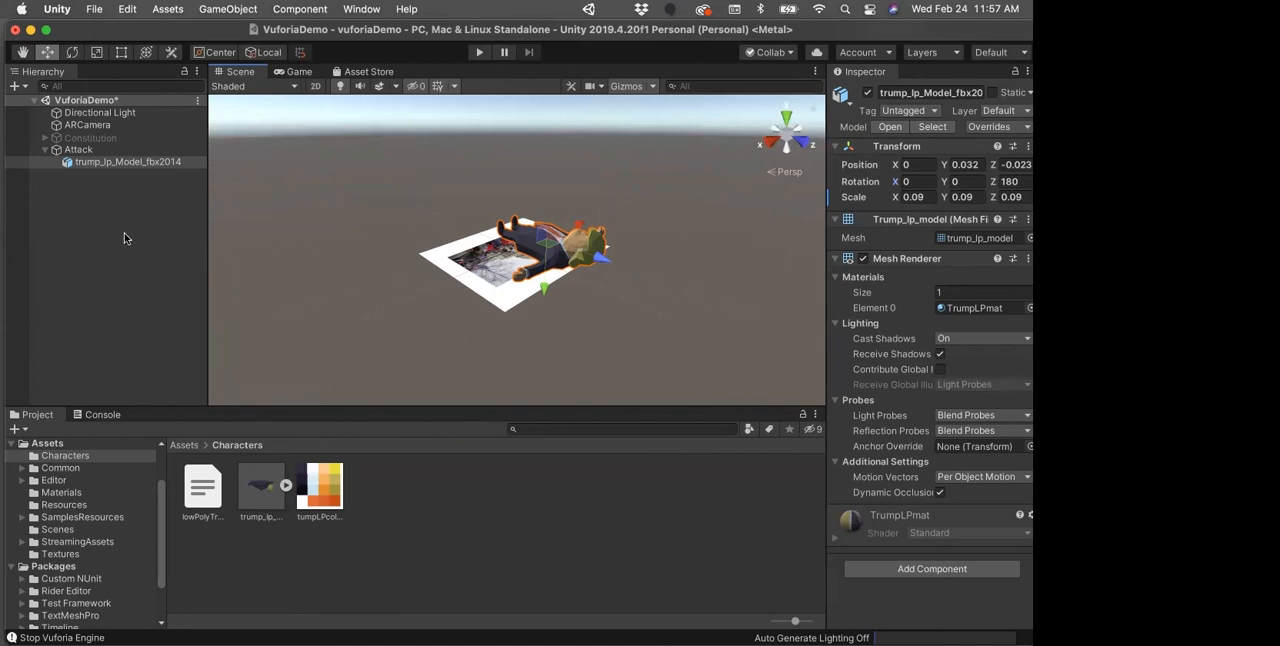
{"action": "left_click", "coordinate": [98, 226]}
{"action": "left_click", "coordinate": [72, 150]}
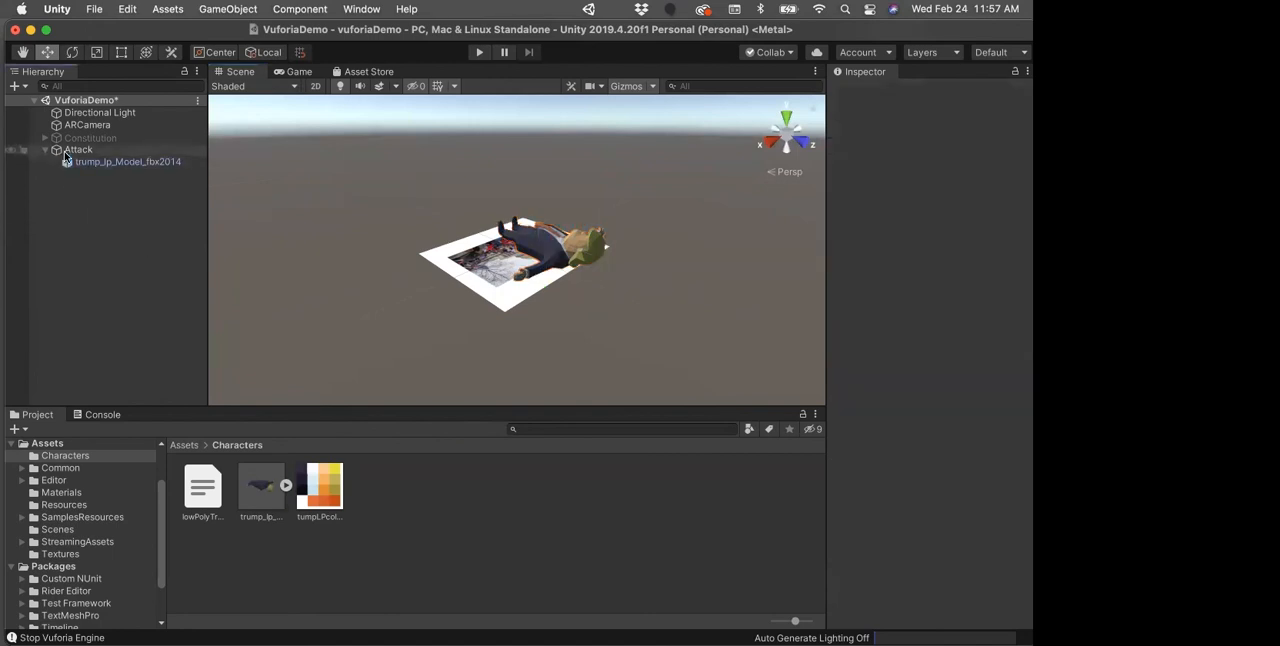
Step: Add a TextMeshPro text object as a child of the Attack target and import the TMP Essentials resources
{"action": "right_click", "coordinate": [68, 152]}
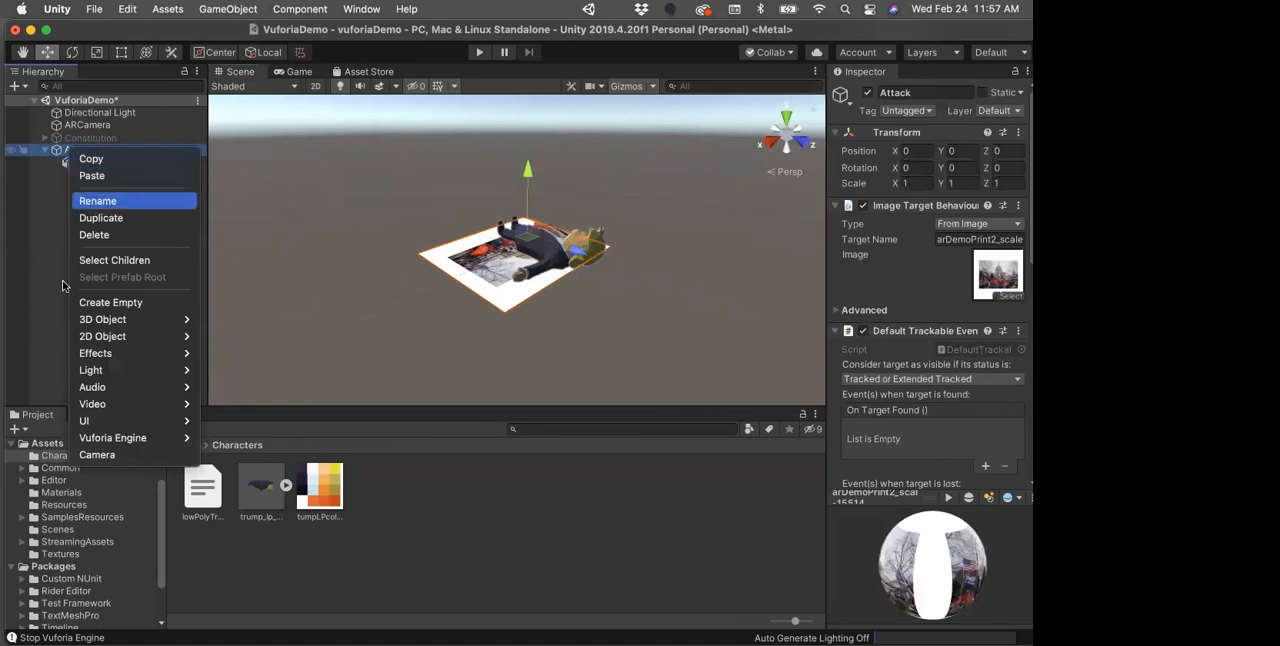
{"action": "mouse_move", "coordinate": [87, 324]}
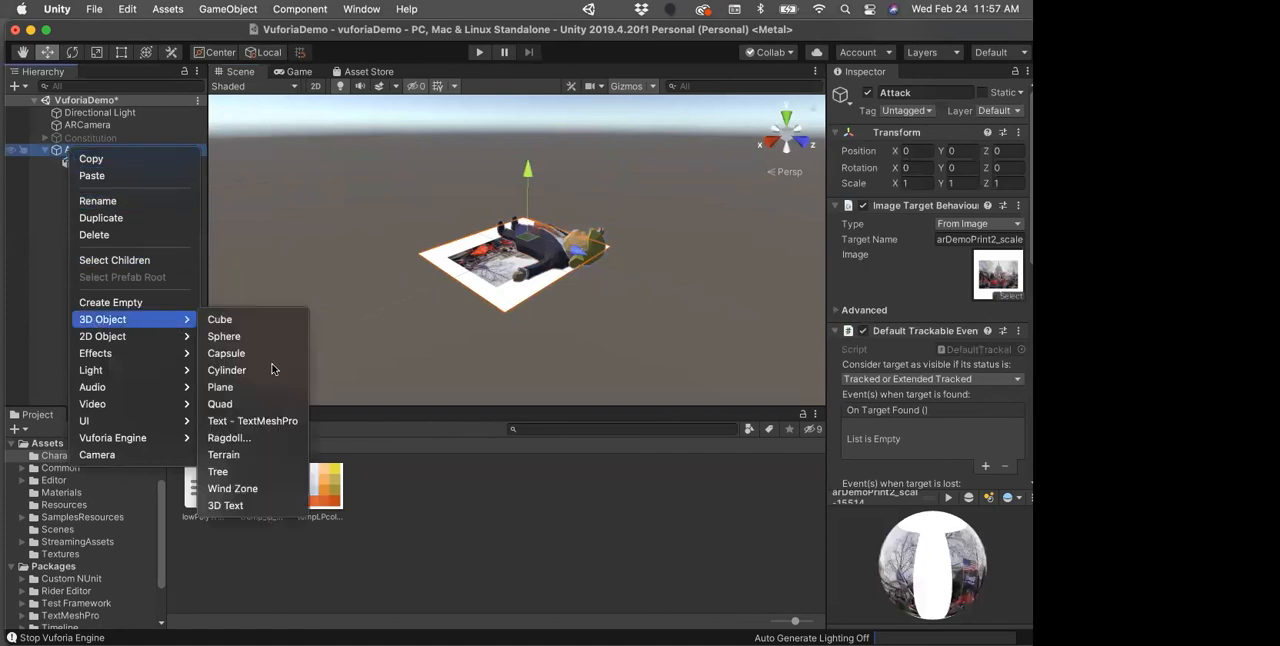
{"action": "left_click", "coordinate": [266, 421]}
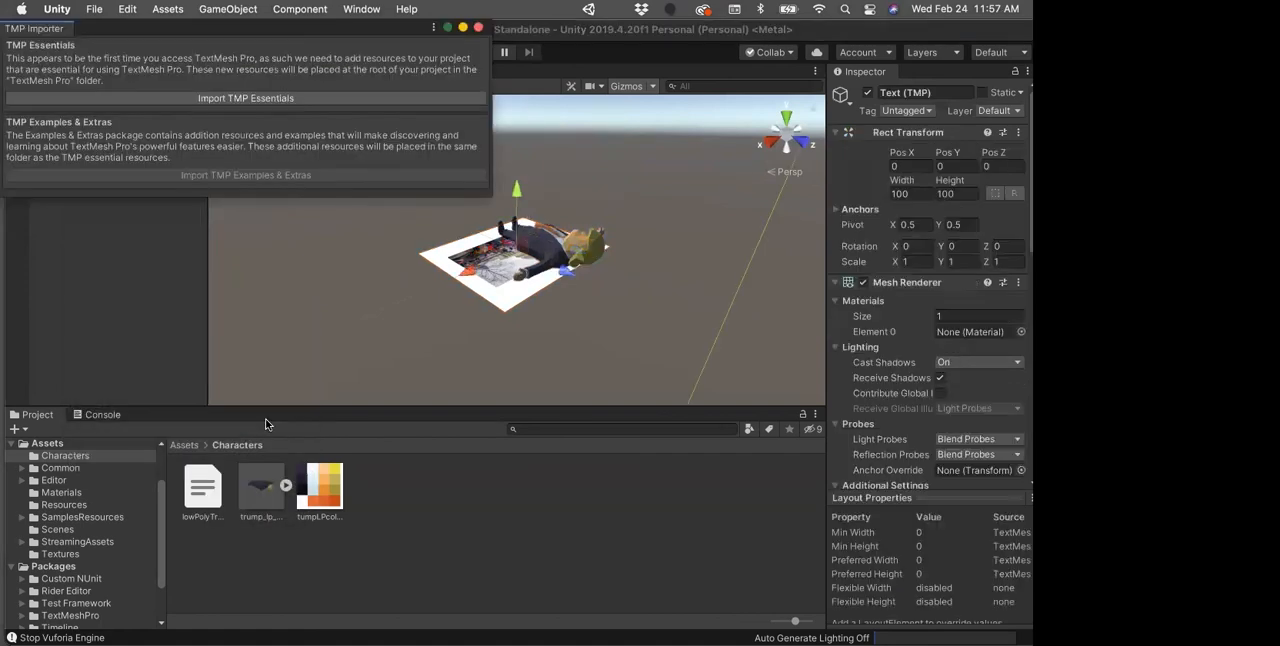
{"action": "left_click", "coordinate": [221, 104]}
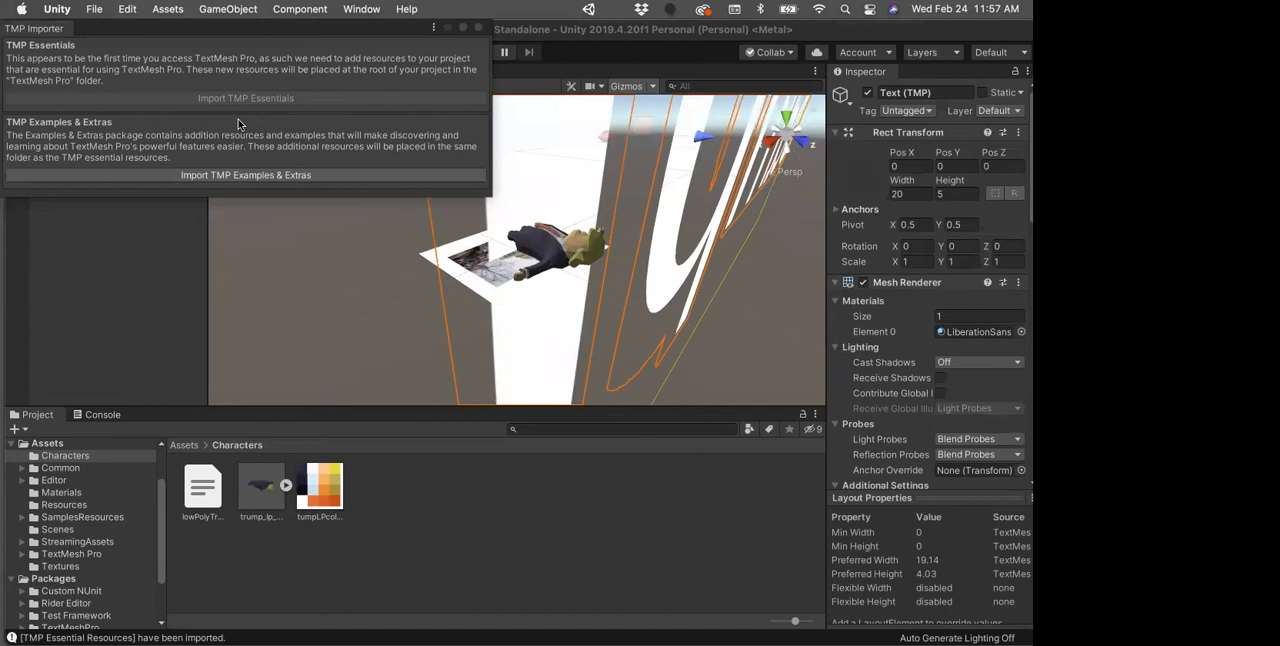
{"action": "left_click", "coordinate": [479, 28]}
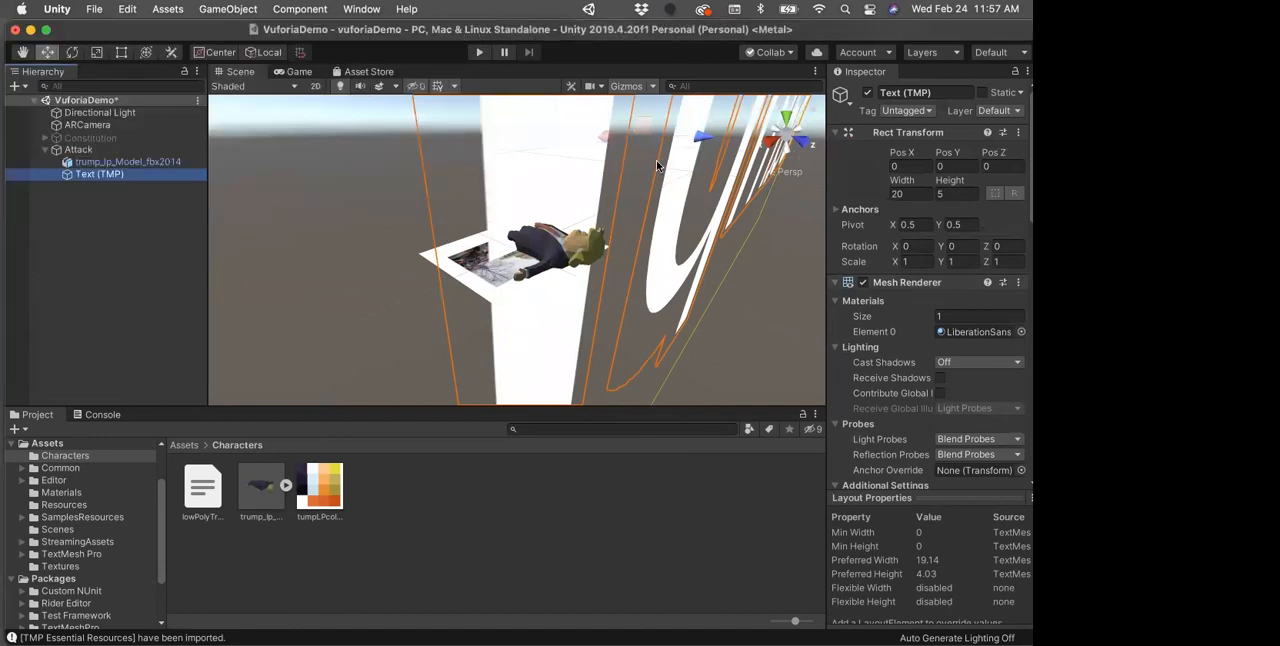
Step: Set the new text object's scale to 0.02 on X, Y and Z
{"action": "left_click", "coordinate": [925, 262]}
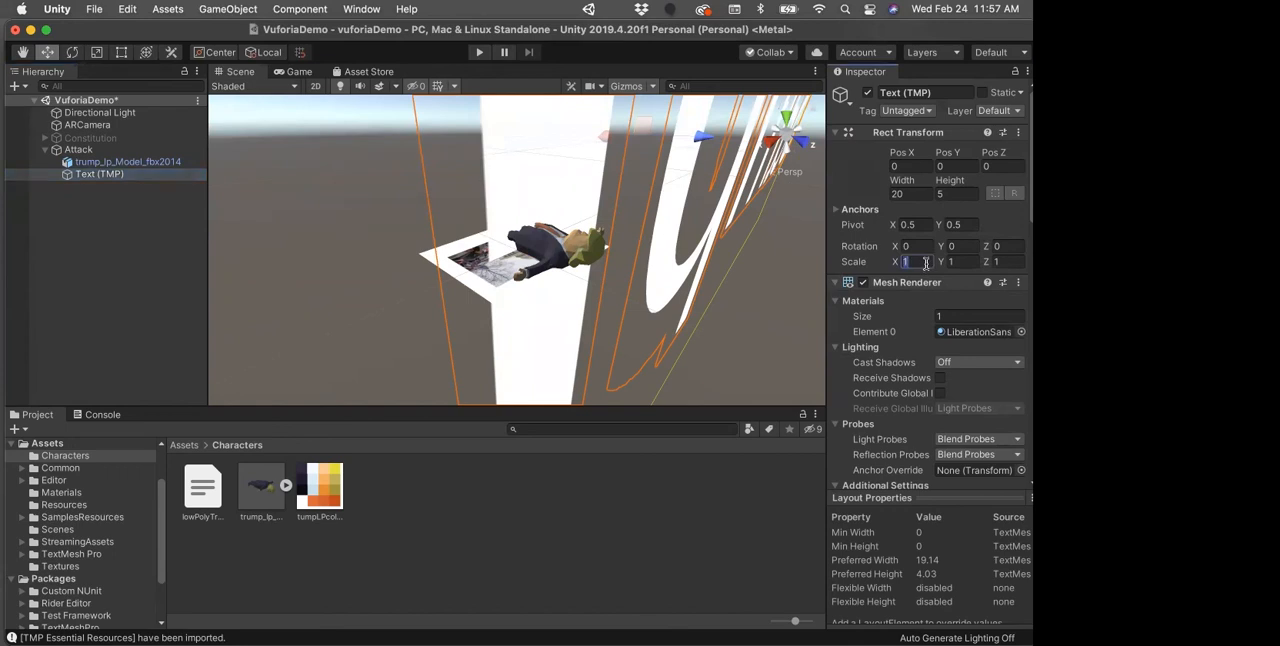
{"action": "key", "text": "BackSpace"}
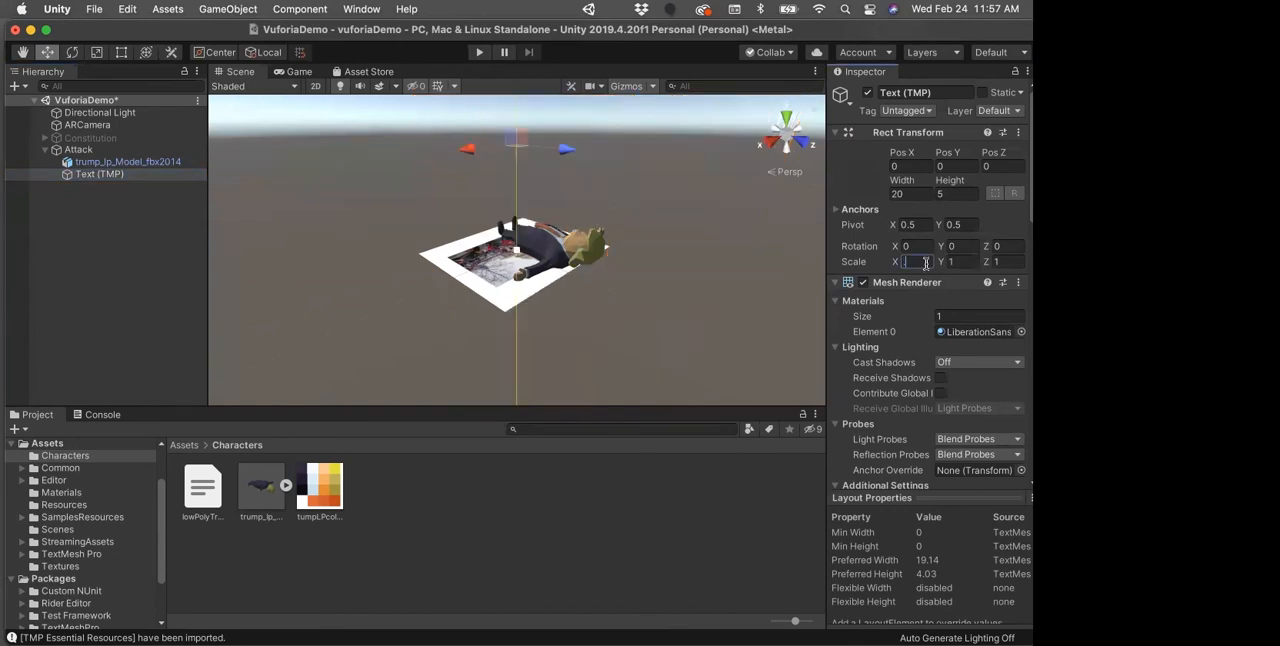
{"action": "type", "text": ".02"}
{"action": "key", "text": "Tab"}
{"action": "key", "text": "BackSpace"}
{"action": "type", "text": ".02"}
{"action": "key", "text": "Tab"}
{"action": "key", "text": "BackSpace"}
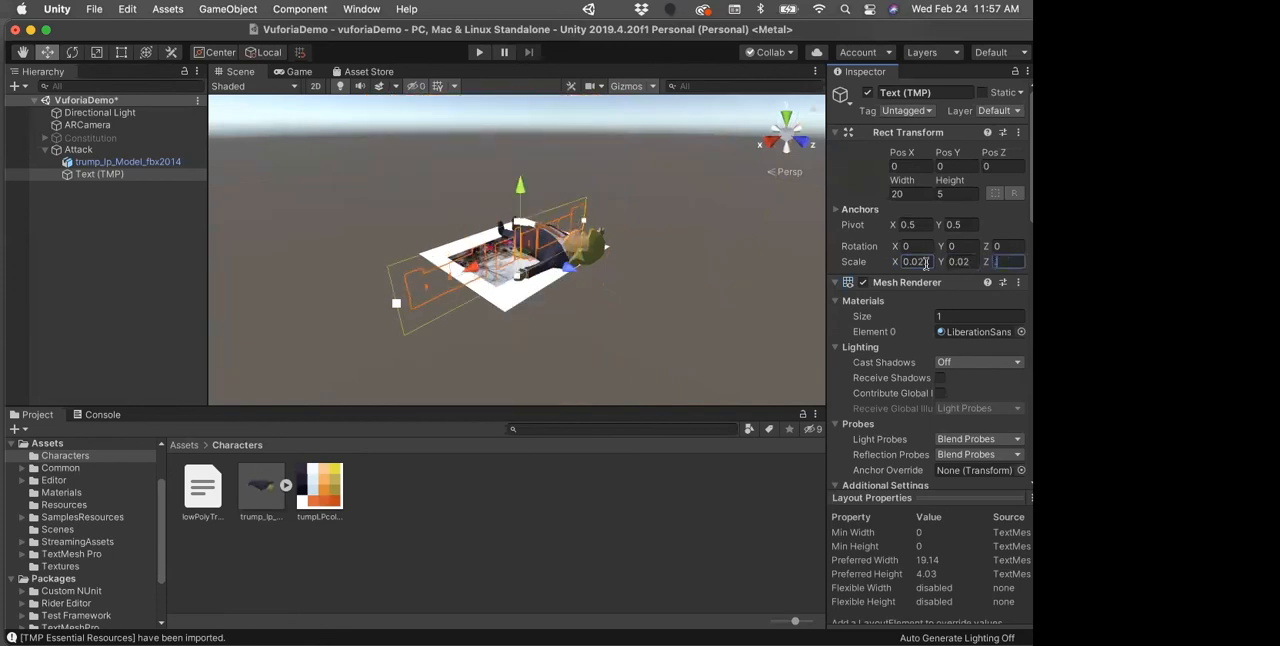
{"action": "type", "text": ".02"}
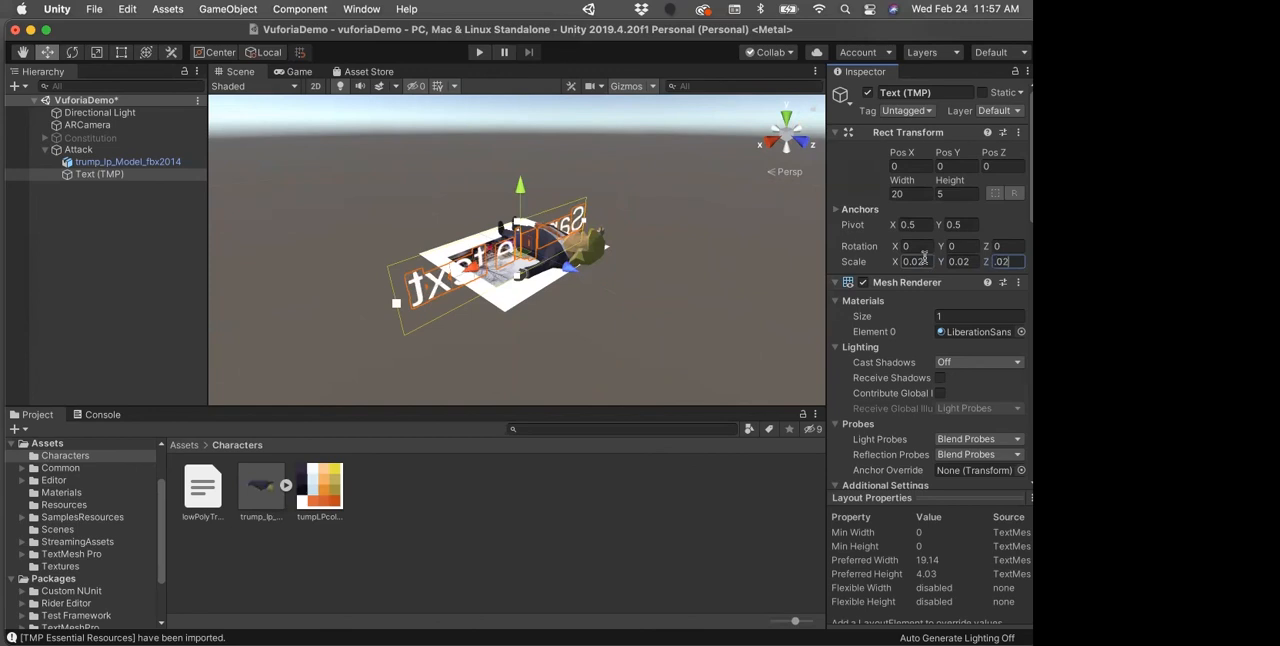
Step: Rotate the text 90 degrees on X and move it to about Y 0.02 and Z -0.086
{"action": "left_click", "coordinate": [910, 246]}
{"action": "type", "text": "90"}
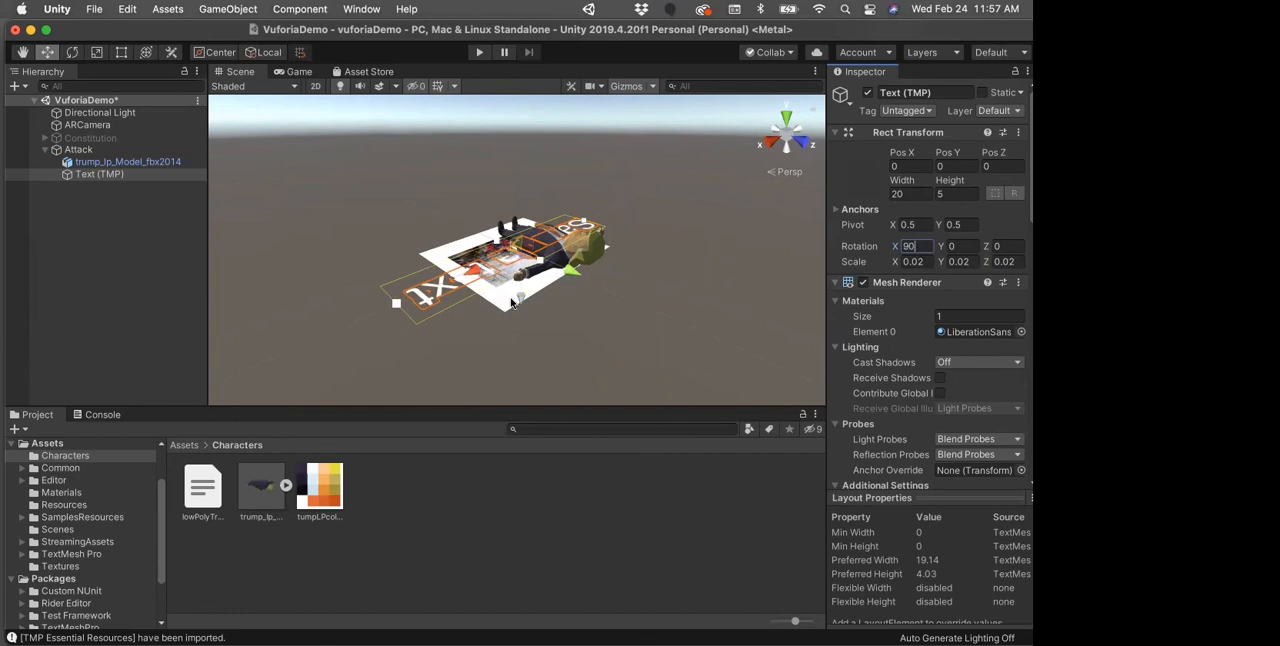
{"action": "left_click_drag", "start_coordinate": [521, 304], "coordinate": [524, 296]}
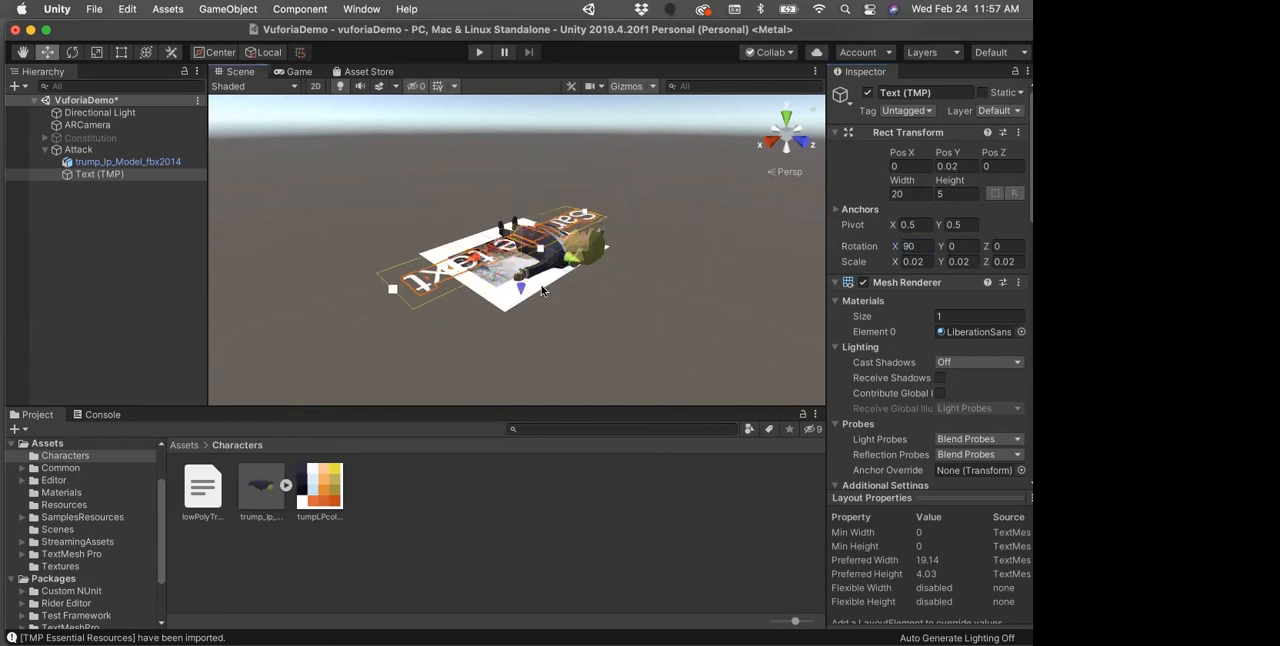
{"action": "left_click_drag", "start_coordinate": [579, 257], "coordinate": [540, 240]}
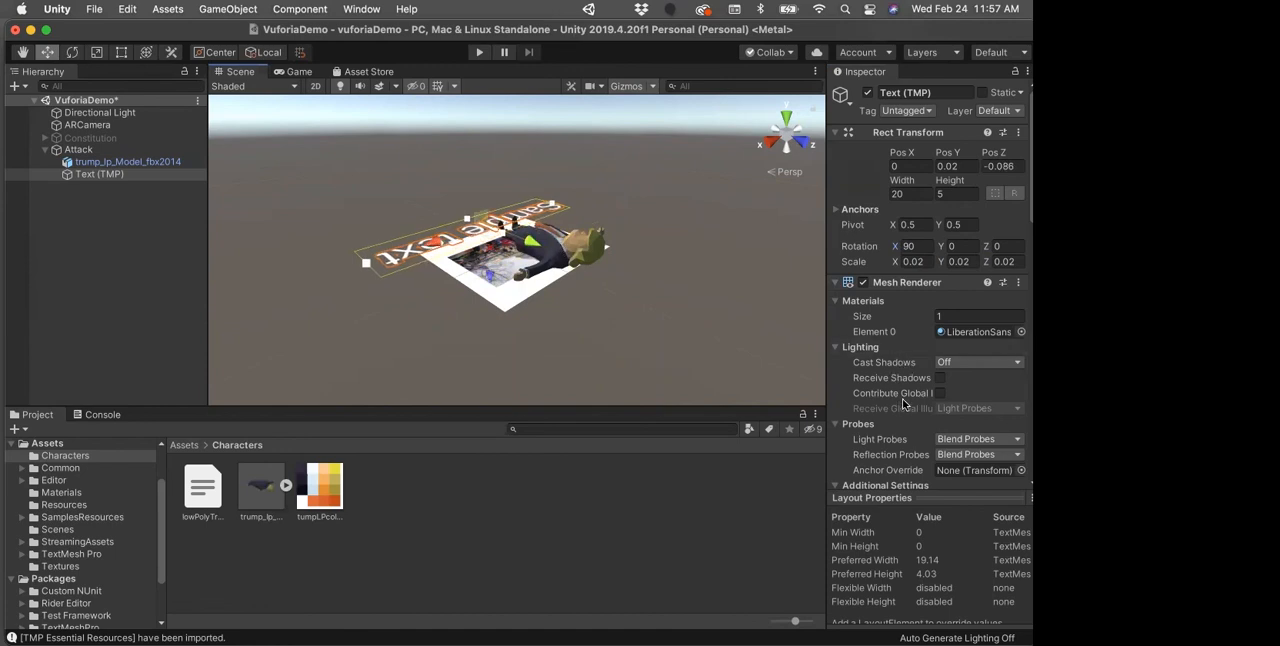
Step: Replace the sample wording of the text object with "Take the Capitol!"
{"action": "scroll", "coordinate": [899, 406], "scroll_direction": "down", "scroll_amount": 10}
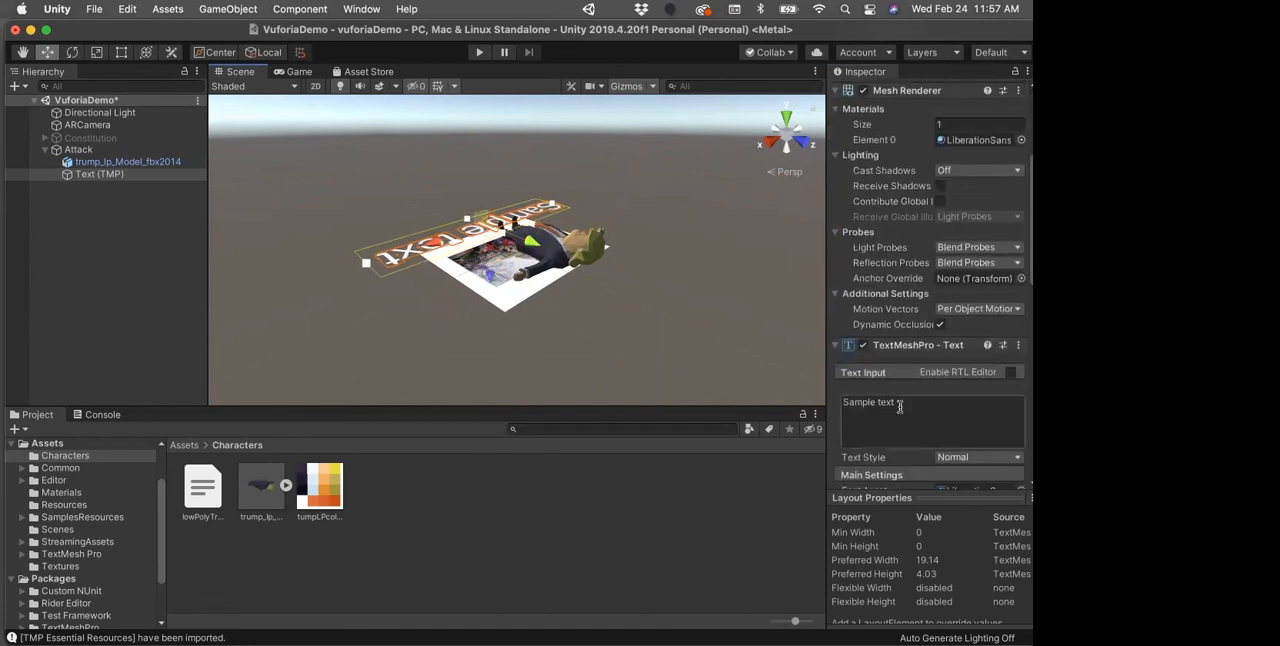
{"action": "left_click", "coordinate": [885, 292]}
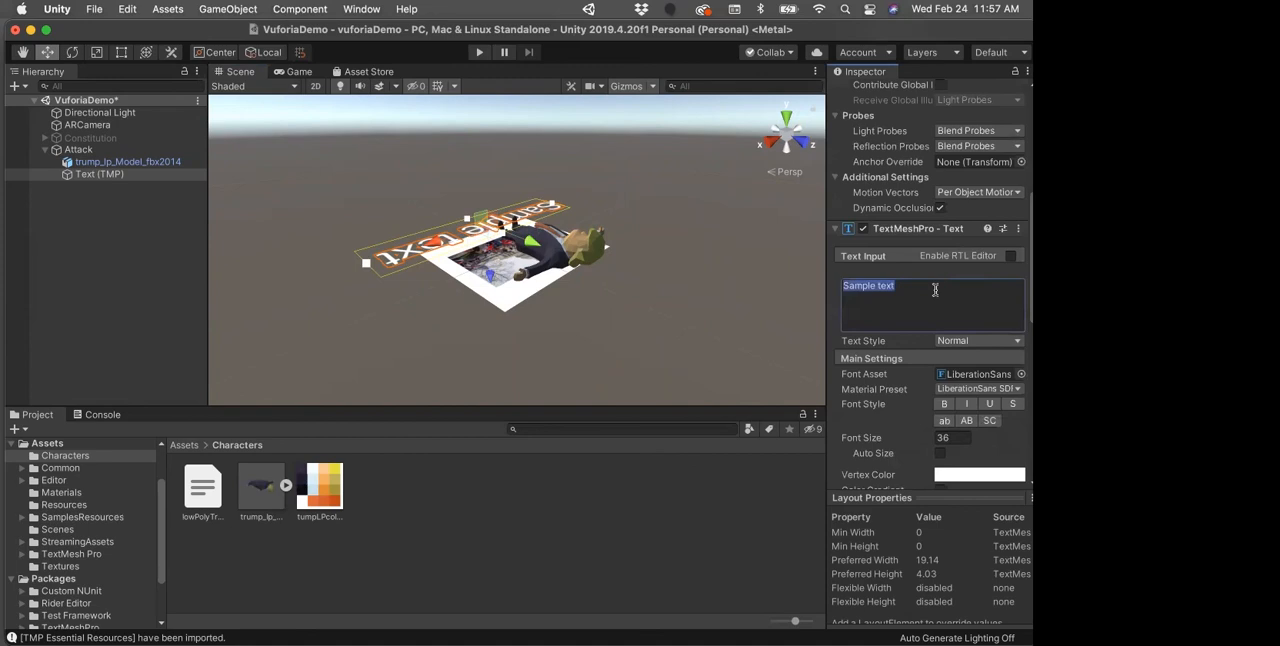
{"action": "type", "text": "Take "}
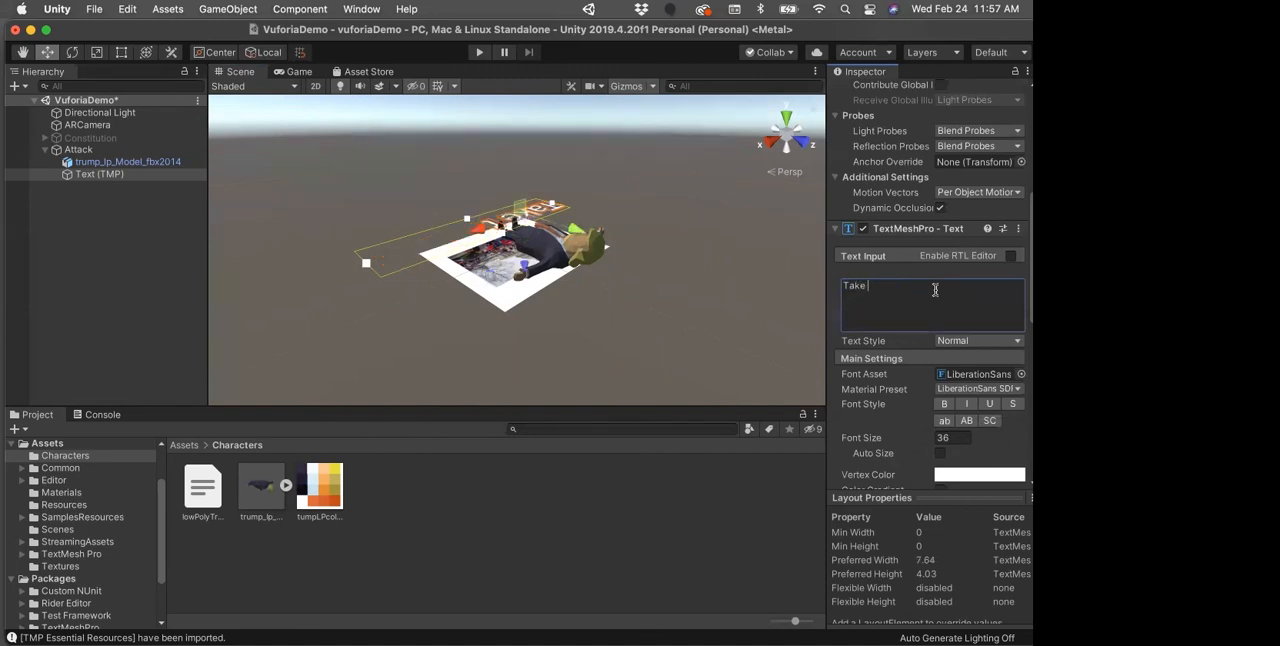
{"action": "type", "text": "the Capitol"}
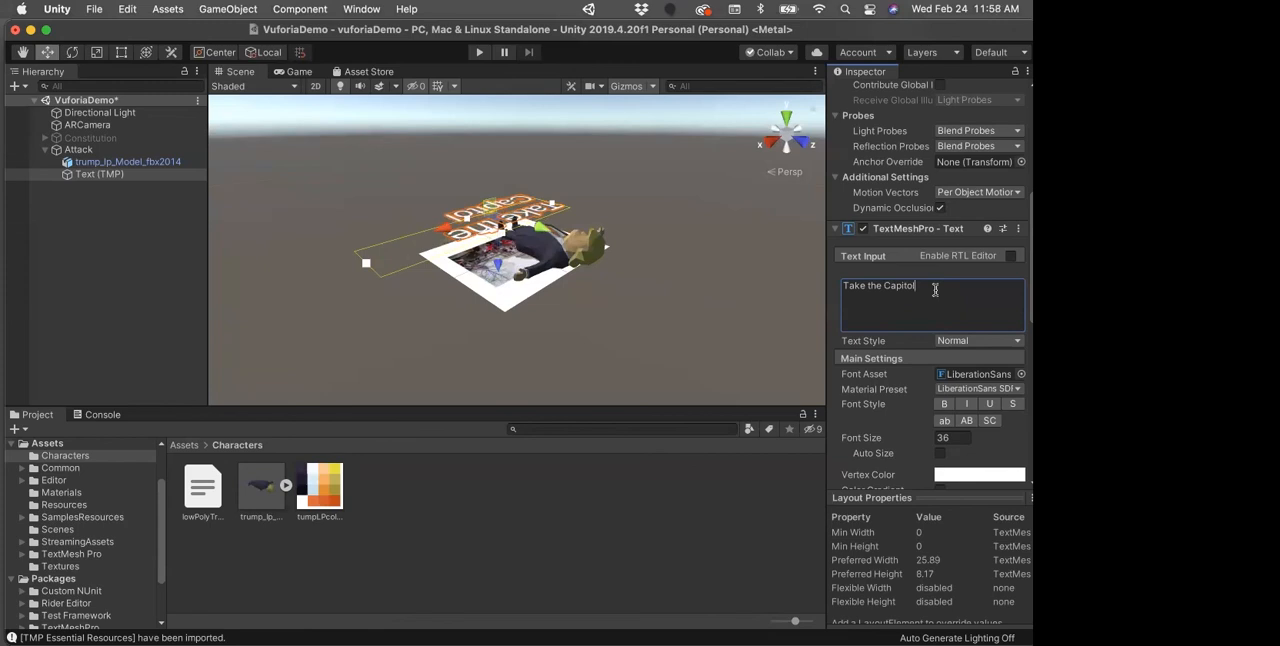
{"action": "type", "text": "l"}
Step: Set the text's font size to 12, then narrow its box and shift it along the Attack image's edge beside the character's feet
{"action": "left_click_drag", "start_coordinate": [364, 261], "coordinate": [330, 263]}
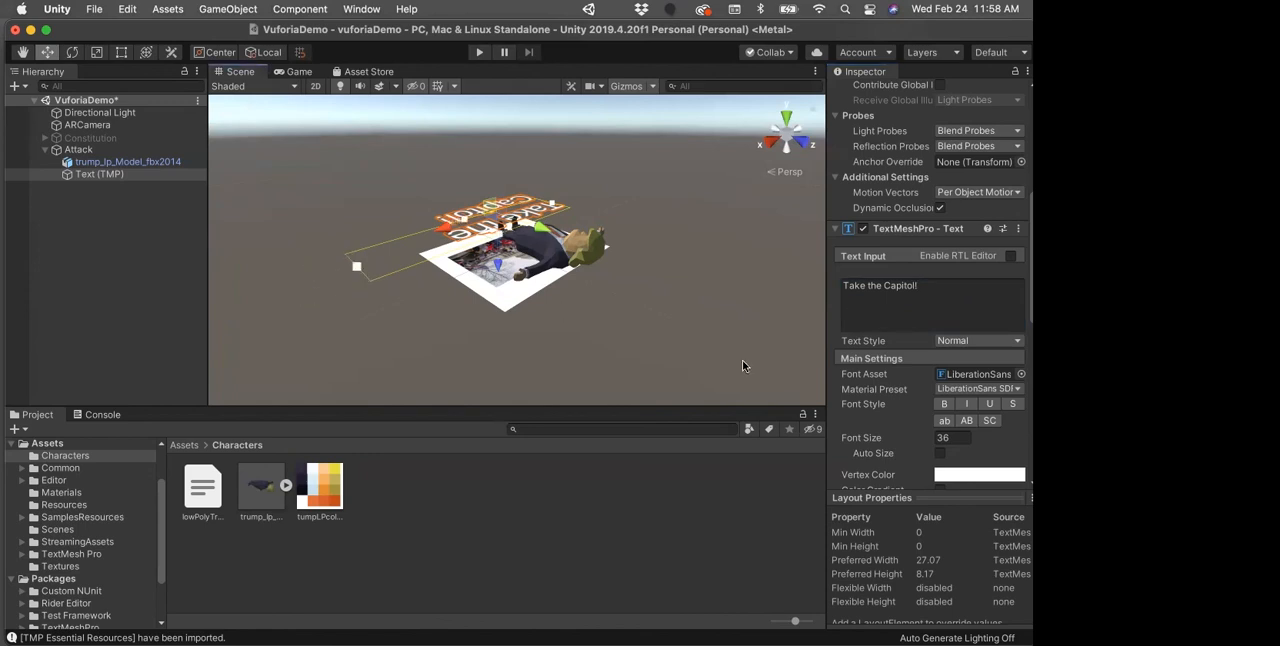
{"action": "left_click", "coordinate": [948, 441]}
{"action": "type", "text": "12"}
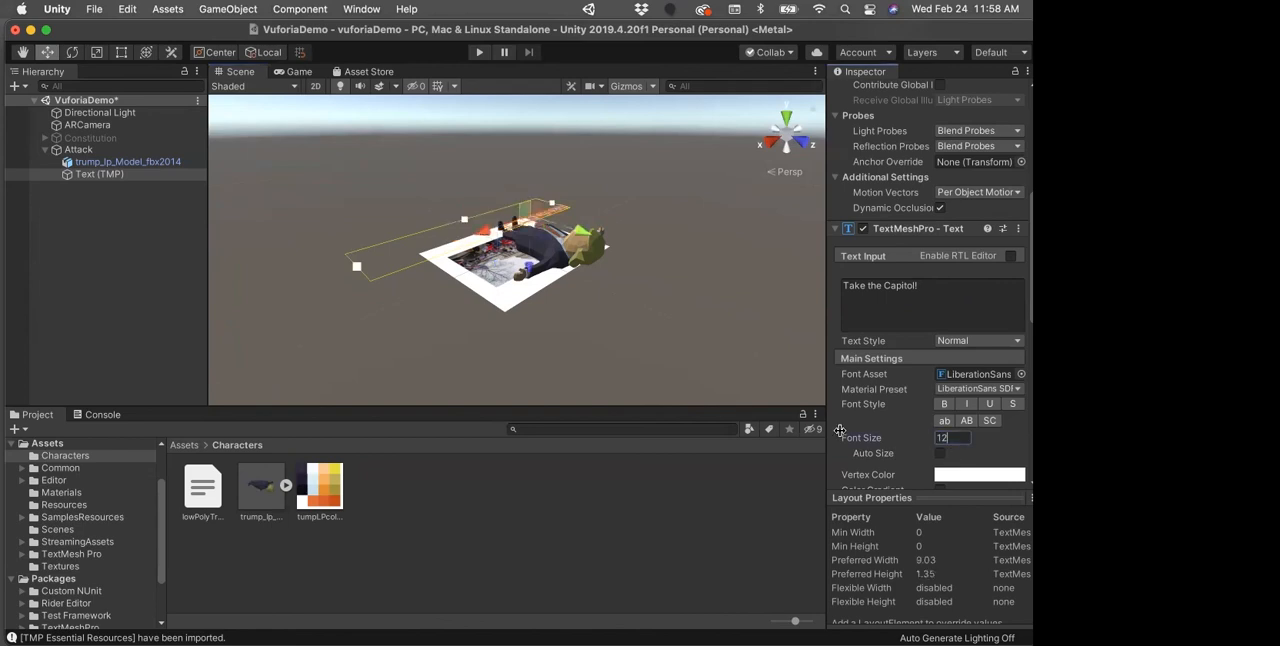
{"action": "left_click_drag", "start_coordinate": [356, 270], "coordinate": [459, 232]}
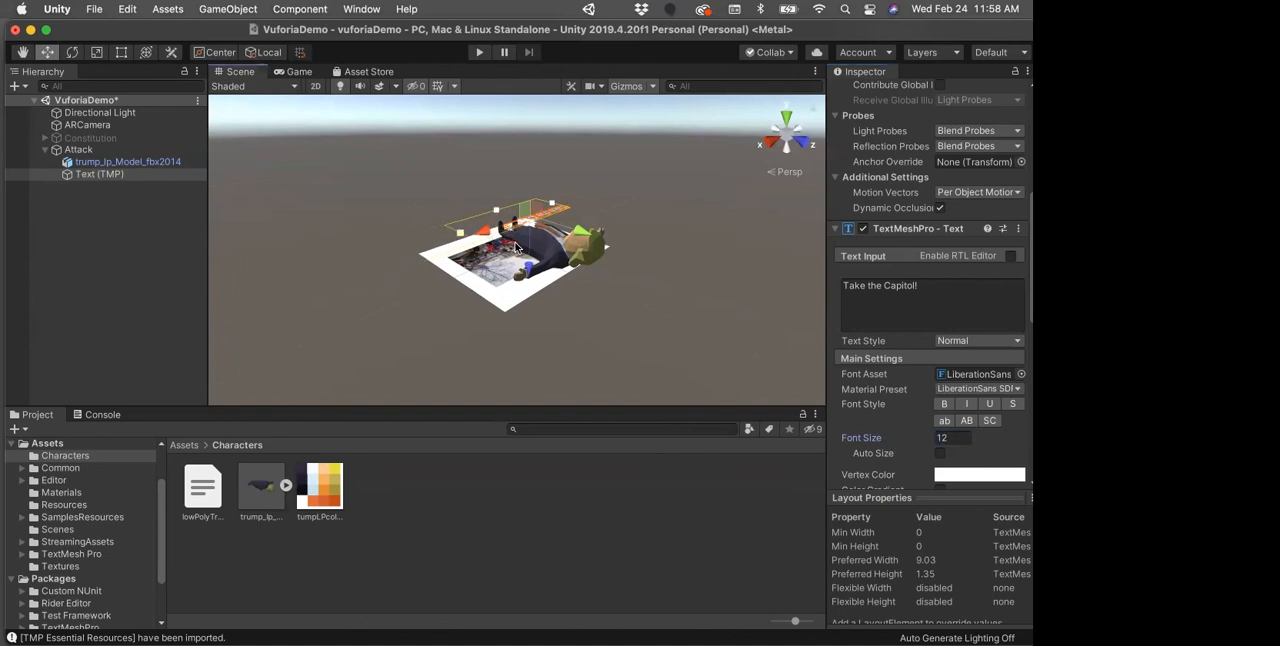
{"action": "left_click_drag", "start_coordinate": [482, 235], "coordinate": [441, 248]}
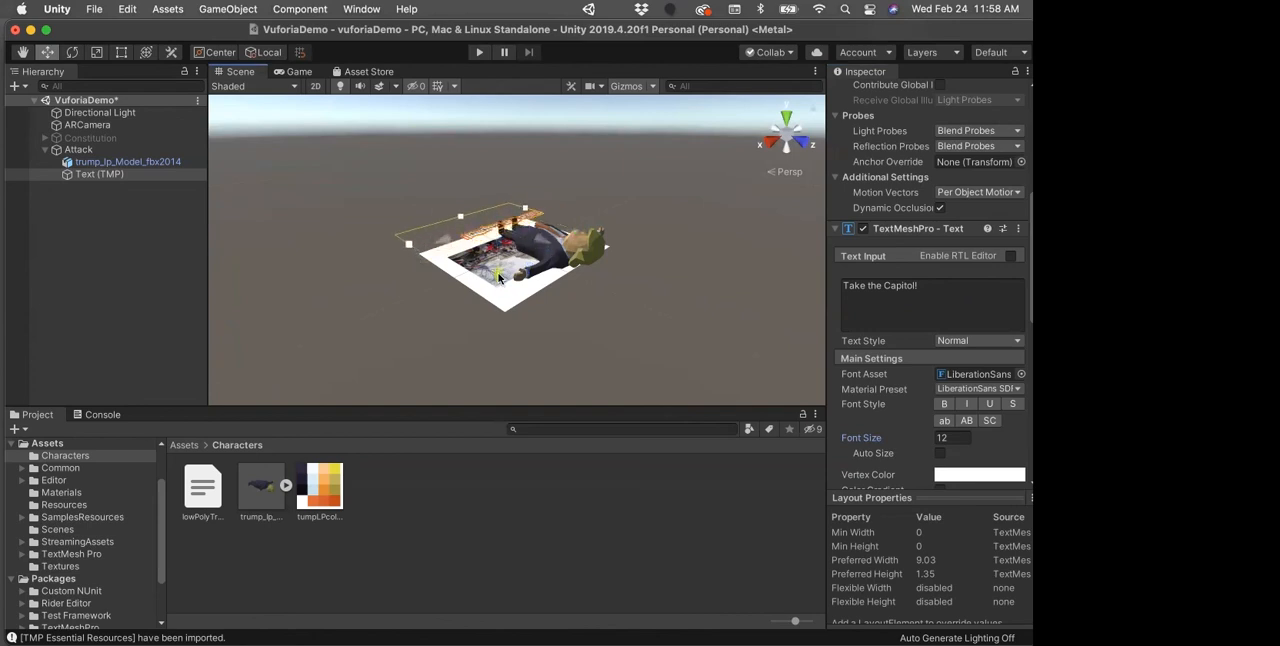
Step: Set the text's vertex color to red, FF0000
{"action": "left_click", "coordinate": [966, 475]}
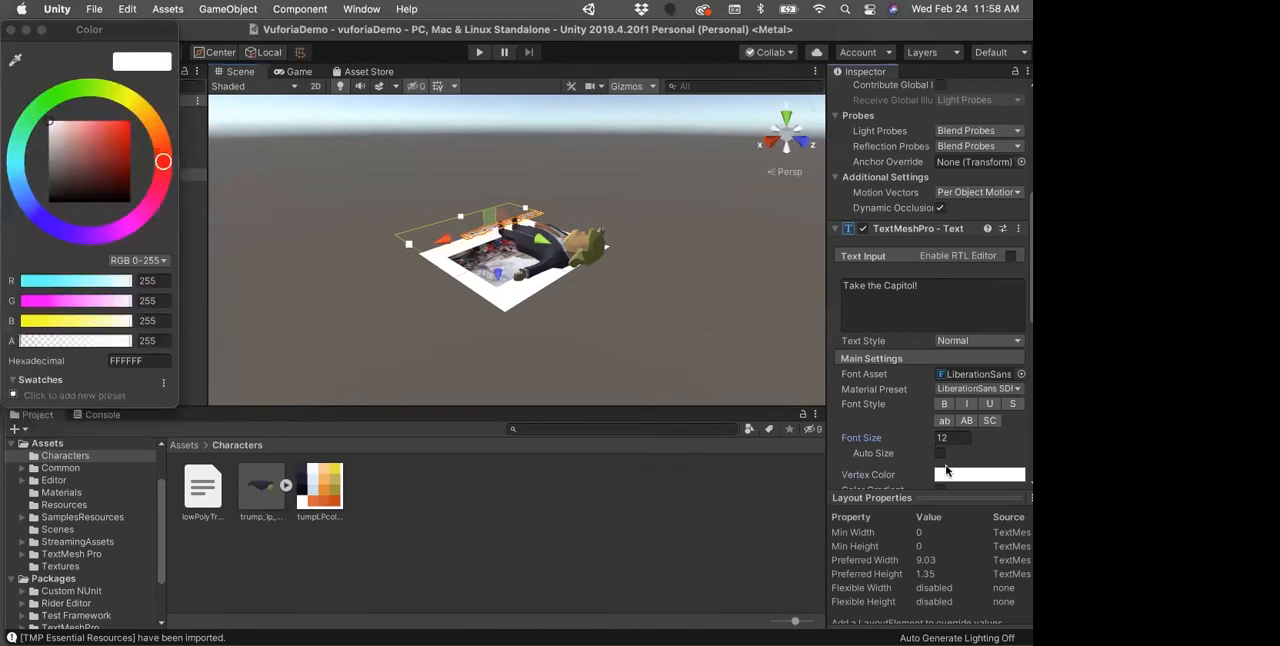
{"action": "left_click_drag", "start_coordinate": [120, 141], "coordinate": [136, 121]}
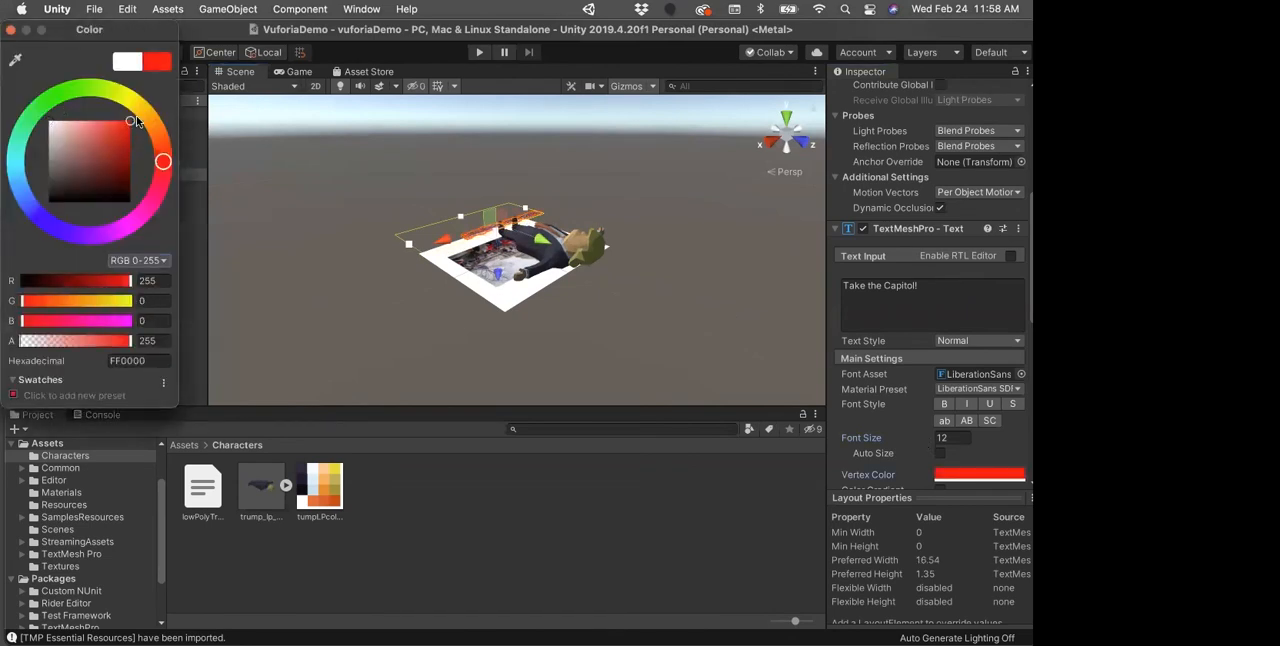
{"action": "left_click", "coordinate": [11, 30]}
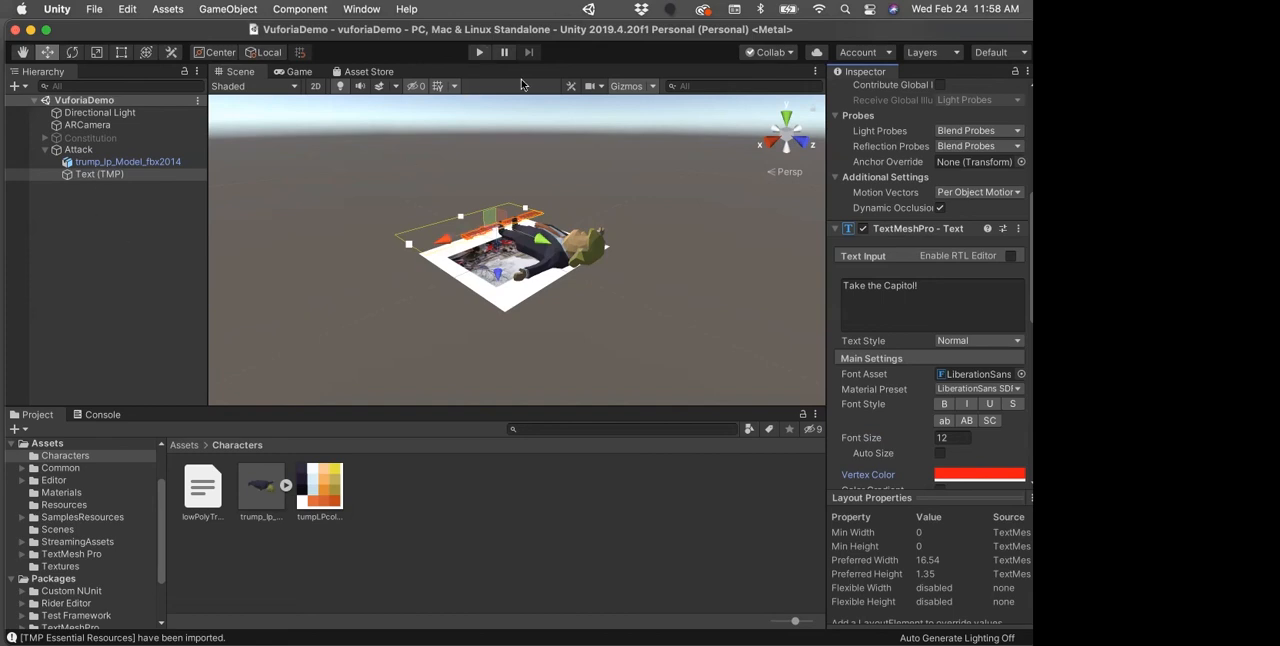
Step: Stop the running scene and reactivate the disabled Constitution image target
{"action": "left_click_drag", "start_coordinate": [965, 37], "coordinate": [960, 68]}
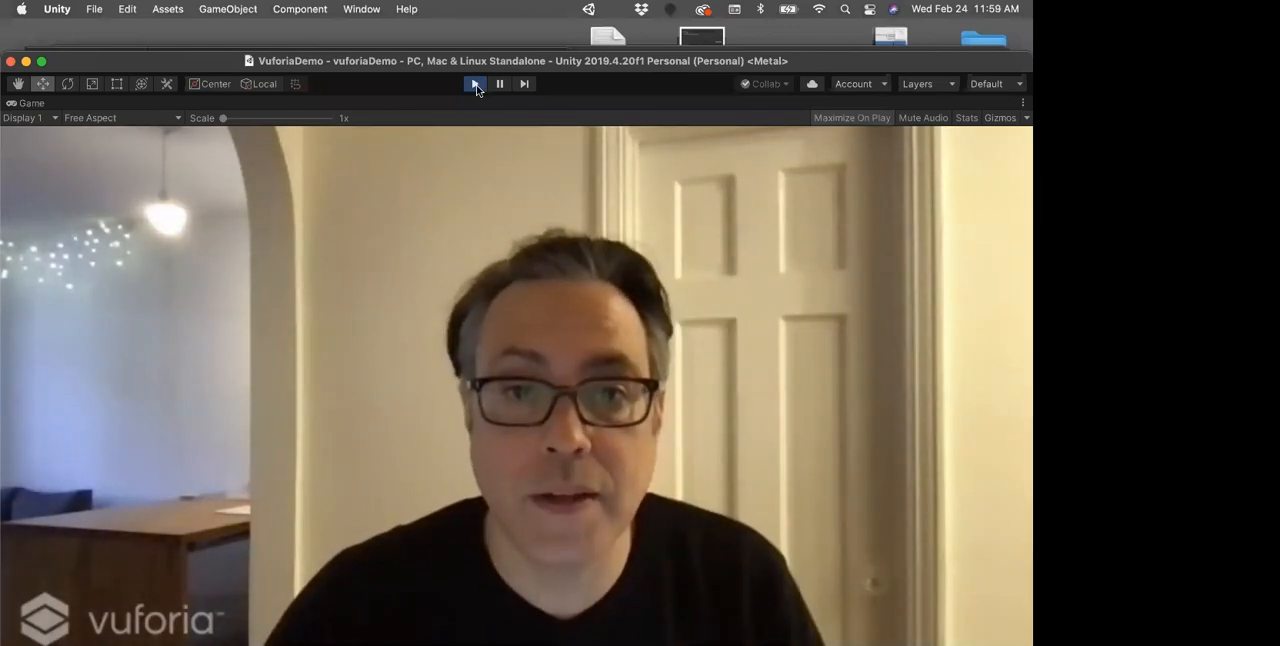
{"action": "left_click", "coordinate": [476, 84]}
{"action": "left_click", "coordinate": [85, 169]}
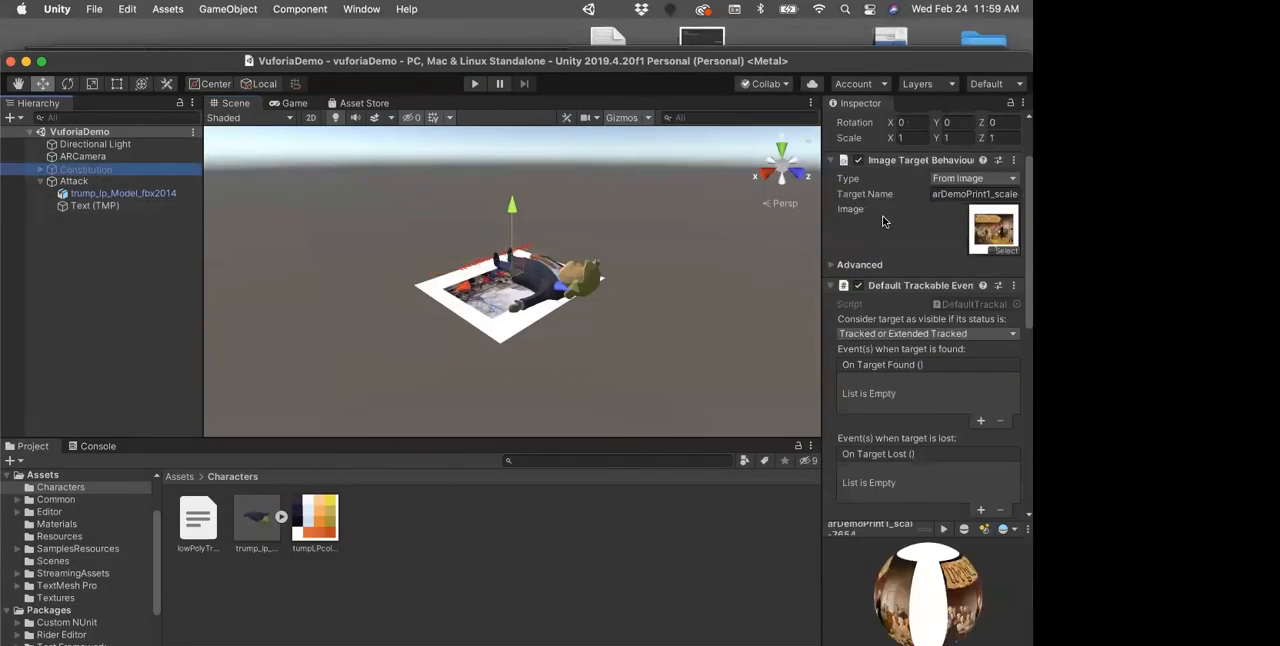
{"action": "scroll", "coordinate": [882, 221], "scroll_direction": "up", "scroll_amount": 3}
{"action": "left_click", "coordinate": [863, 124]}
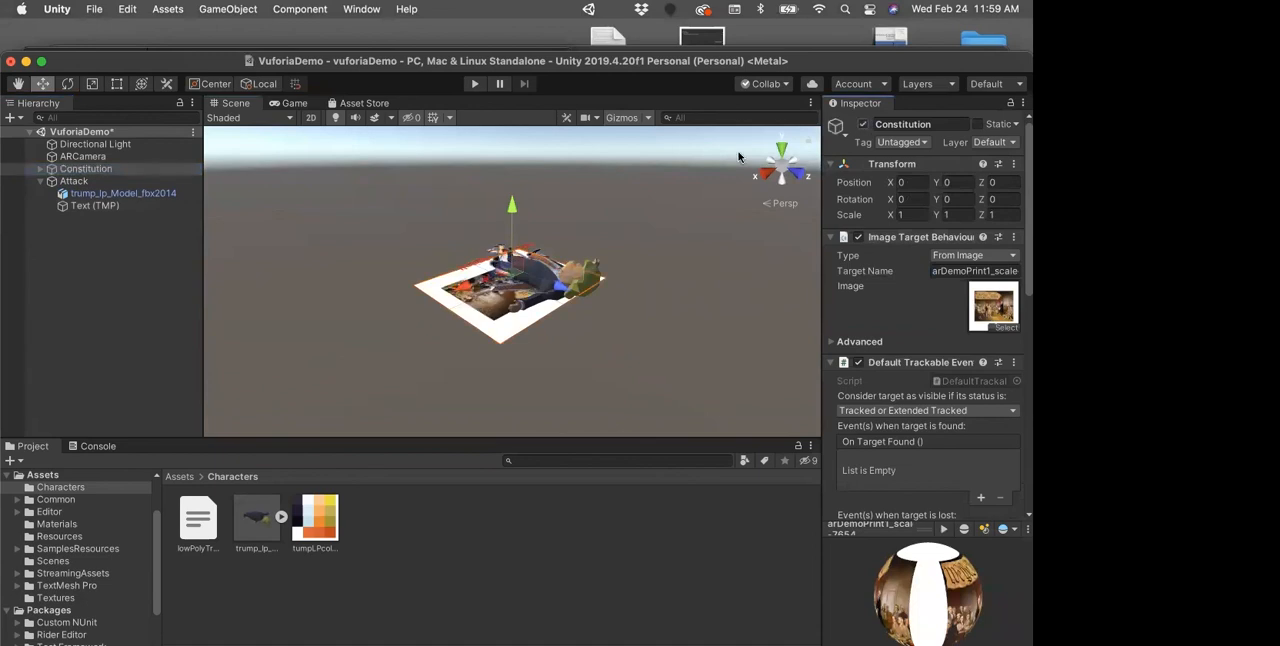
Step: Run the scene to test the image targets with the webcam, and stop it
{"action": "left_click", "coordinate": [472, 86]}
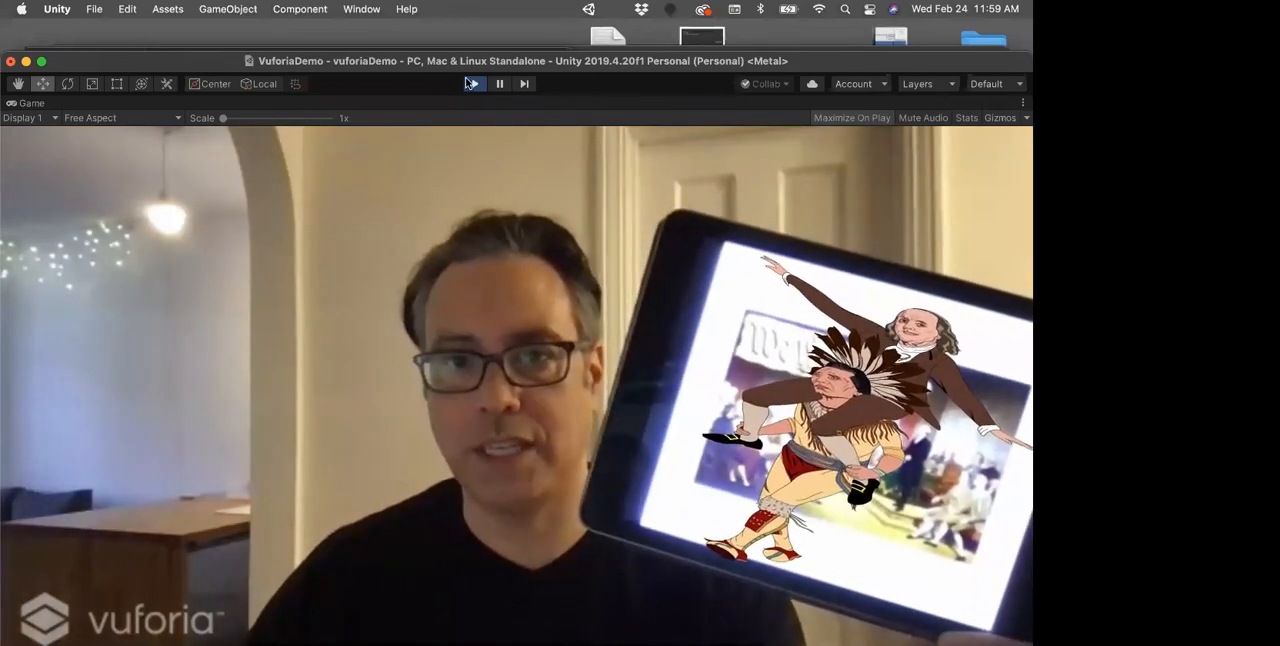
{"action": "left_click", "coordinate": [467, 83]}
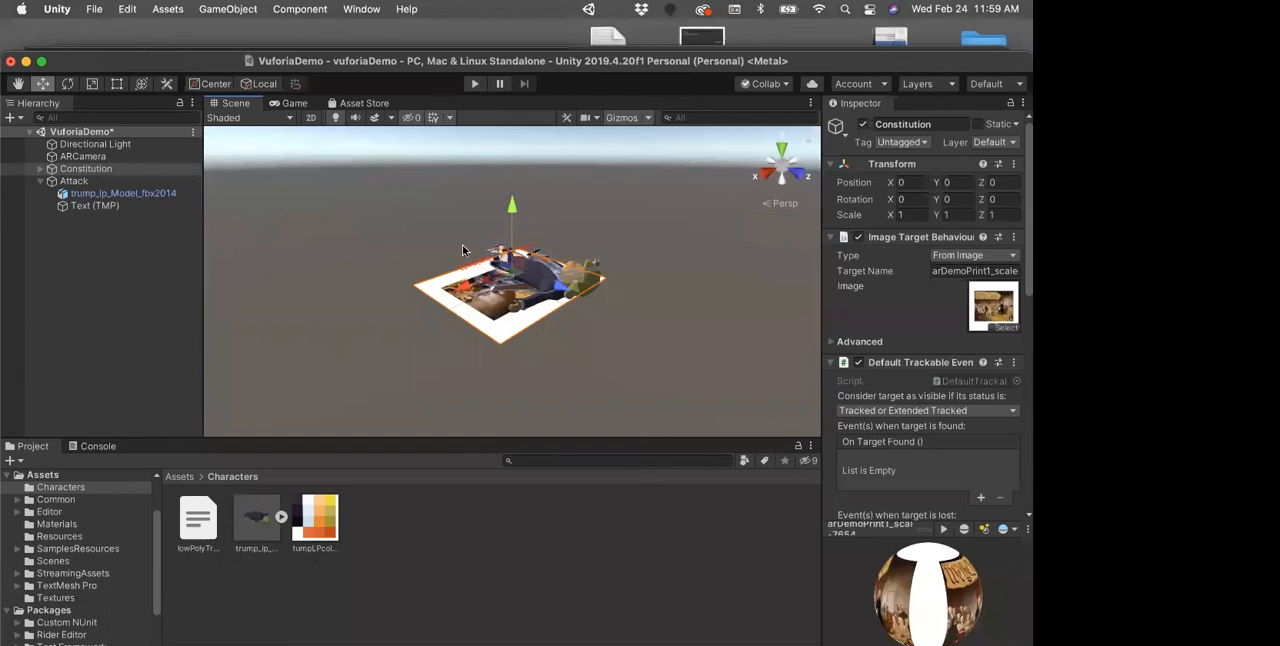